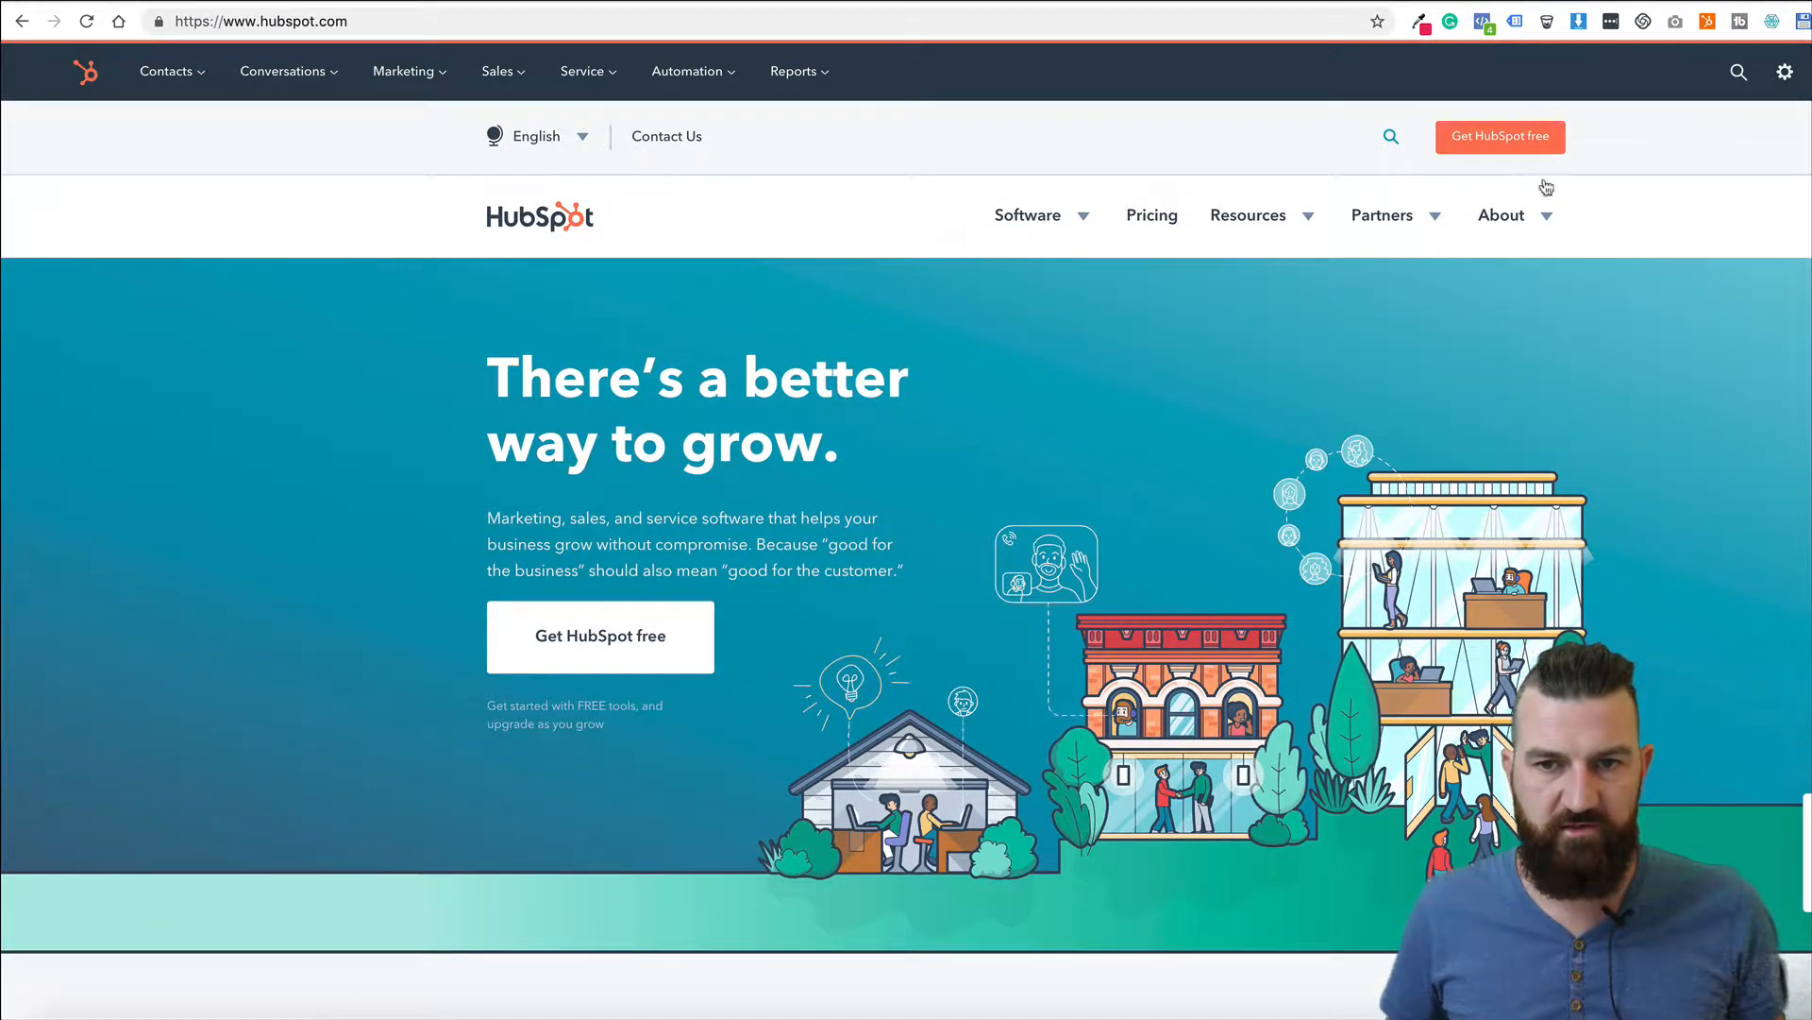
# Open the free HubSpot sign-up page and review the CRM, Marketing Hub and Sales Hub offers
pyautogui.click(1527, 149)
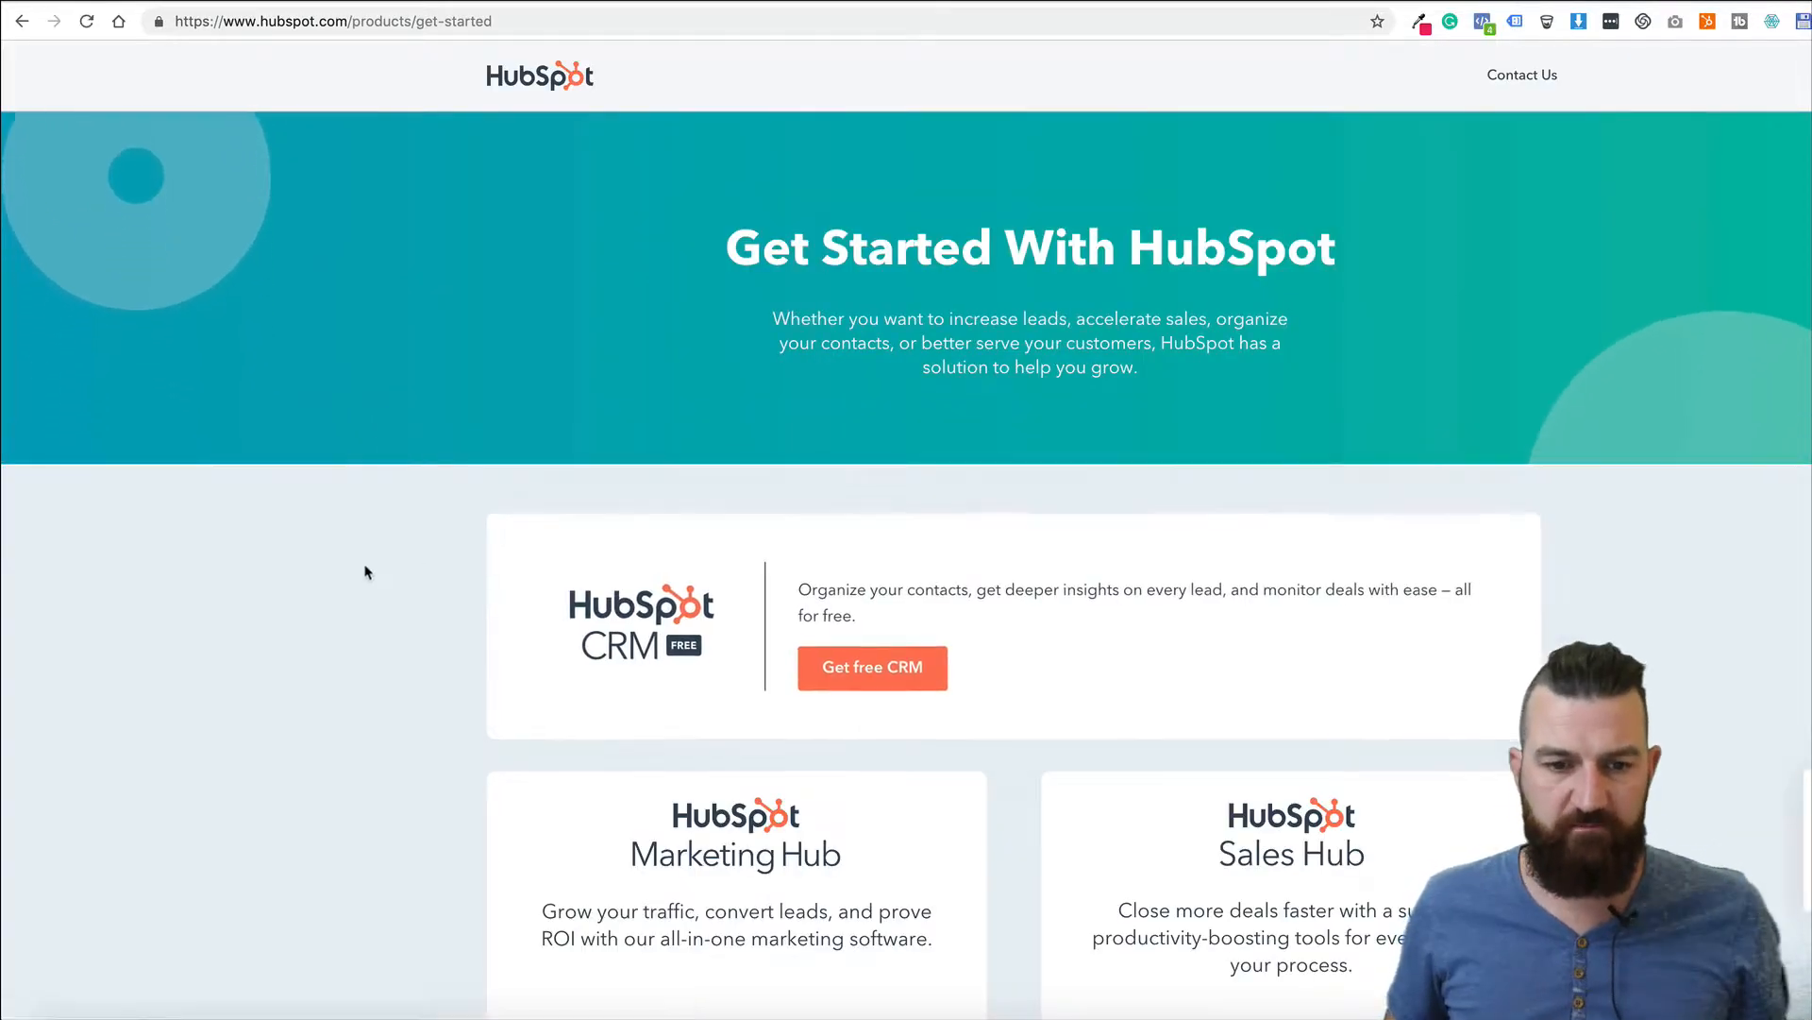
pyautogui.scroll(-2, 367, 568)
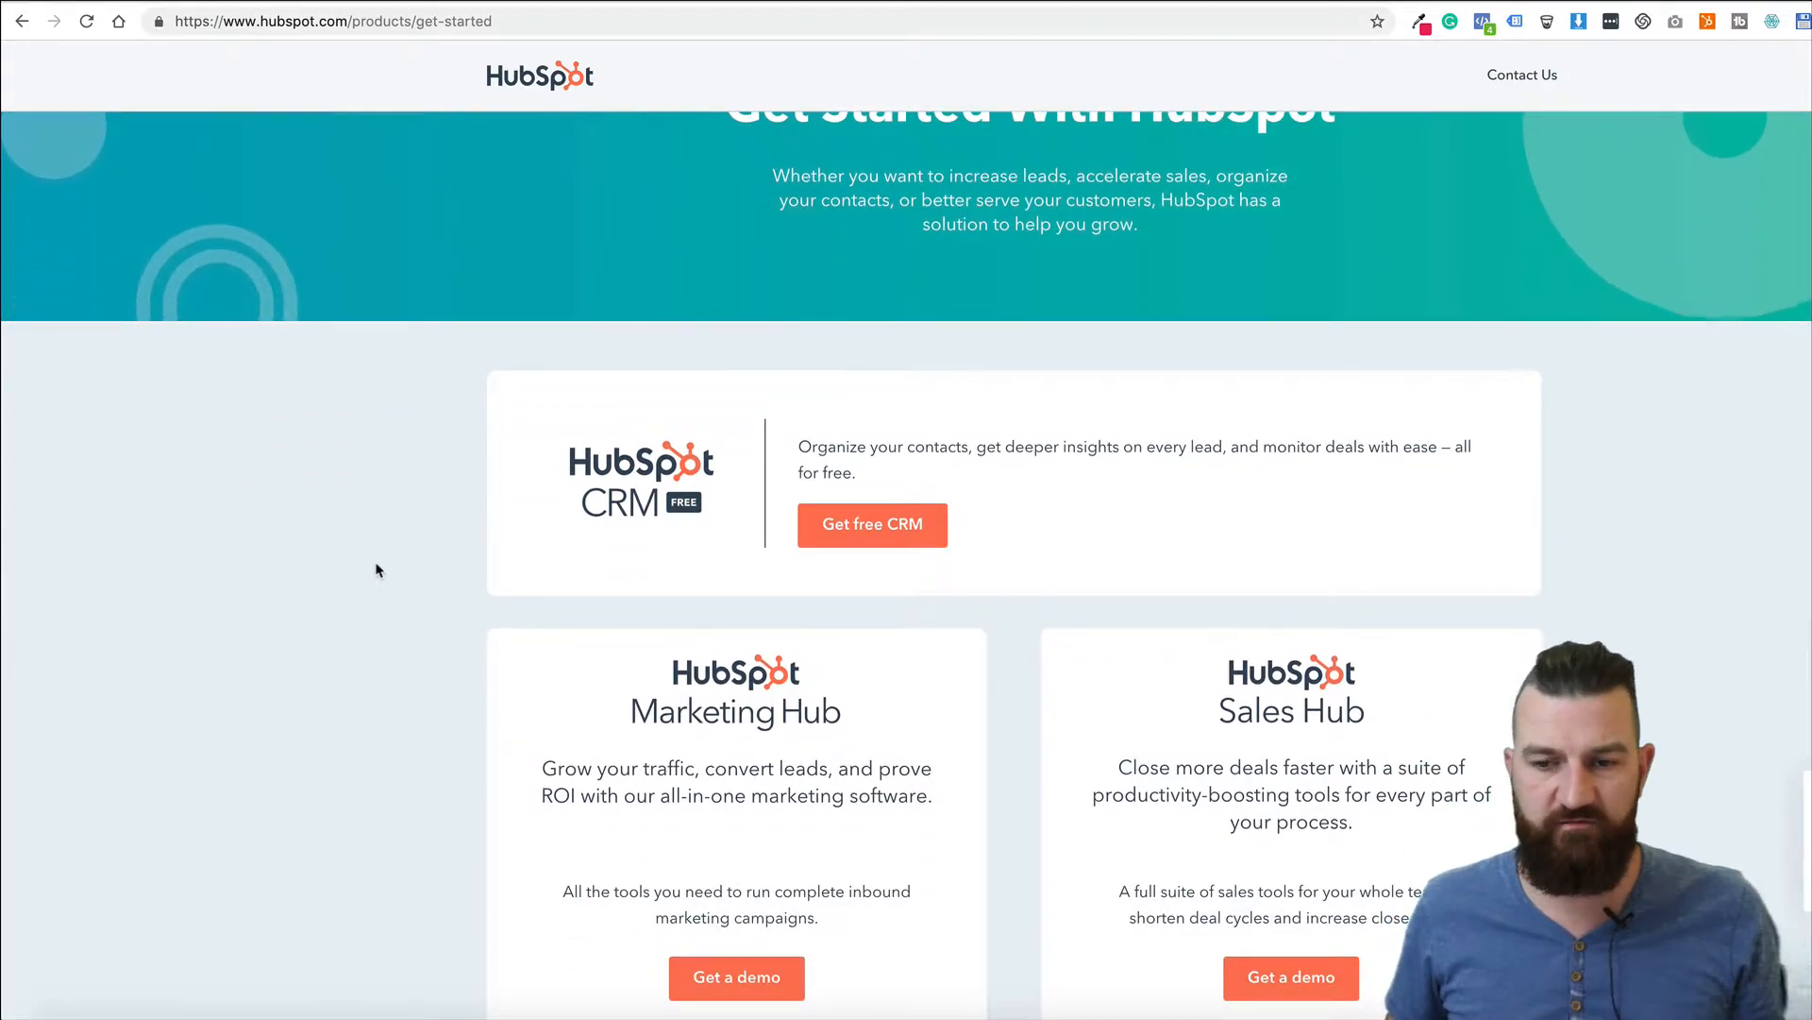
pyautogui.scroll(-4, 368, 568)
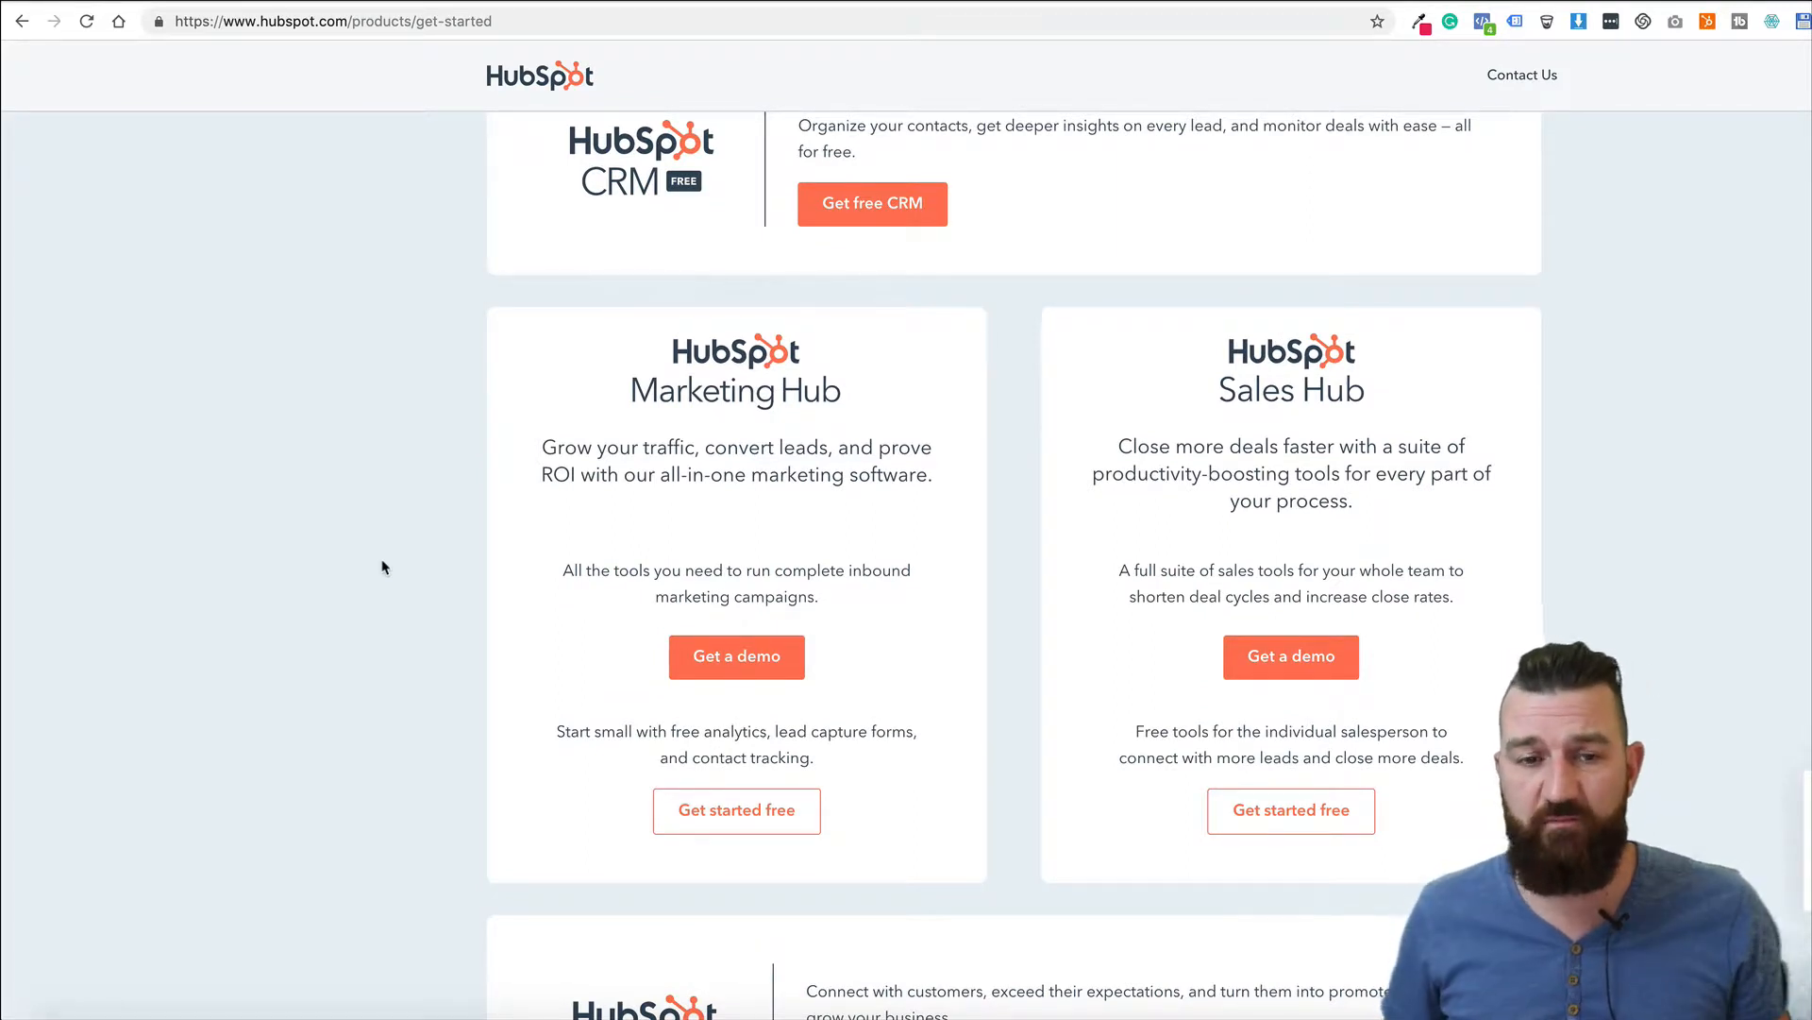
pyautogui.scroll(5, 378, 562)
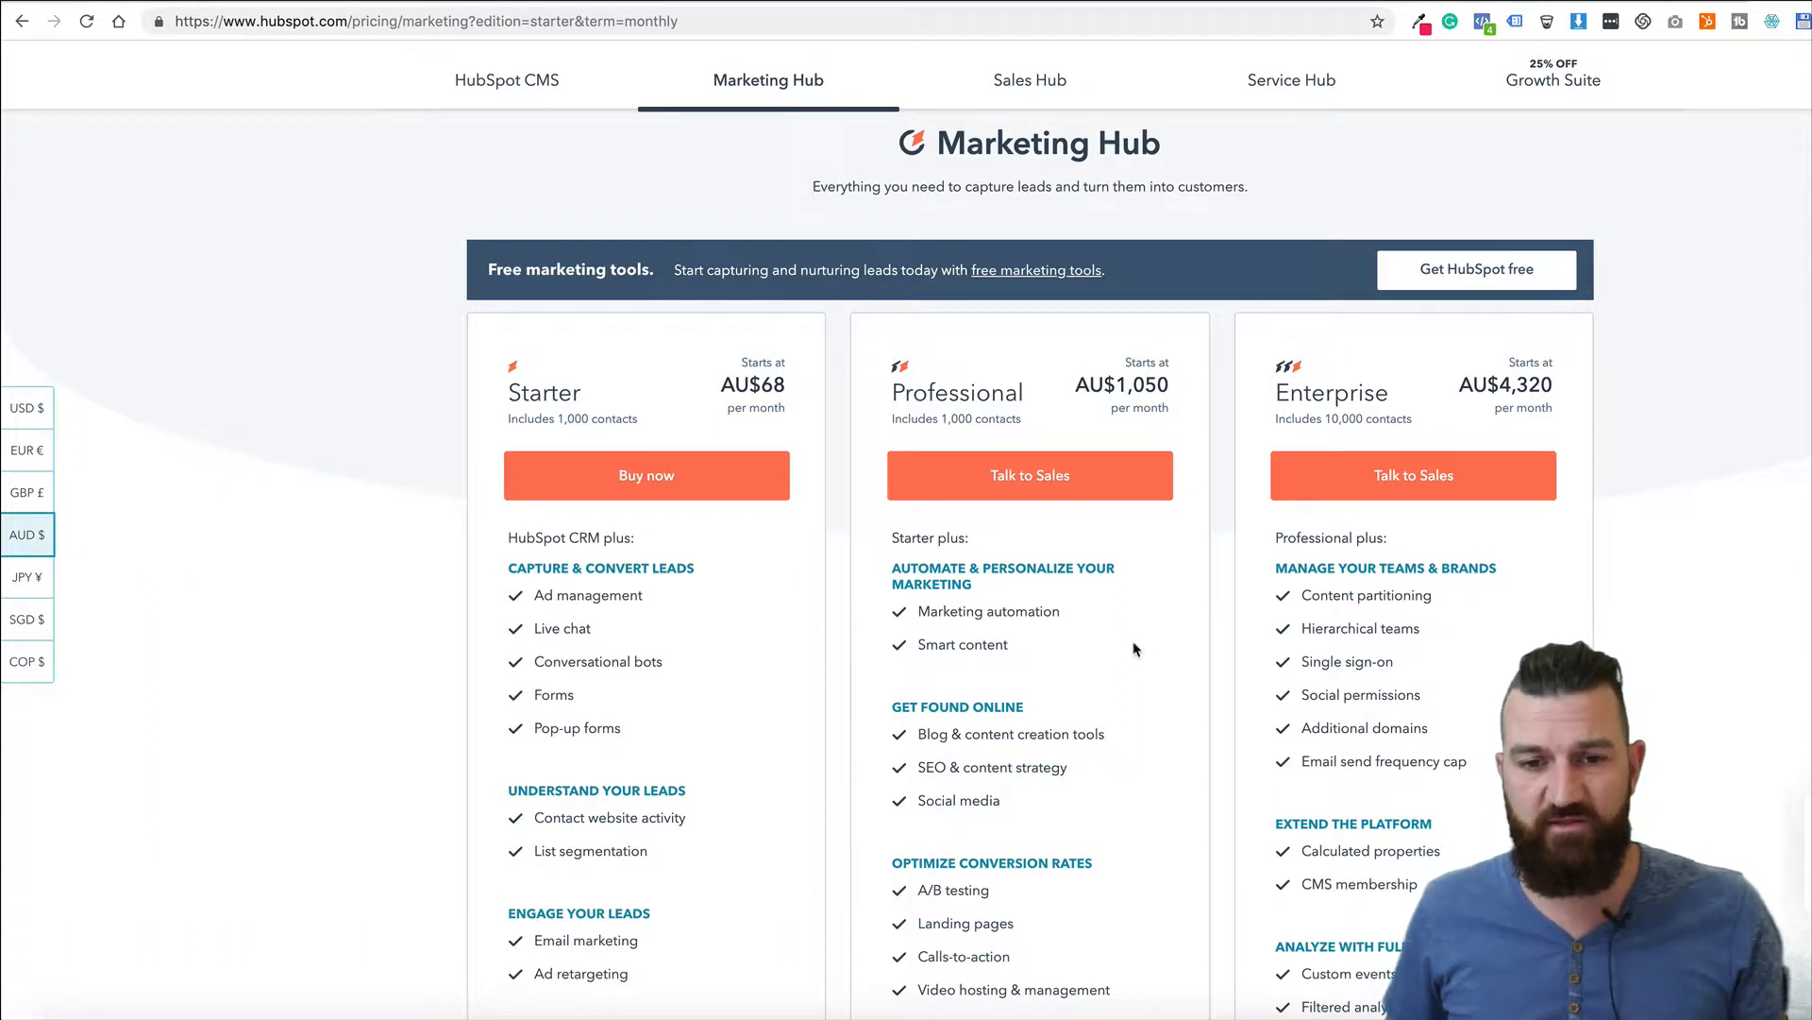
# Switch to the Autopilot pricing page, review its support packages and preview the price for about 5,000 contacts before resetting the contact count
pyautogui.moveTo(940, 626)
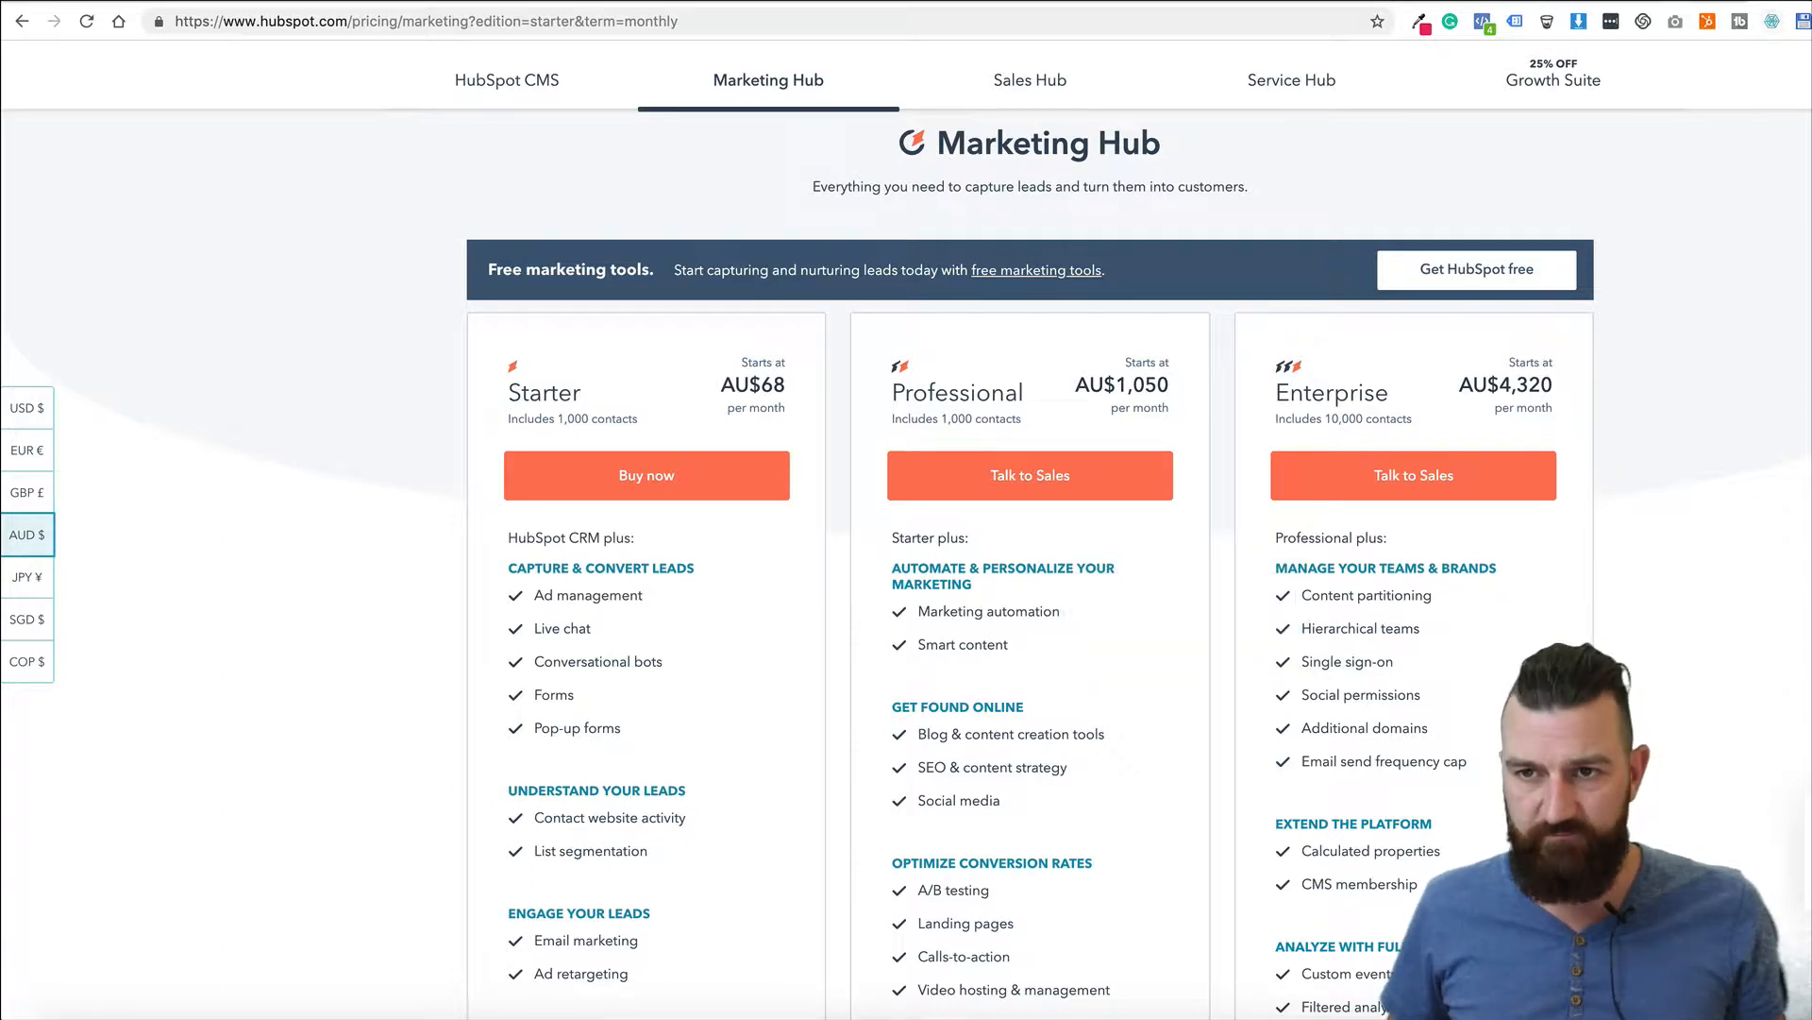
pyautogui.click(1689, 2)
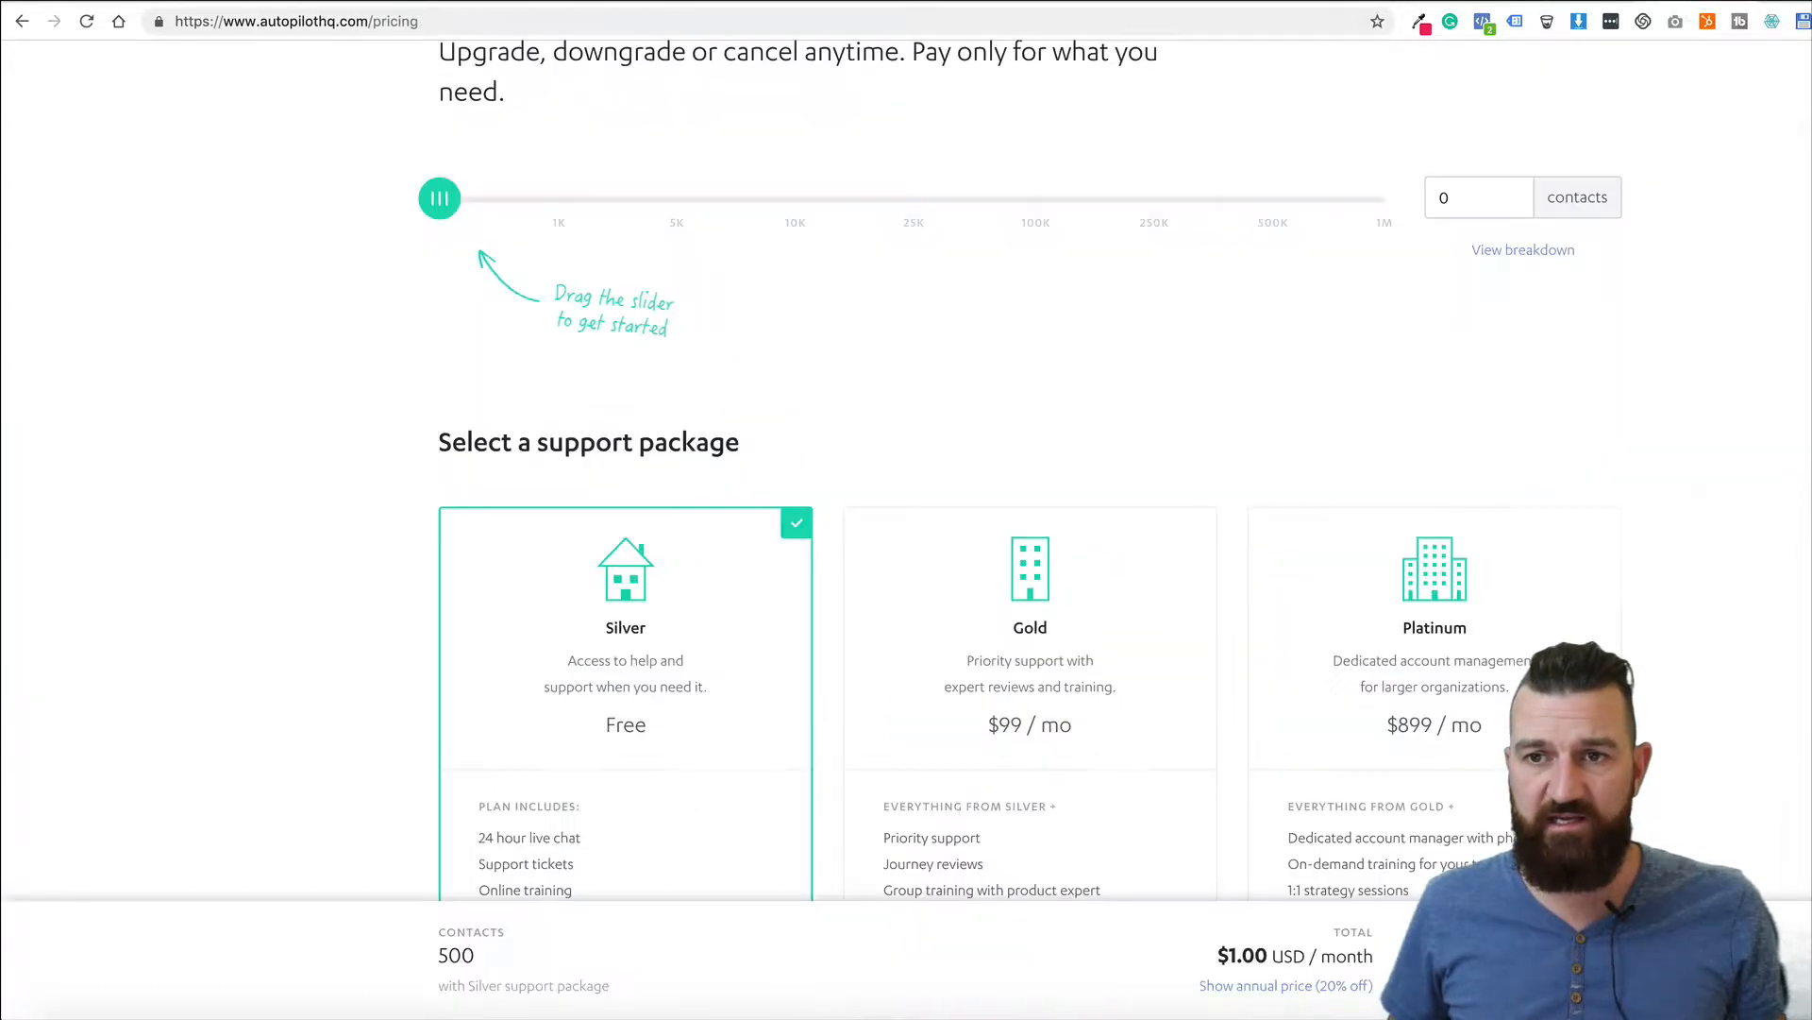
pyautogui.scroll(3, 638, 353)
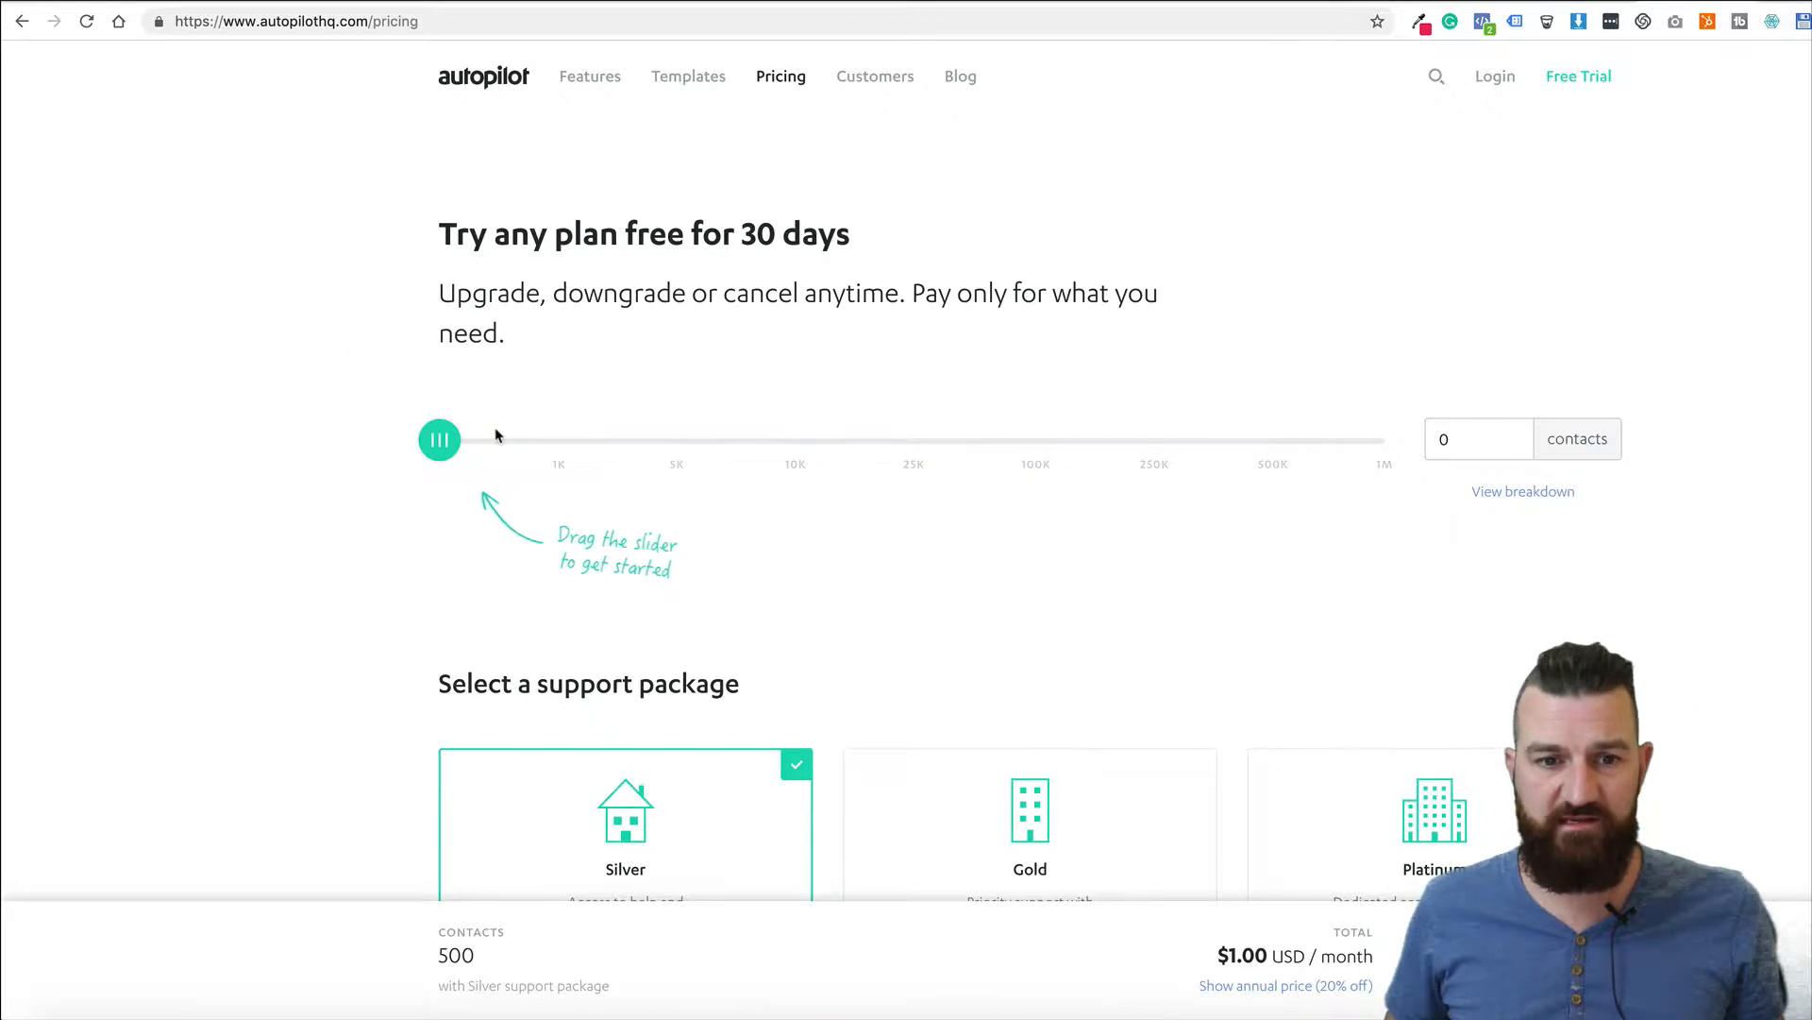
pyautogui.scroll(-3, 351, 482)
pyautogui.scroll(-5, 352, 478)
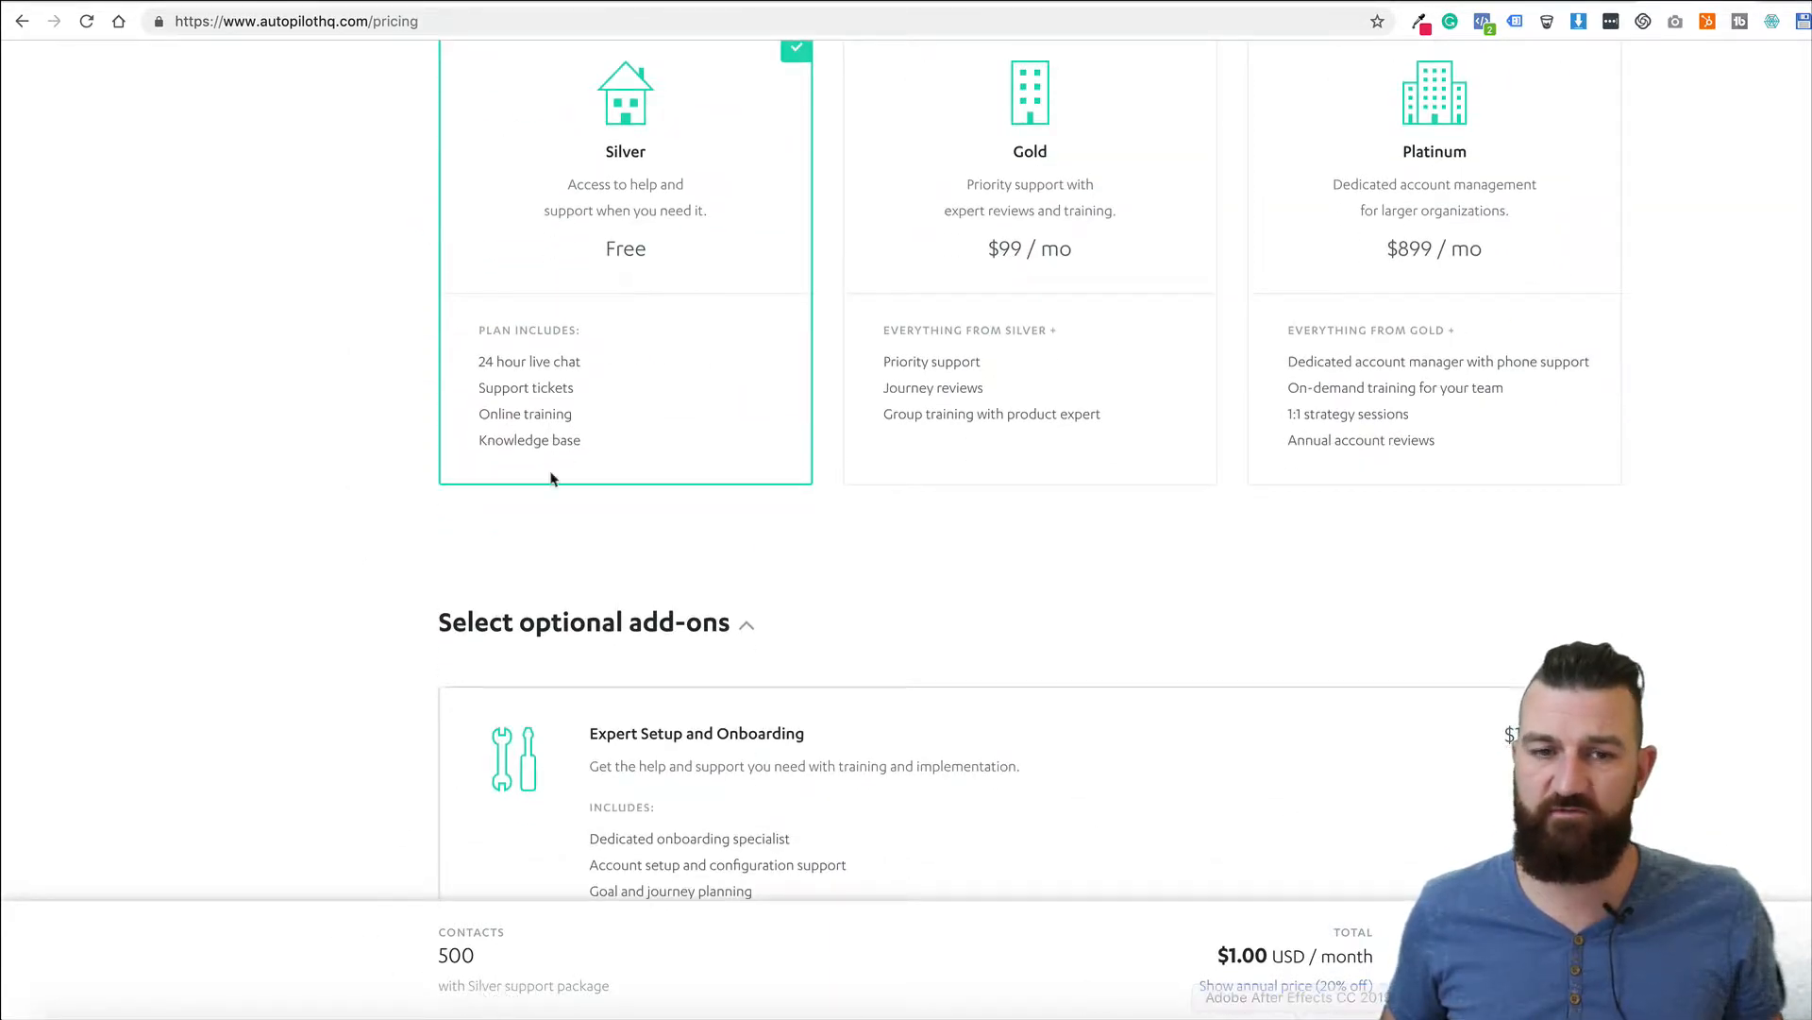
pyautogui.scroll(8, 551, 478)
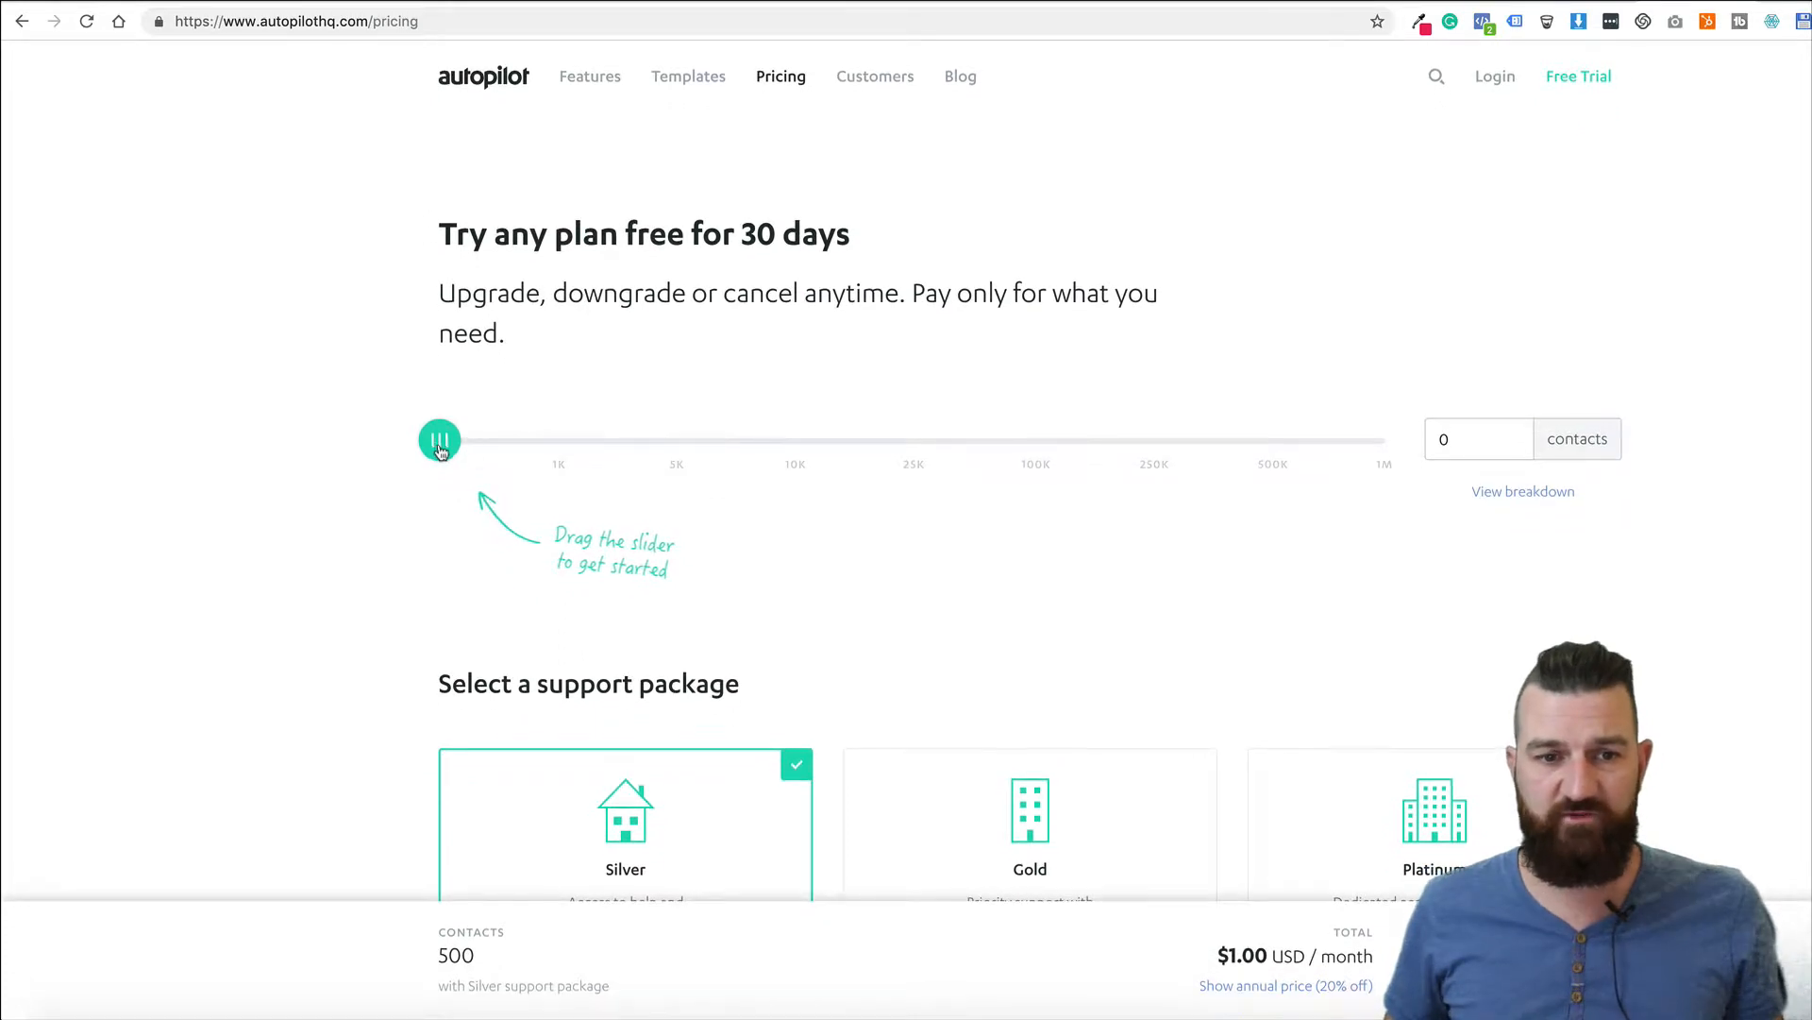
pyautogui.moveTo(440, 444); pyautogui.dragTo(676, 457)
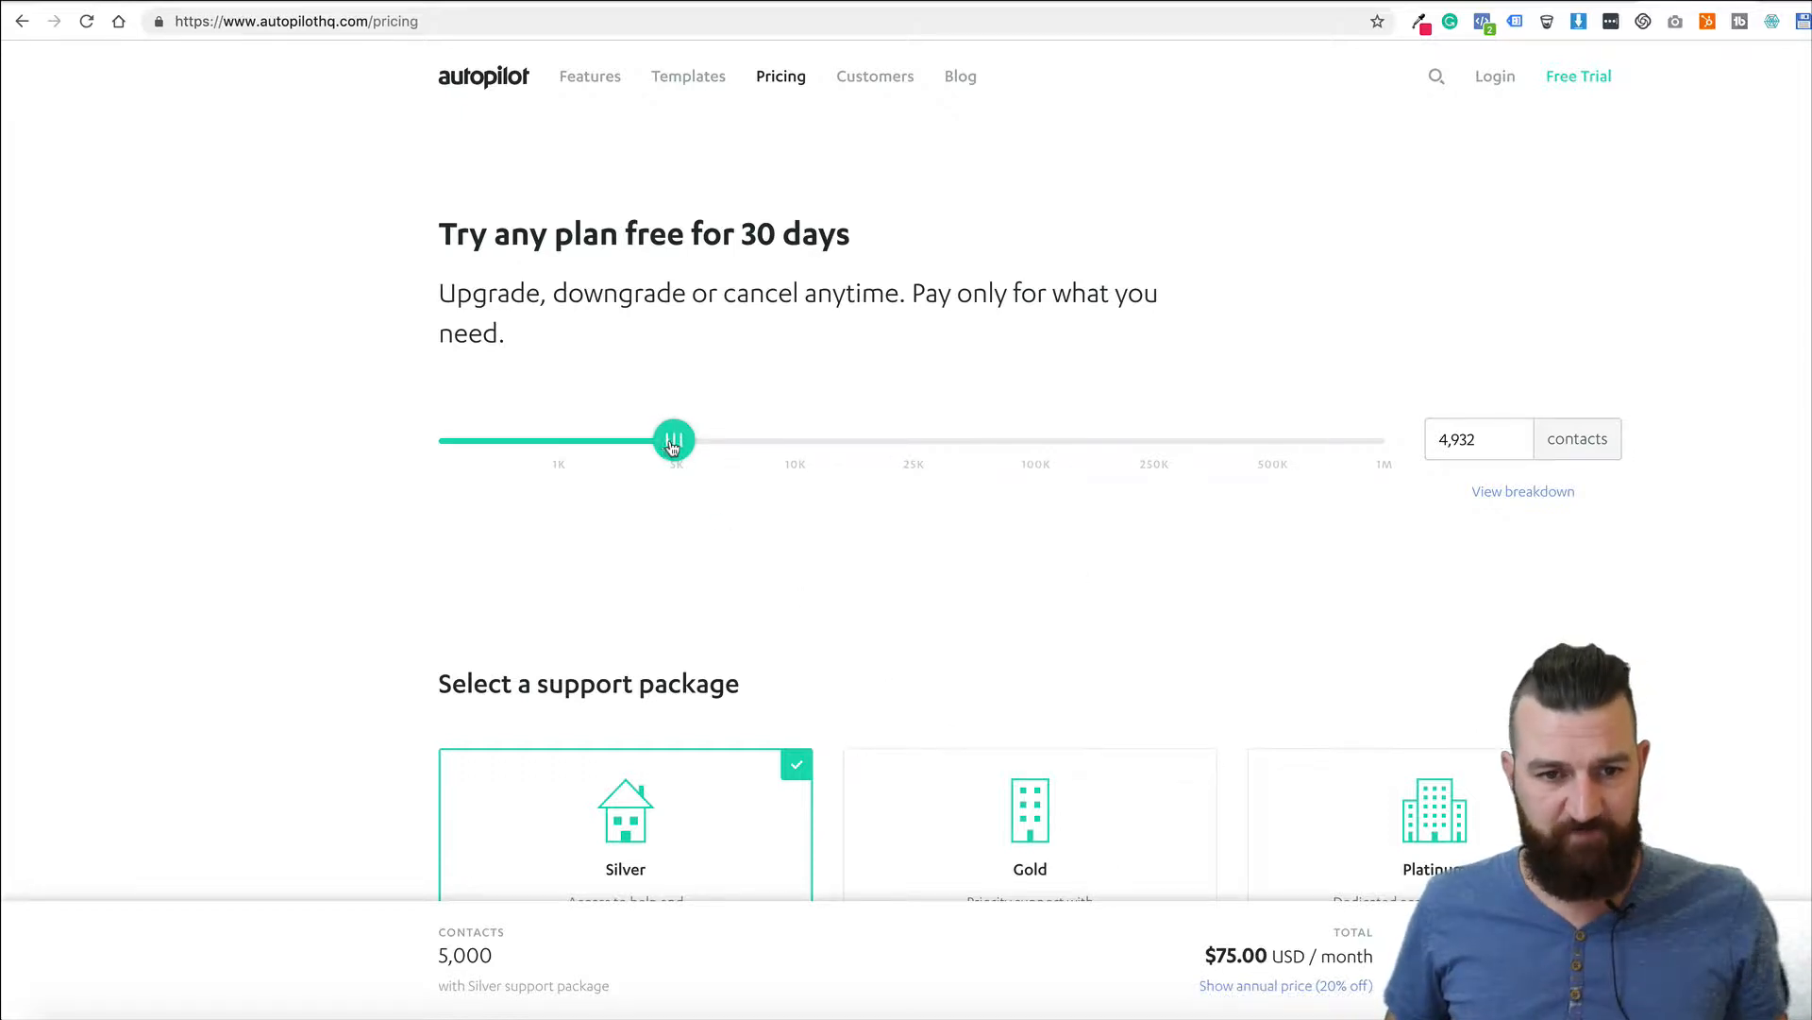
pyautogui.moveTo(672, 446); pyautogui.dragTo(366, 439)
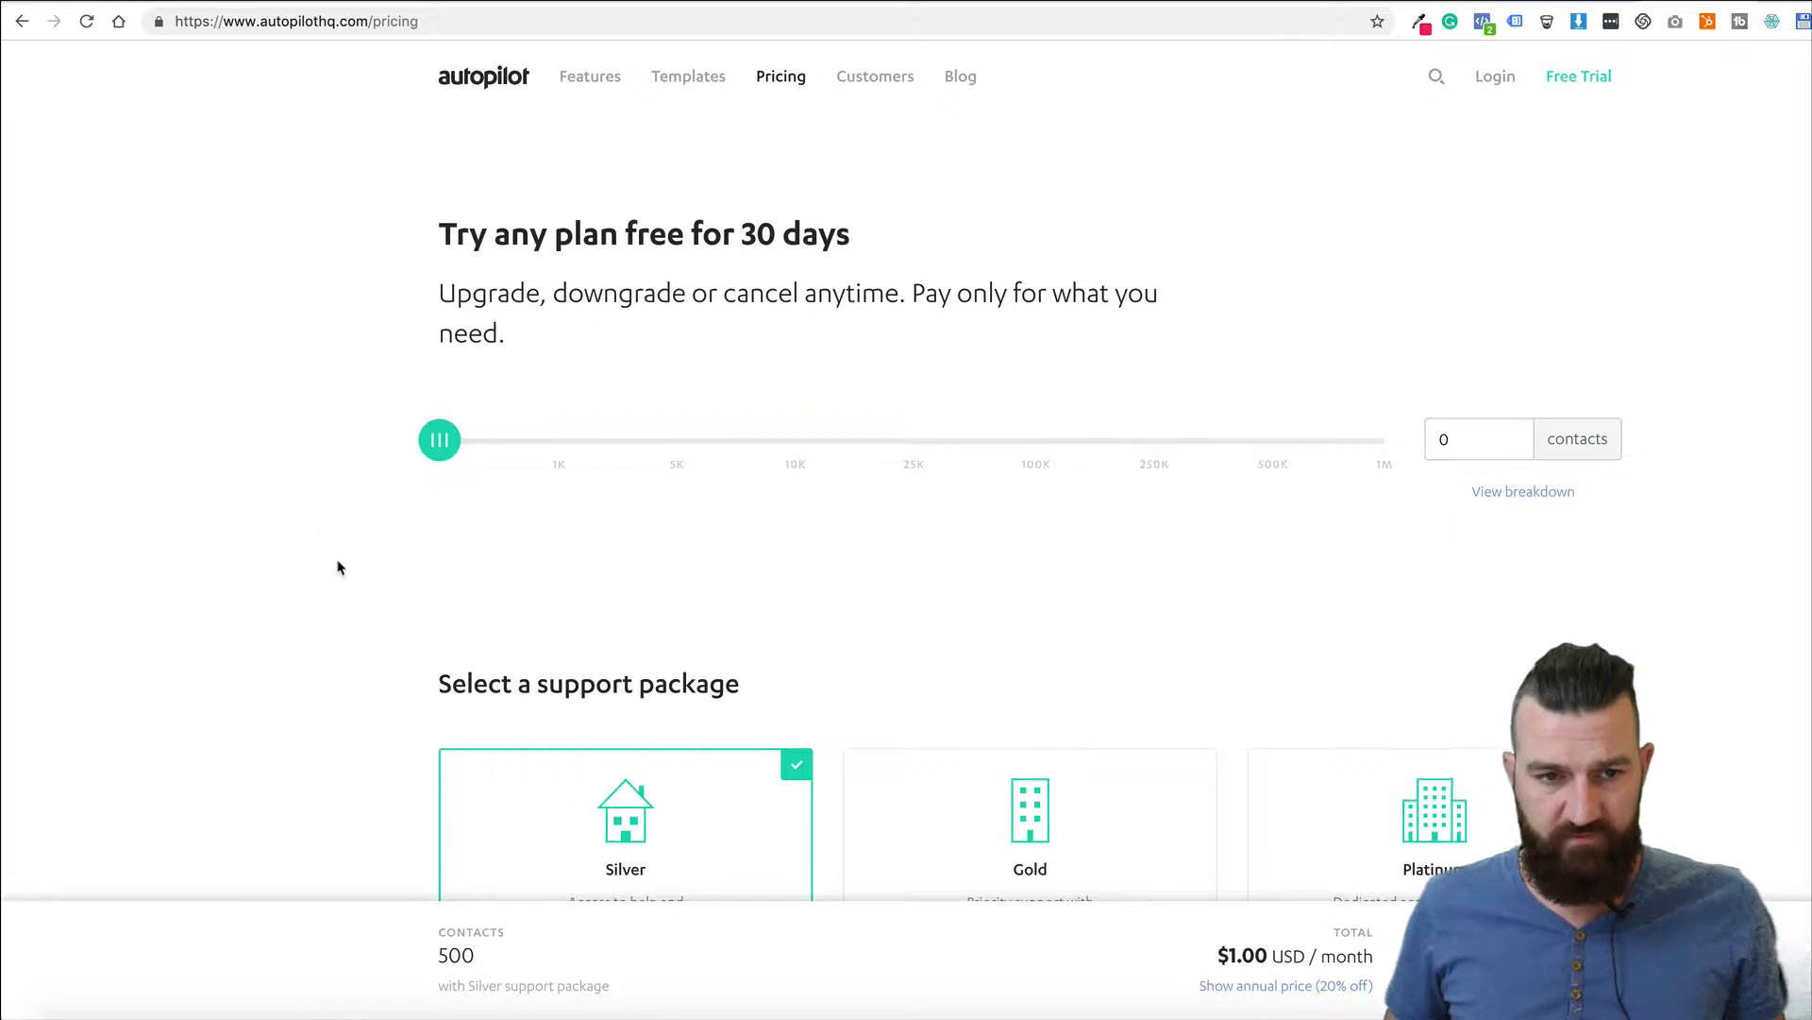
# Switch to the Autopilot app and open the HubSpot CRM integration in its app integration settings
pyautogui.hotkey('ctrl', 'Tab')
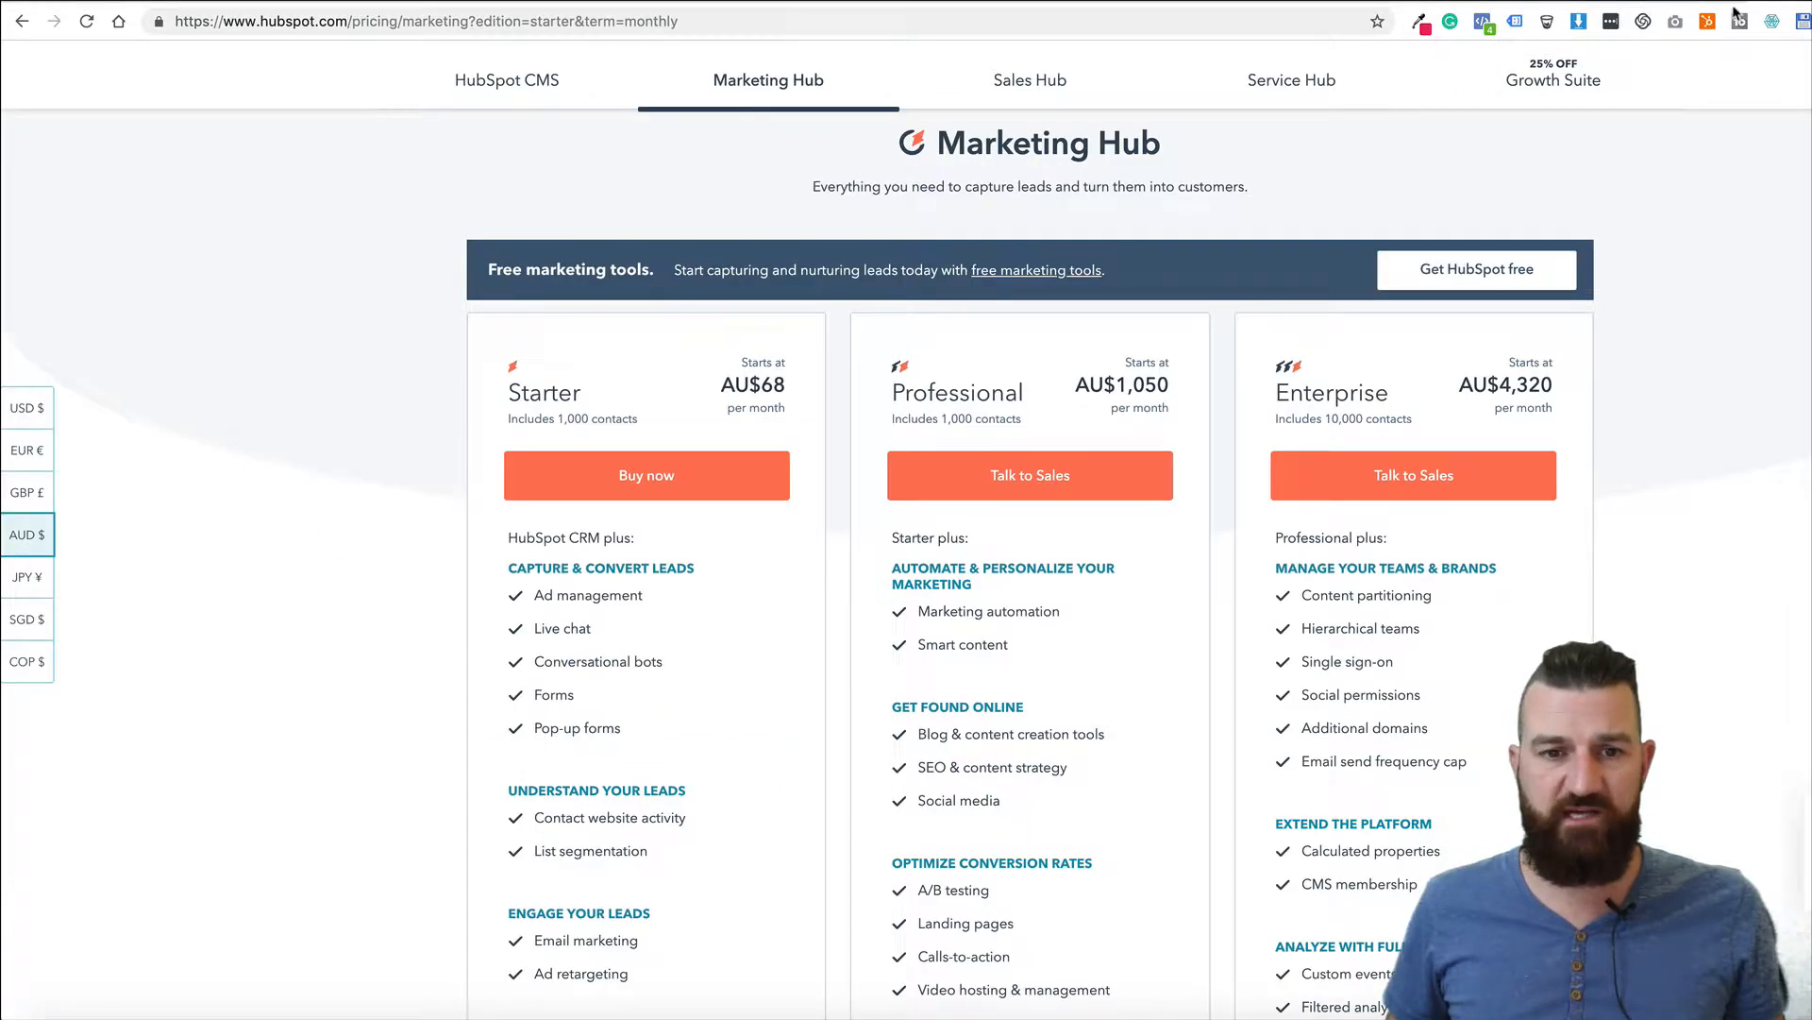
pyautogui.hotkey('ctrl', 'Tab')
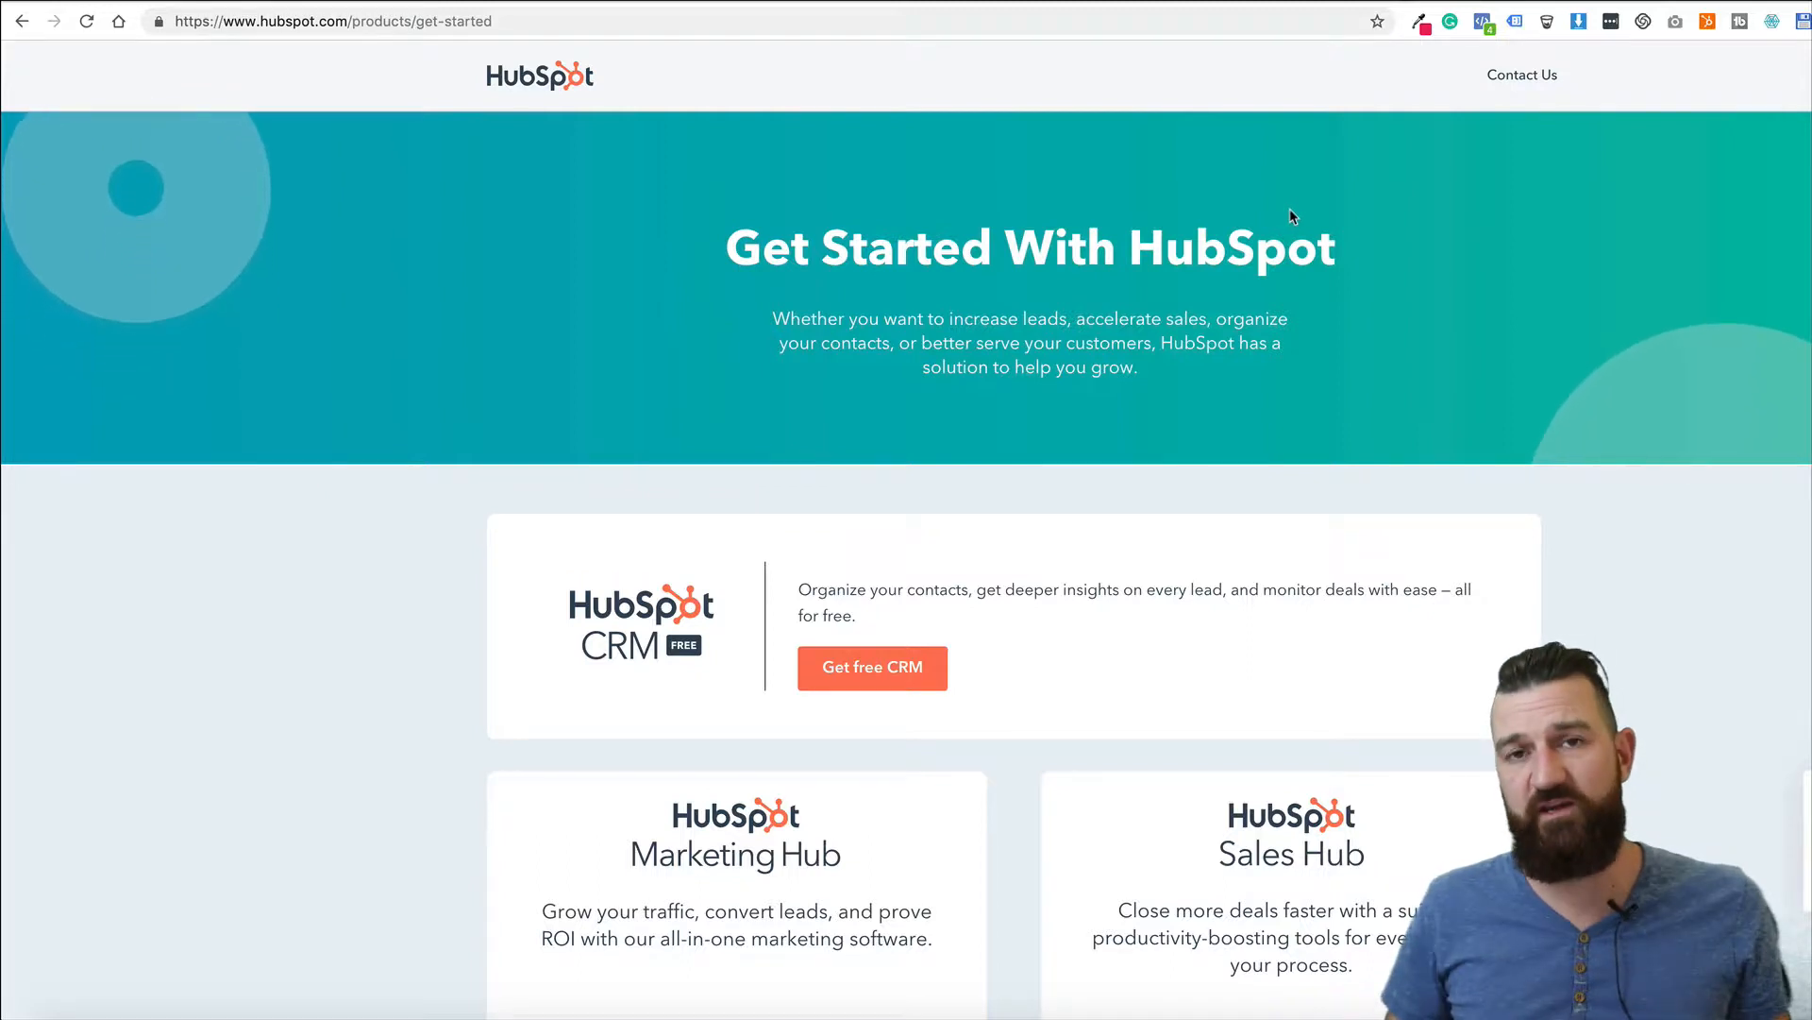
pyautogui.hotkey('ctrl', 'Tab')
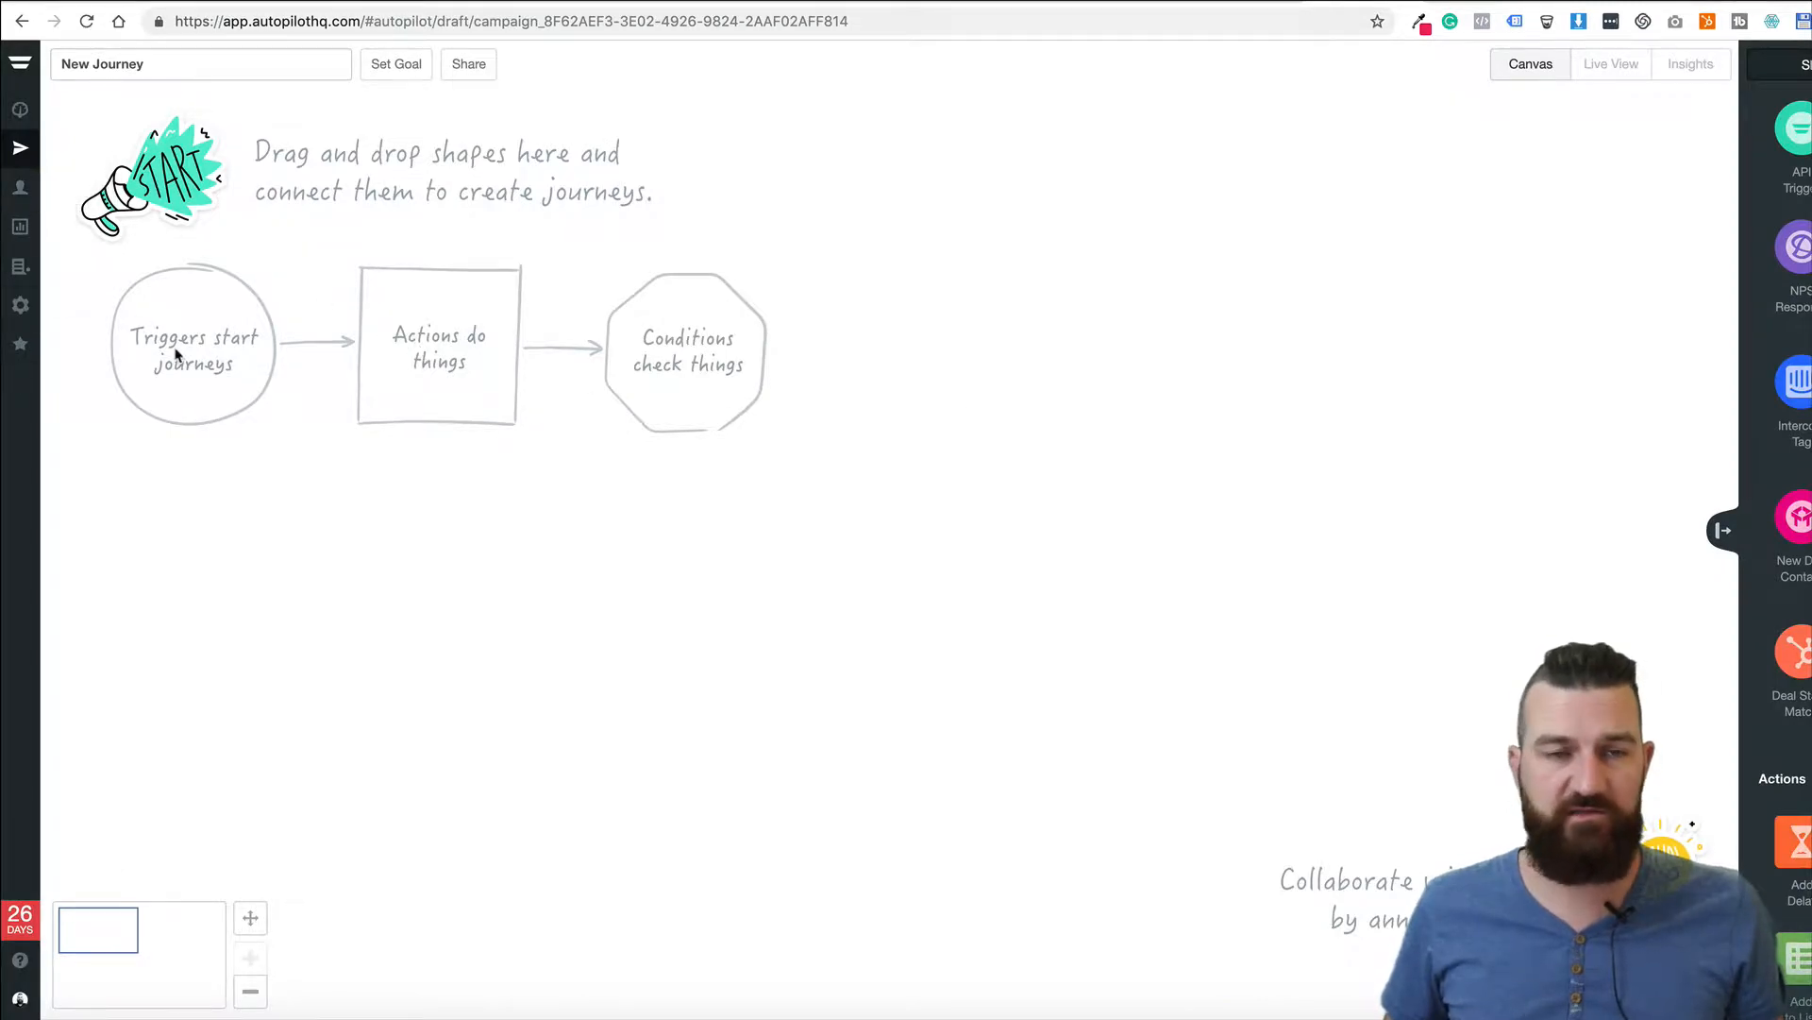
pyautogui.click(20, 305)
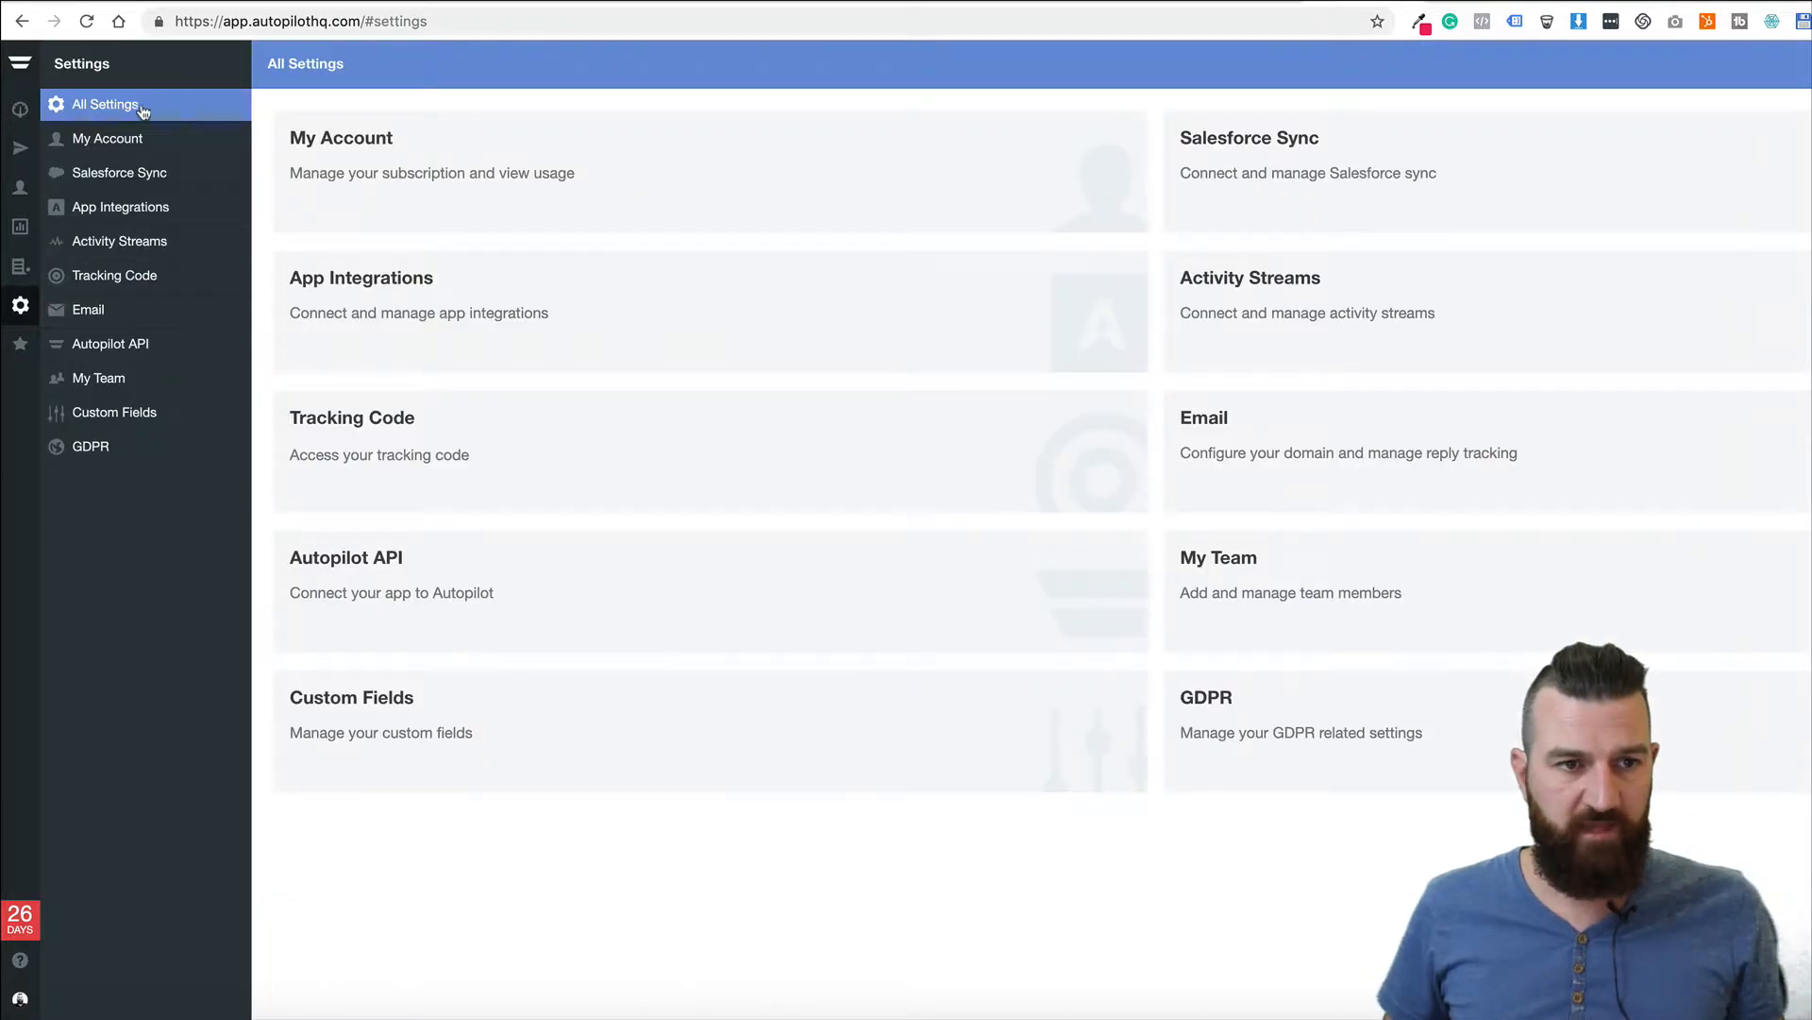
pyautogui.click(120, 211)
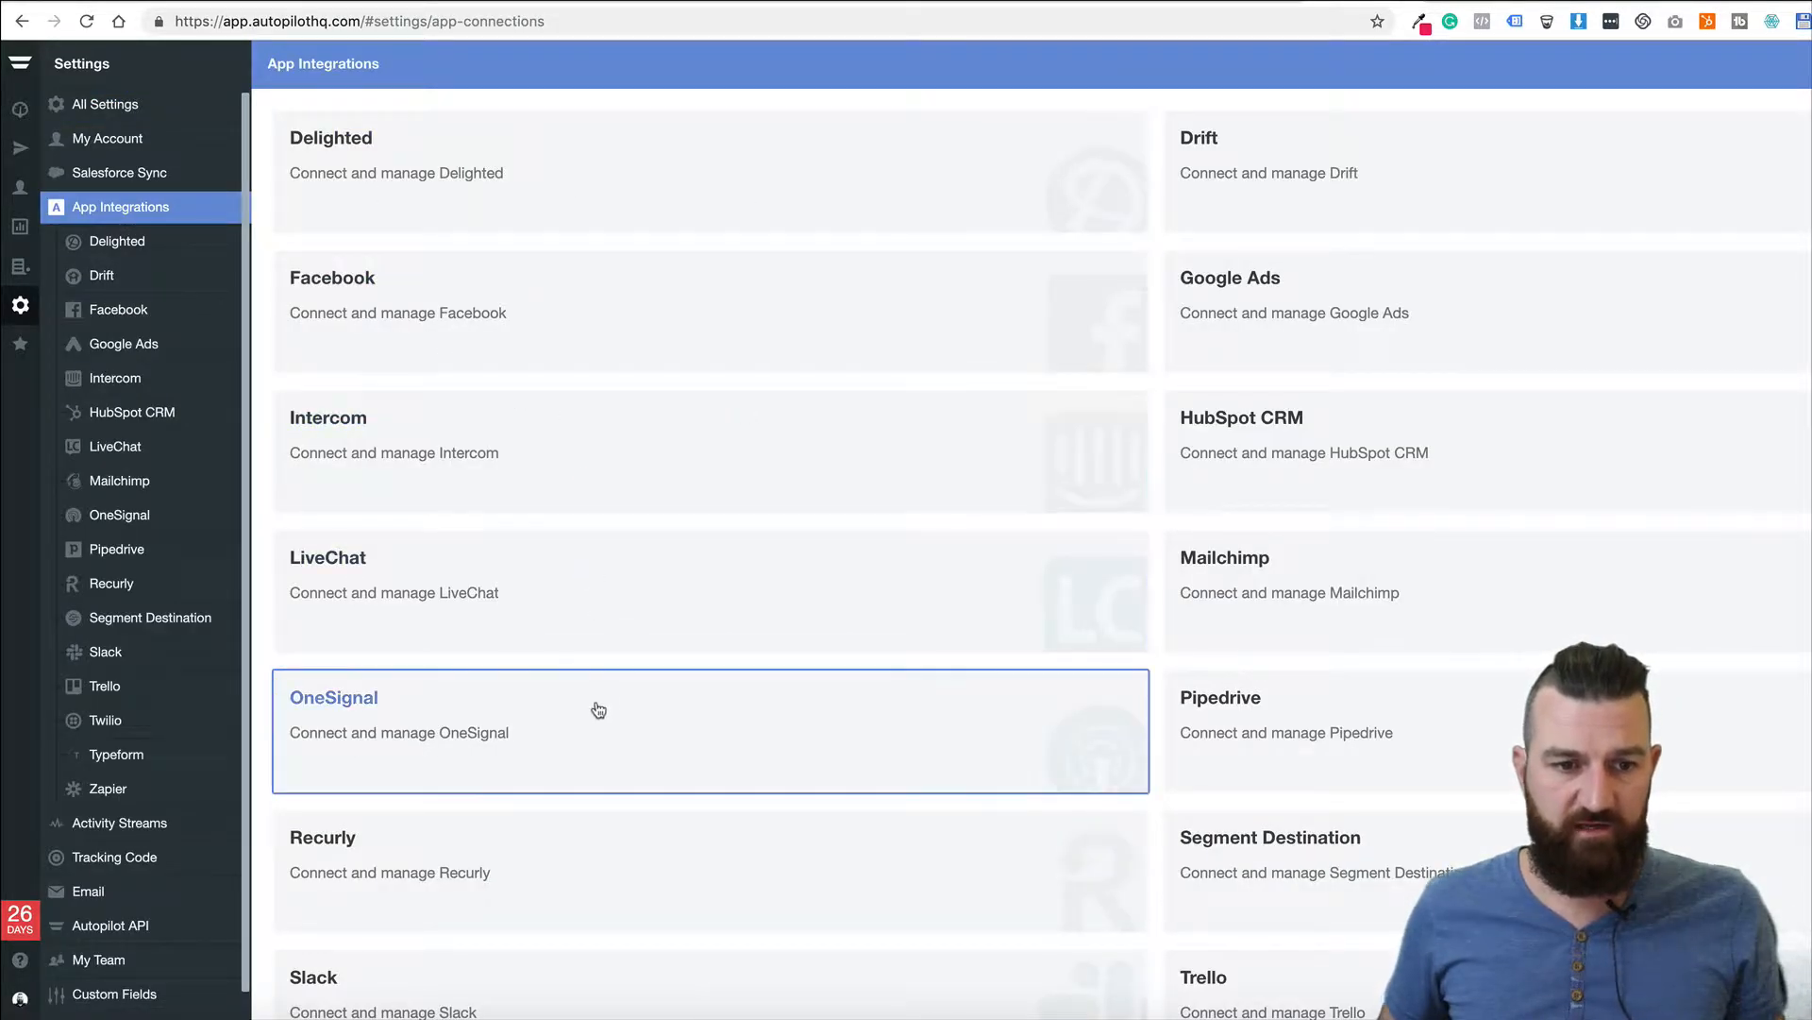
pyautogui.click(1399, 453)
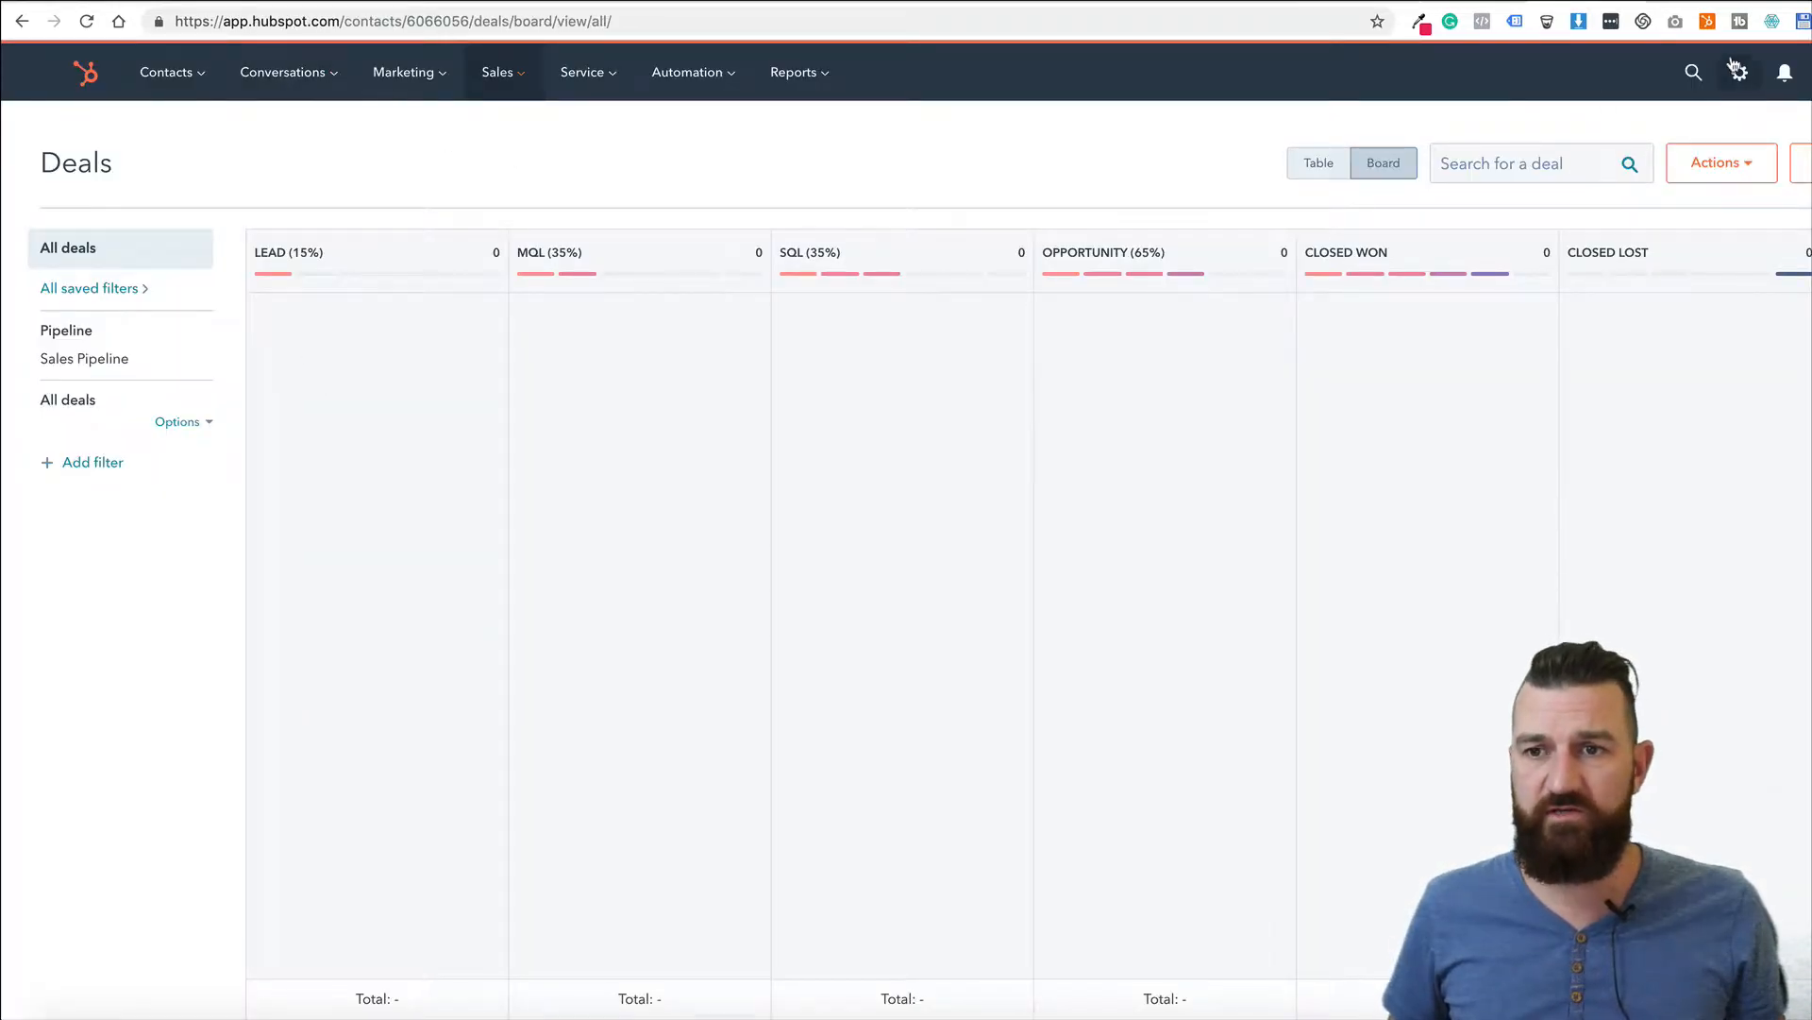
# In HubSpot, view the marketing form settings for collecting data from non-HubSpot forms
pyautogui.click(1731, 78)
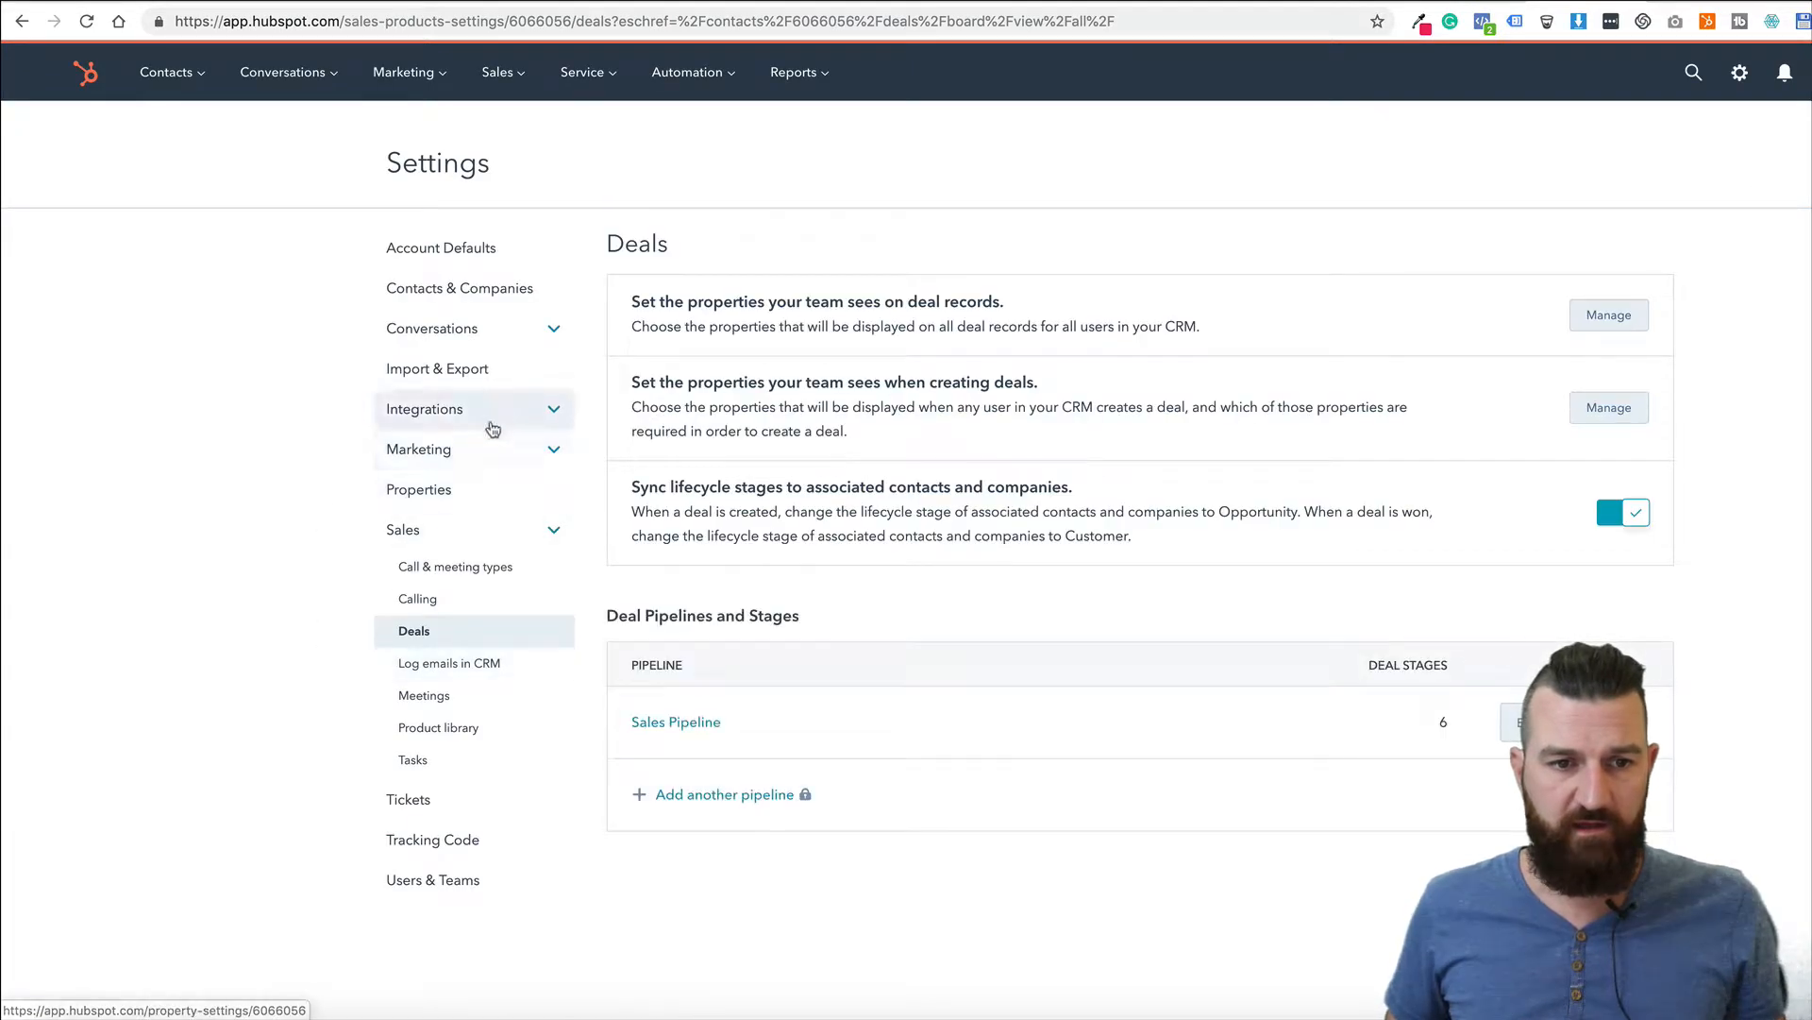
pyautogui.click(503, 461)
pyautogui.click(430, 591)
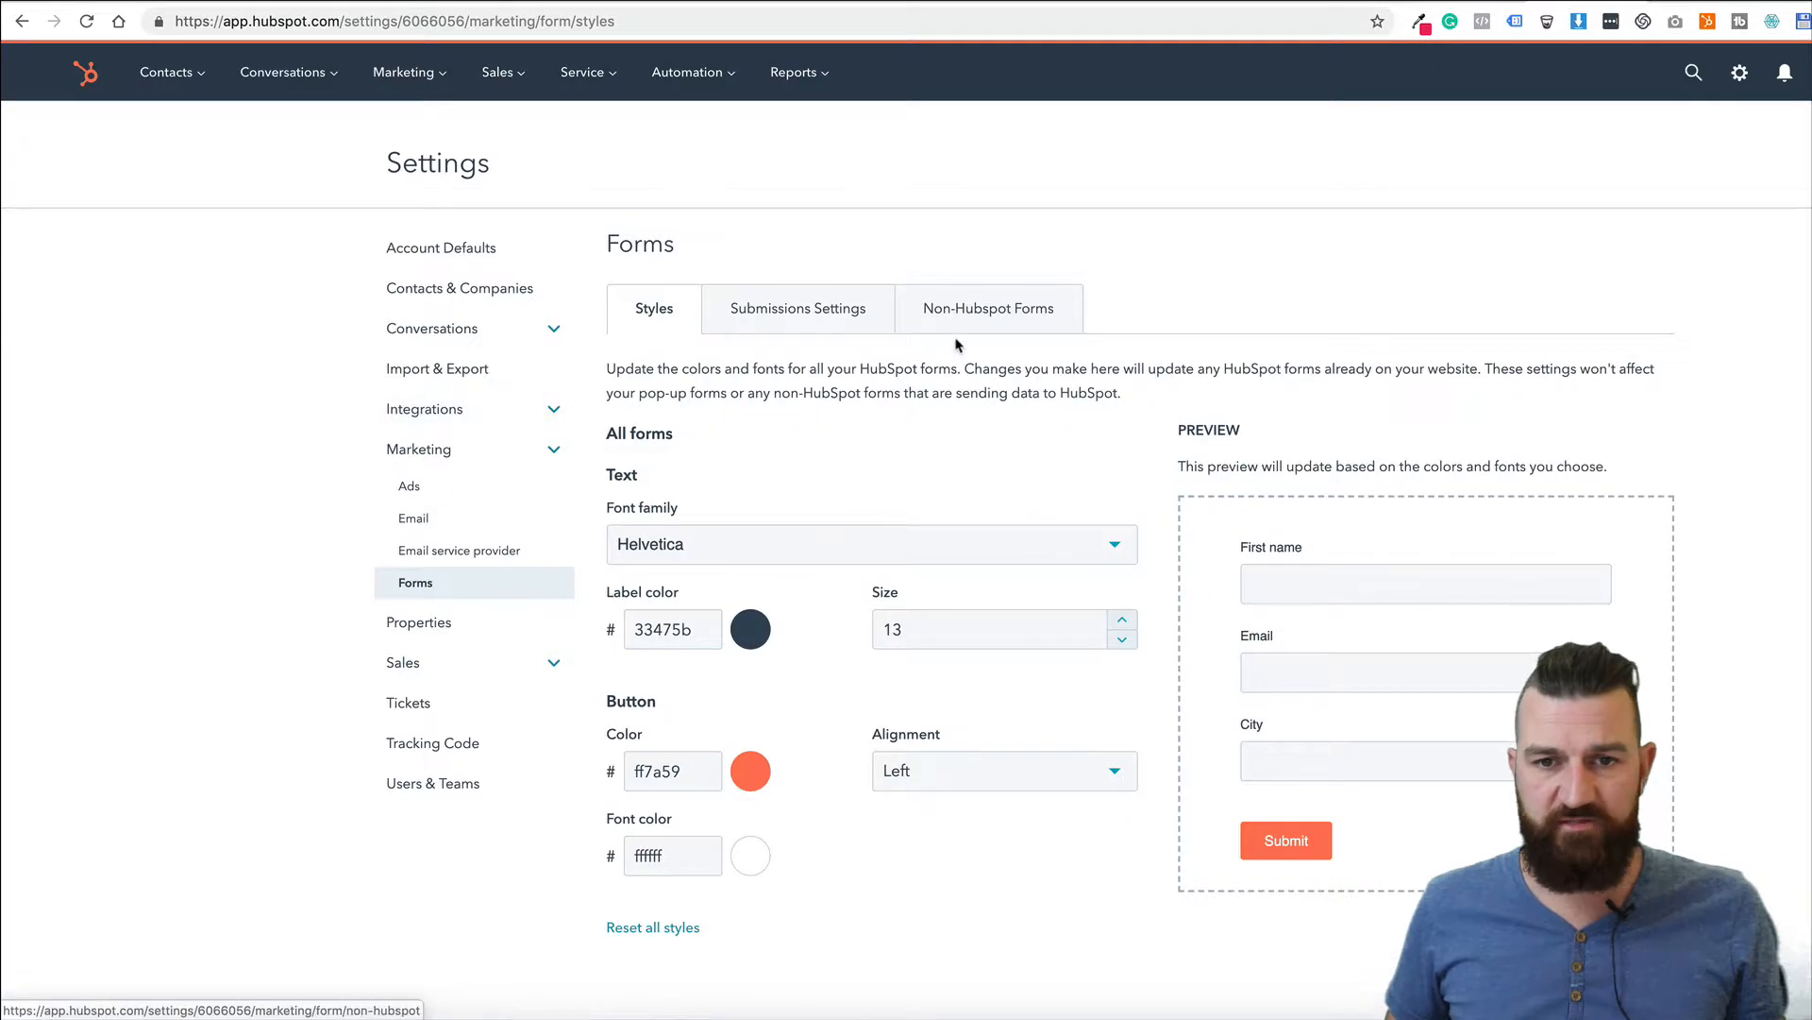
pyautogui.click(996, 325)
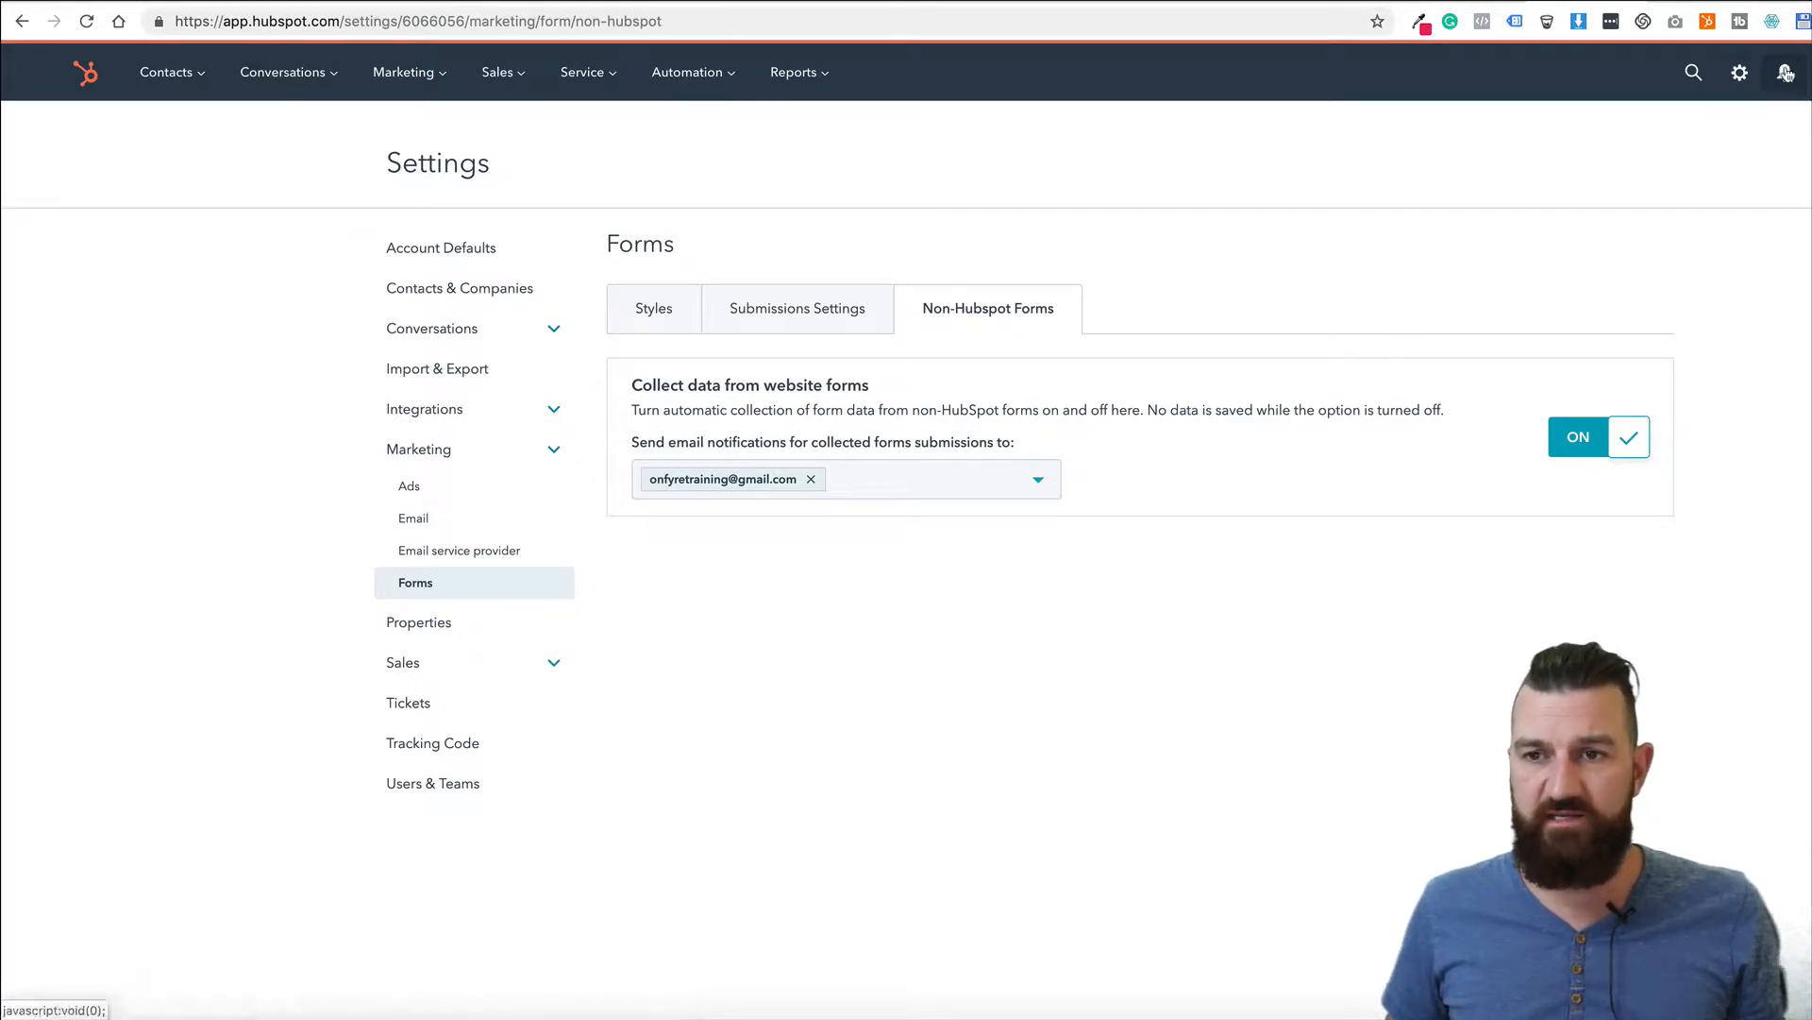
# Open HubSpot's tracking code settings and view the embed code to install on the website
pyautogui.click(1741, 81)
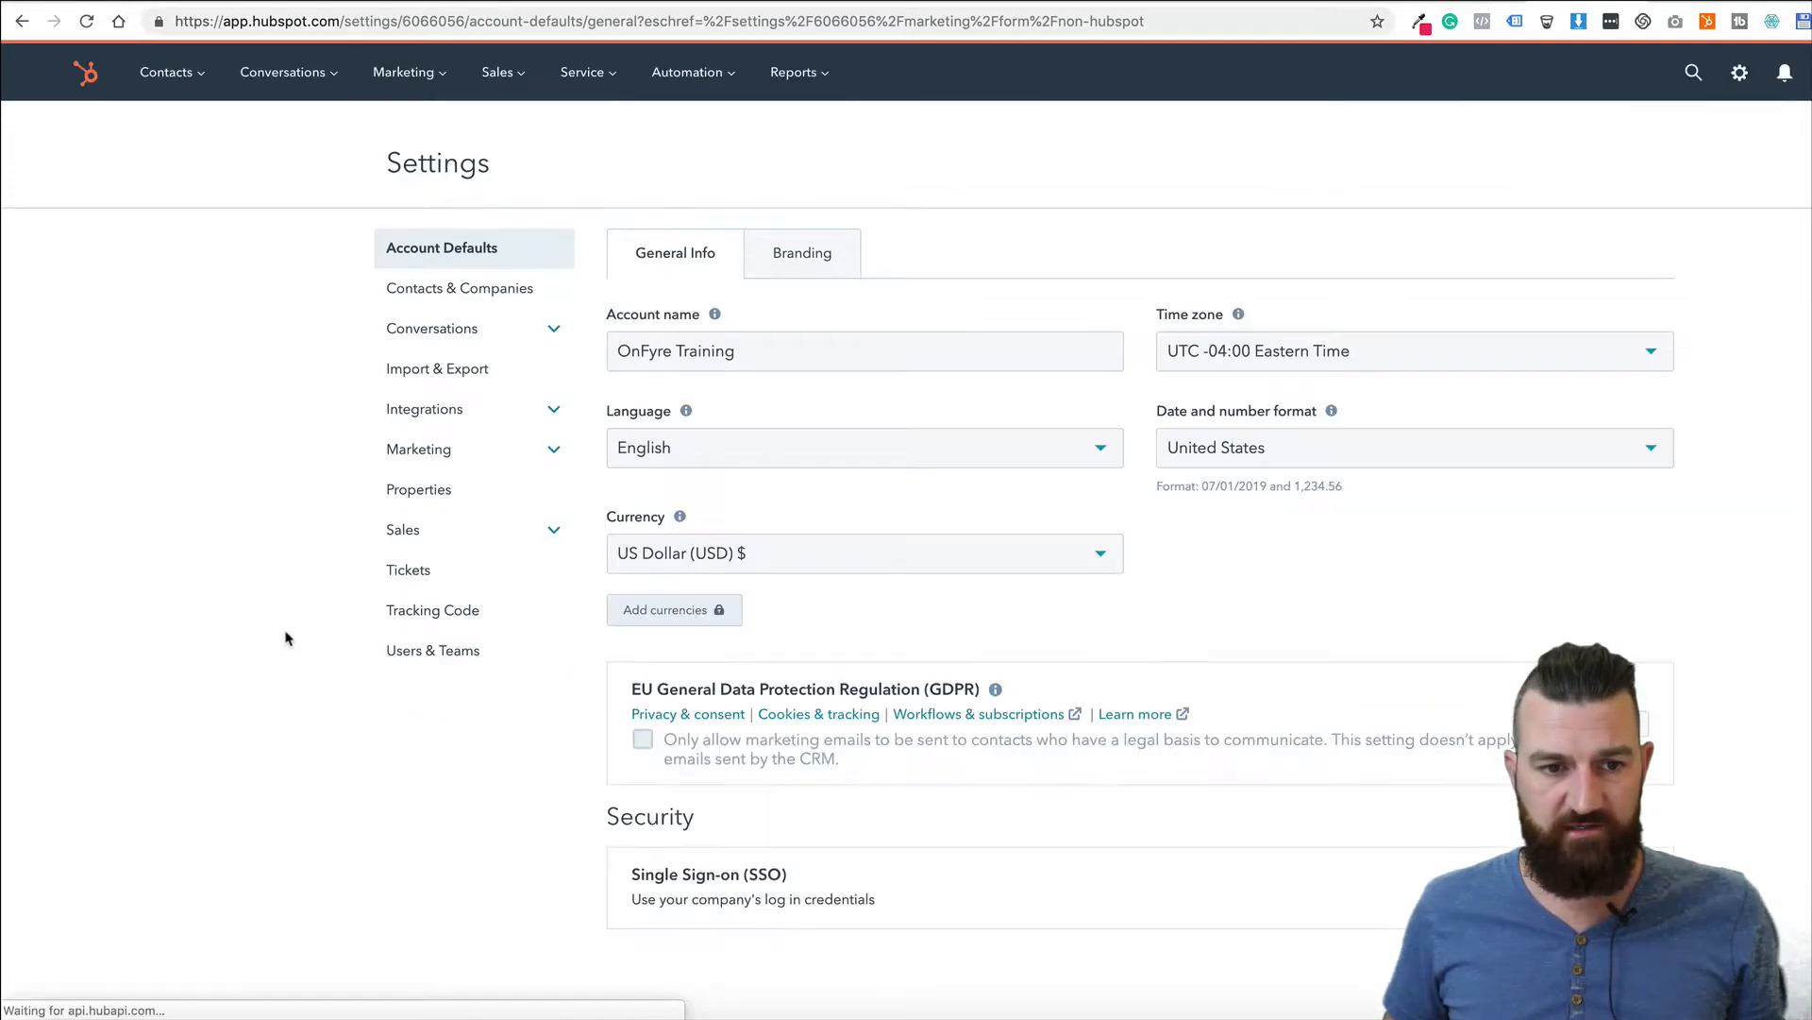
pyautogui.click(456, 623)
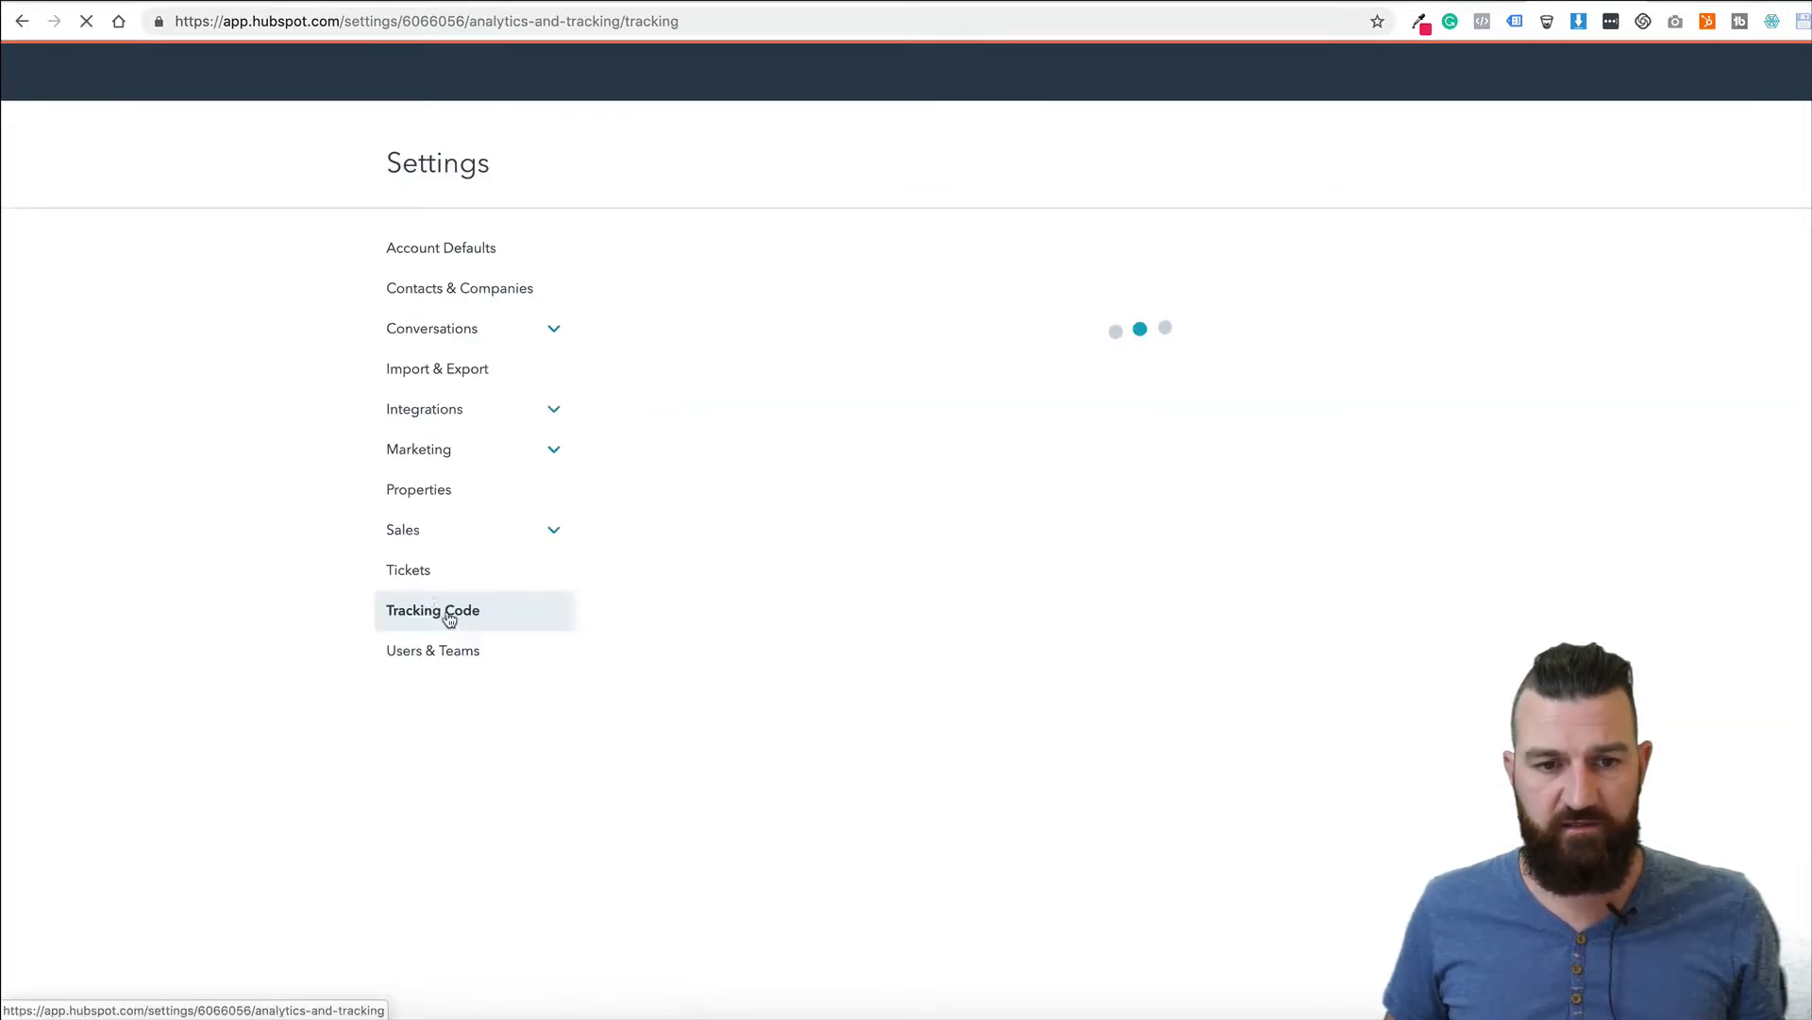
pyautogui.scroll(-1, 947, 563)
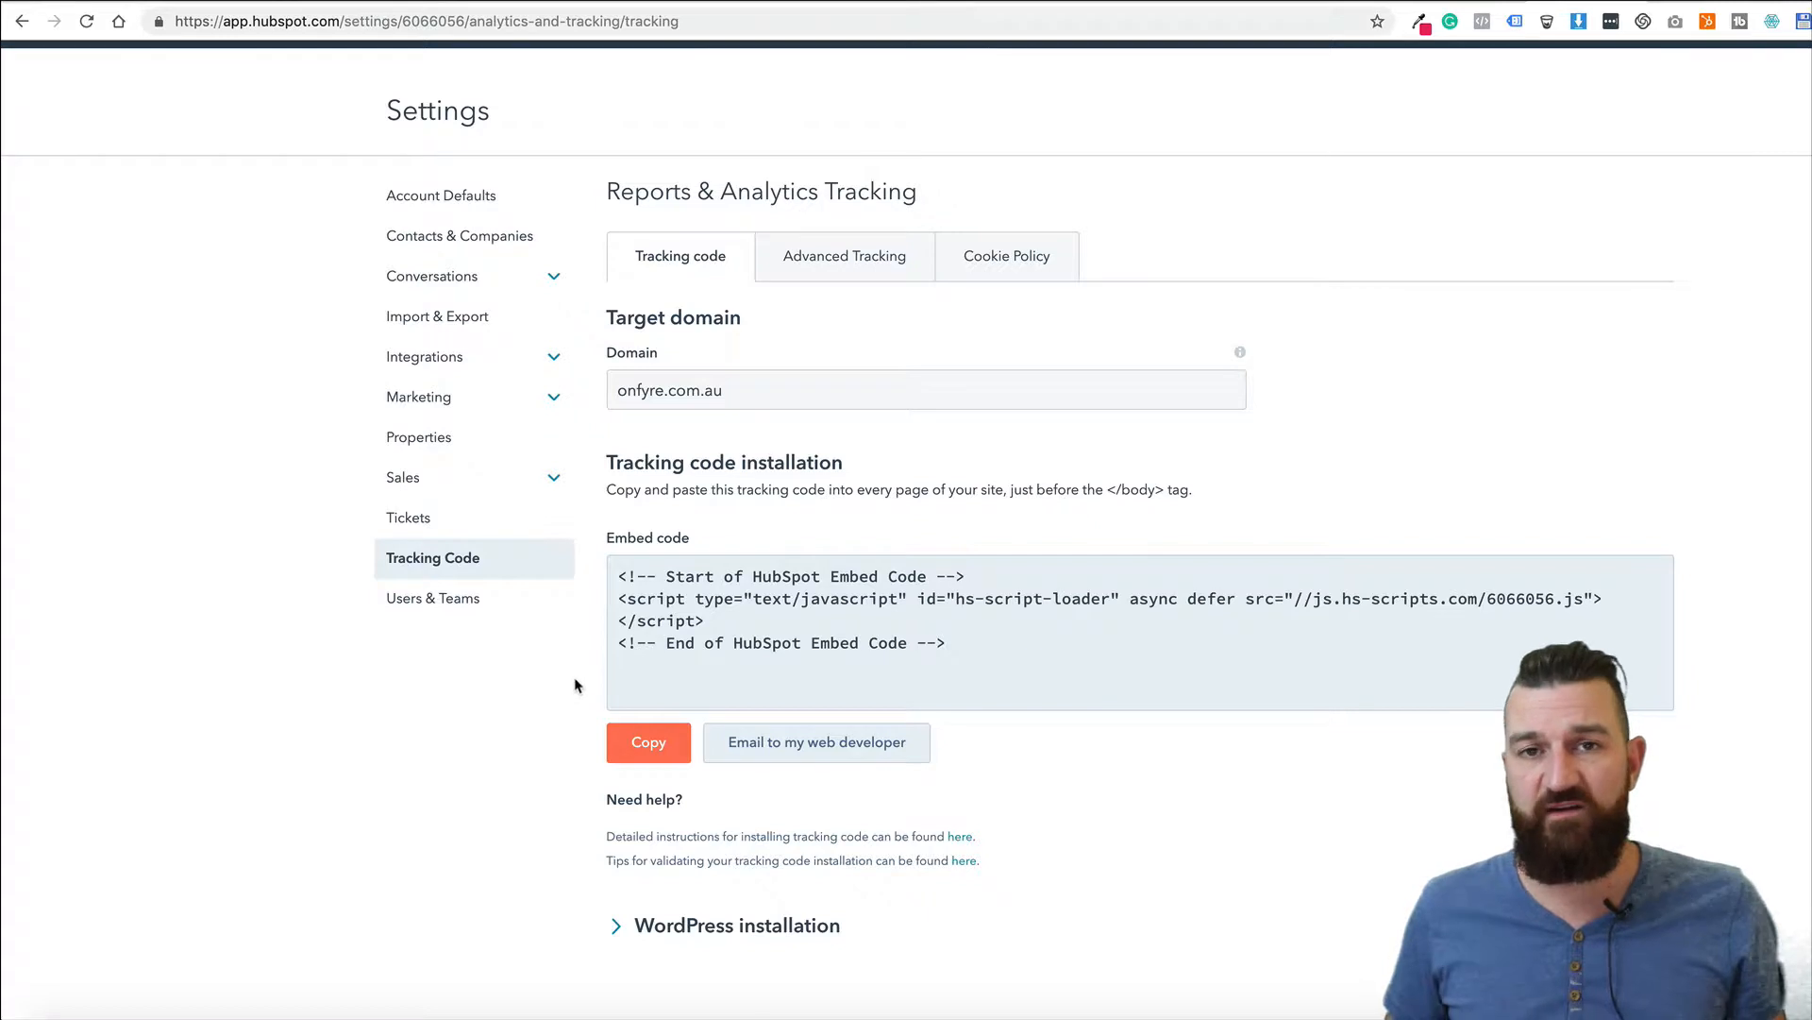
# Switch to Autopilot and view its tracking code for web pages
pyautogui.click(1407, 1)
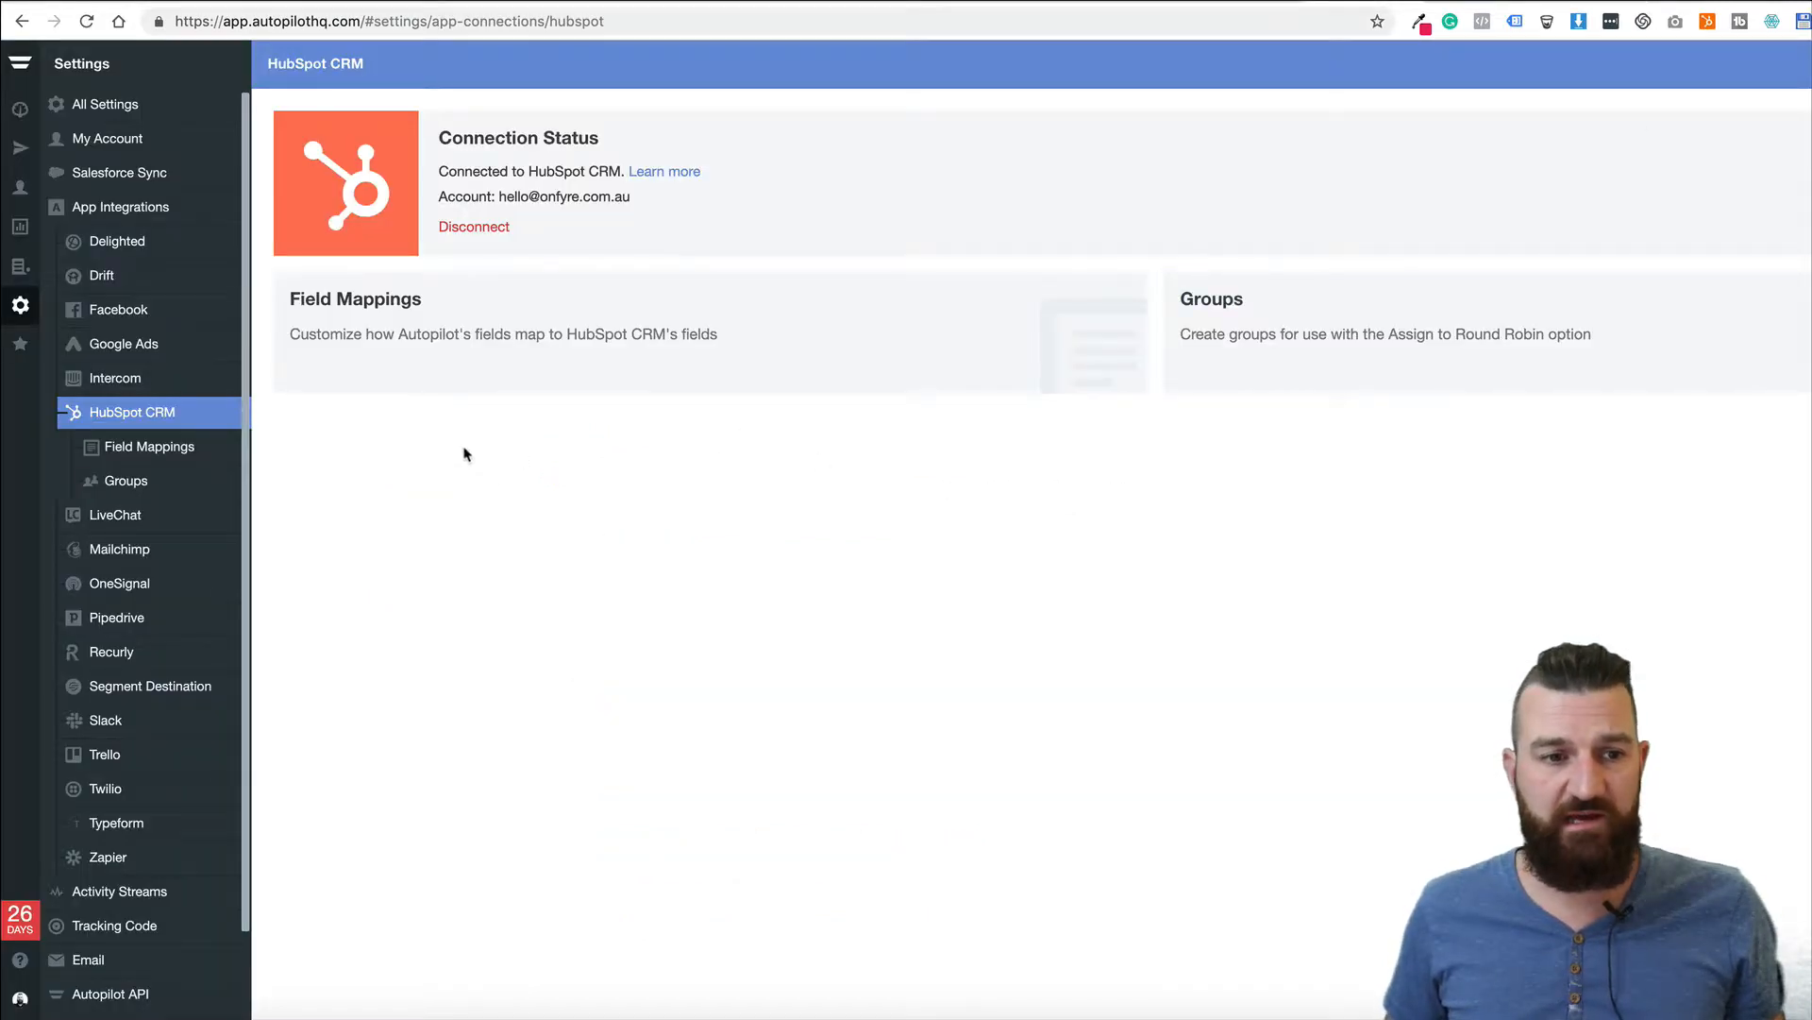
pyautogui.click(112, 923)
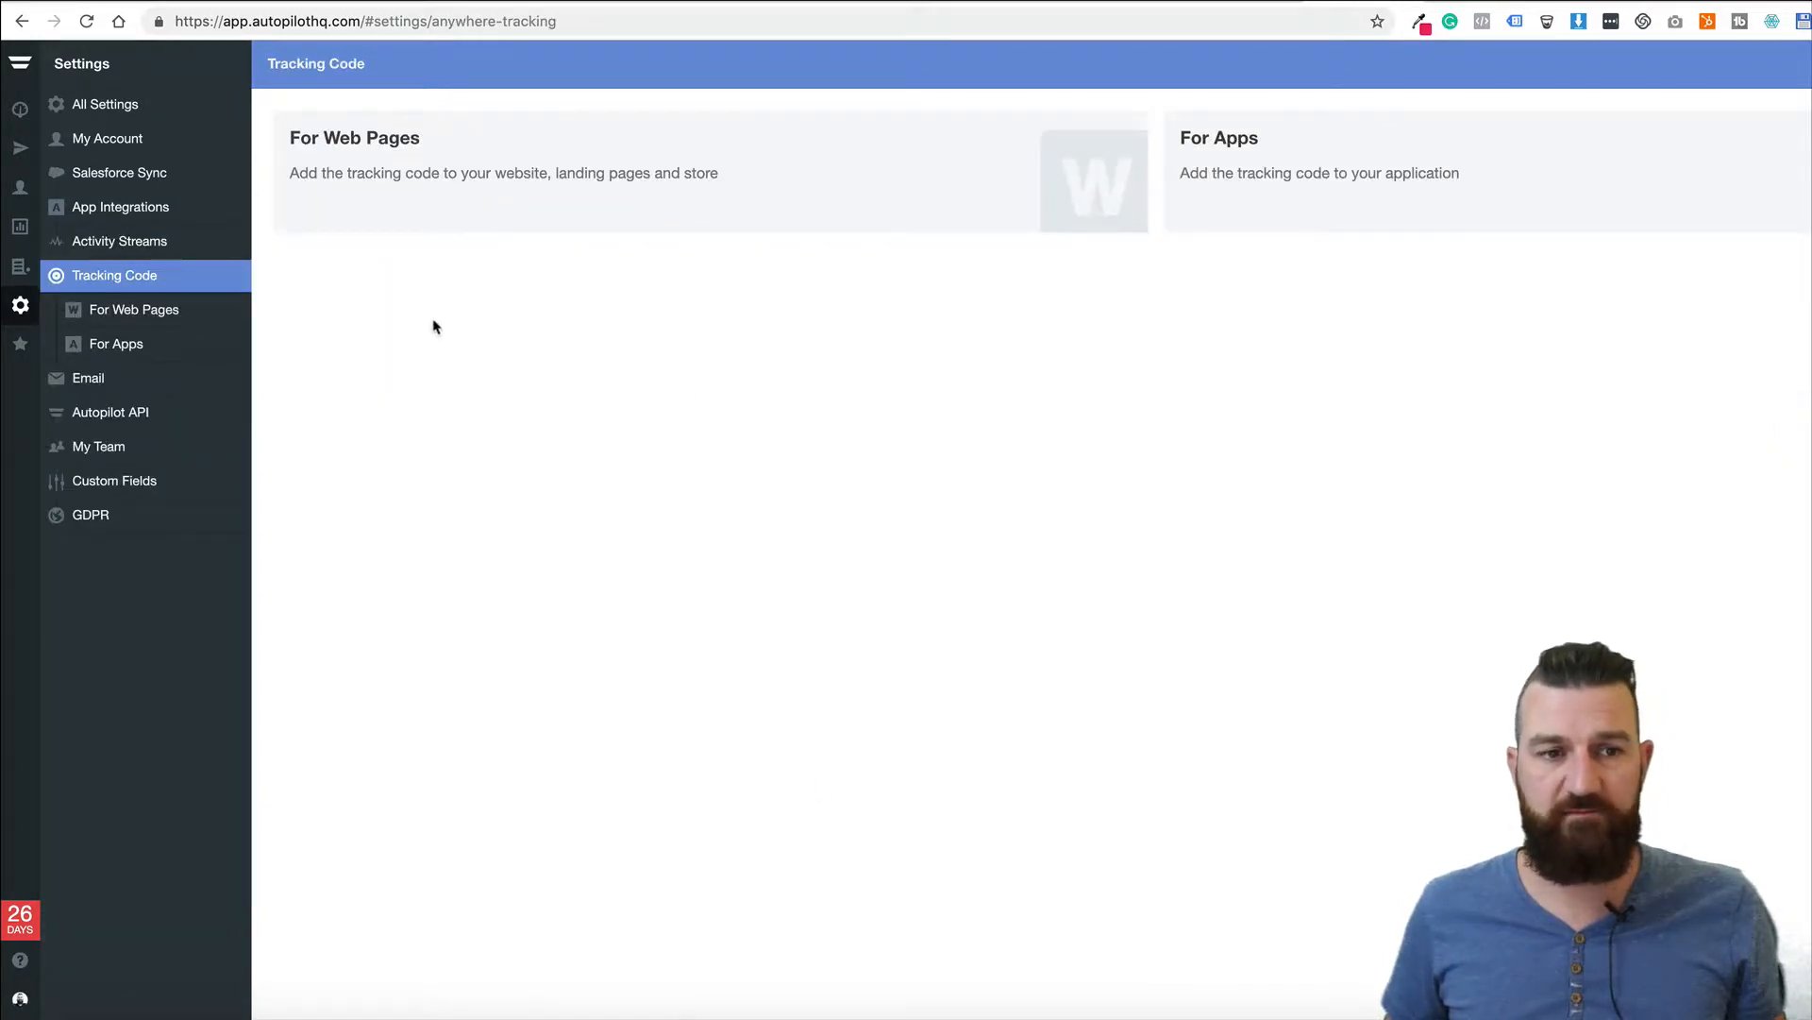
pyautogui.click(403, 178)
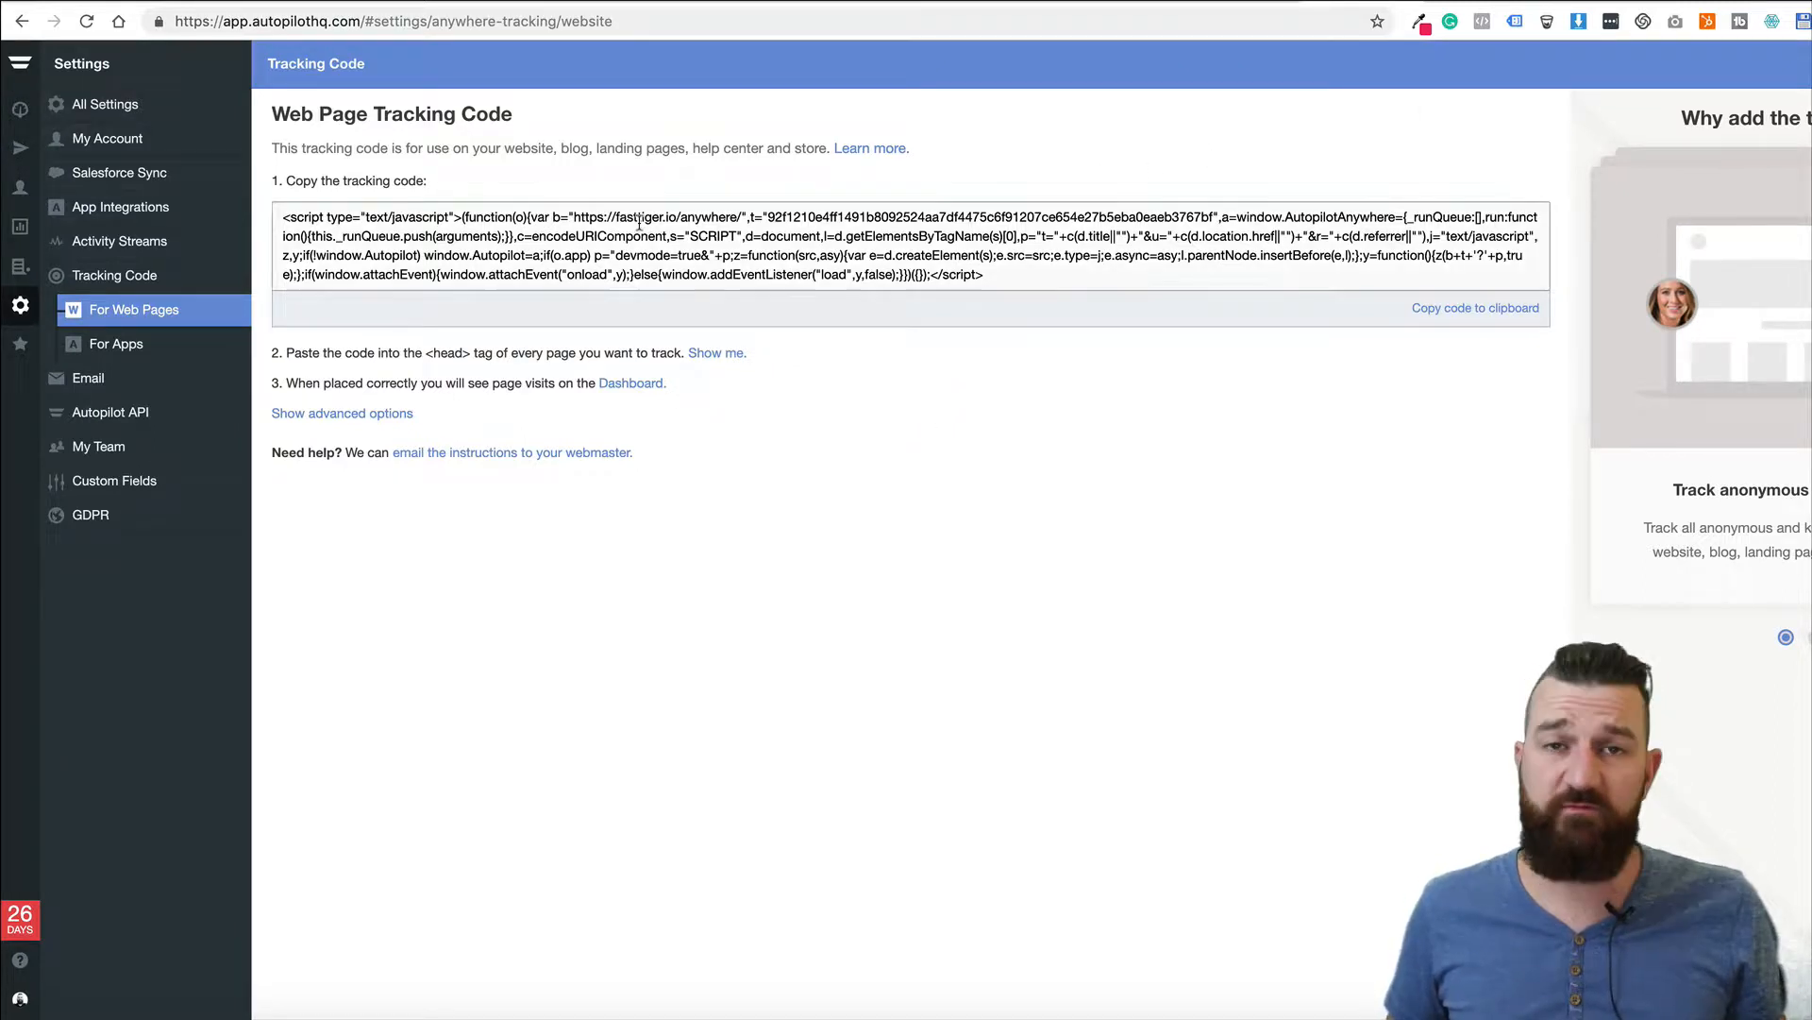
# Create a new blank journey in Autopilot
pyautogui.click(20, 147)
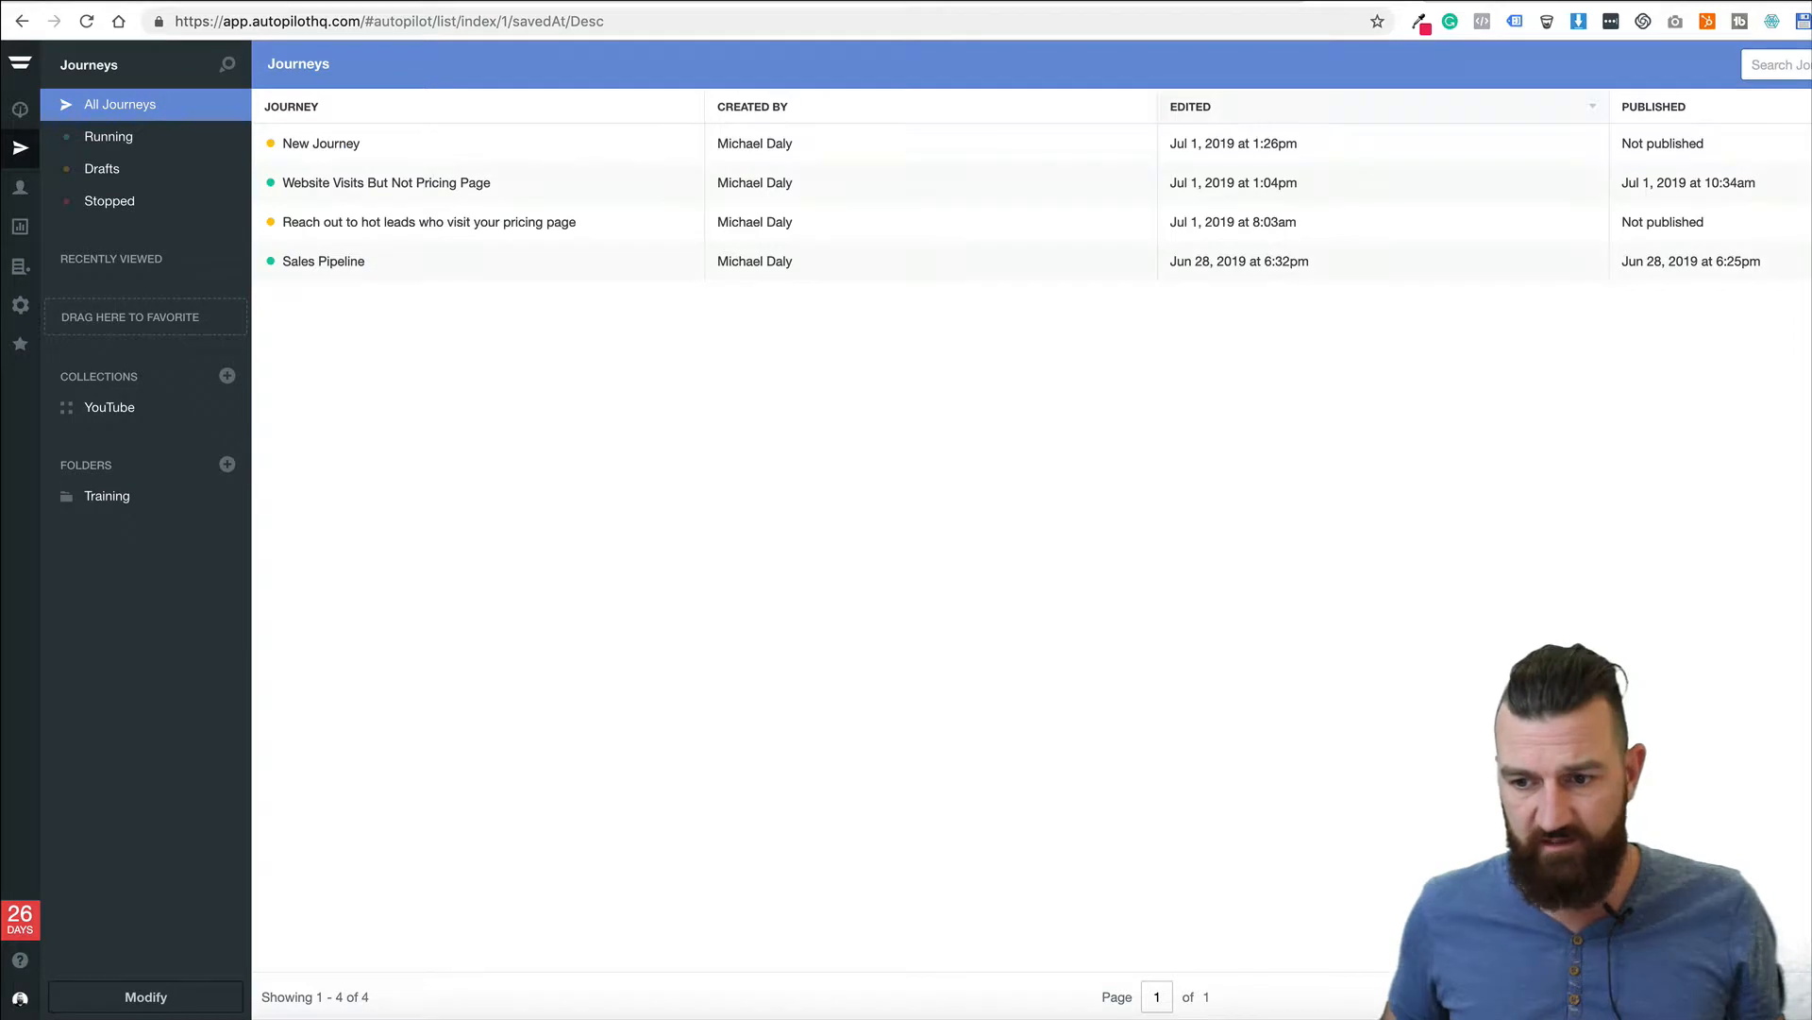
pyautogui.click(1808, 64)
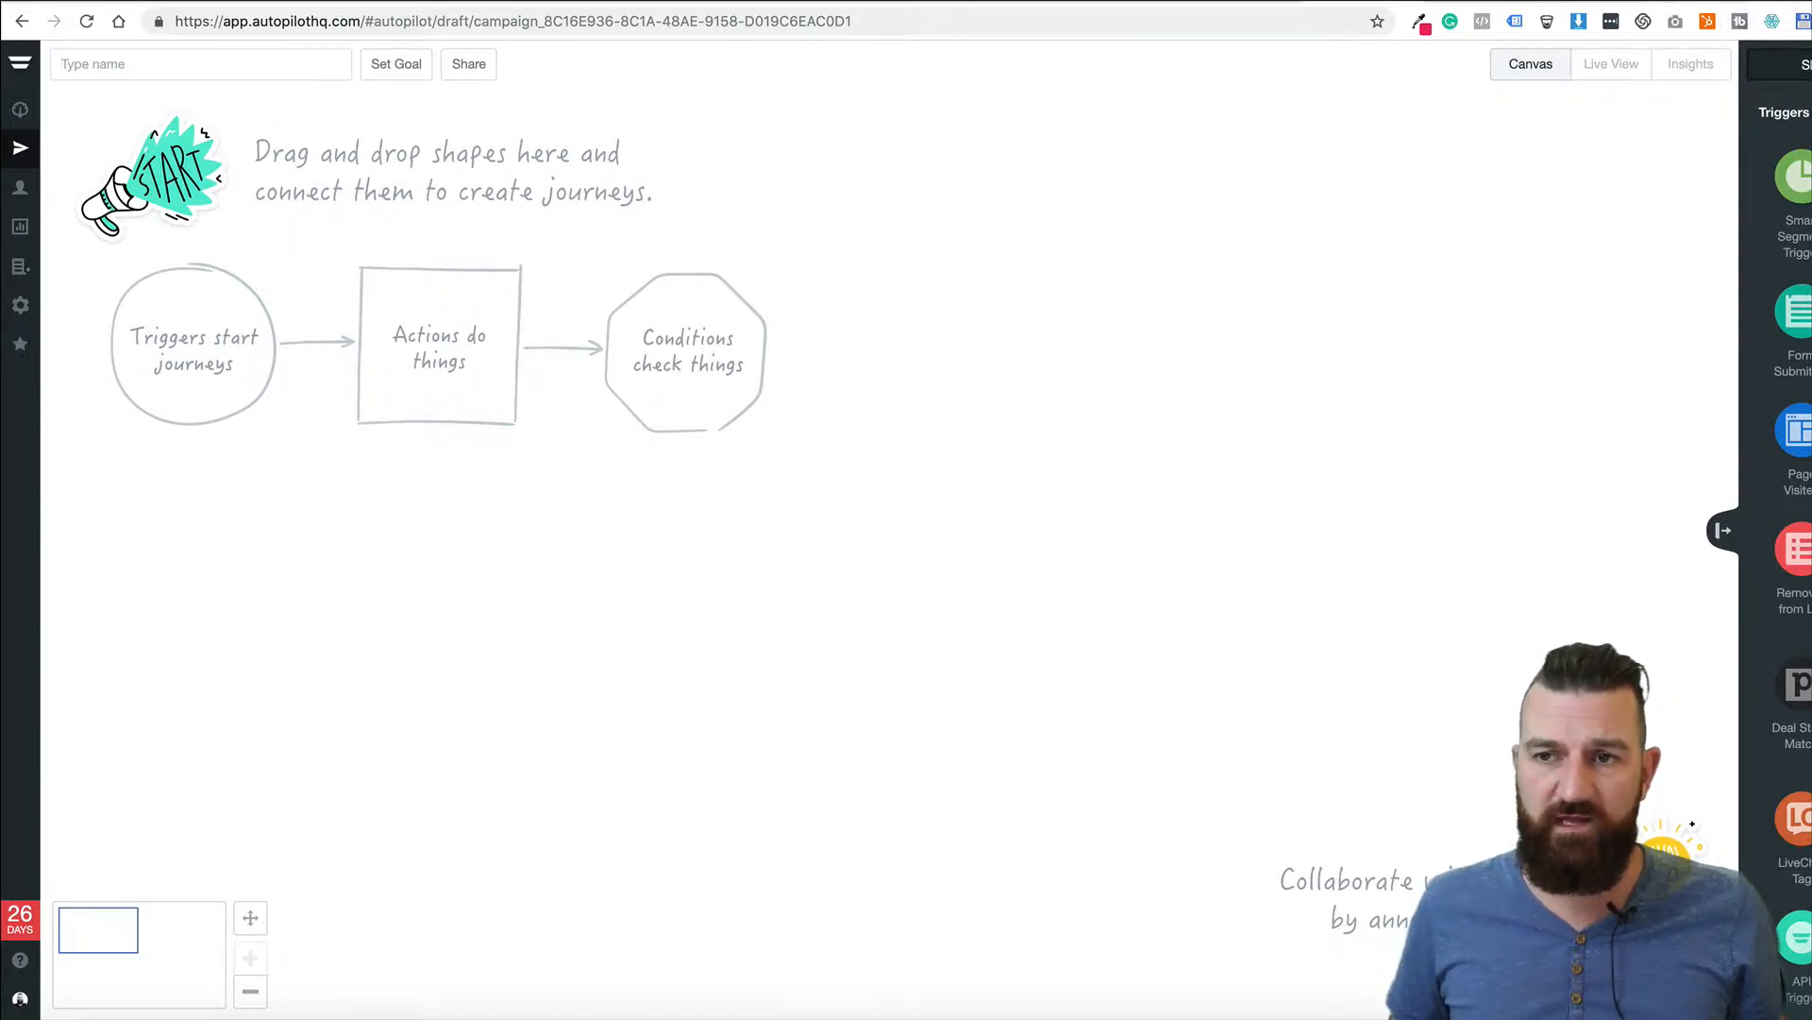
# Switch to HubSpot and open the sales deals board
pyautogui.click(1793, 2)
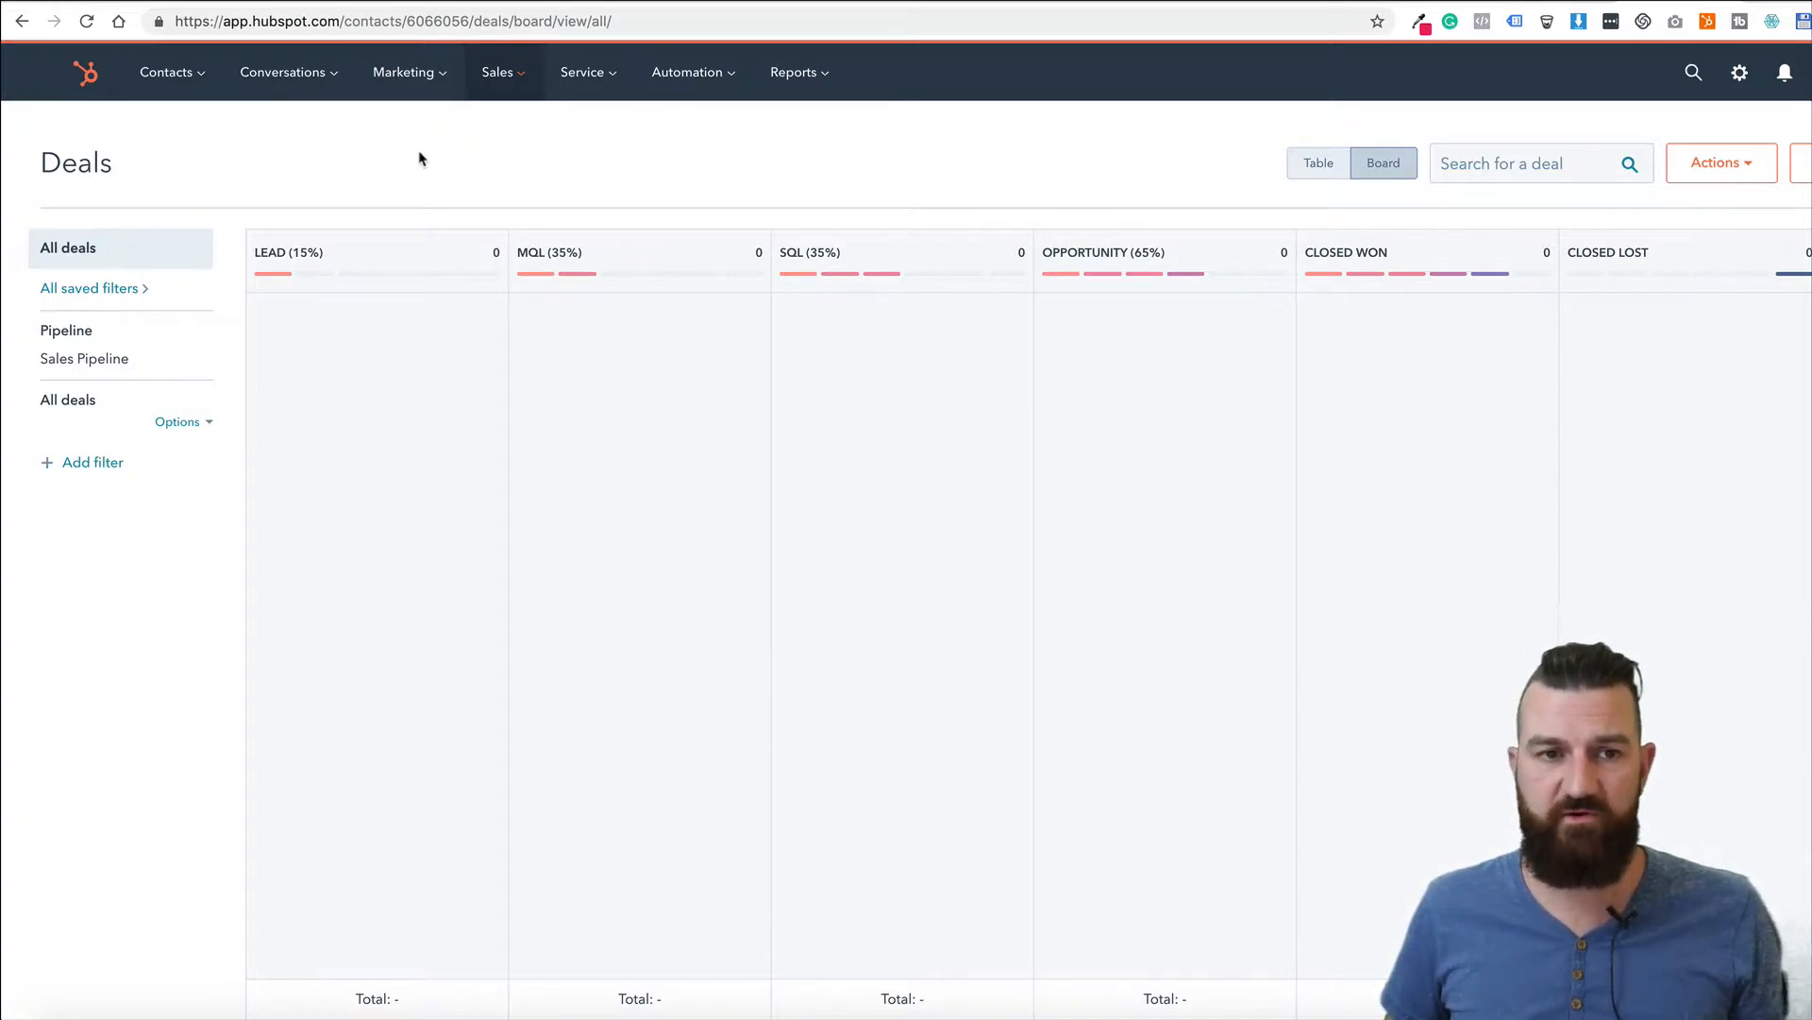
pyautogui.click(516, 88)
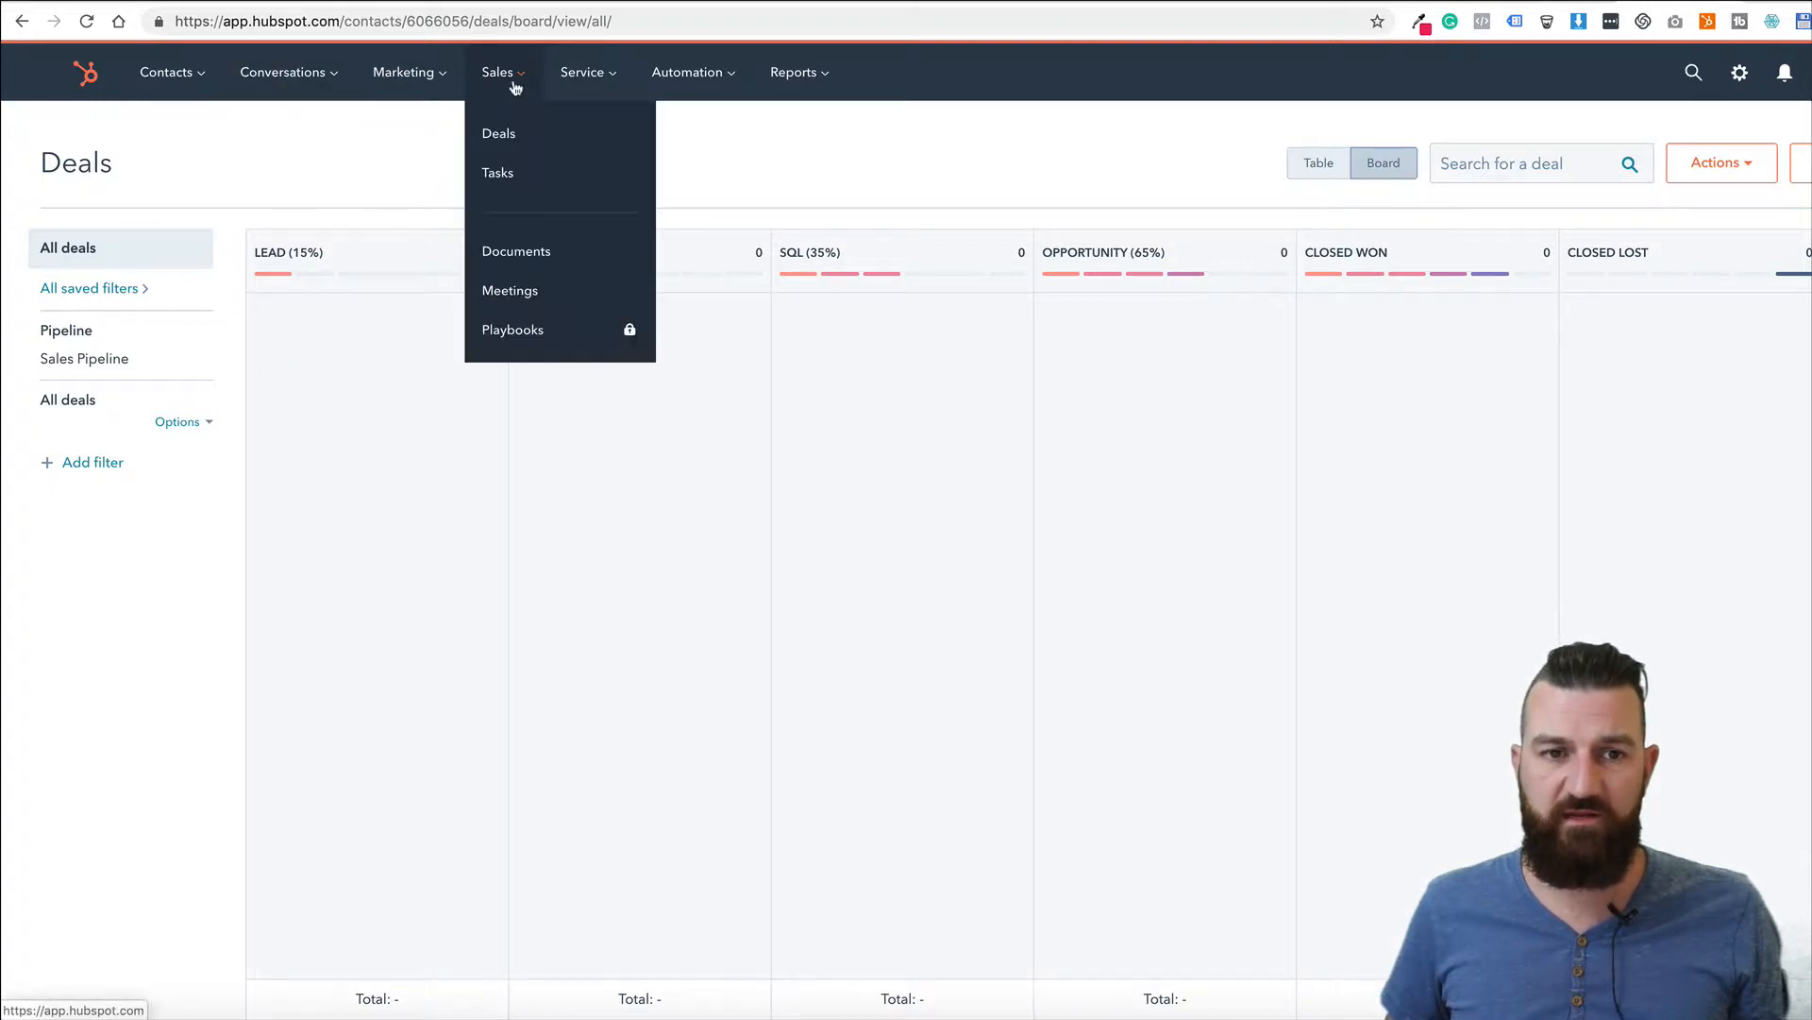
pyautogui.click(501, 135)
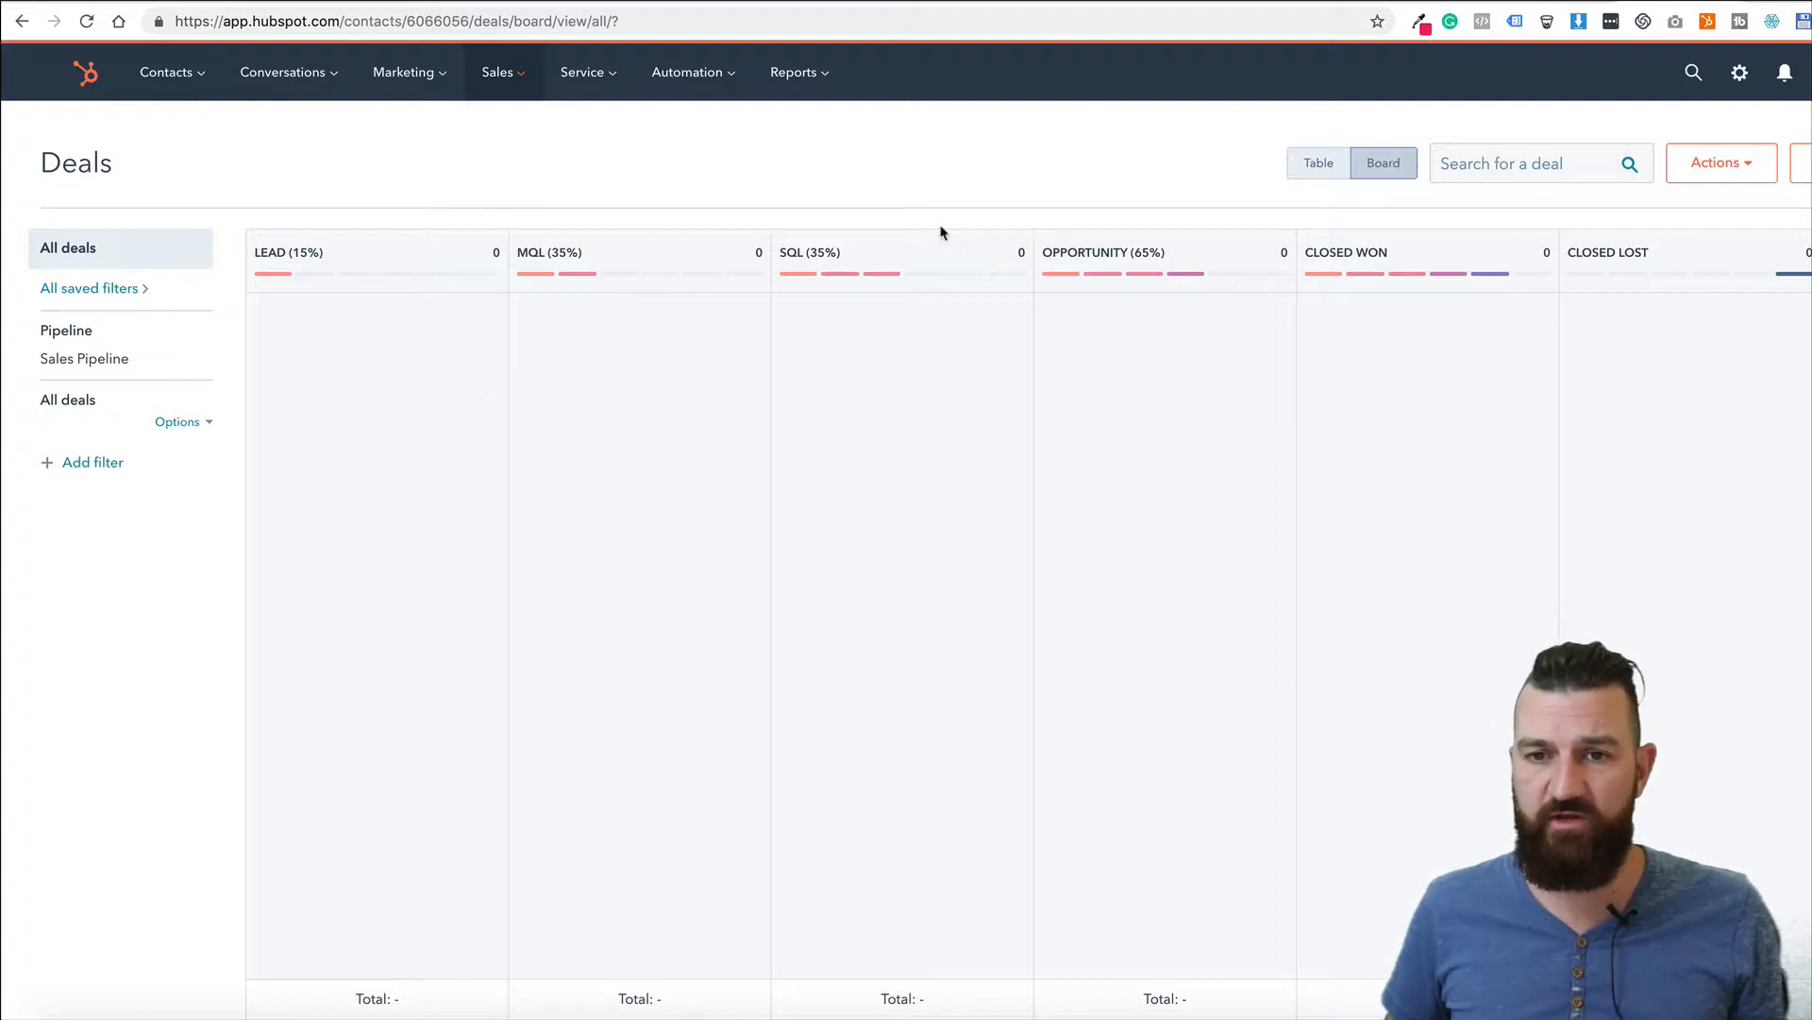
# Open the deal stage settings from the deals board and view the stages of the Sales Pipeline
pyautogui.click(1735, 164)
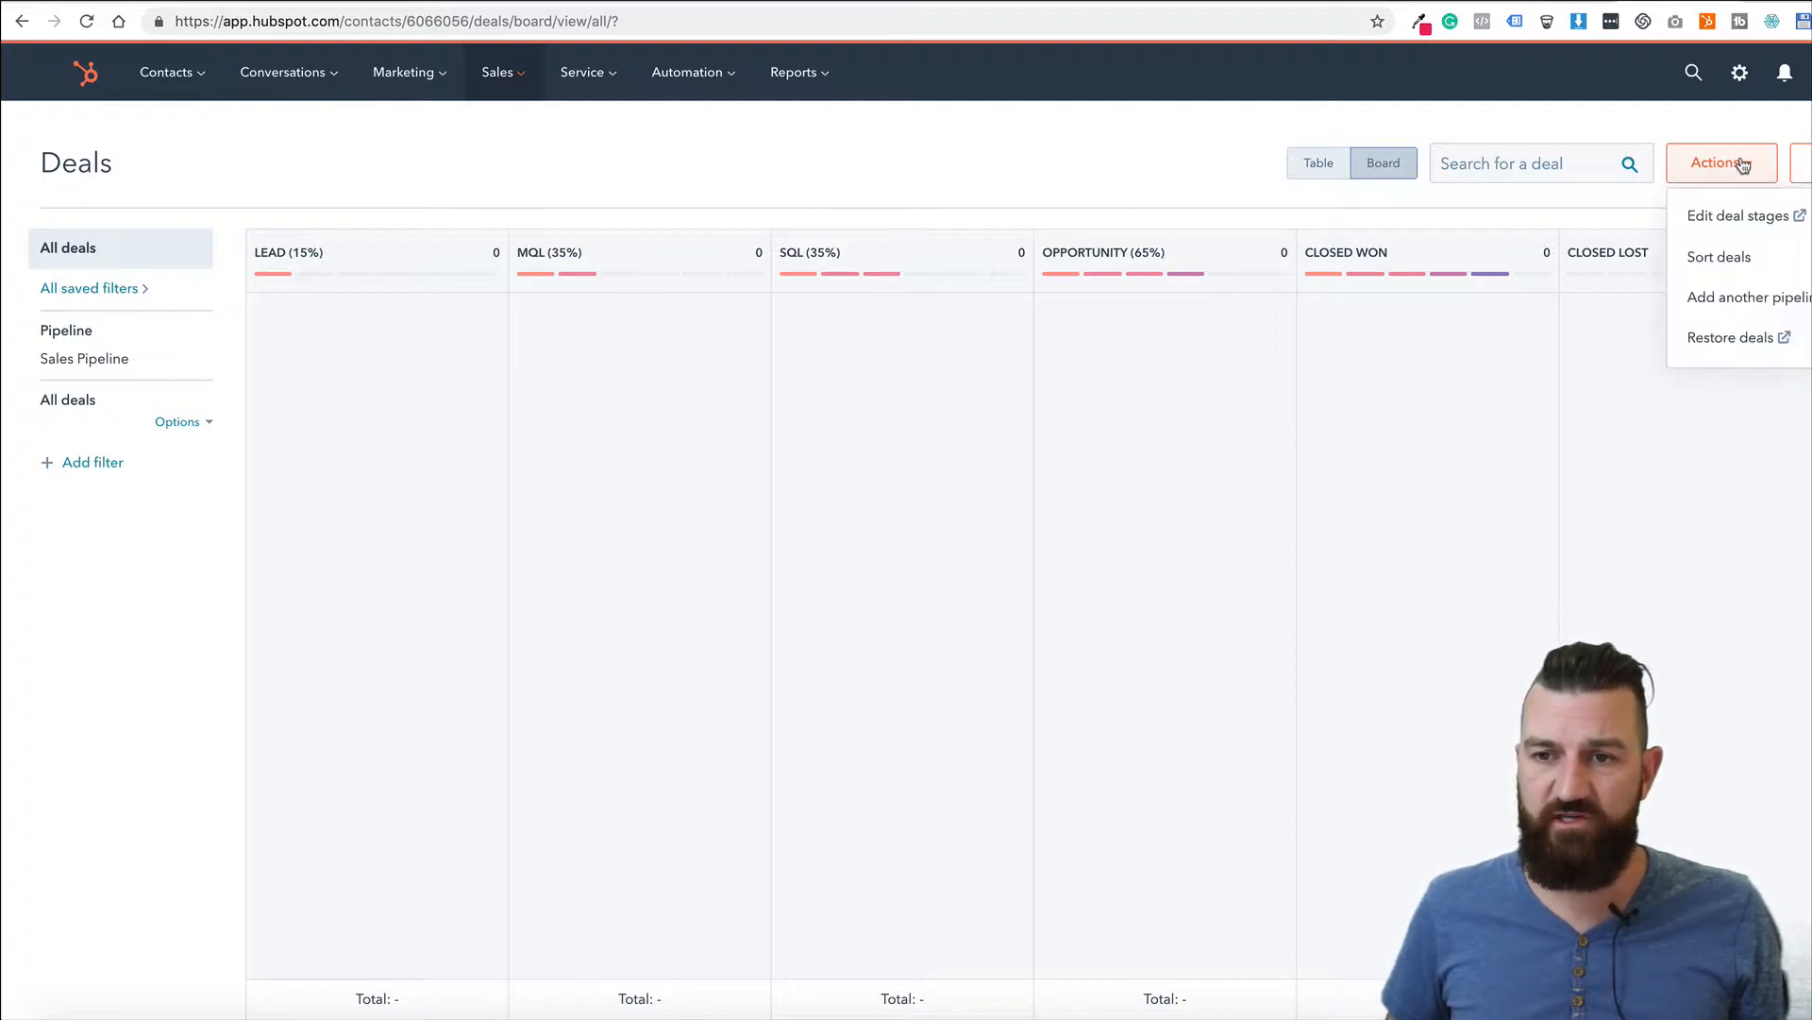
pyautogui.click(1731, 219)
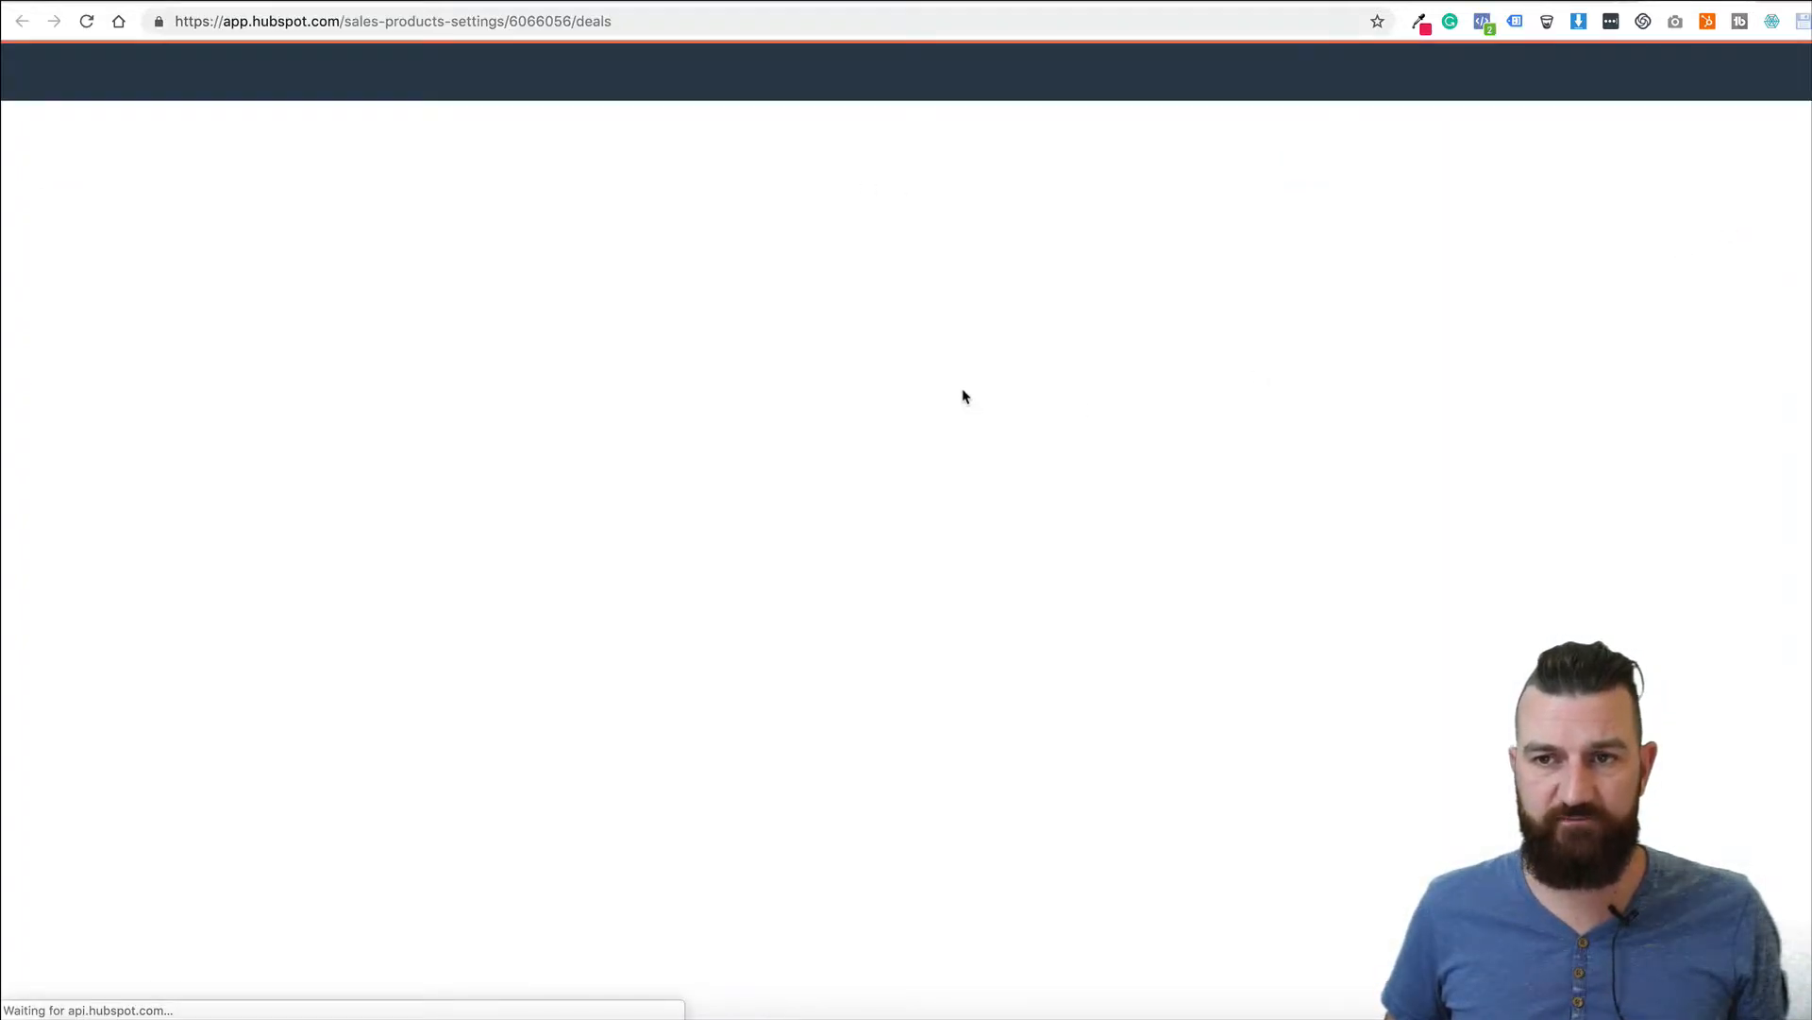
pyautogui.scroll(-2, 923, 382)
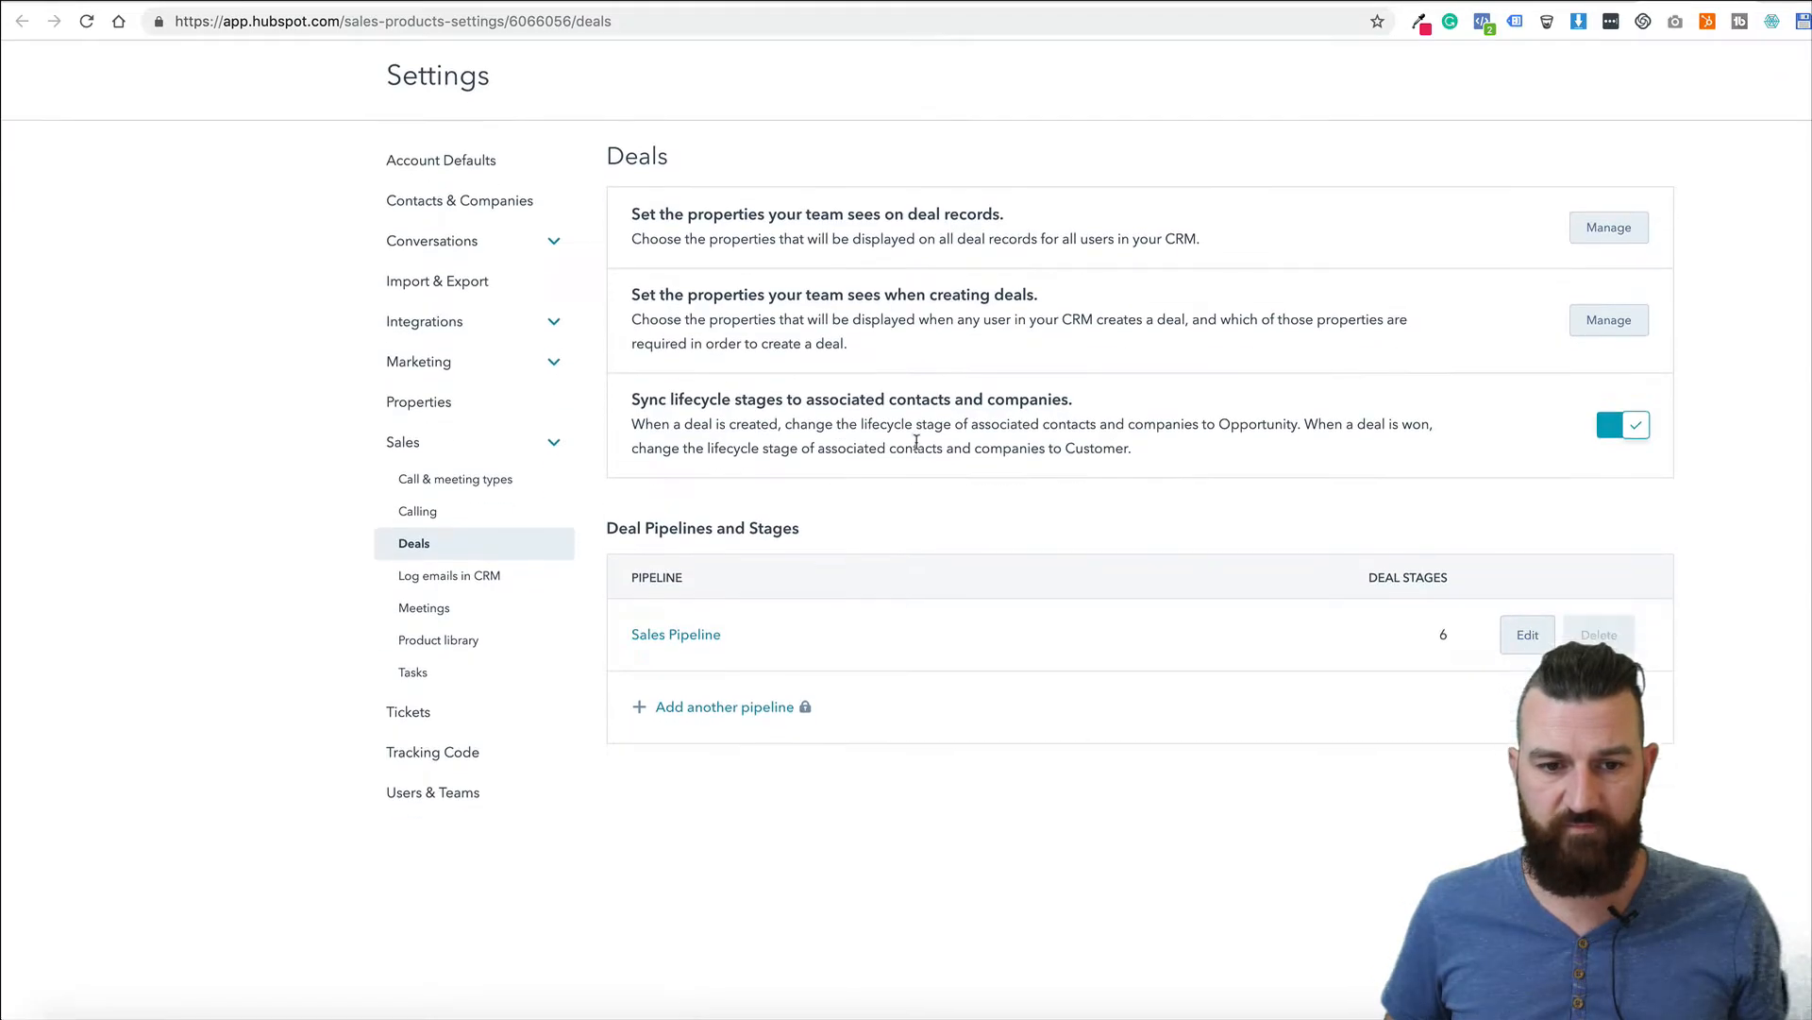
pyautogui.click(647, 635)
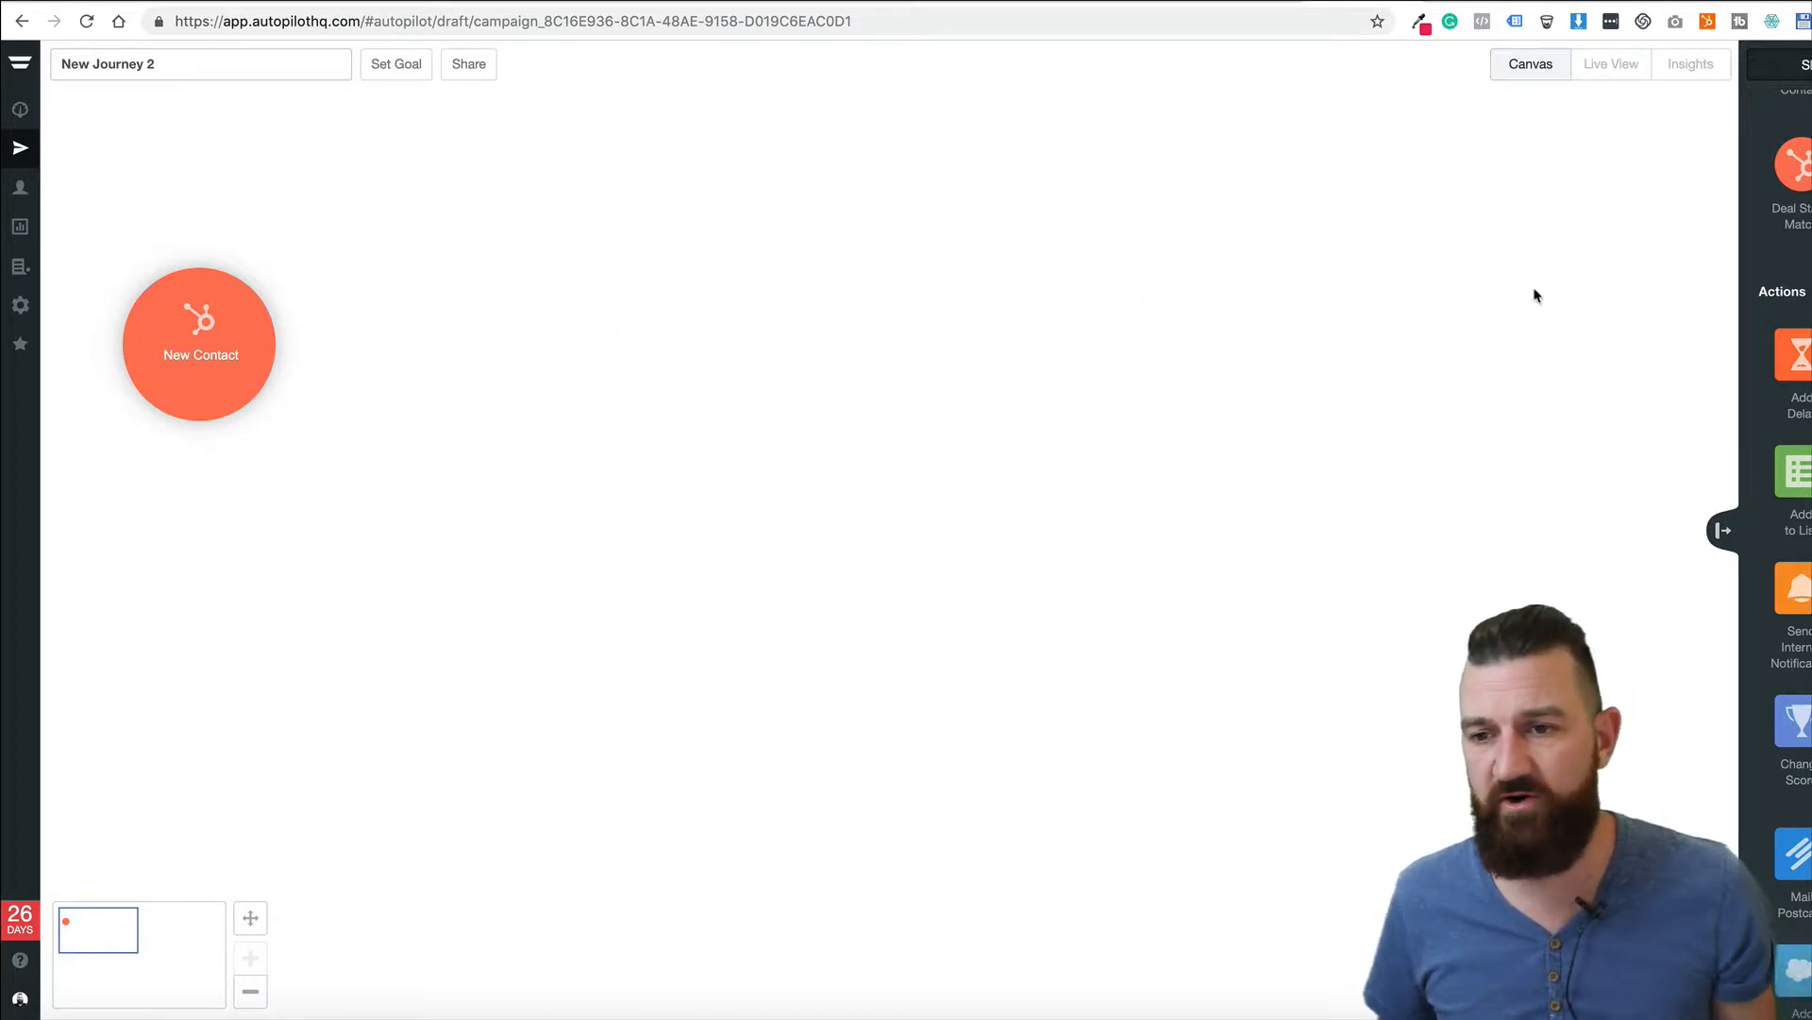
# Add a 1-day delay linked from the New Contact trigger and connect it to a new Send Email action
pyautogui.moveTo(1767, 342); pyautogui.dragTo(404, 256)
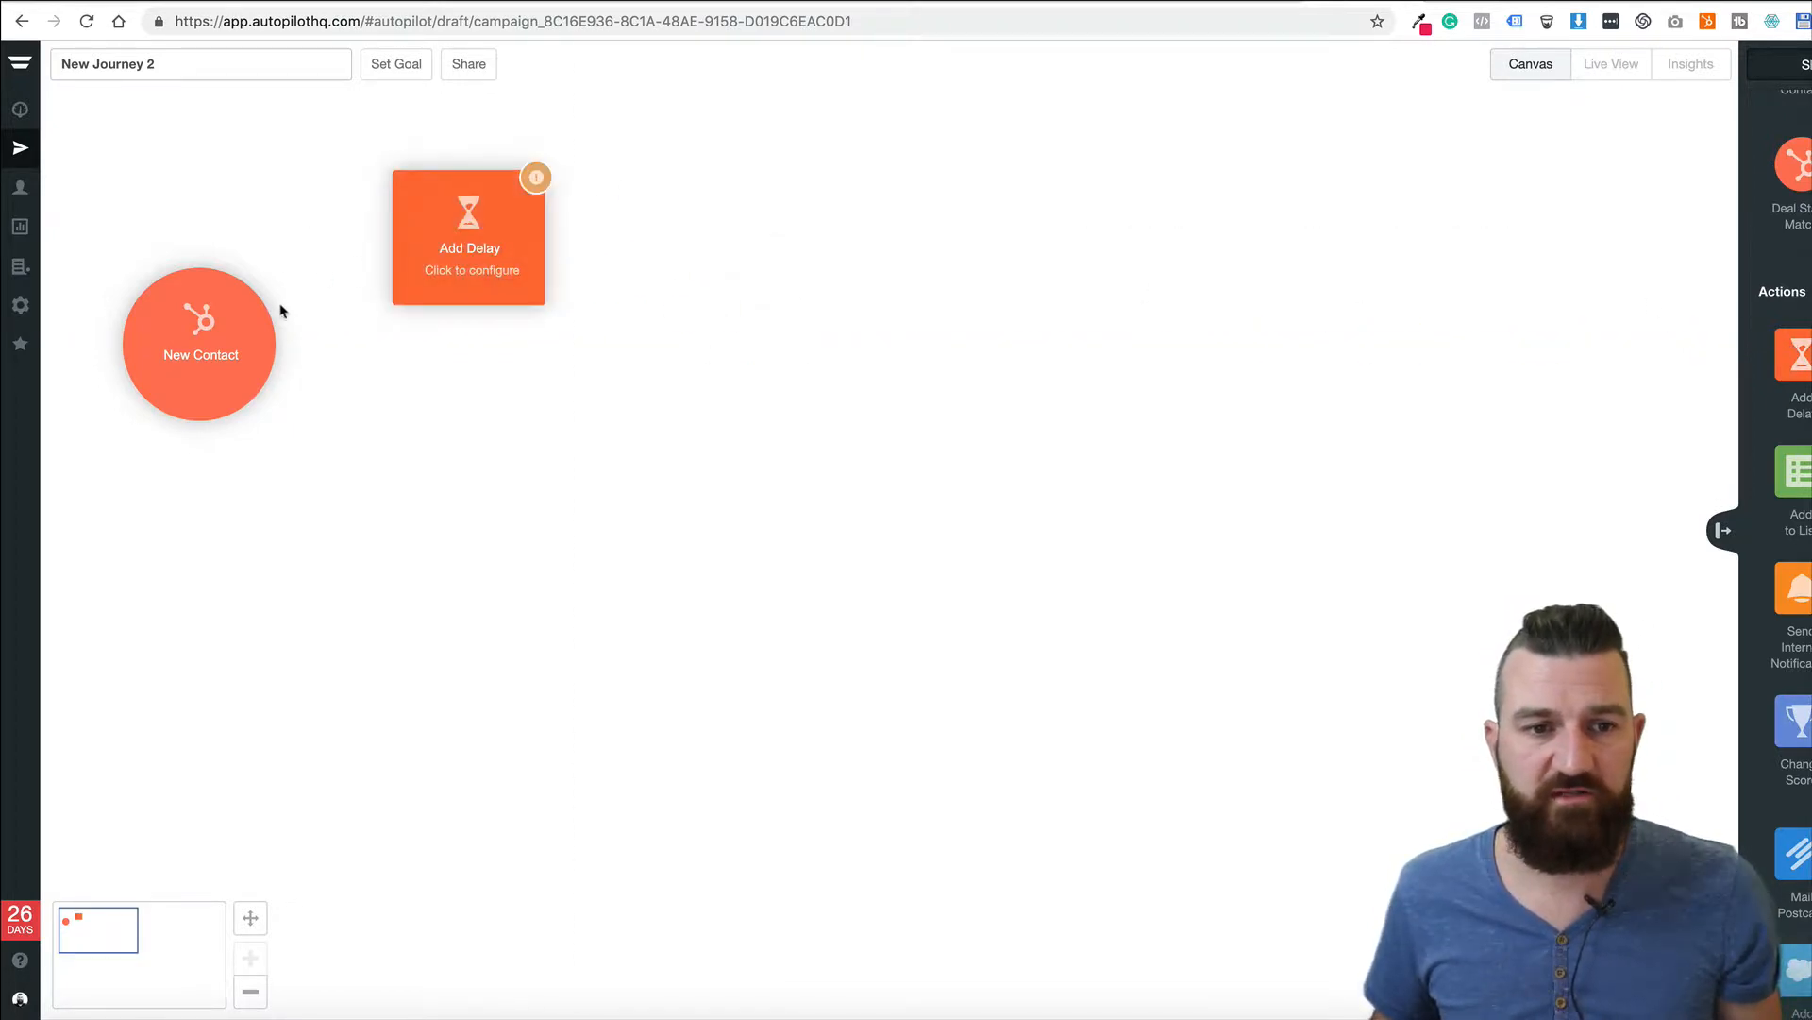
pyautogui.moveTo(275, 340); pyautogui.dragTo(393, 214)
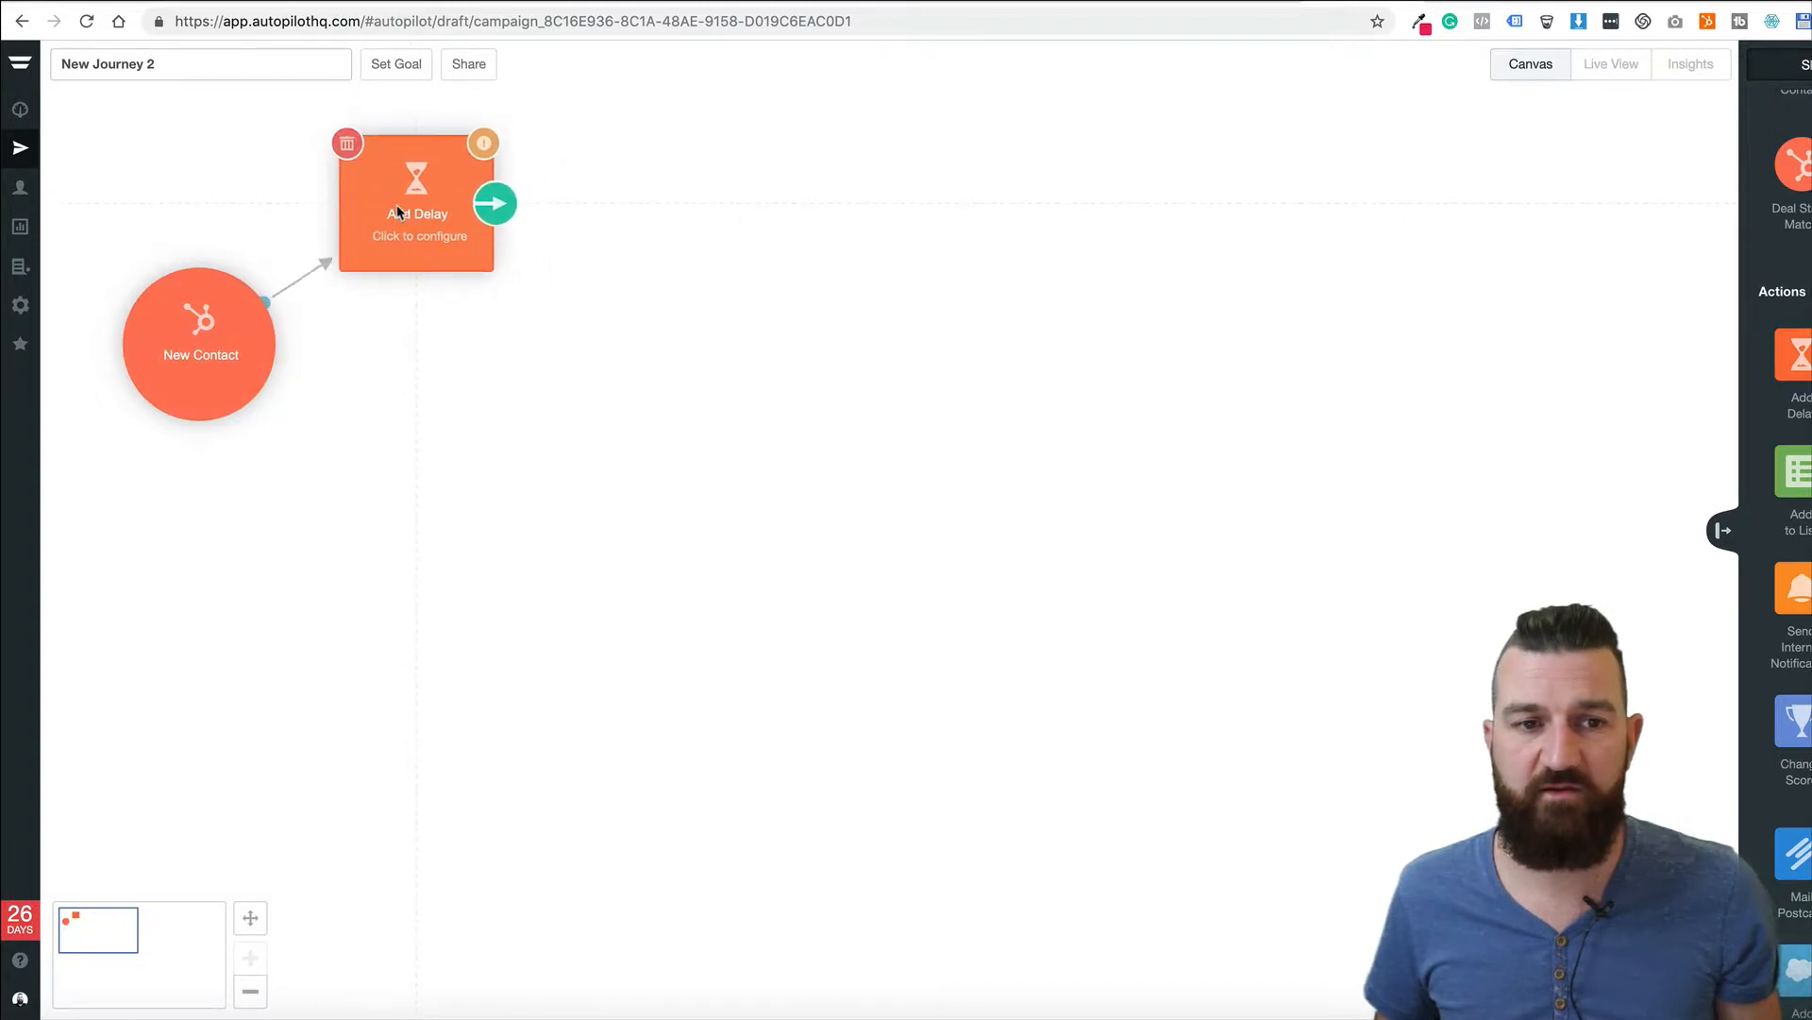
pyautogui.moveTo(1803, 416); pyautogui.dragTo(612, 175)
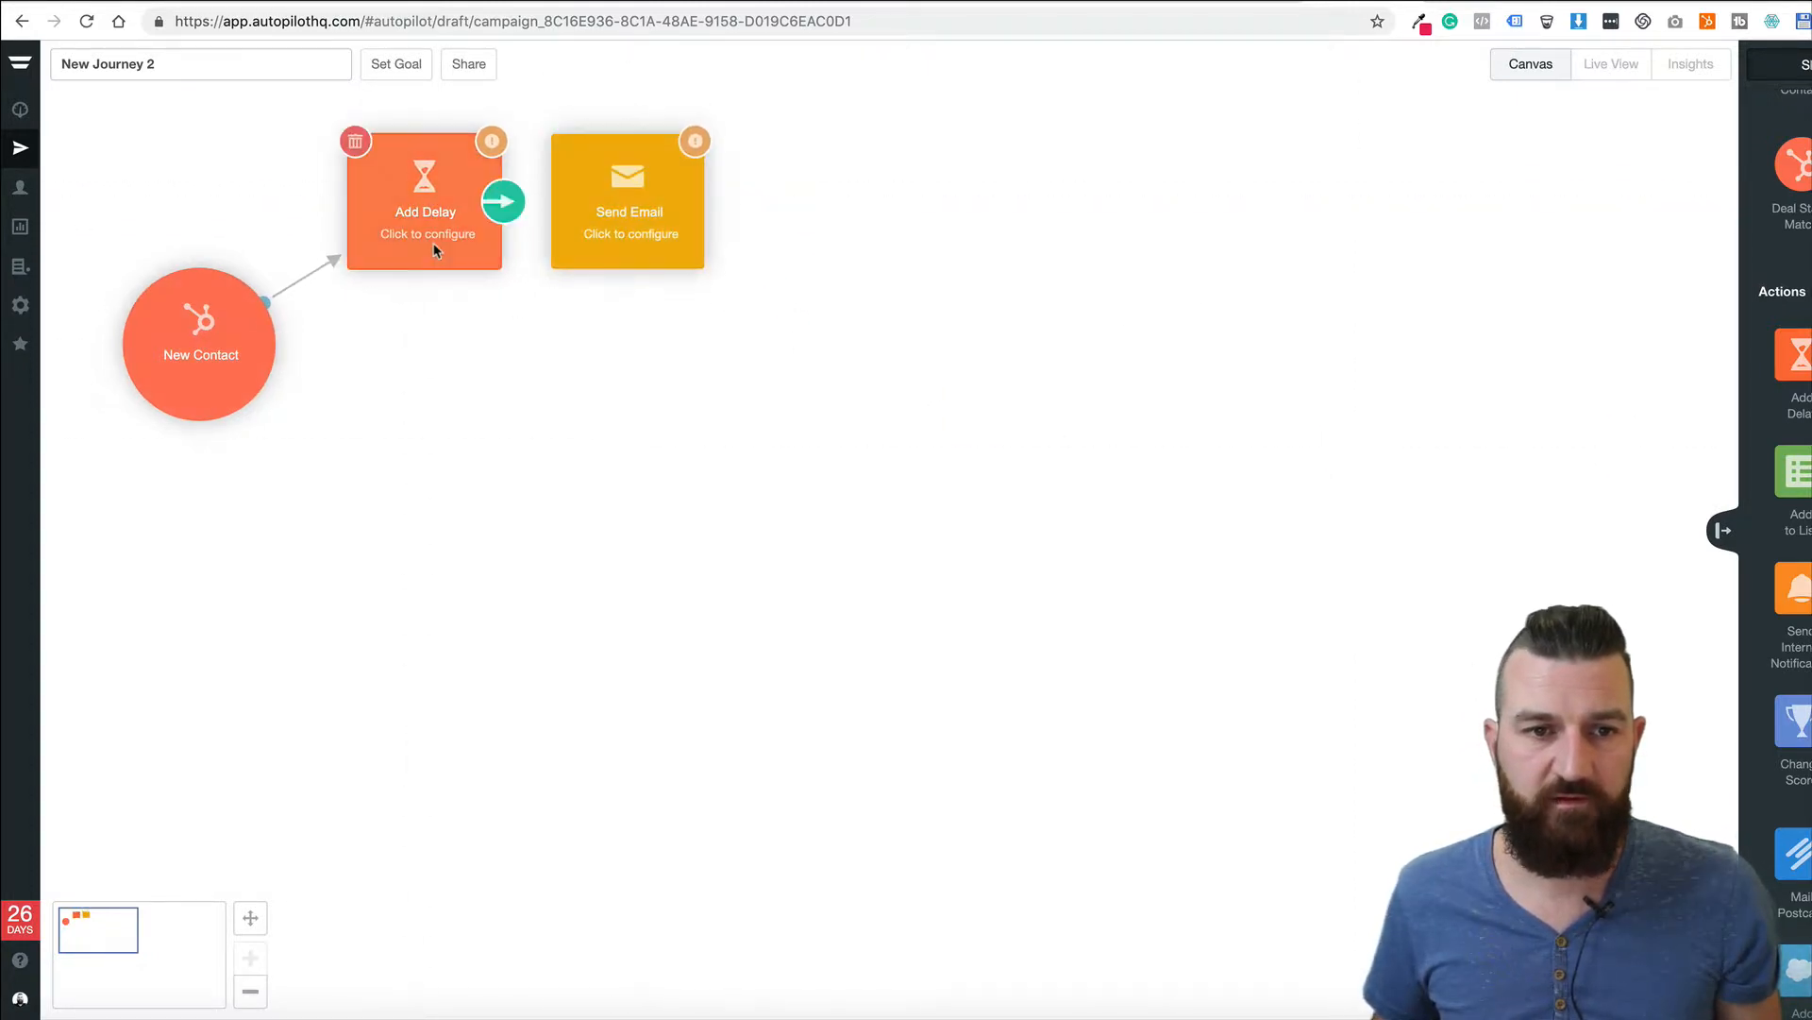
pyautogui.click(405, 212)
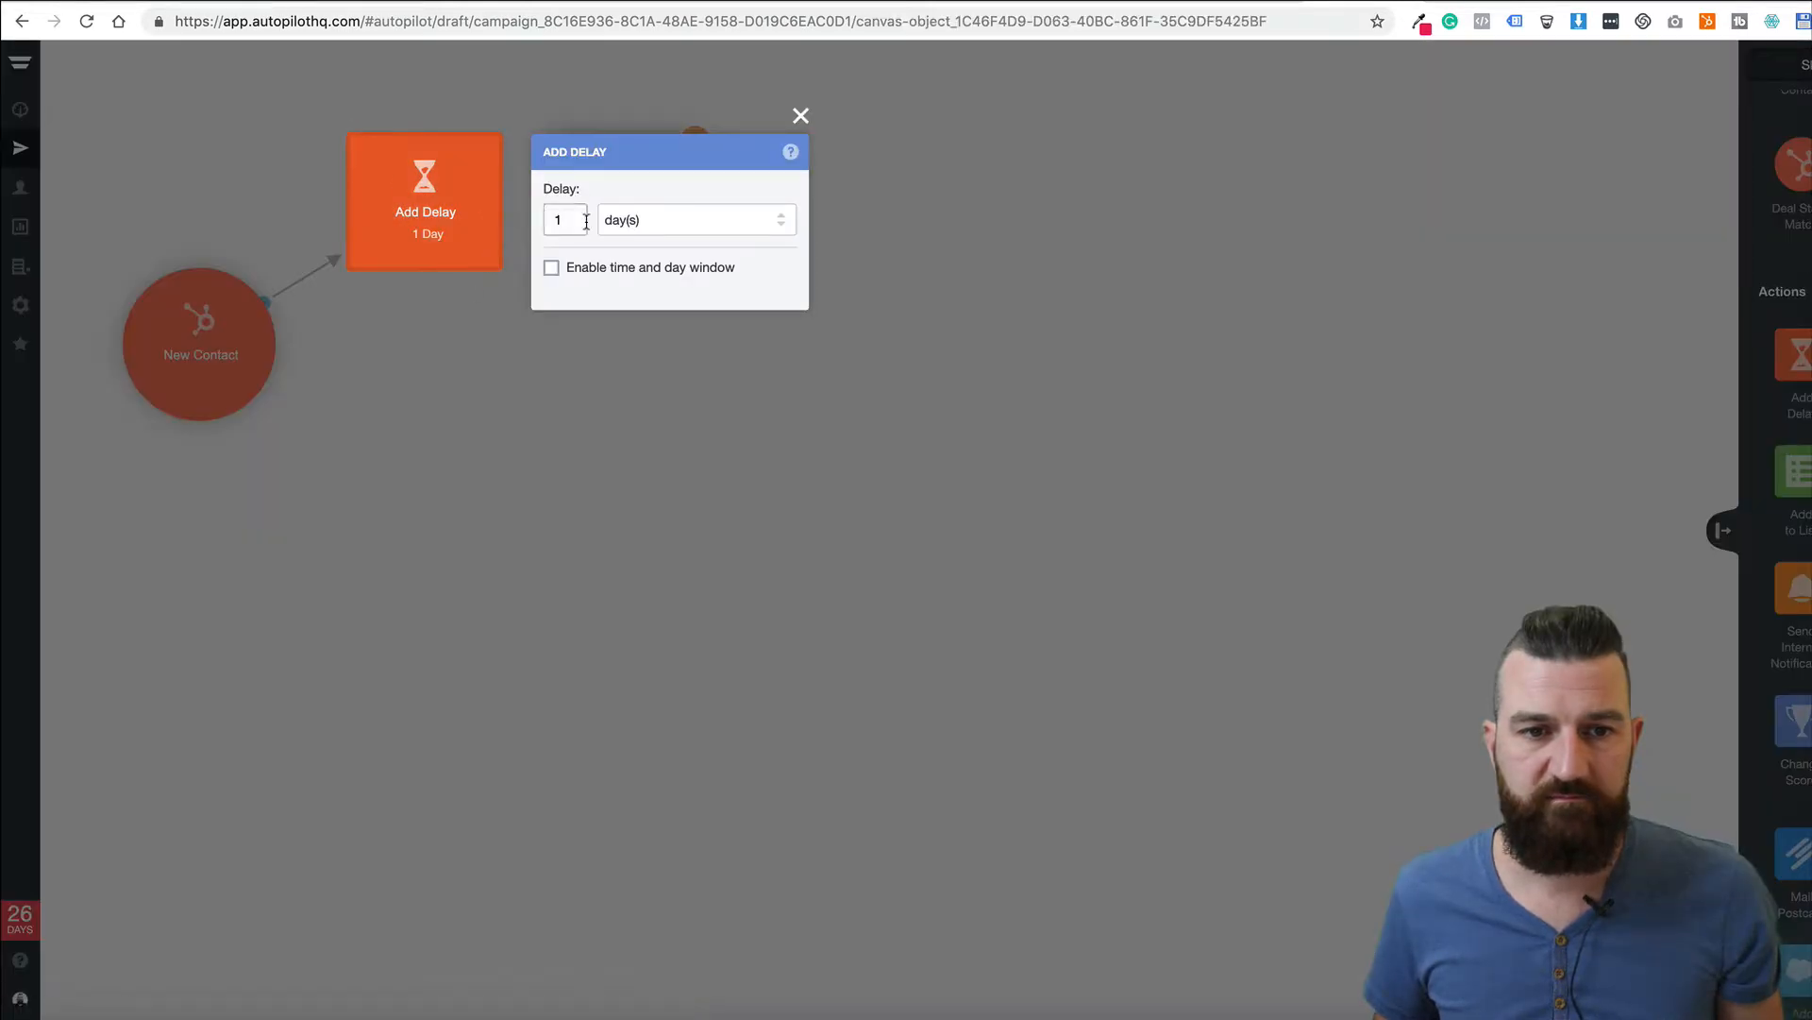
pyautogui.moveTo(182, 360)
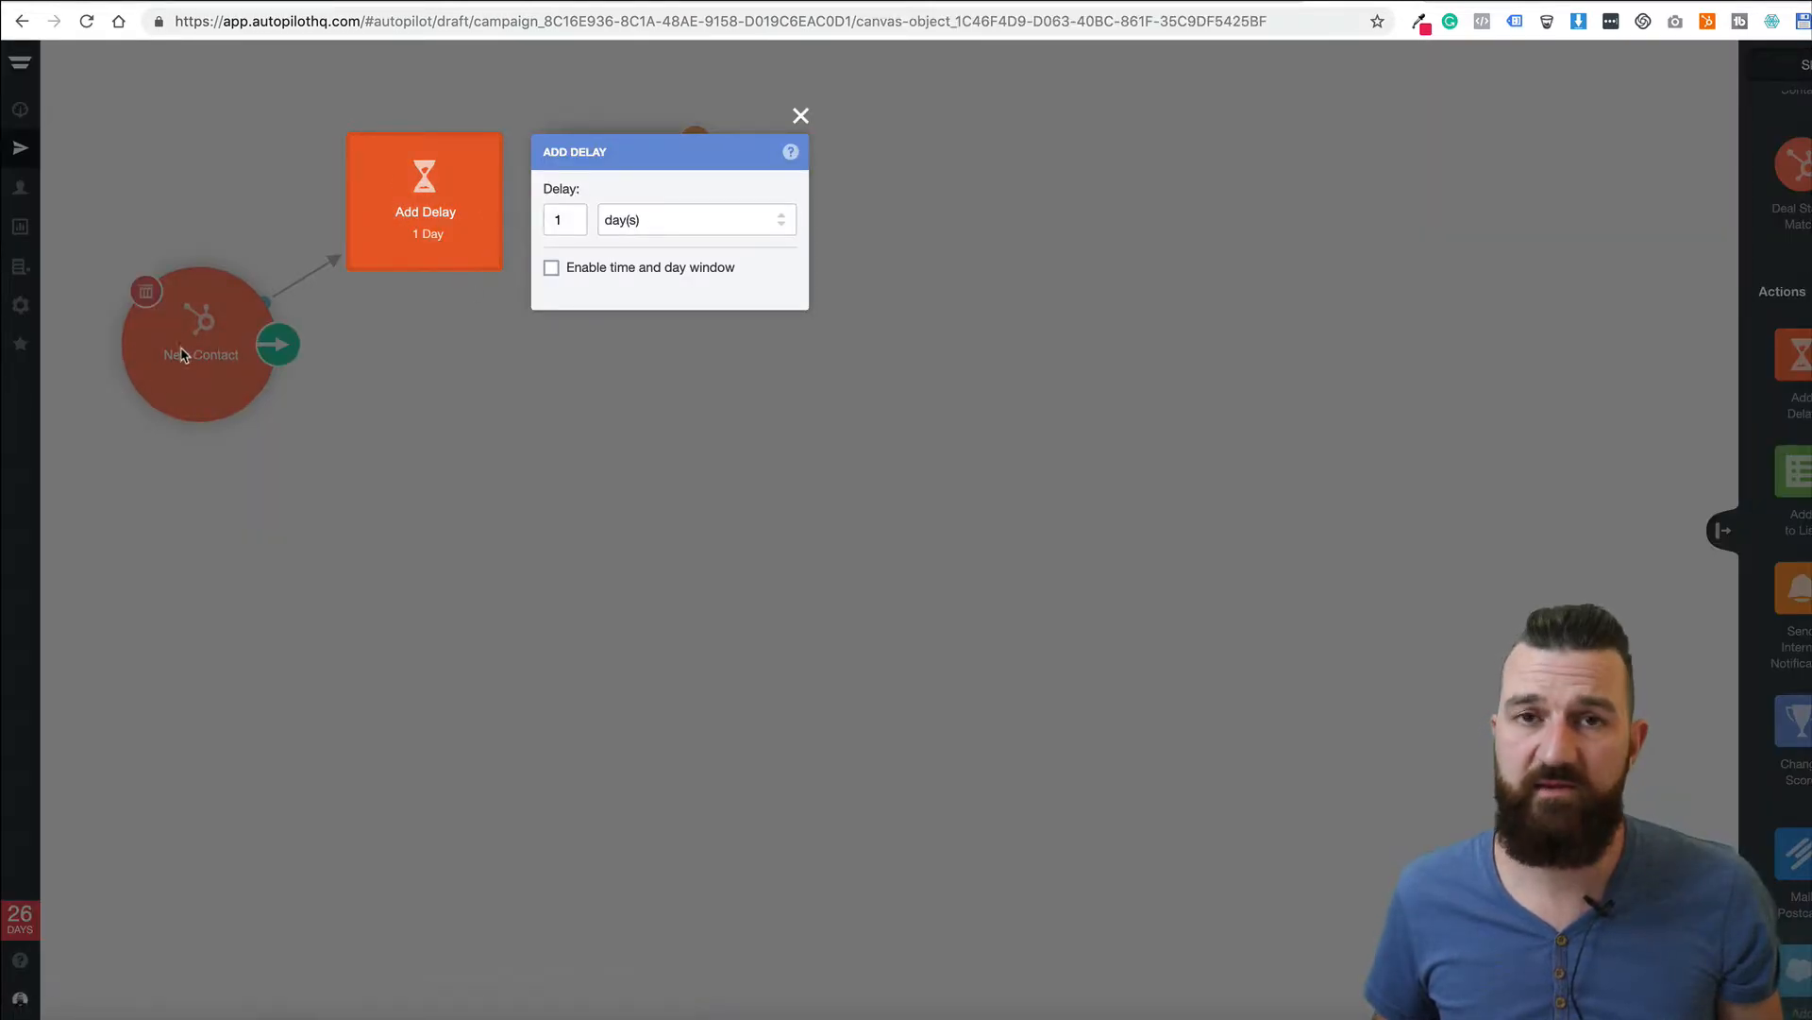
pyautogui.moveTo(440, 248)
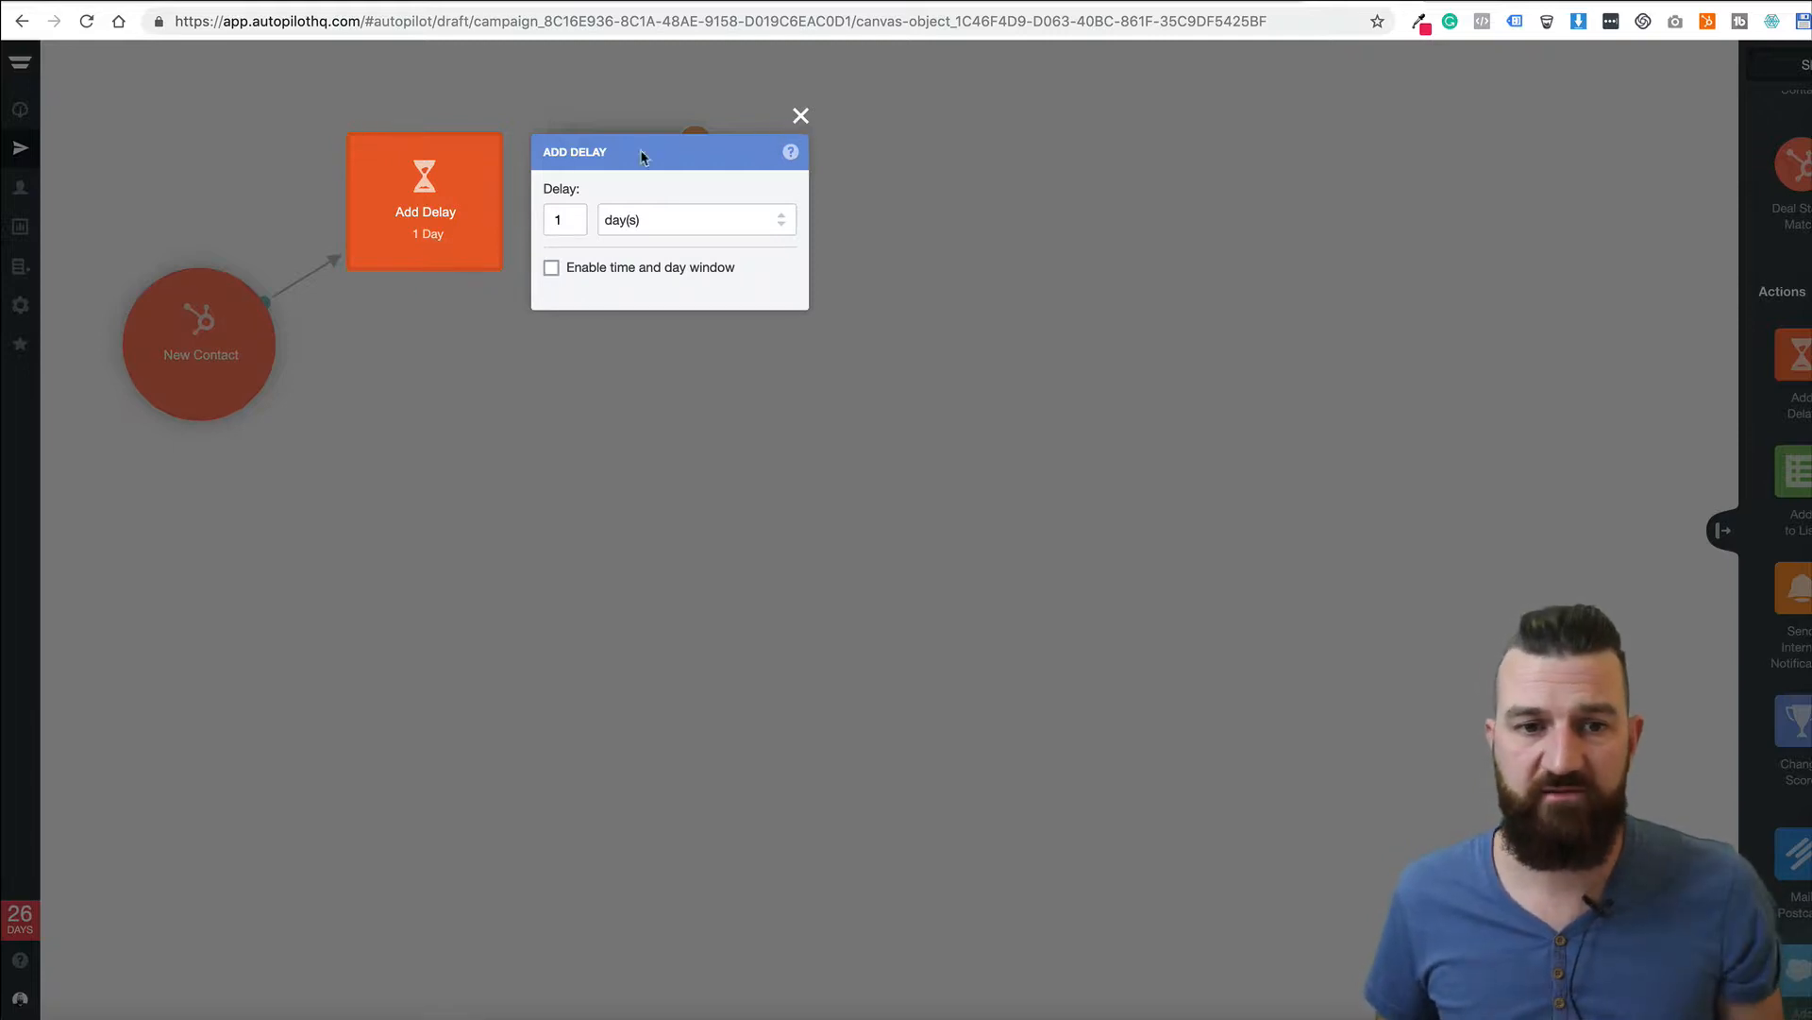
pyautogui.click(801, 115)
pyautogui.moveTo(502, 201); pyautogui.dragTo(580, 209)
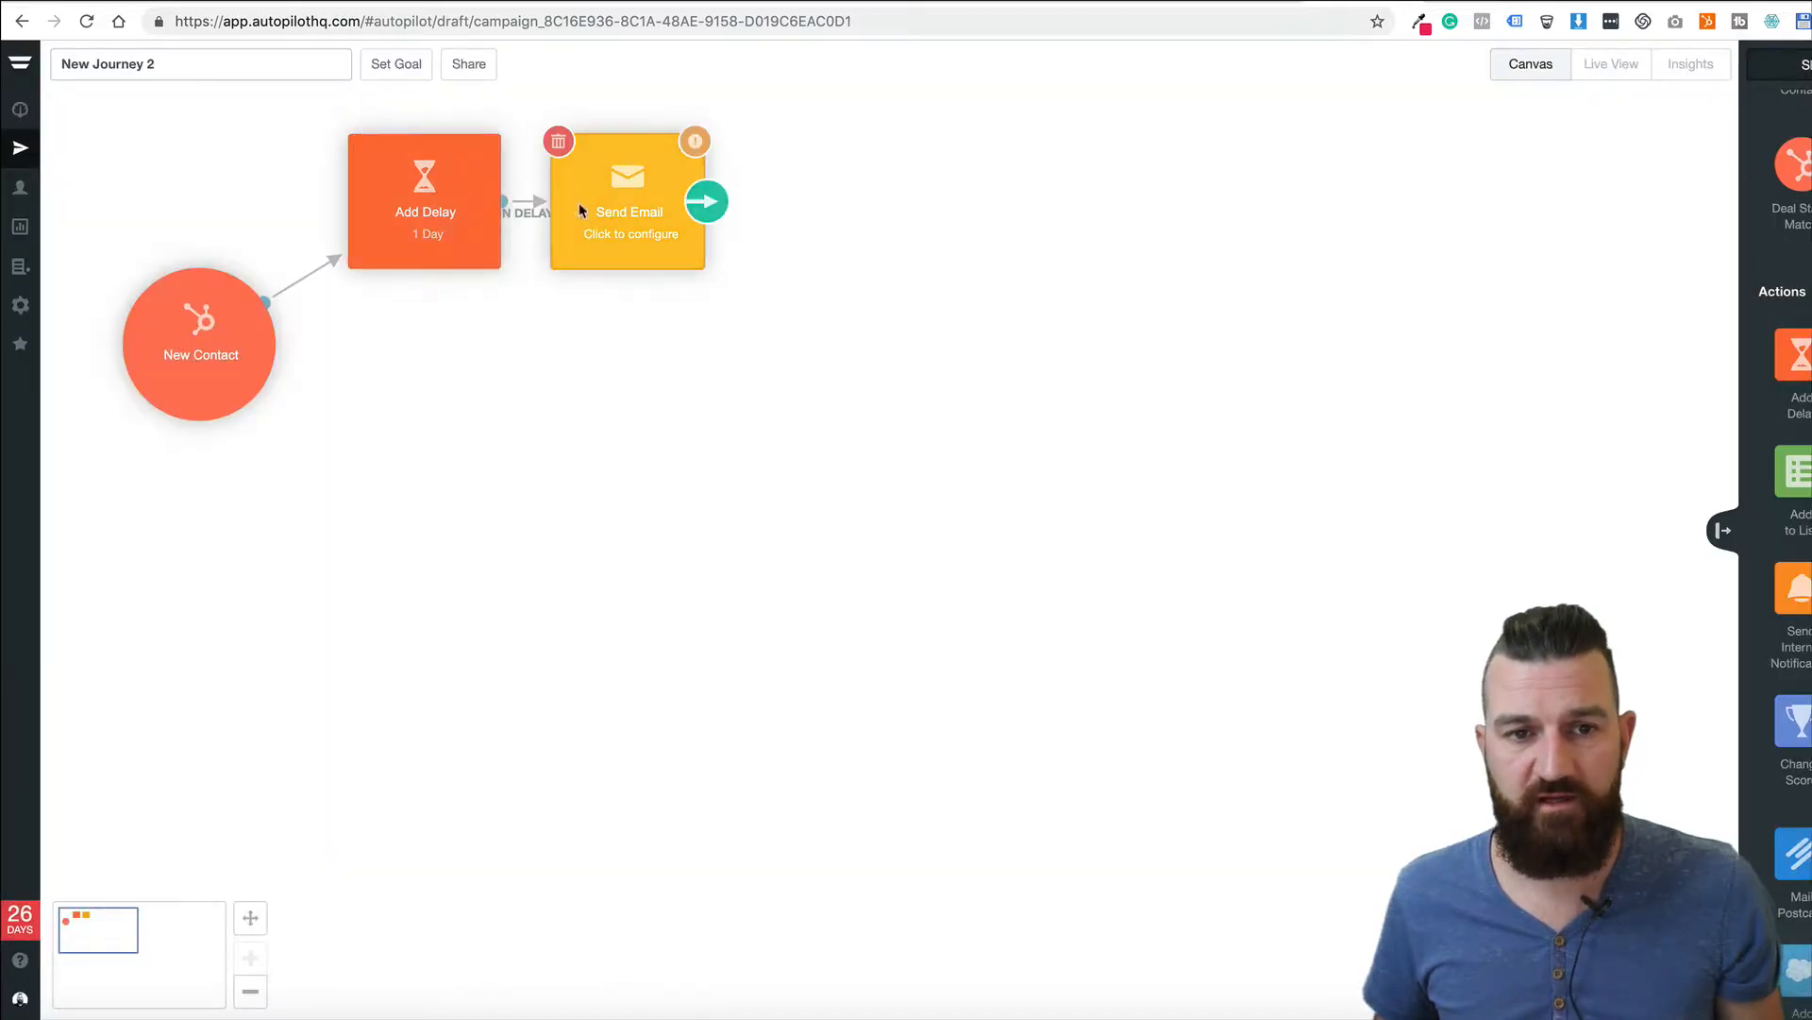
# Extend the email path with a 3-day delay that starts on send of the first email, followed by a second Send Email action
pyautogui.moveTo(1794, 354); pyautogui.dragTo(855, 201)
pyautogui.moveTo(700, 211); pyautogui.dragTo(856, 201)
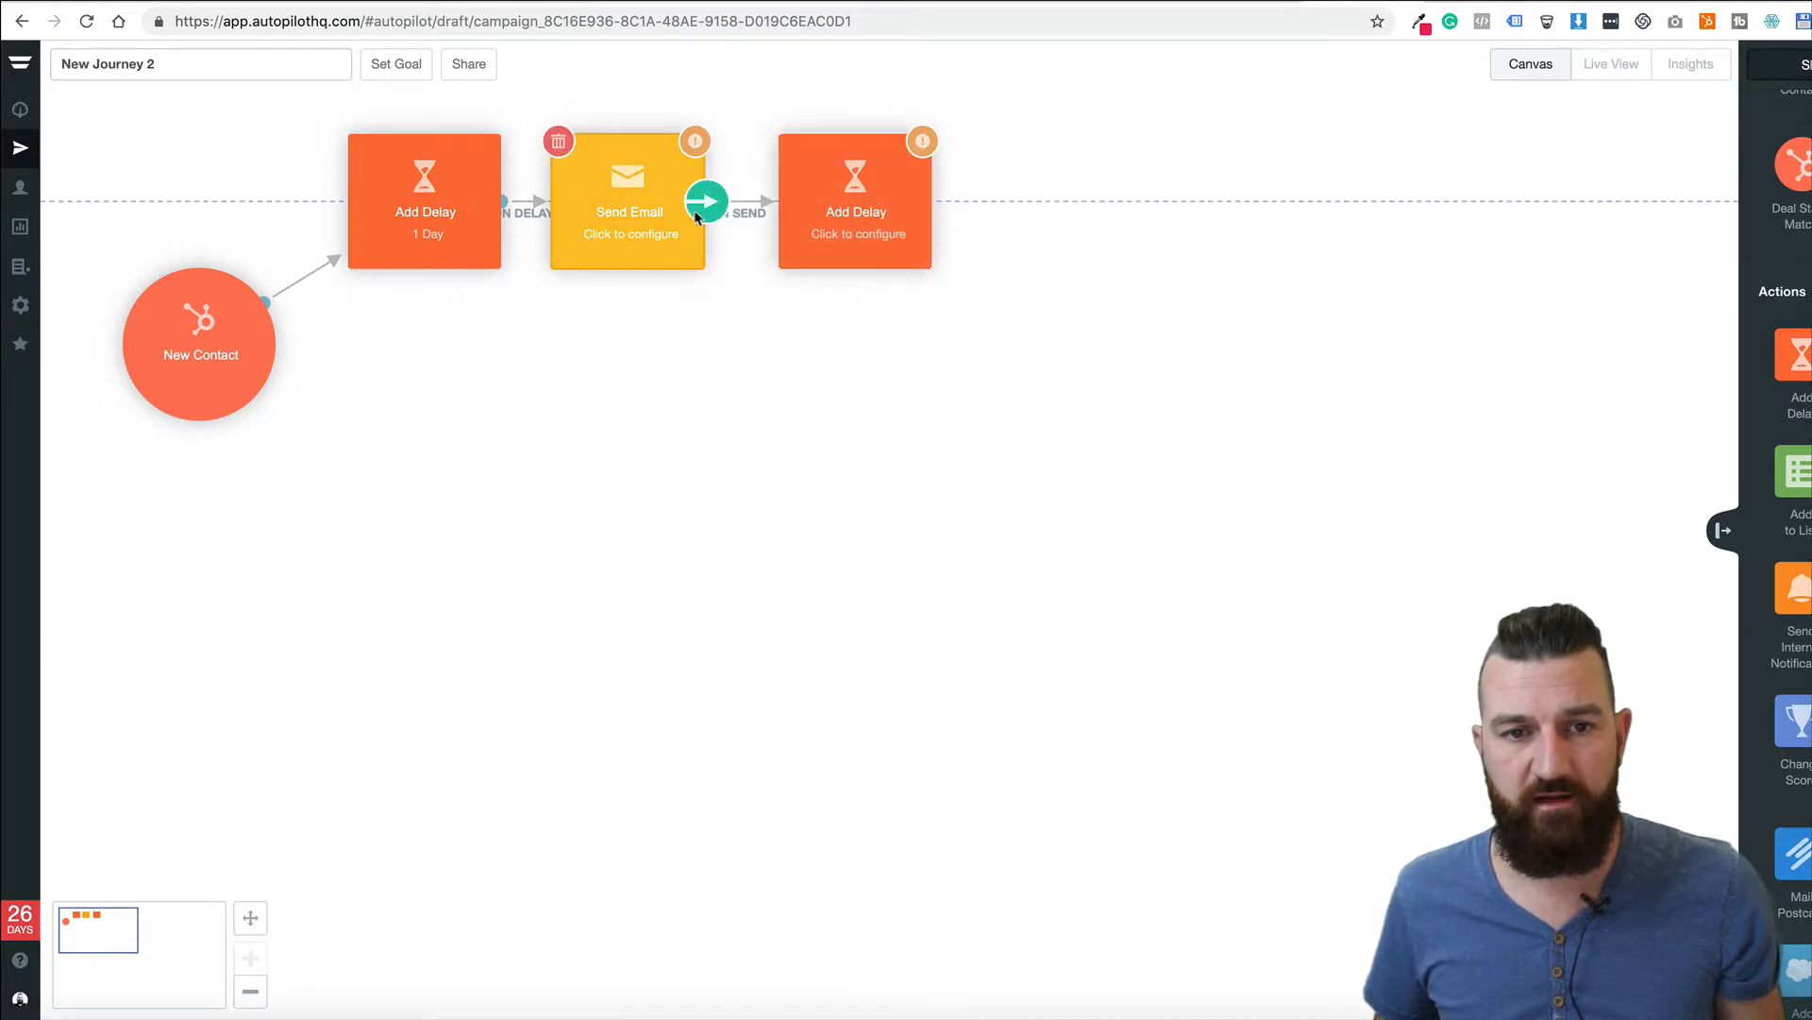
pyautogui.click(715, 208)
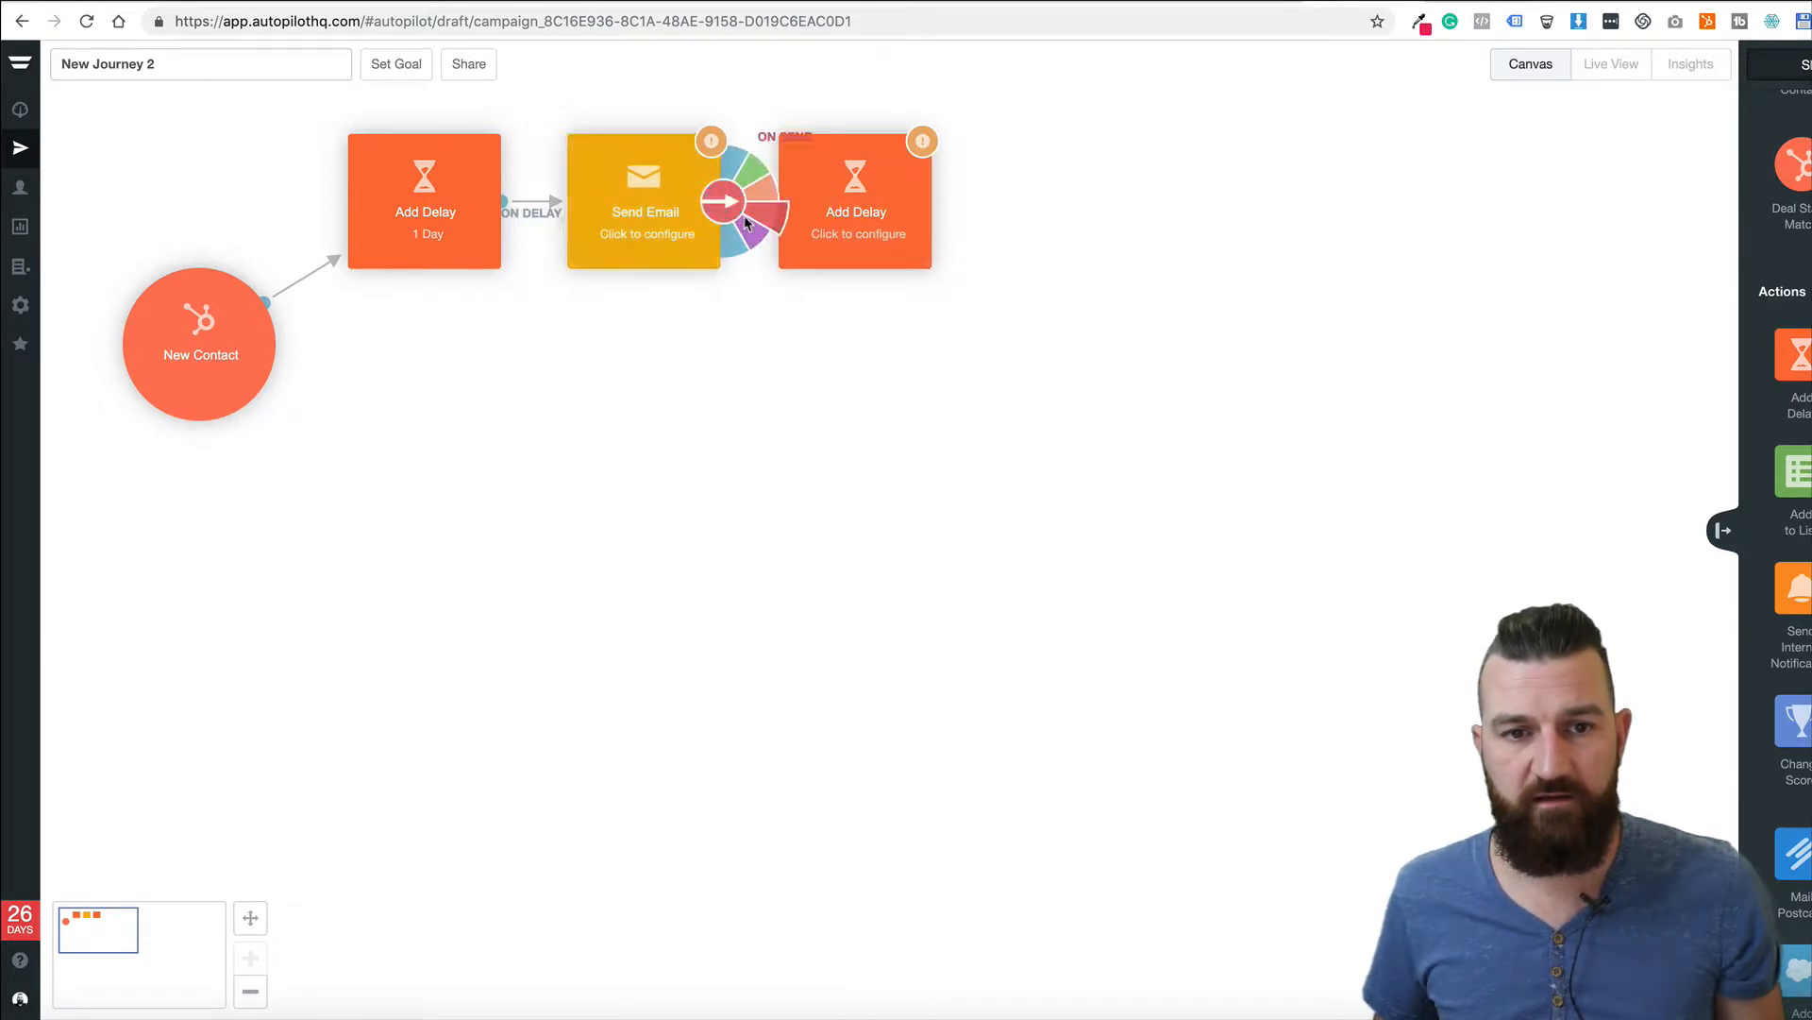
pyautogui.click(862, 224)
pyautogui.click(1017, 232)
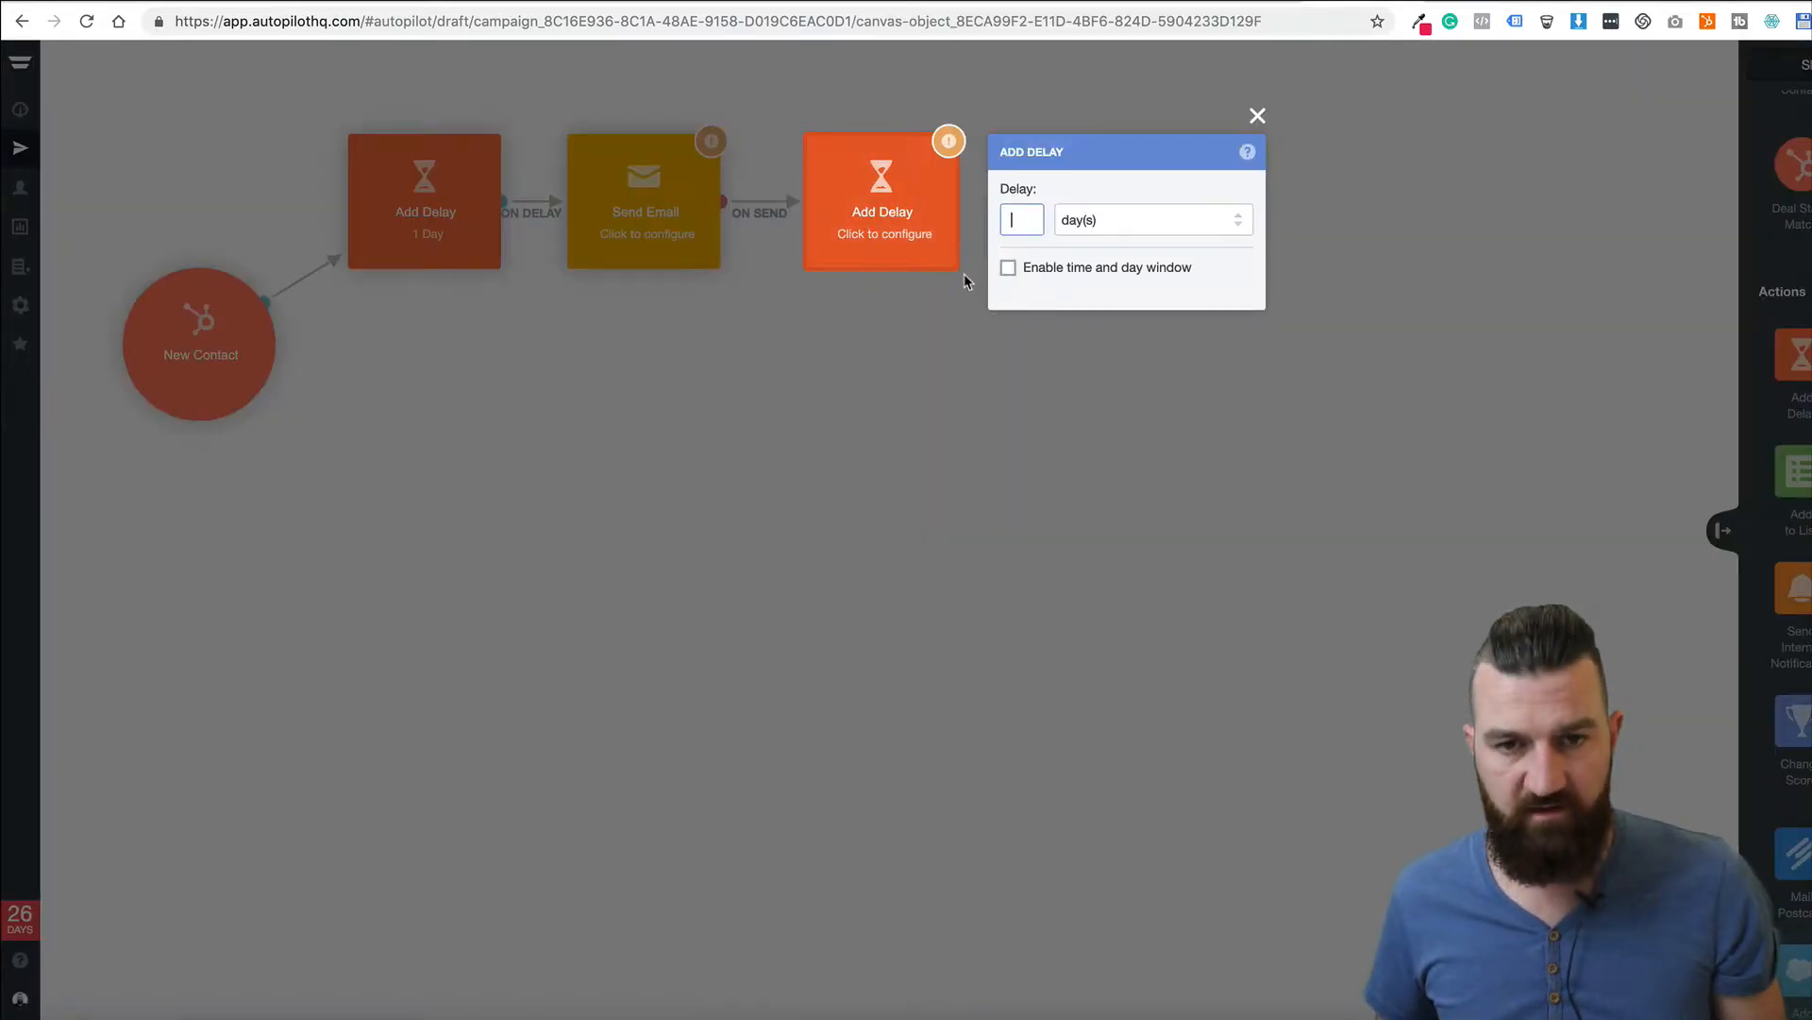
pyautogui.write('3')
pyautogui.click(1044, 349)
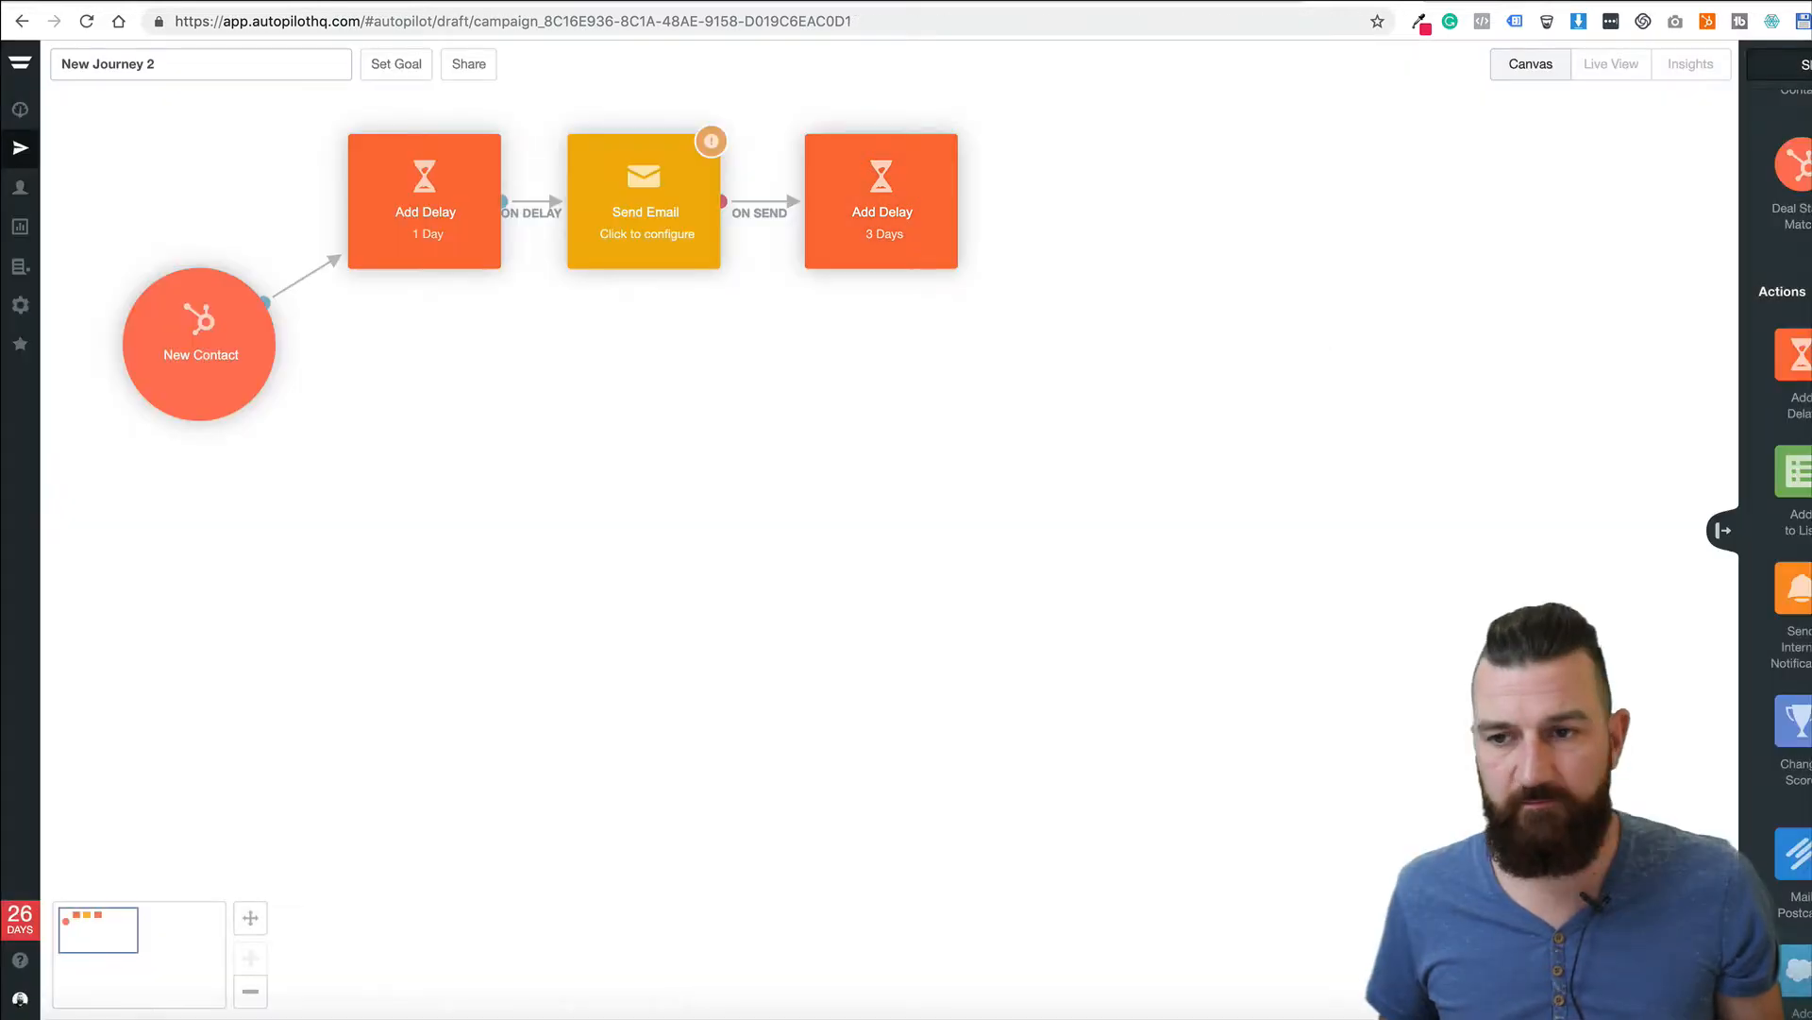
pyautogui.moveTo(1244, 225); pyautogui.dragTo(1080, 202)
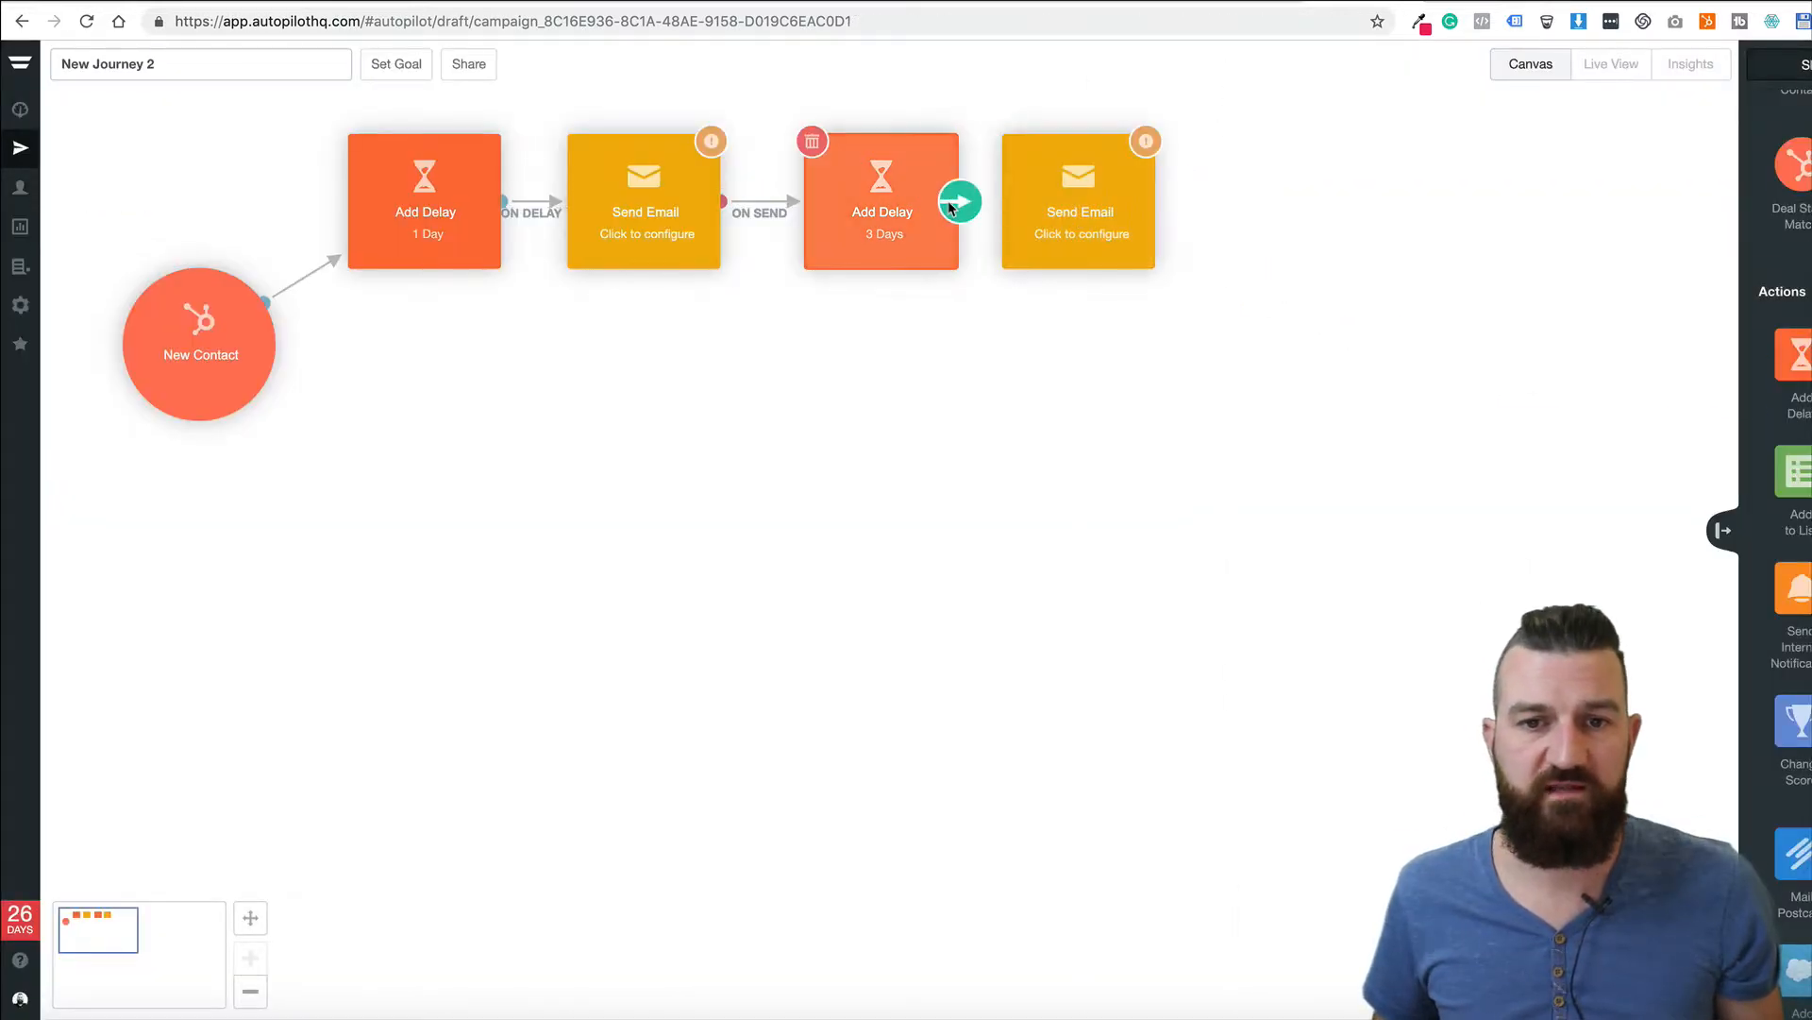
pyautogui.moveTo(959, 202); pyautogui.dragTo(1008, 219)
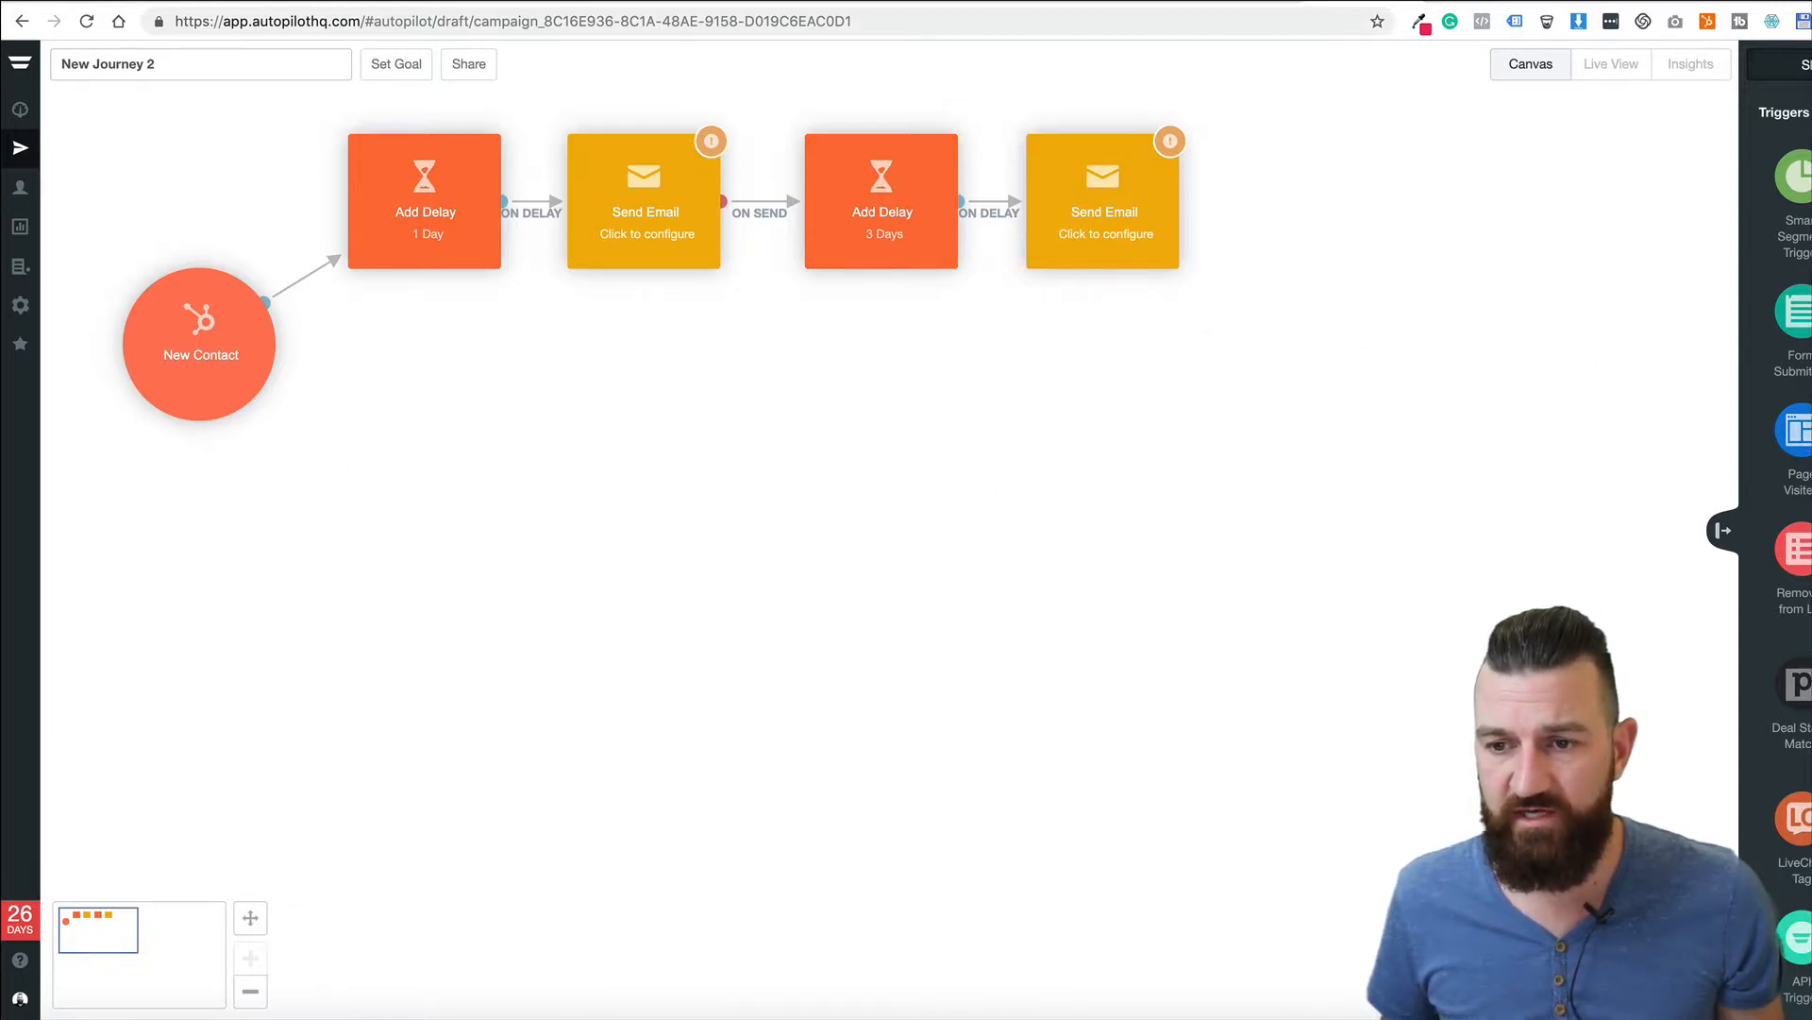
# Add a second branch from the New Contact trigger with an Add to List action that uses the Leads list
pyautogui.scroll(-5, 1798, 472)
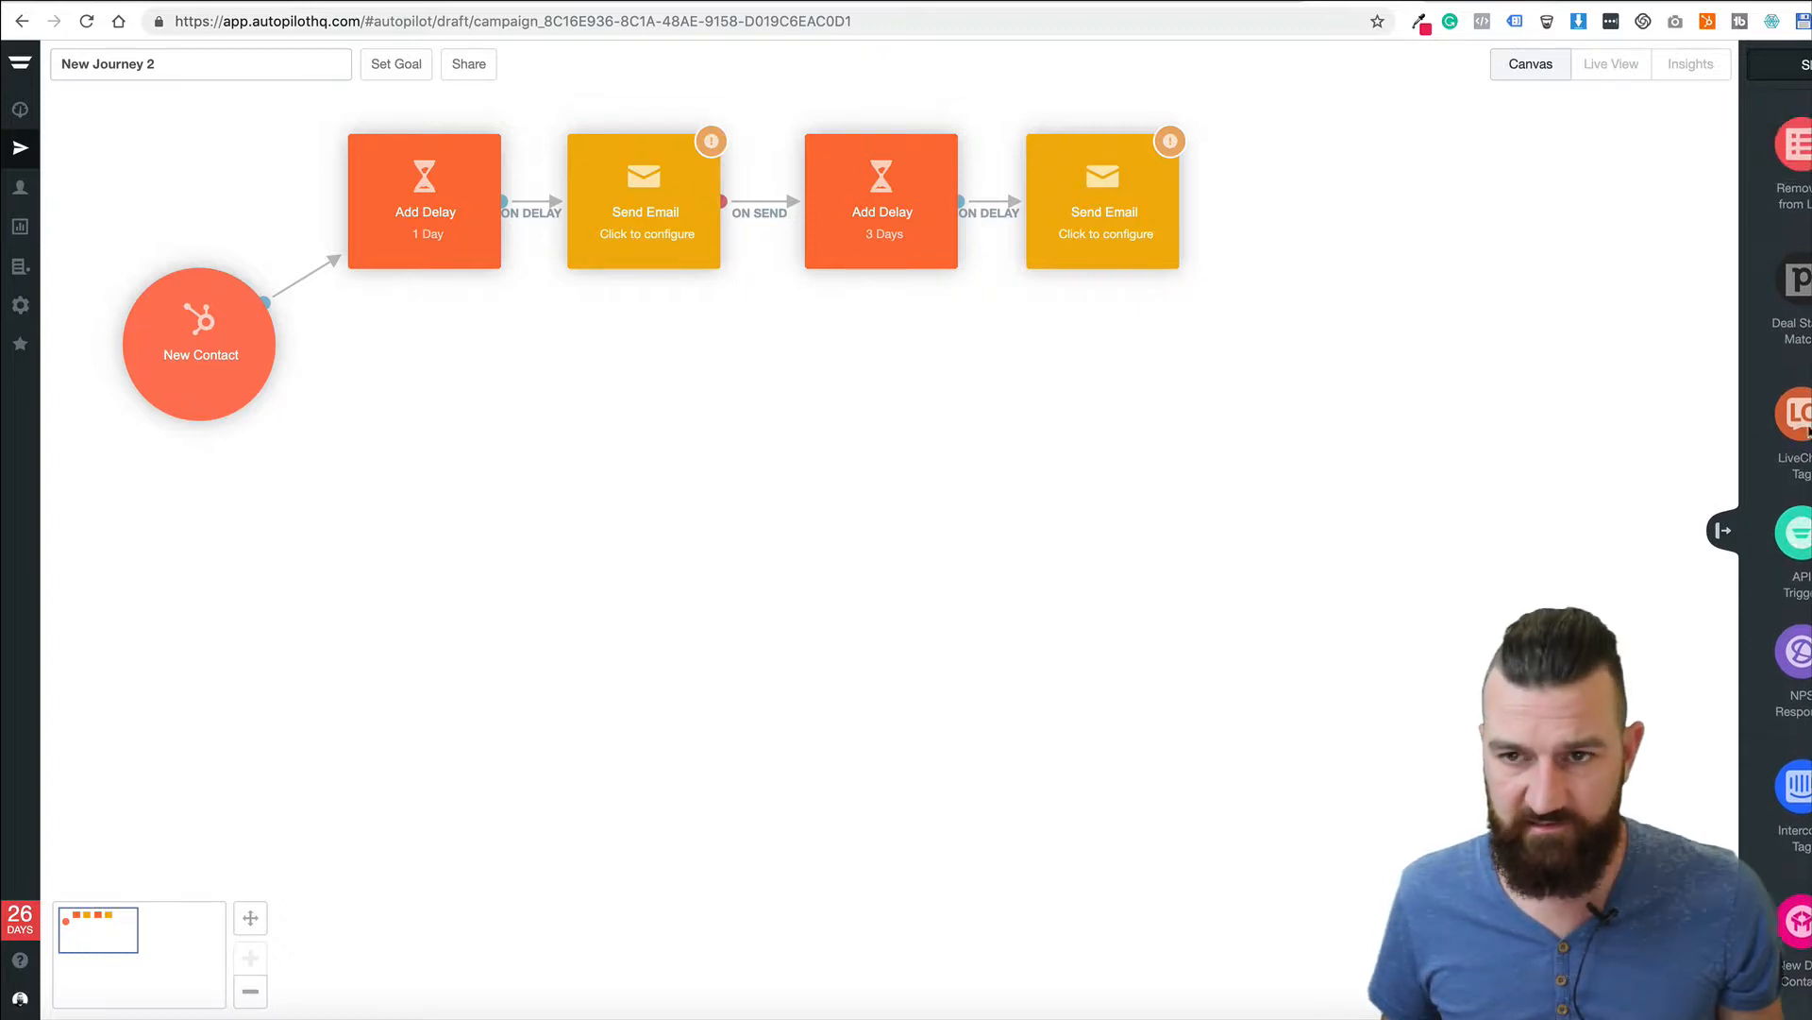
pyautogui.scroll(5, 1798, 431)
pyautogui.scroll(-12, 1799, 472)
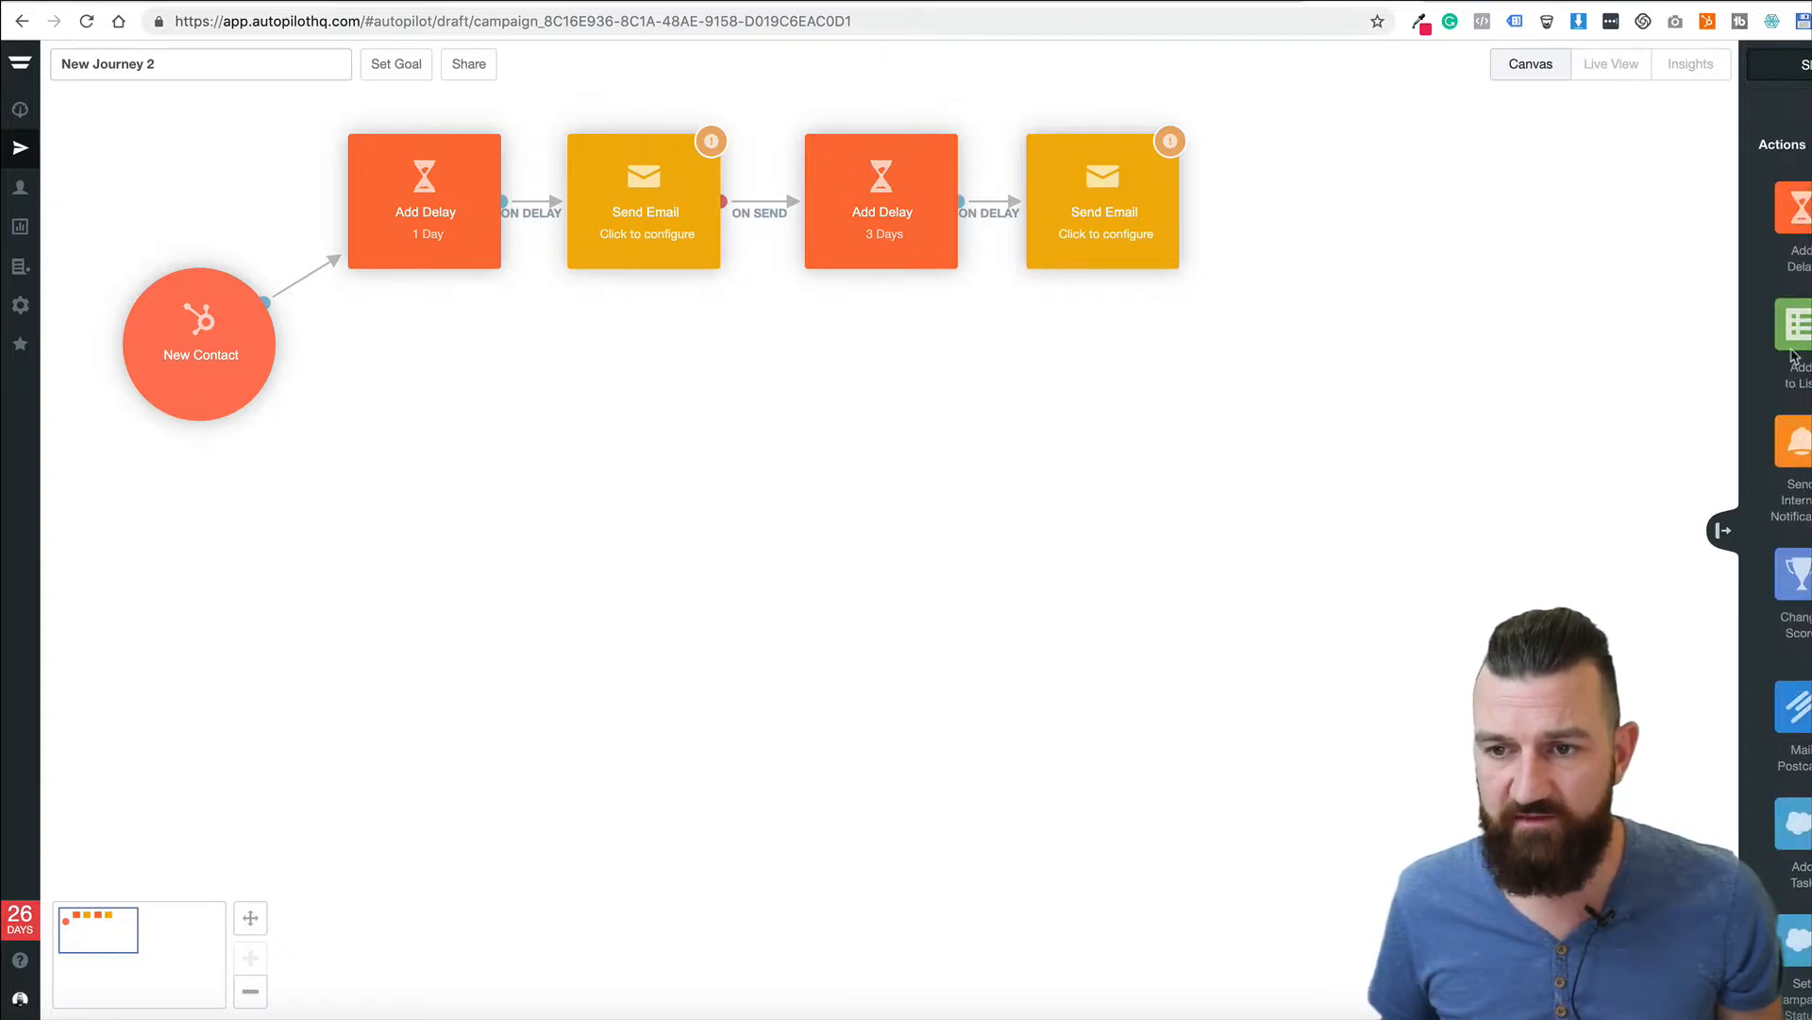
pyautogui.moveTo(1796, 326); pyautogui.dragTo(287, 388)
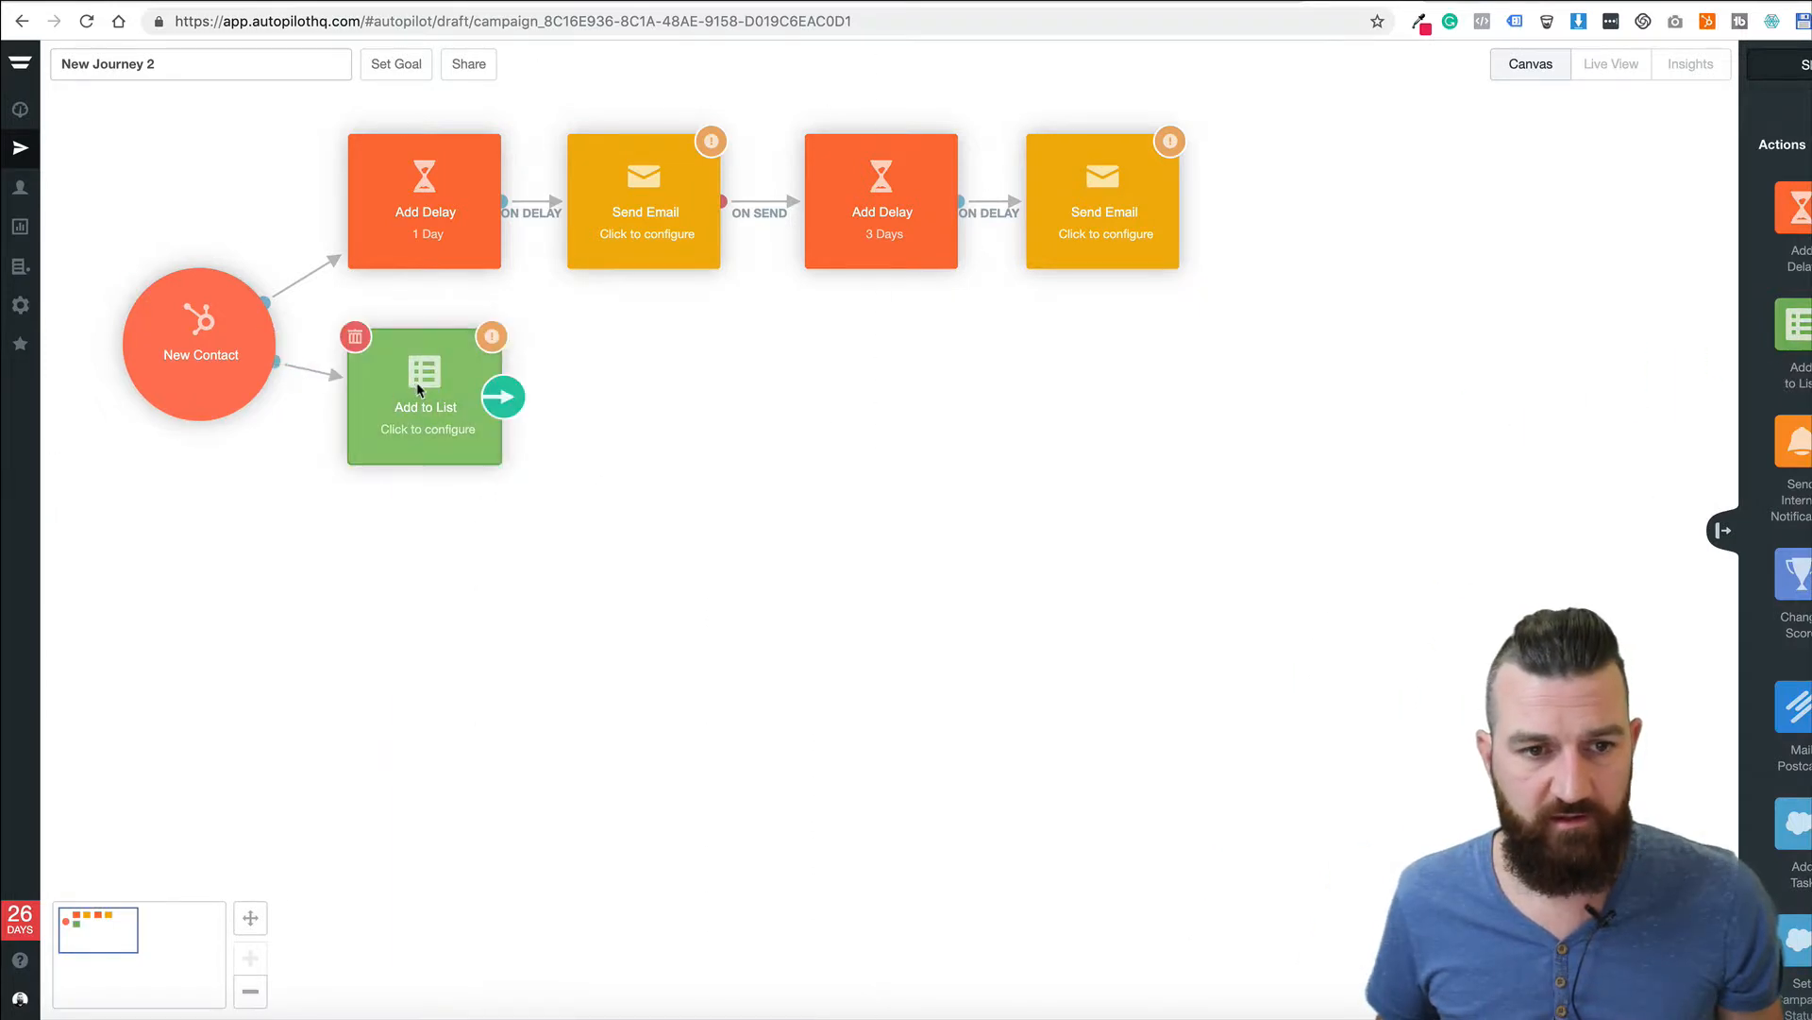
pyautogui.click(415, 390)
pyautogui.click(602, 416)
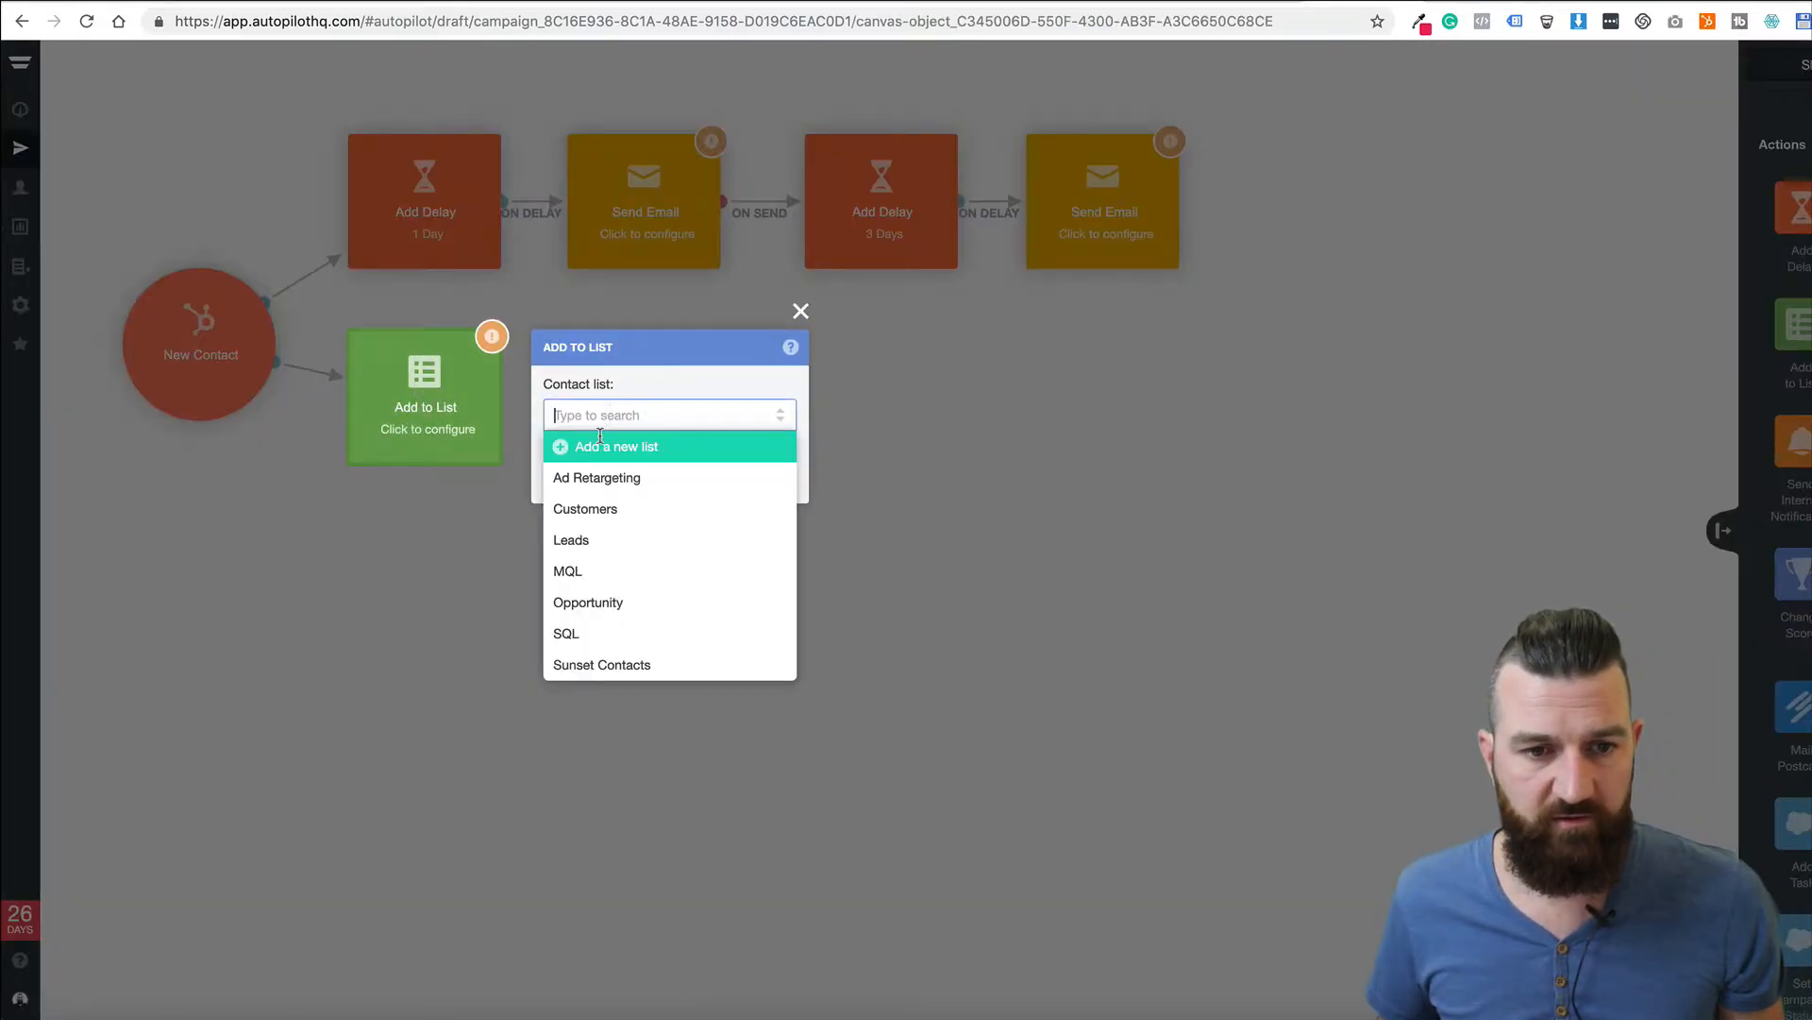
pyautogui.click(645, 543)
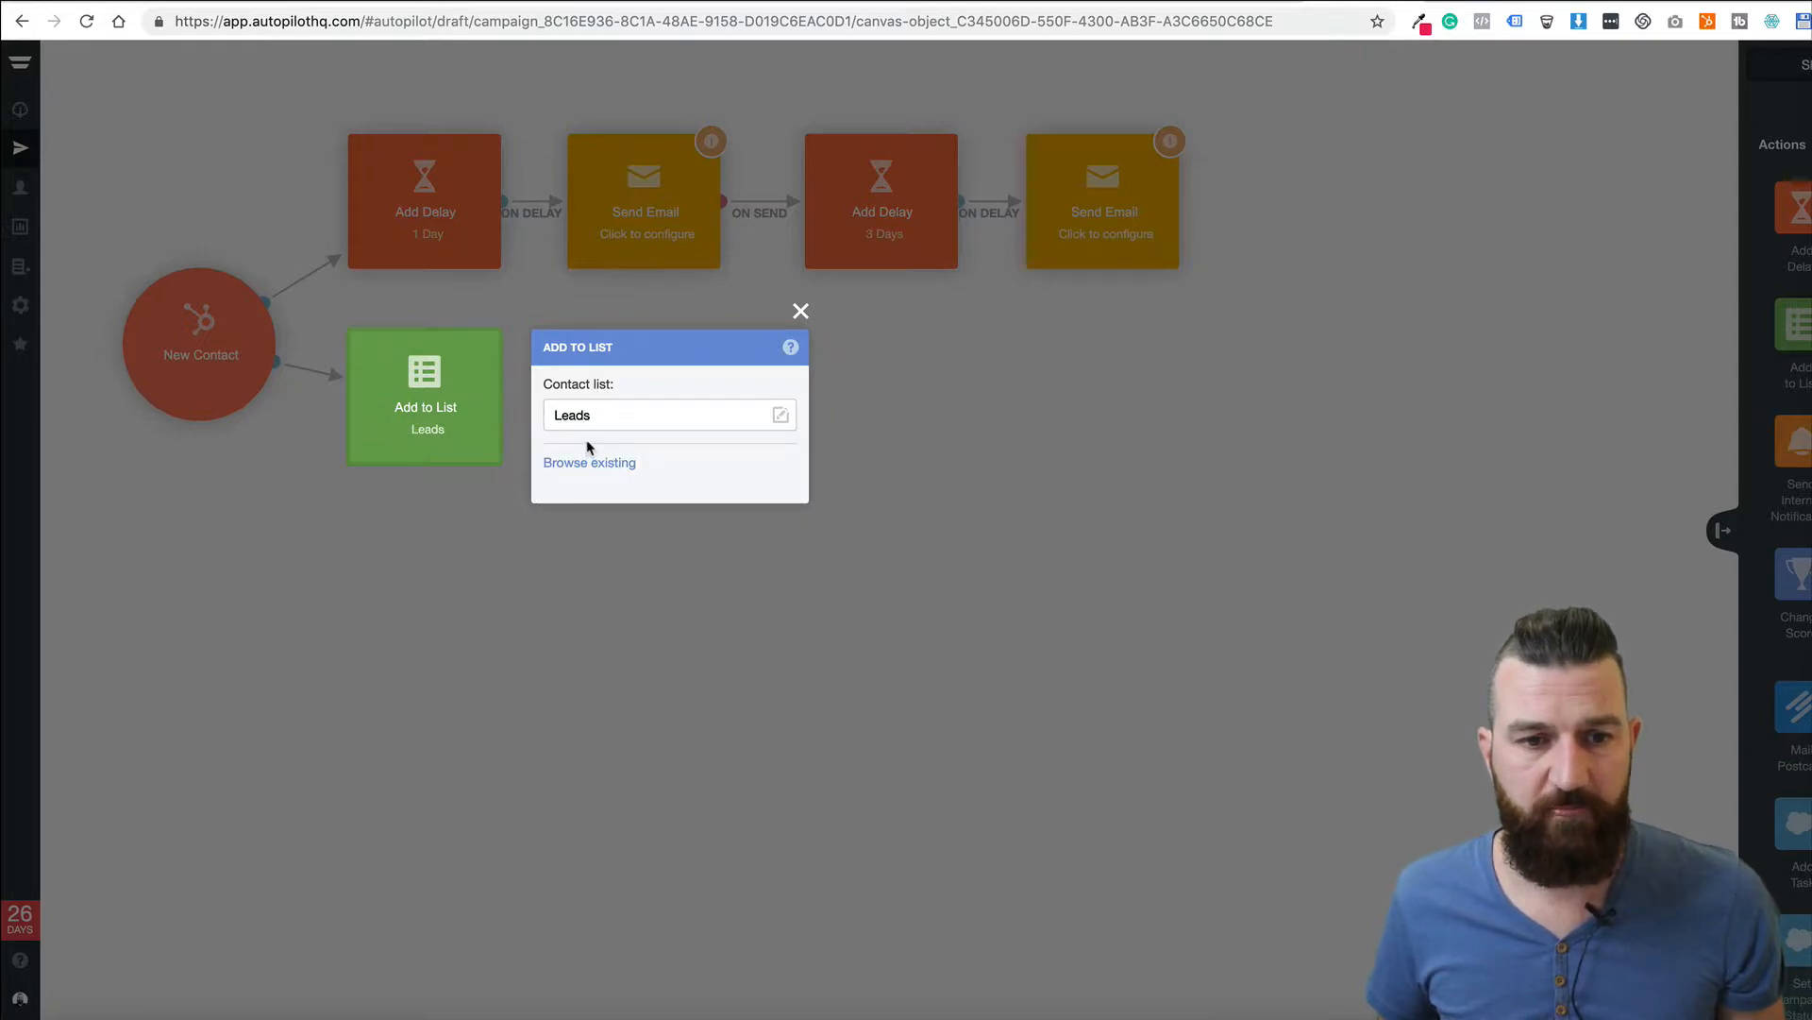
pyautogui.click(464, 516)
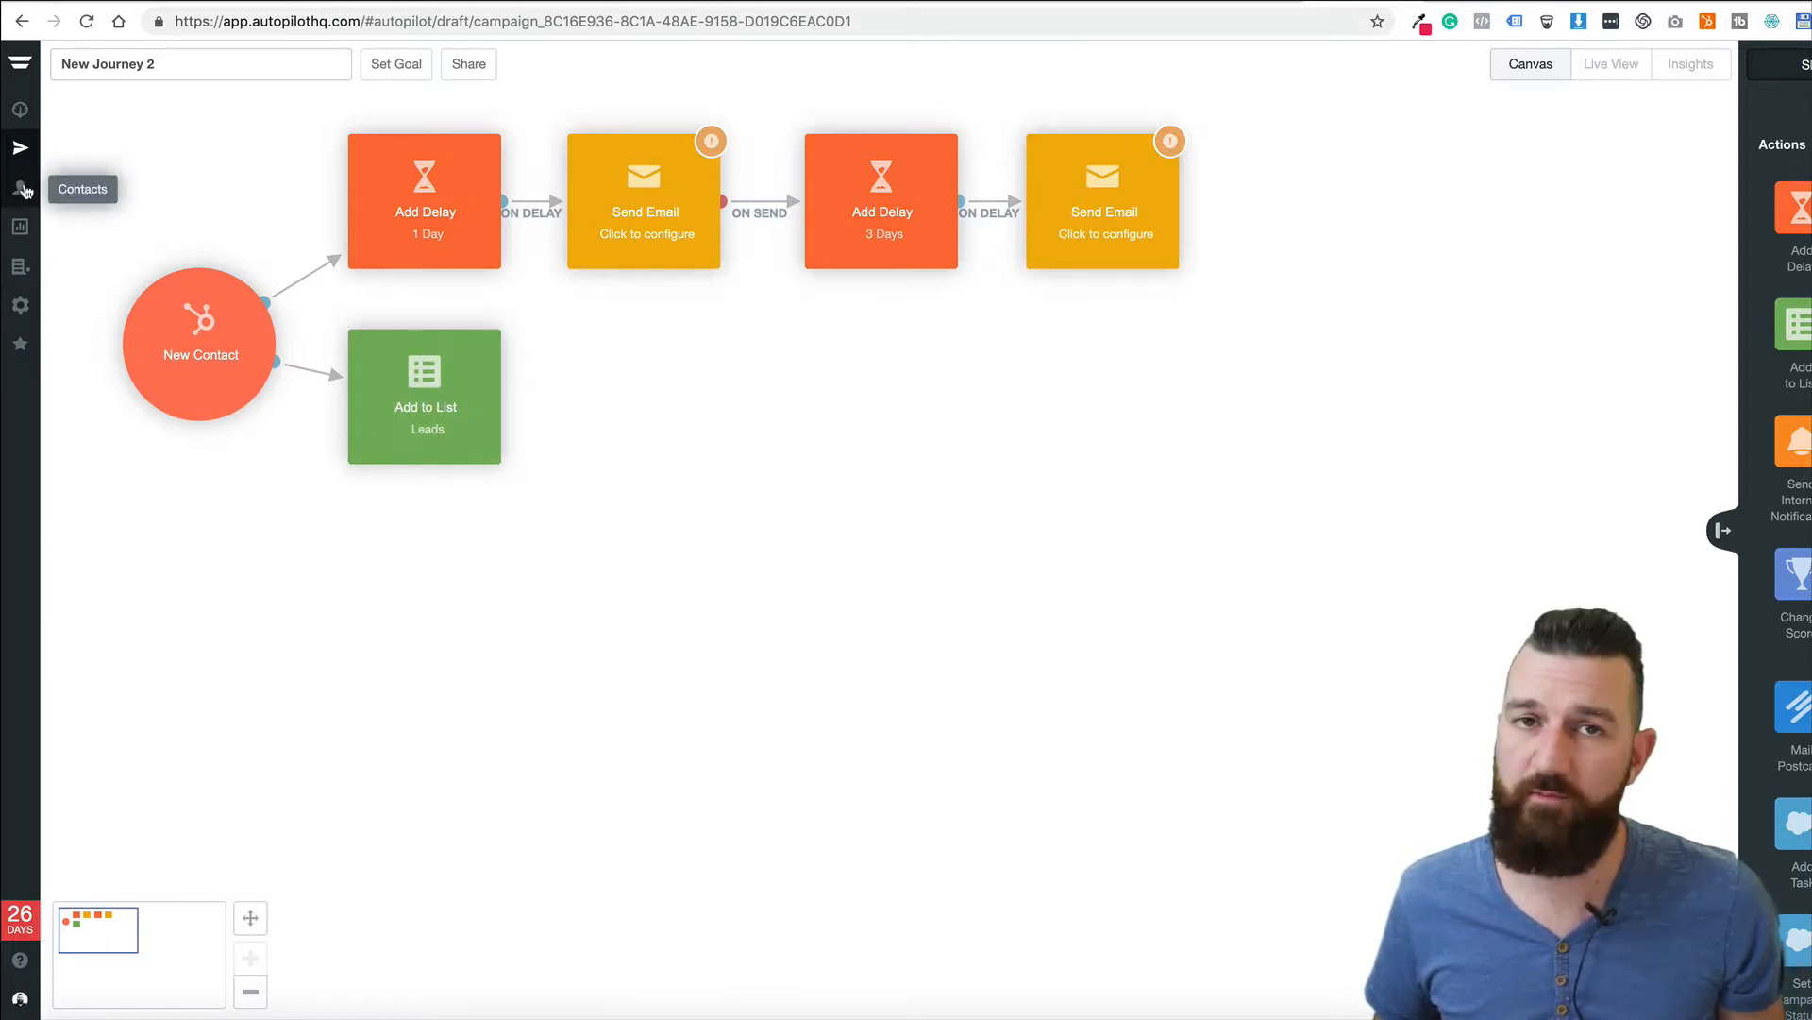
# Add a HubSpot Add Deal action after the Add to List action and set its deal value to 500
pyautogui.moveTo(511, 376)
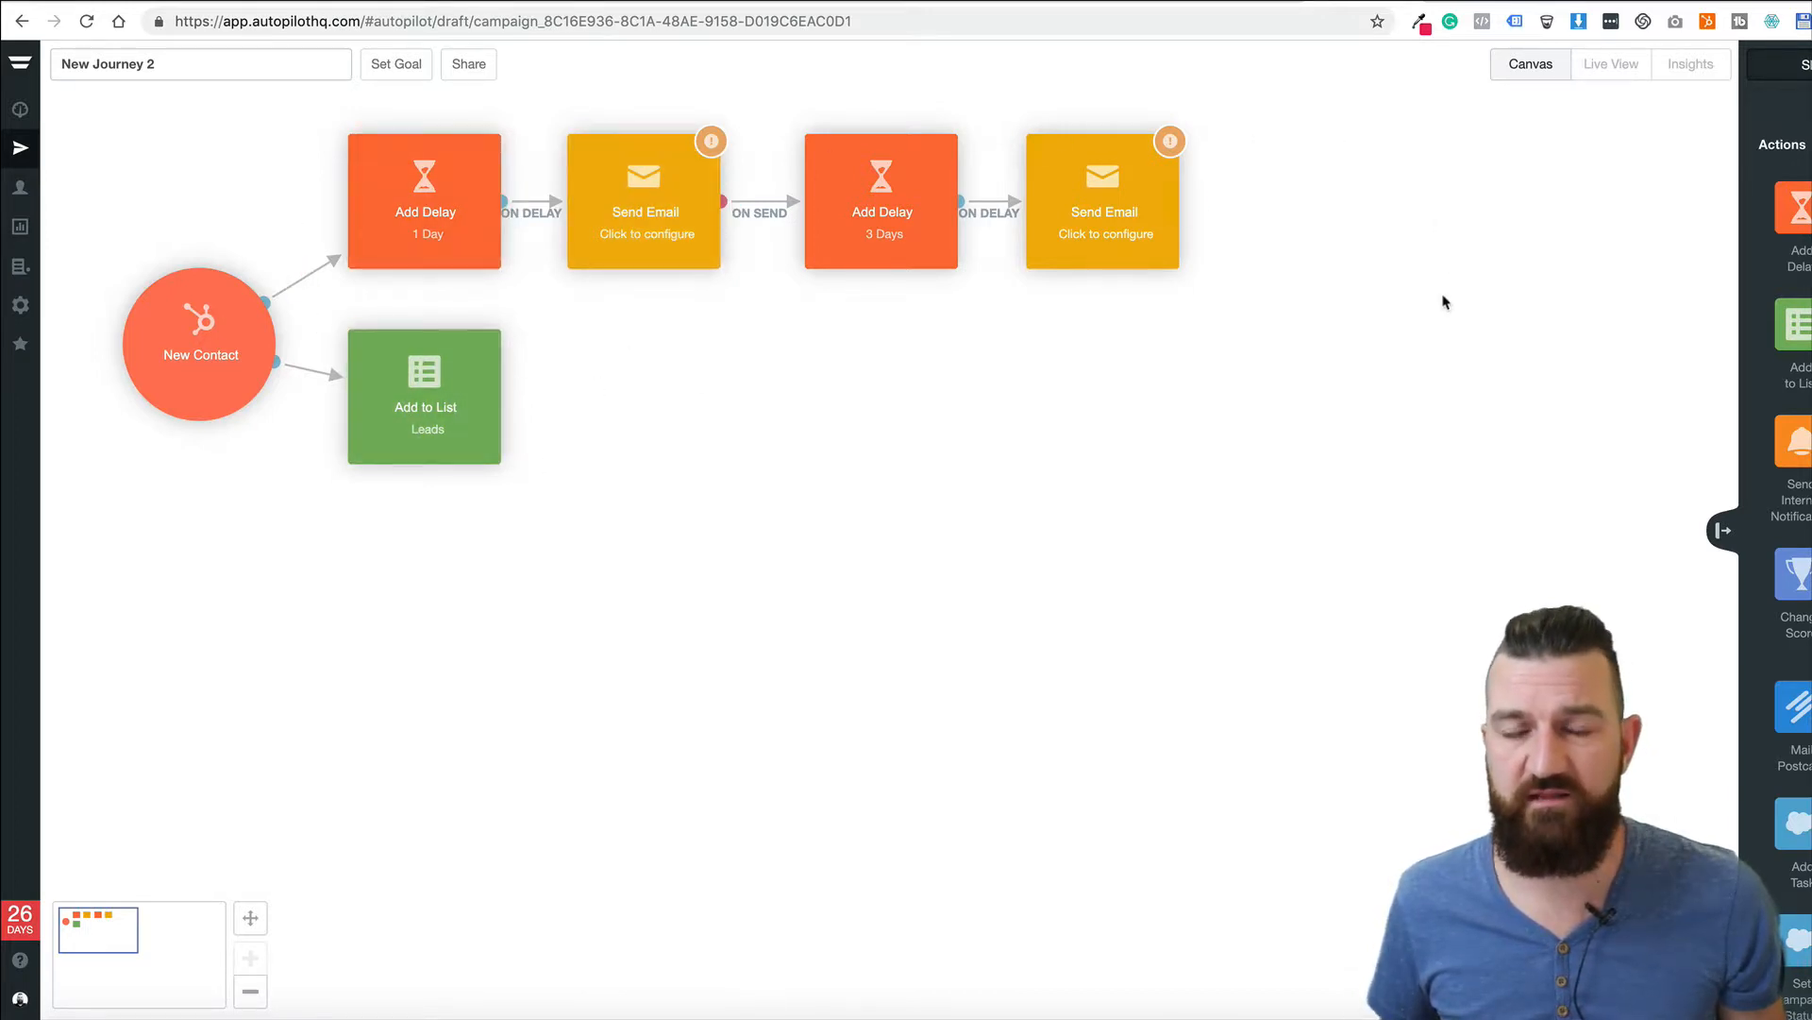
pyautogui.moveTo(422, 393)
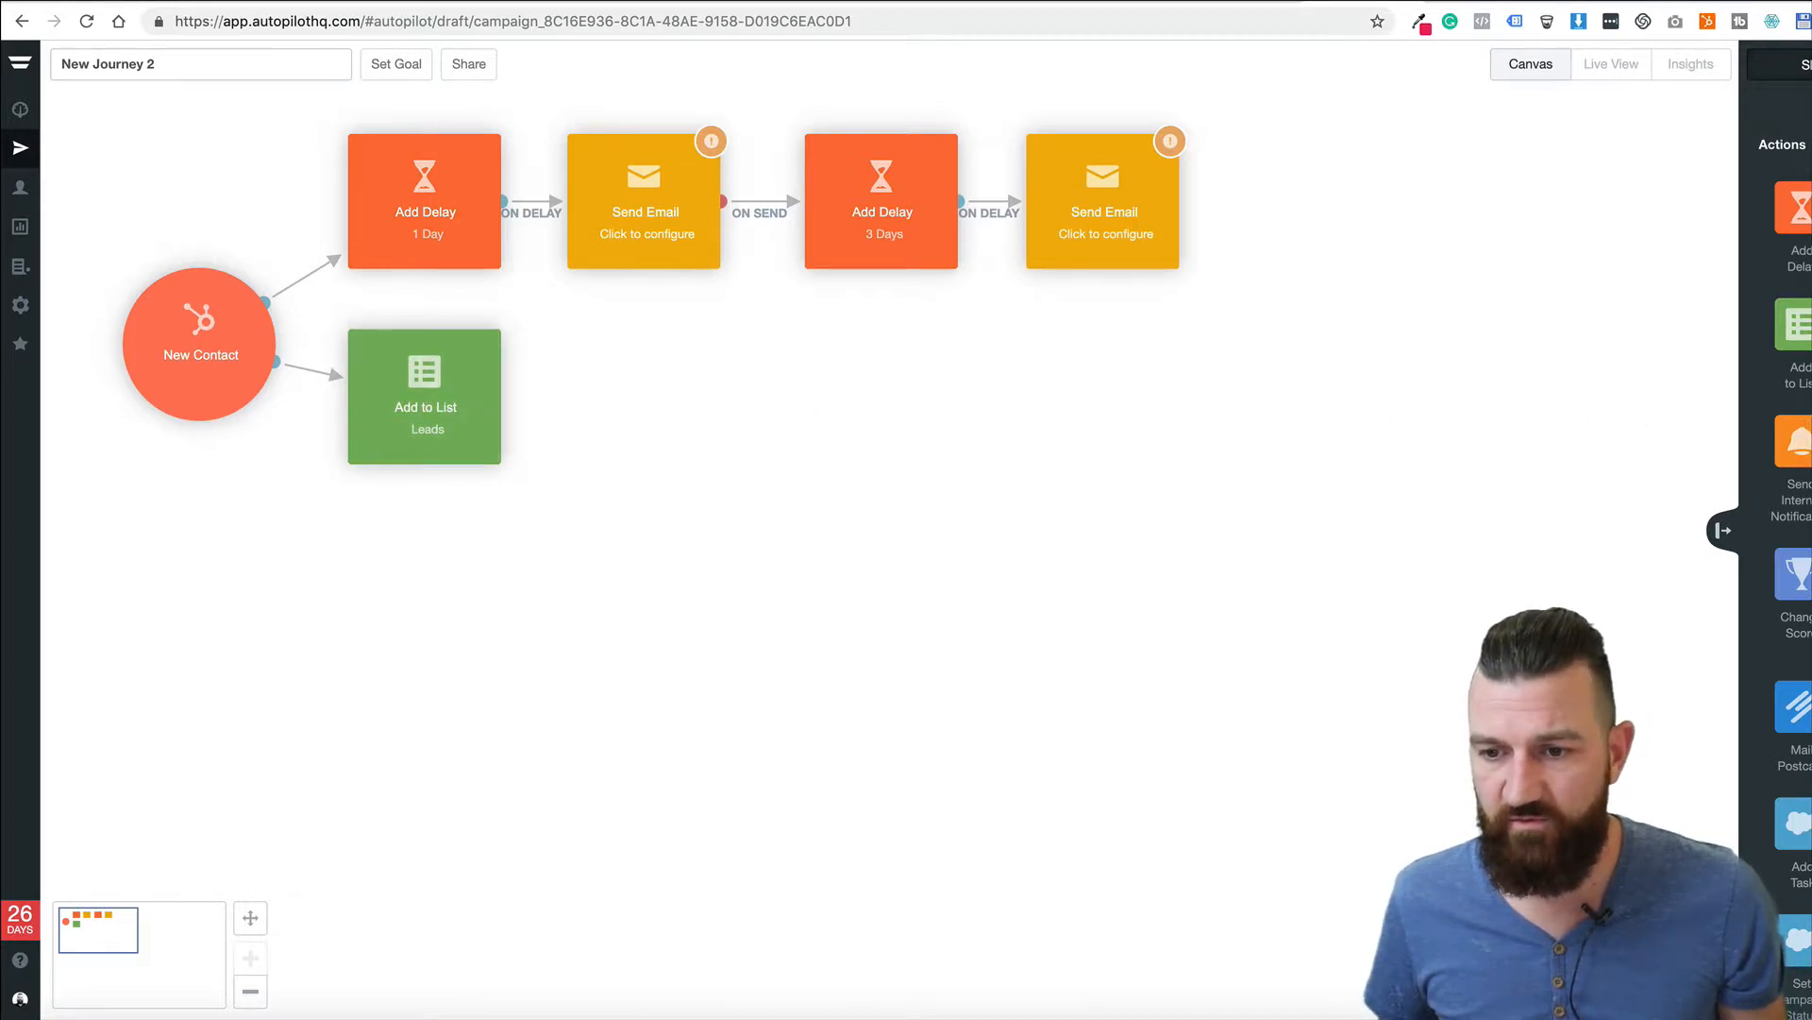
pyautogui.scroll(-10, 1774, 529)
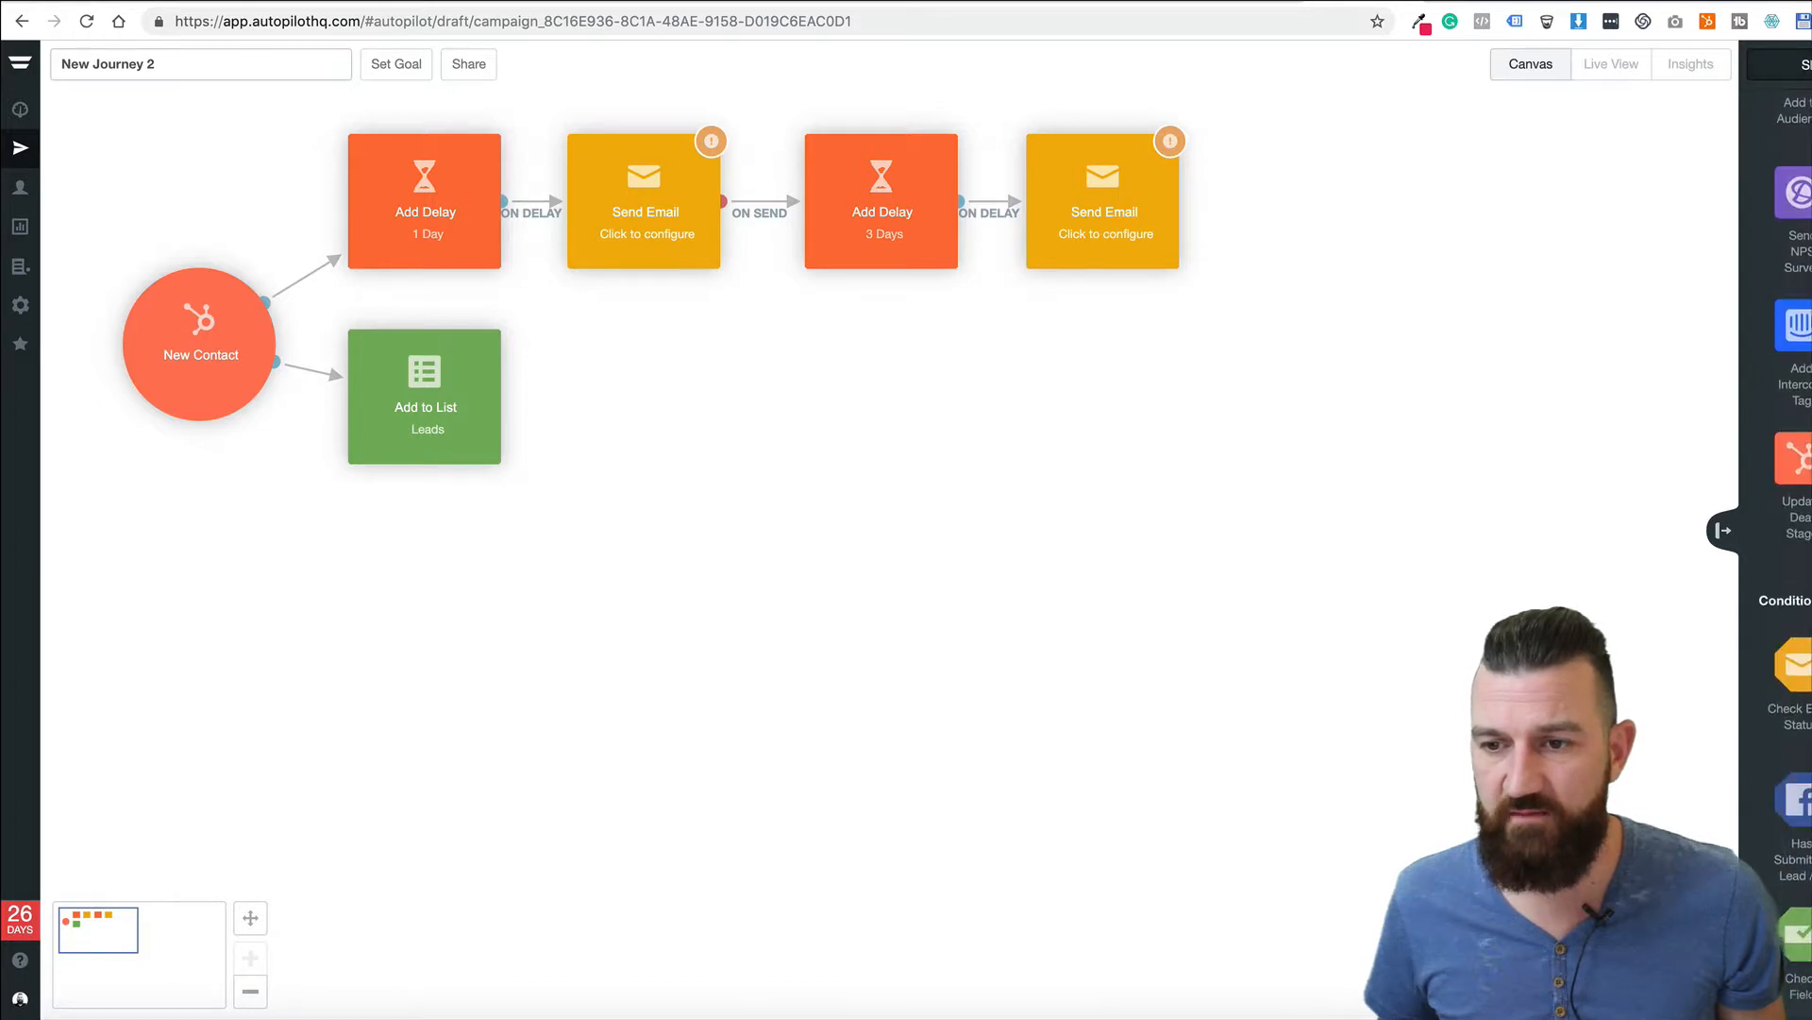
pyautogui.scroll(-1, 1775, 529)
pyautogui.moveTo(1807, 317); pyautogui.dragTo(619, 390)
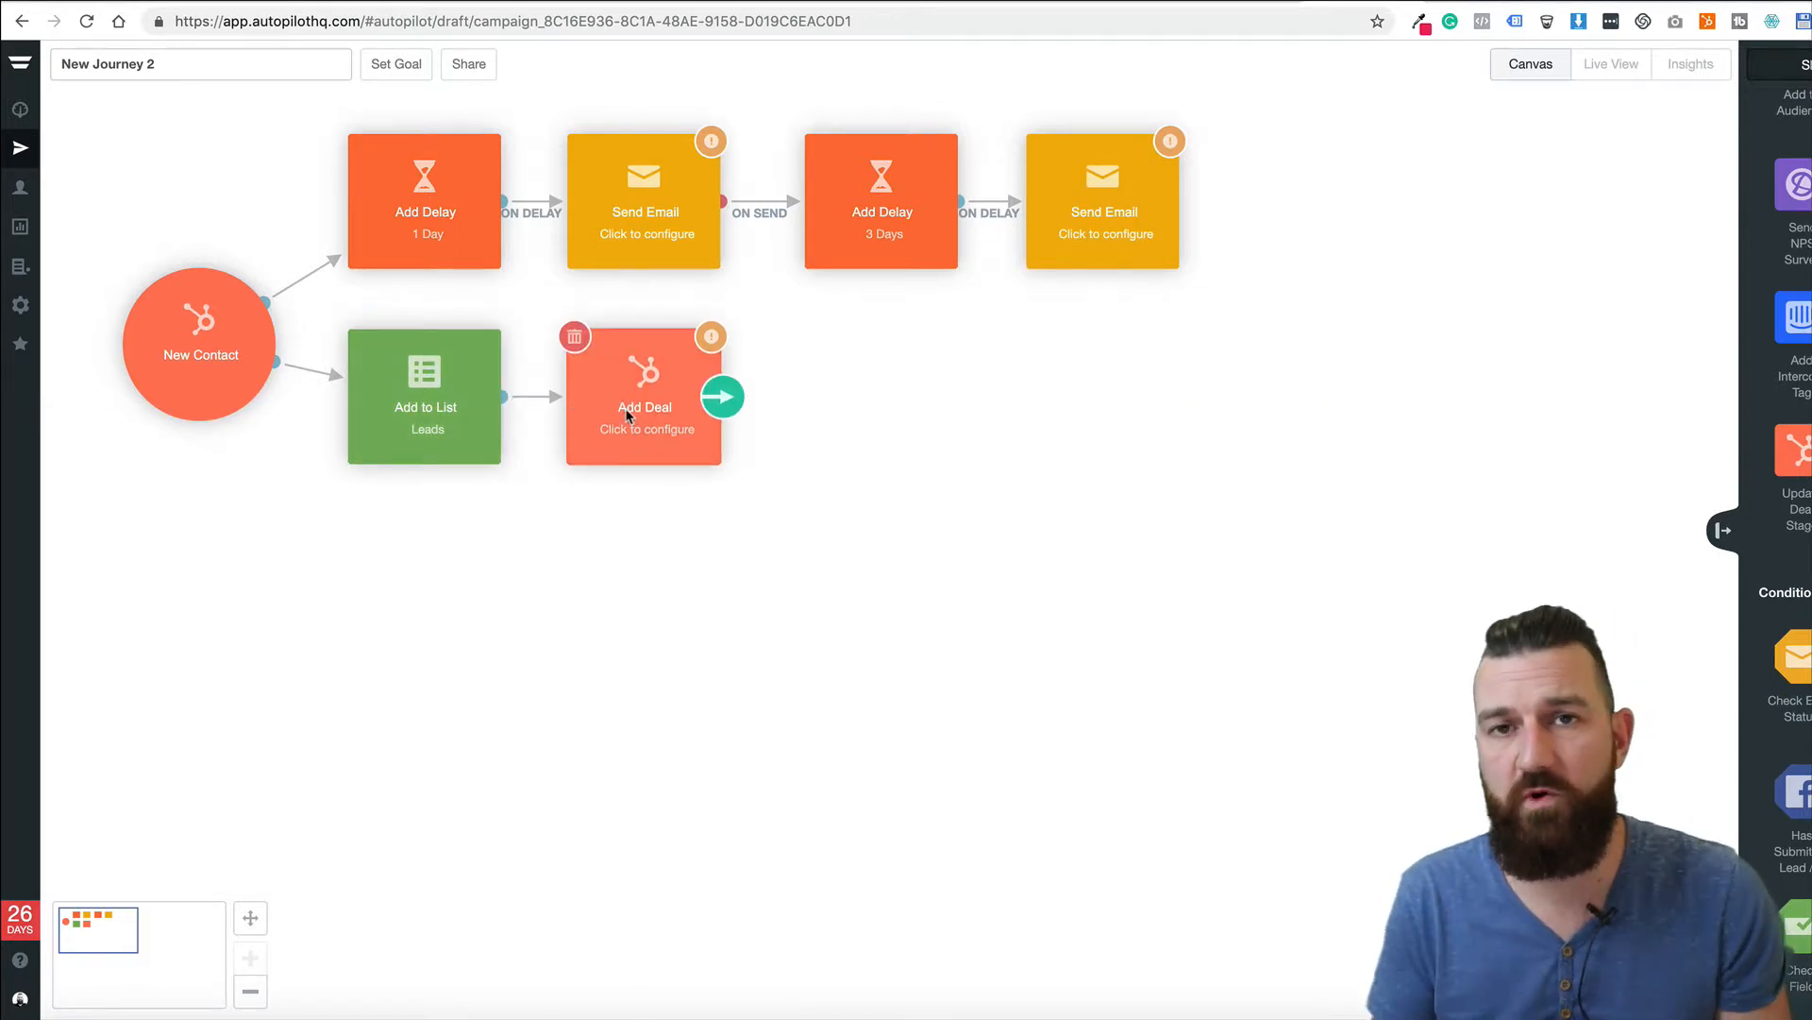
pyautogui.click(627, 415)
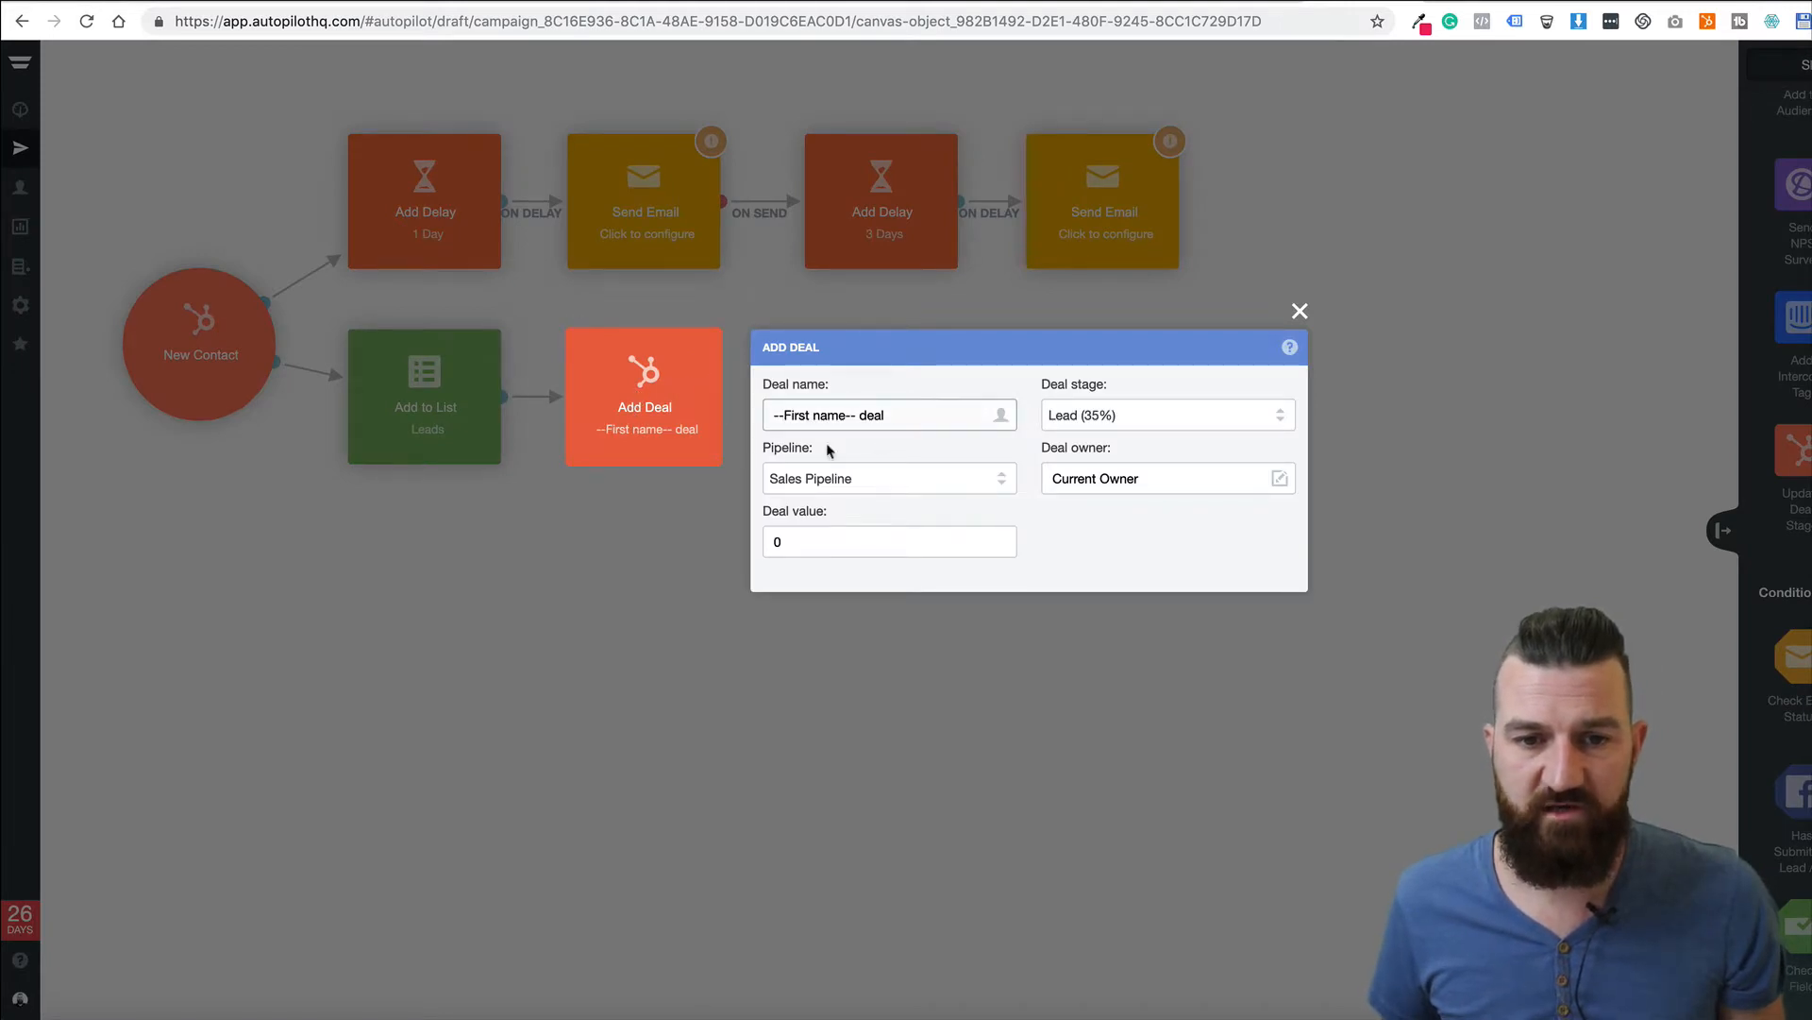
pyautogui.click(808, 531)
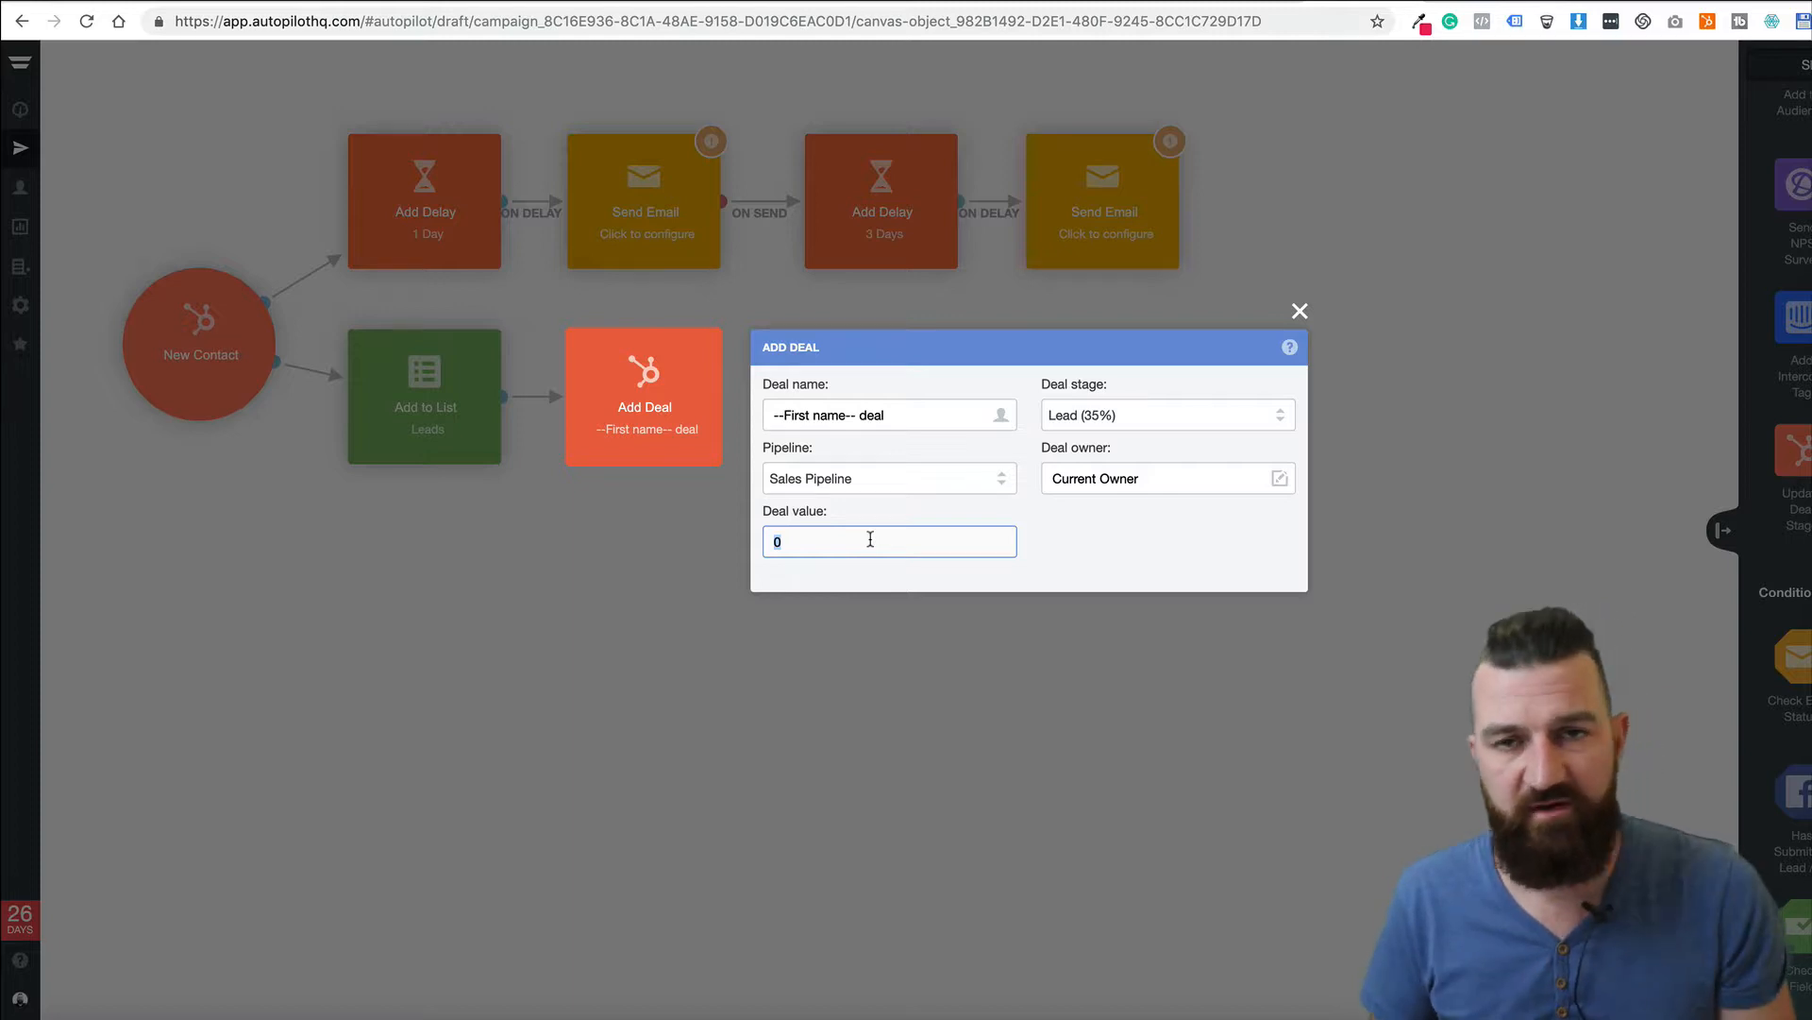
pyautogui.write('500')
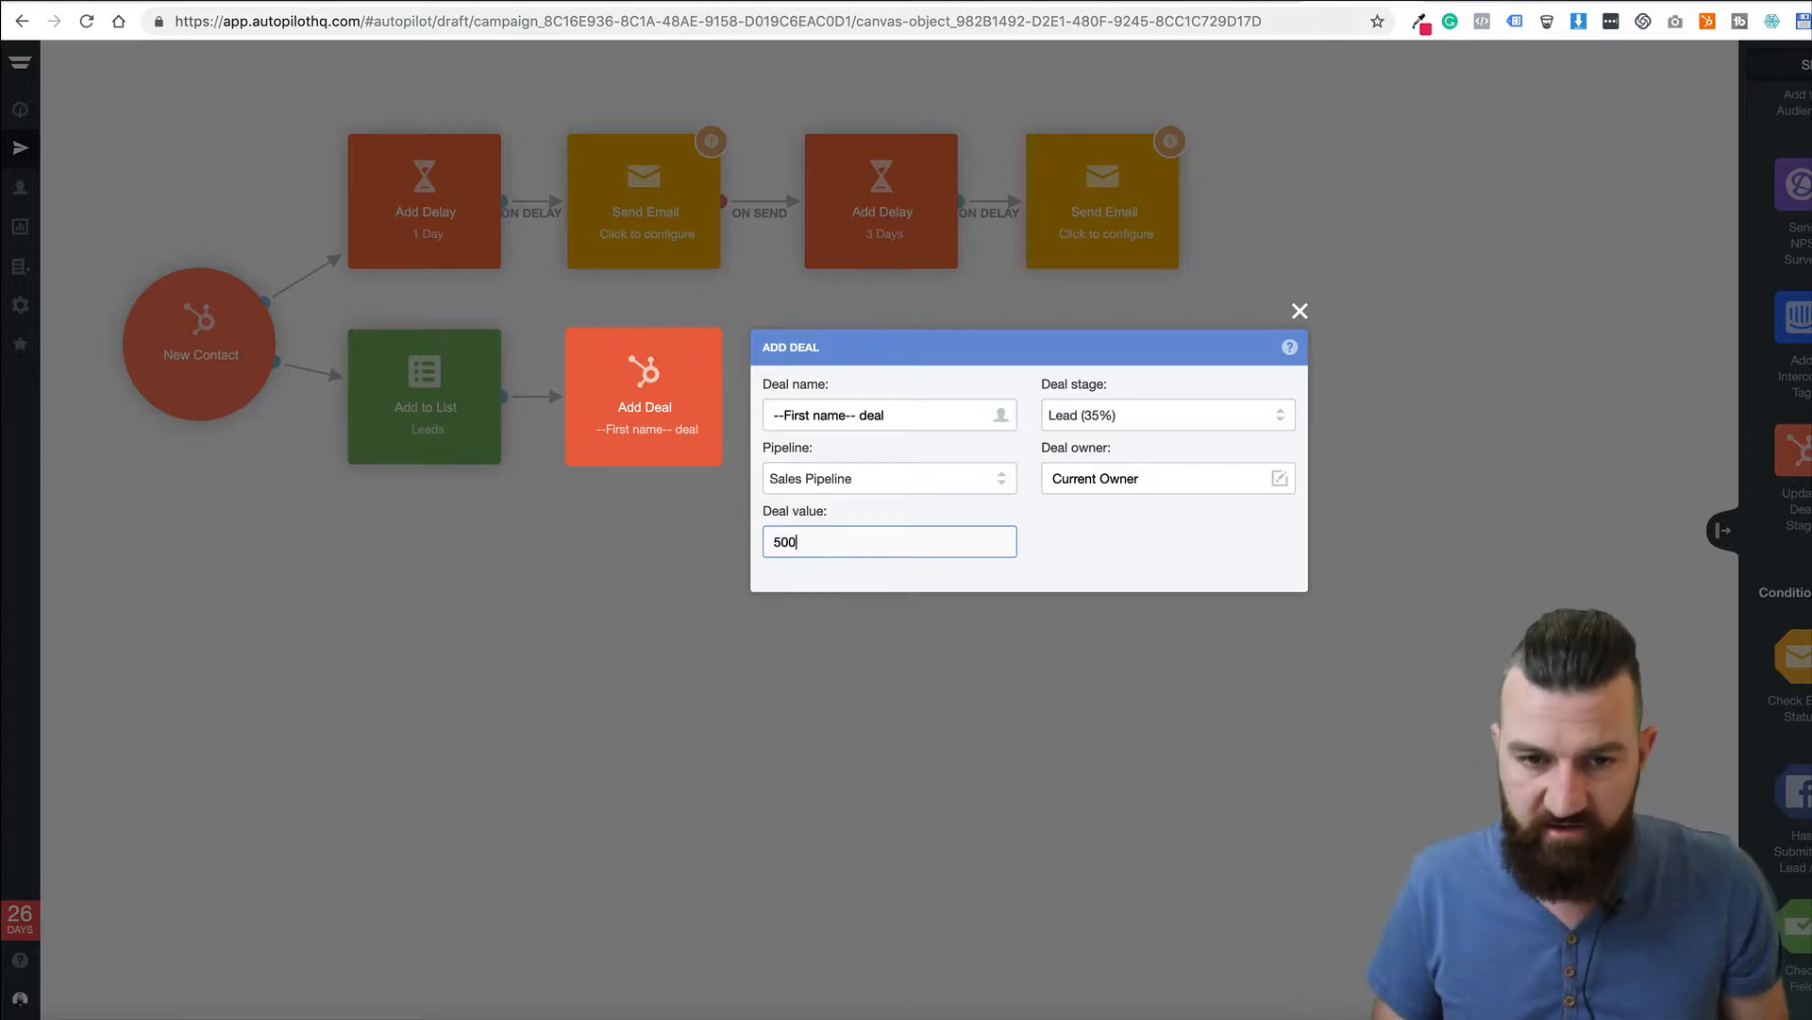
pyautogui.click(1112, 540)
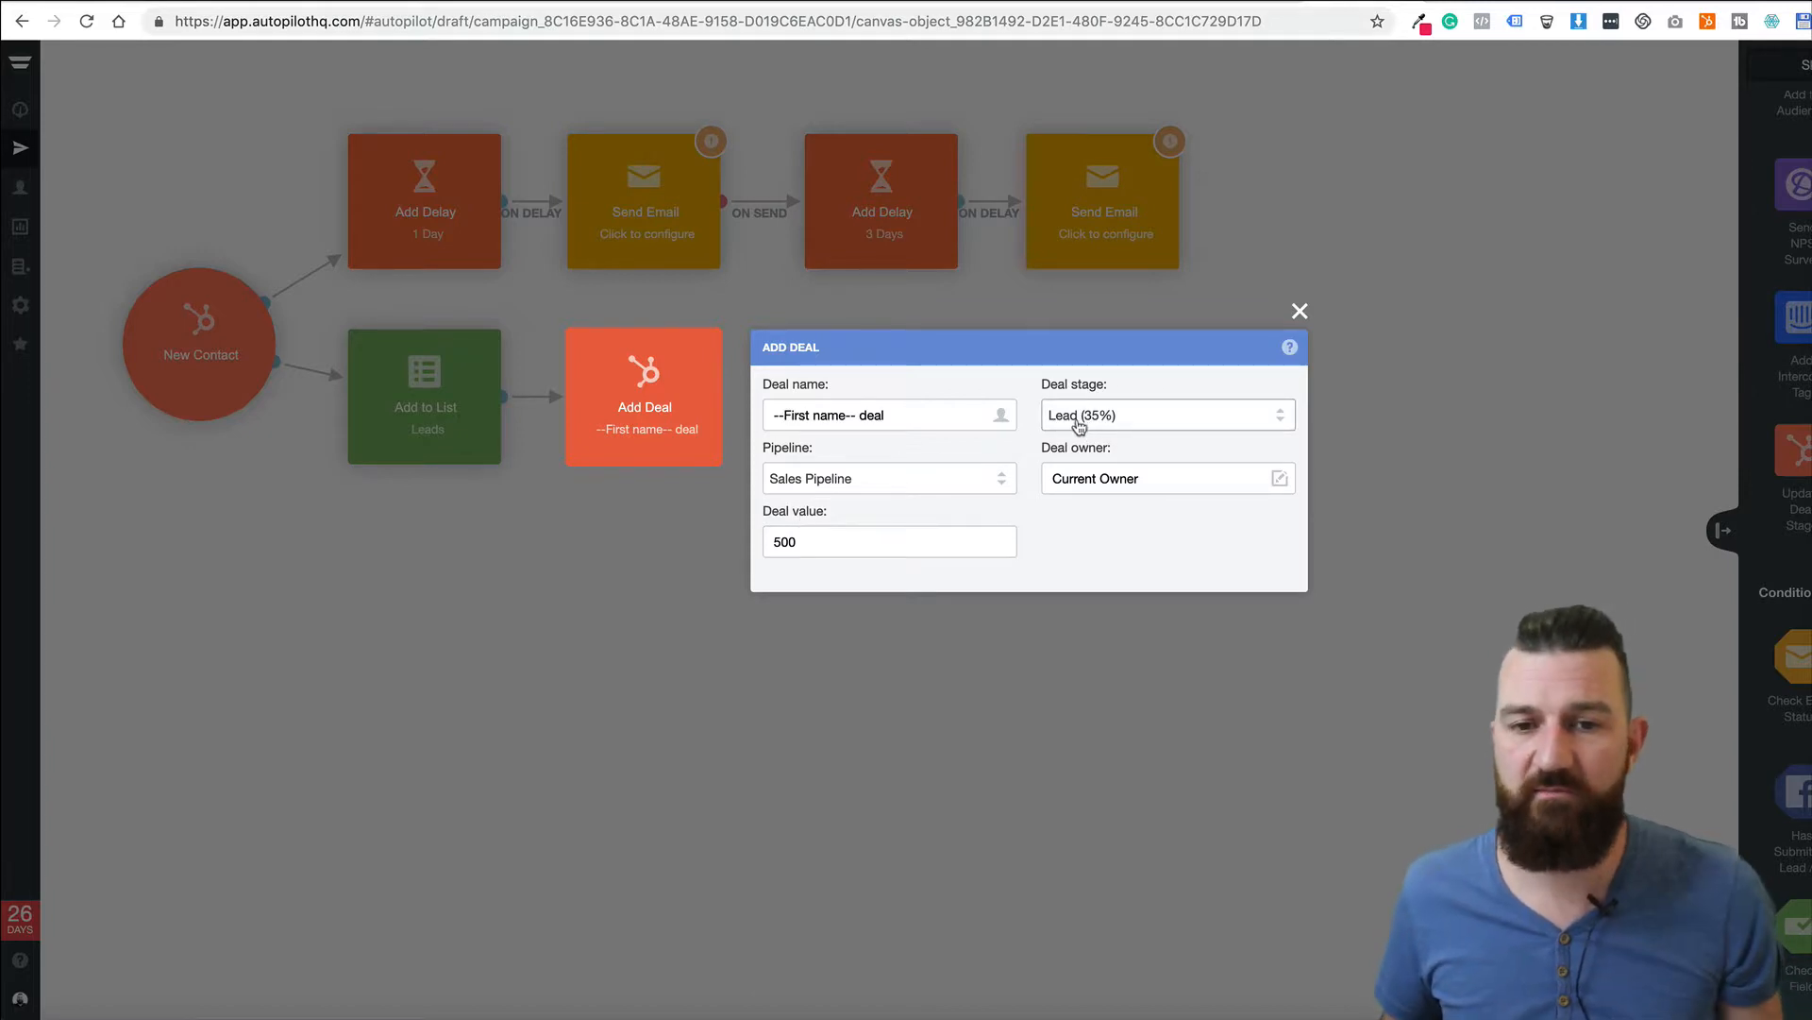
pyautogui.click(1412, 396)
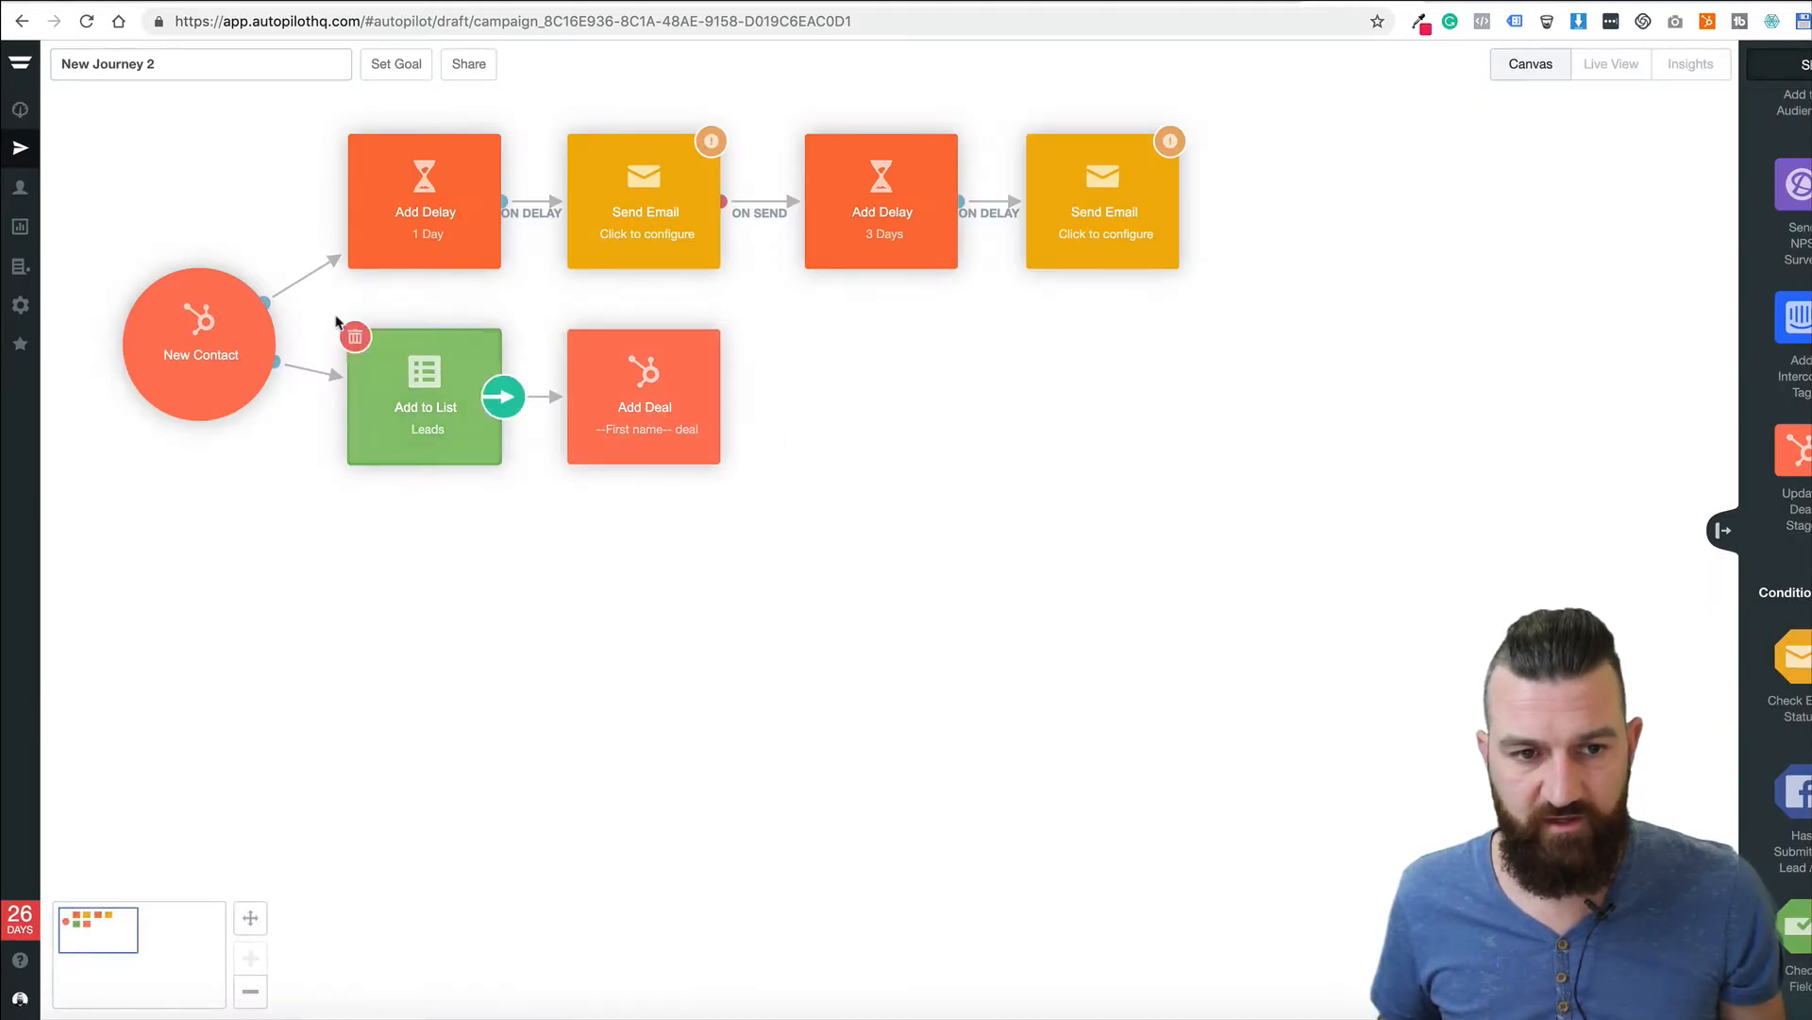
# Place a Facebook Add to Audience action and connect the Add Deal action to it
pyautogui.scroll(-4, 1787, 462)
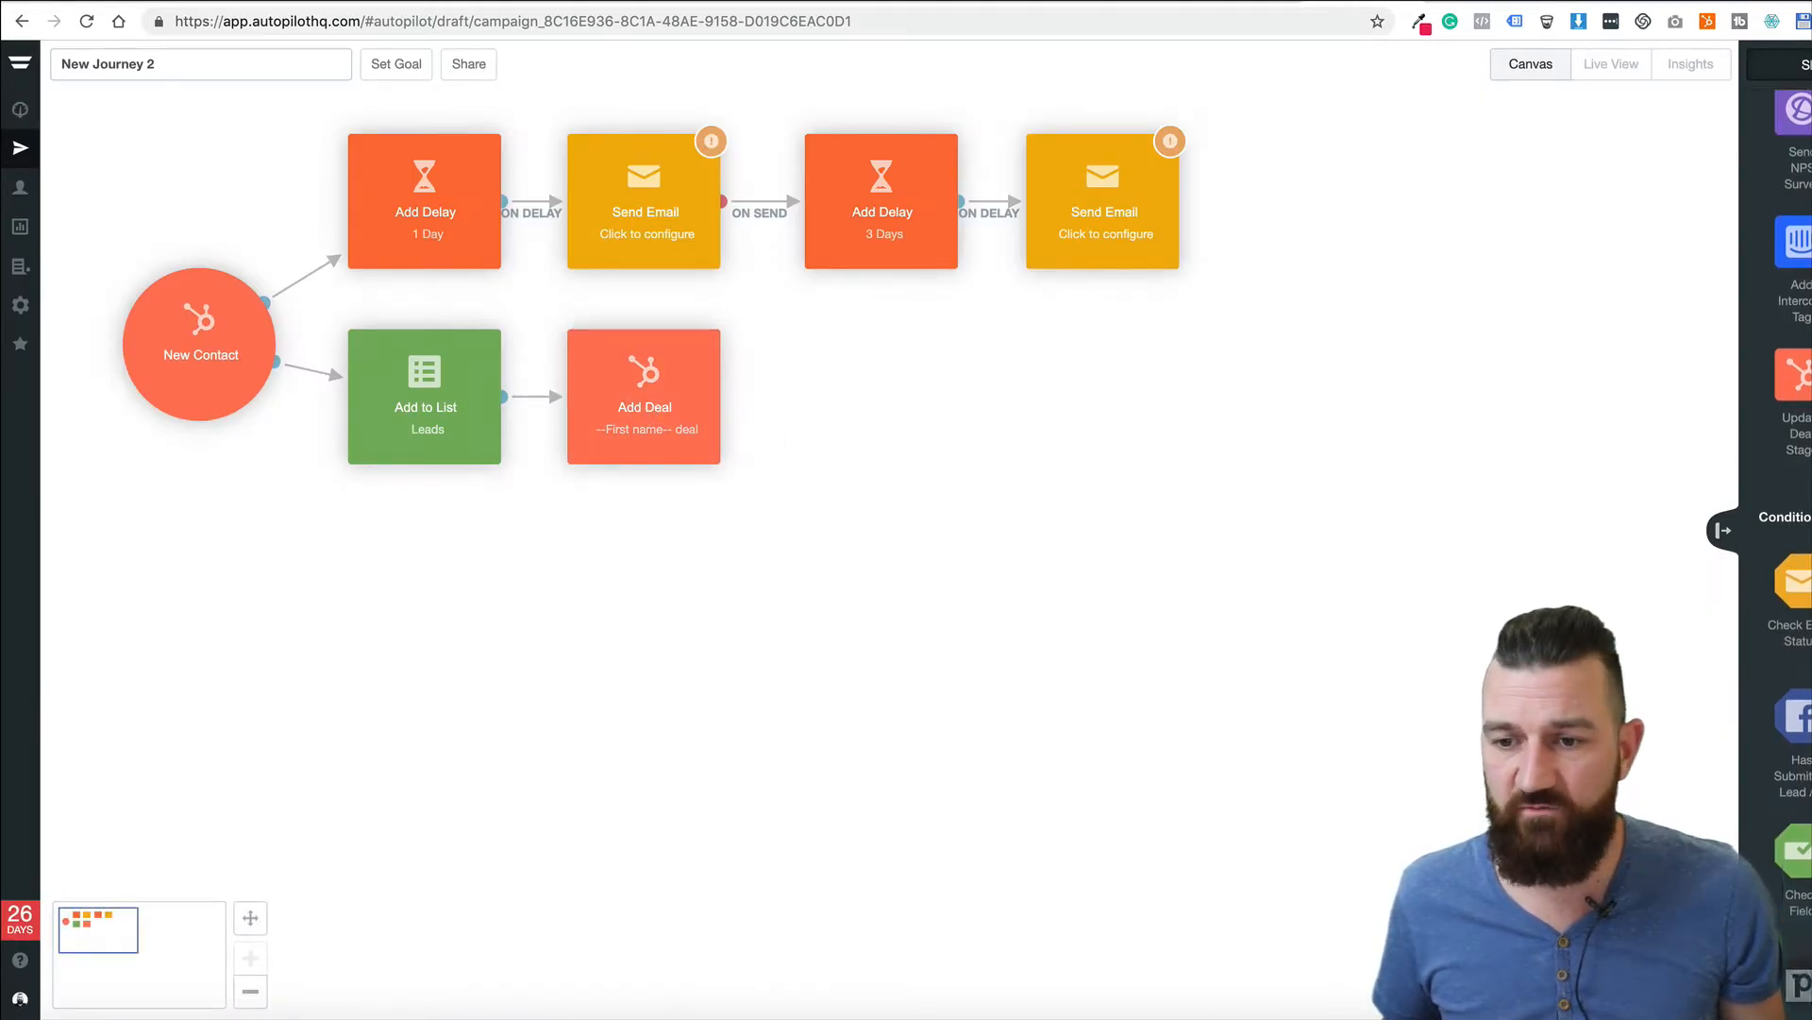
pyautogui.scroll(8, 1787, 462)
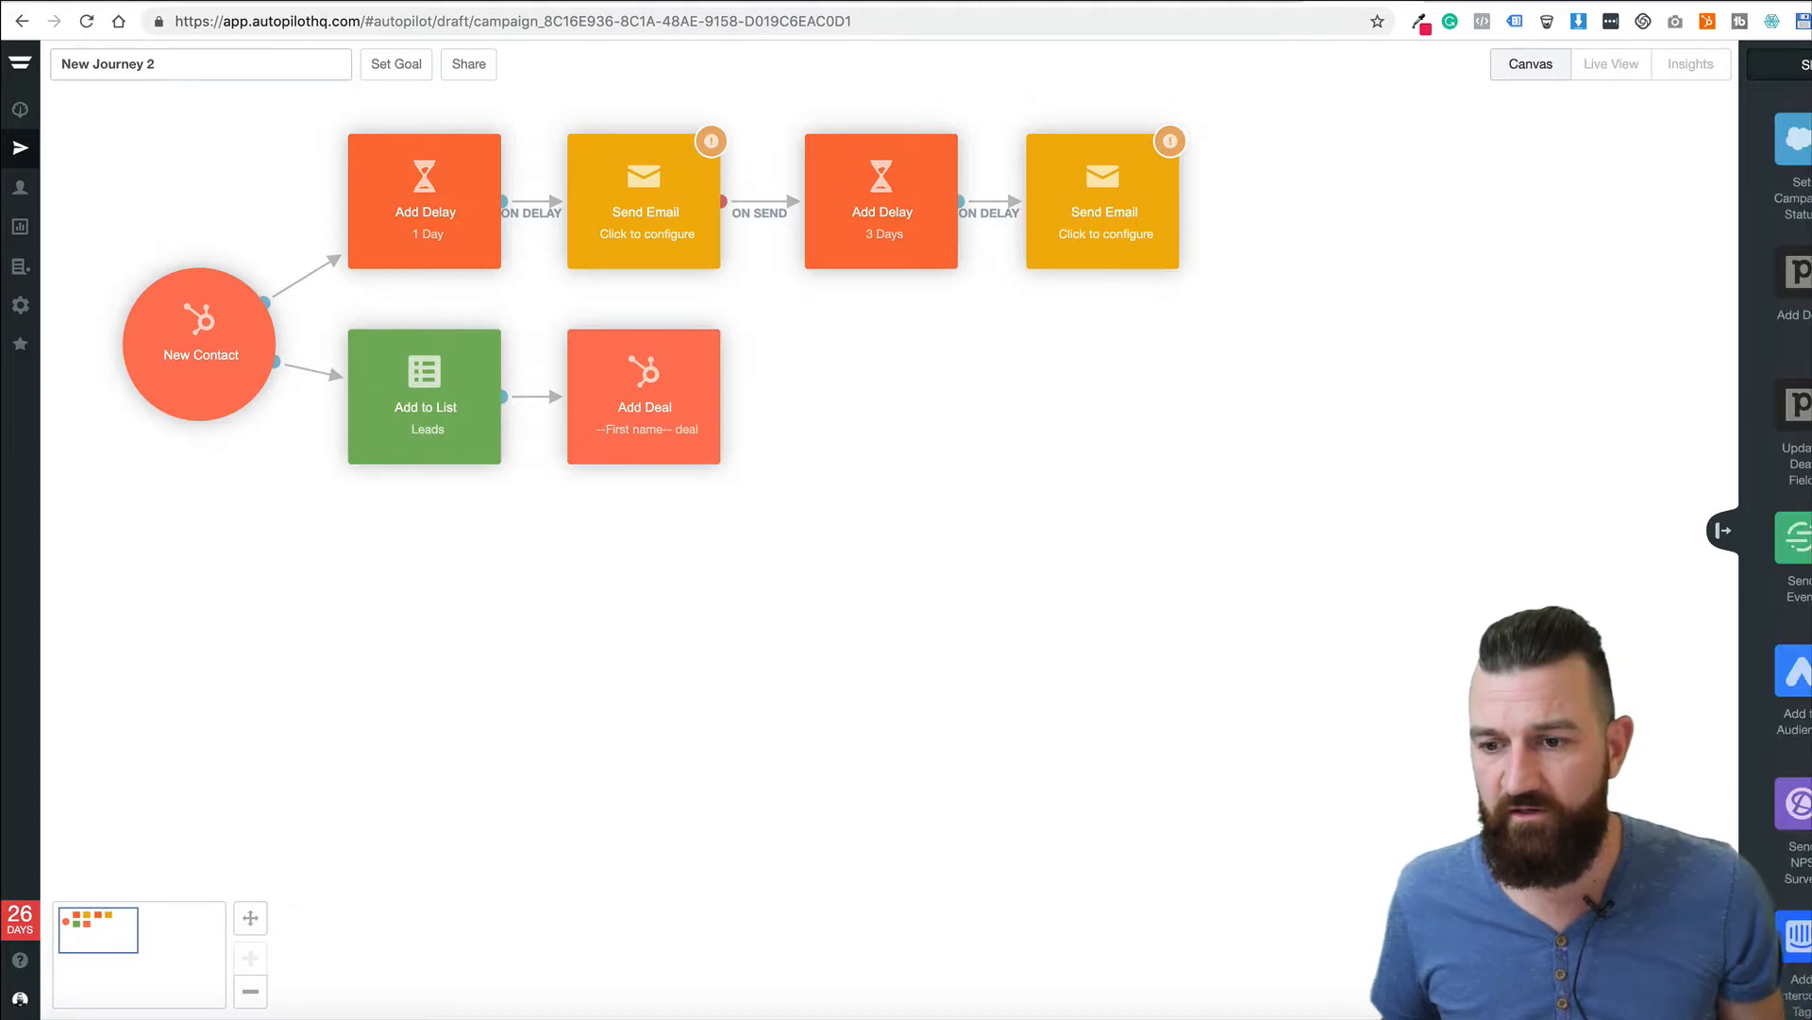
pyautogui.moveTo(1793, 346); pyautogui.dragTo(885, 427)
pyautogui.click(884, 422)
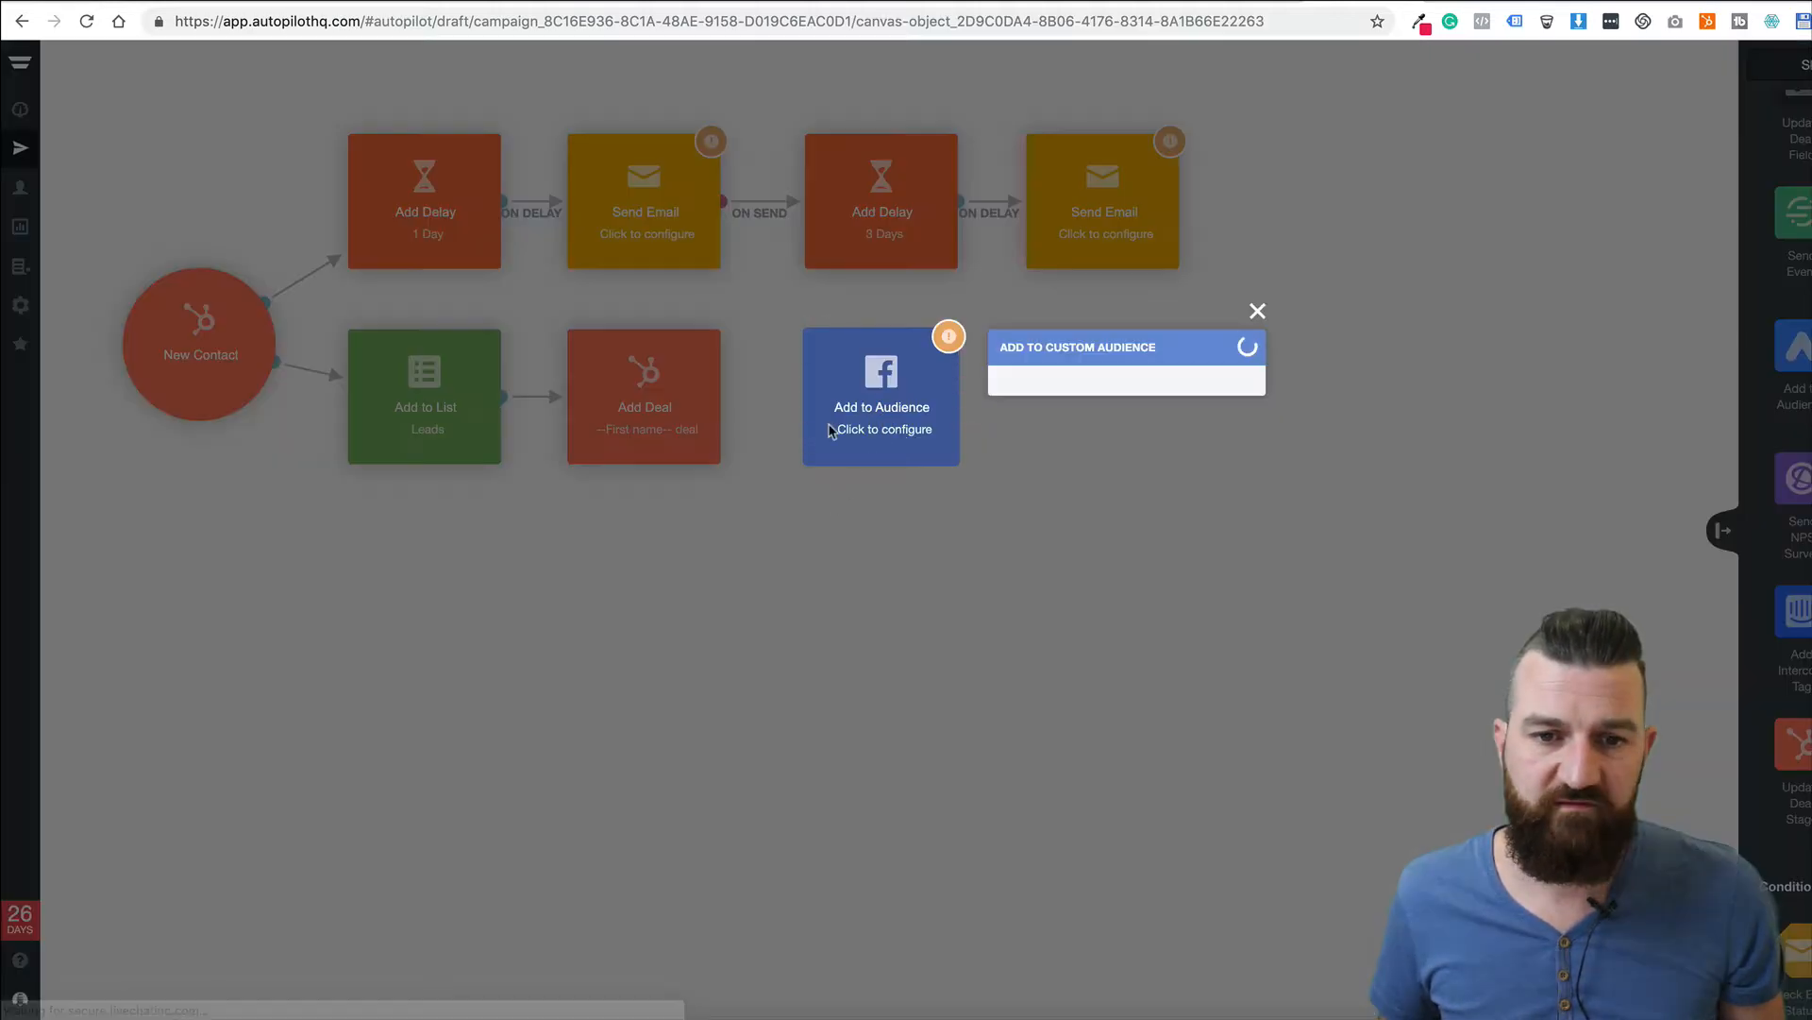
pyautogui.click(984, 522)
pyautogui.moveTo(713, 405); pyautogui.dragTo(878, 402)
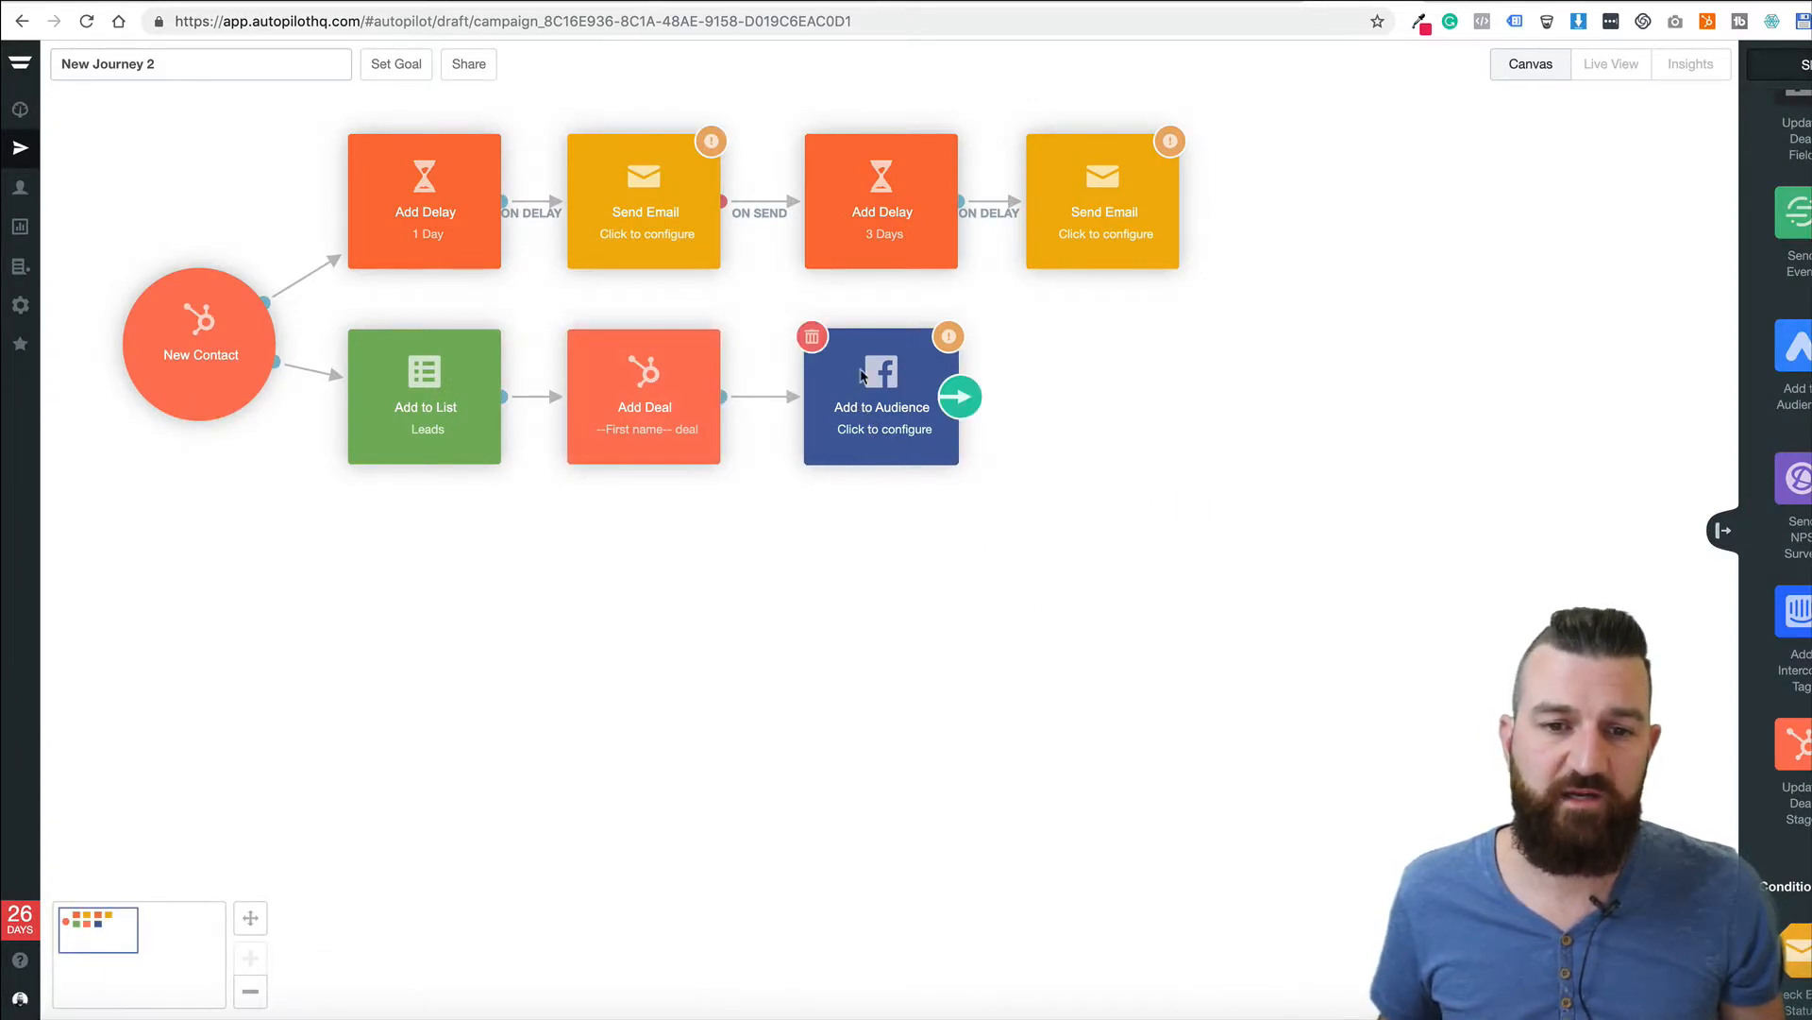
# Configure the Facebook Add to Audience action to use the New Leads Retargeting custom audience
pyautogui.click(870, 416)
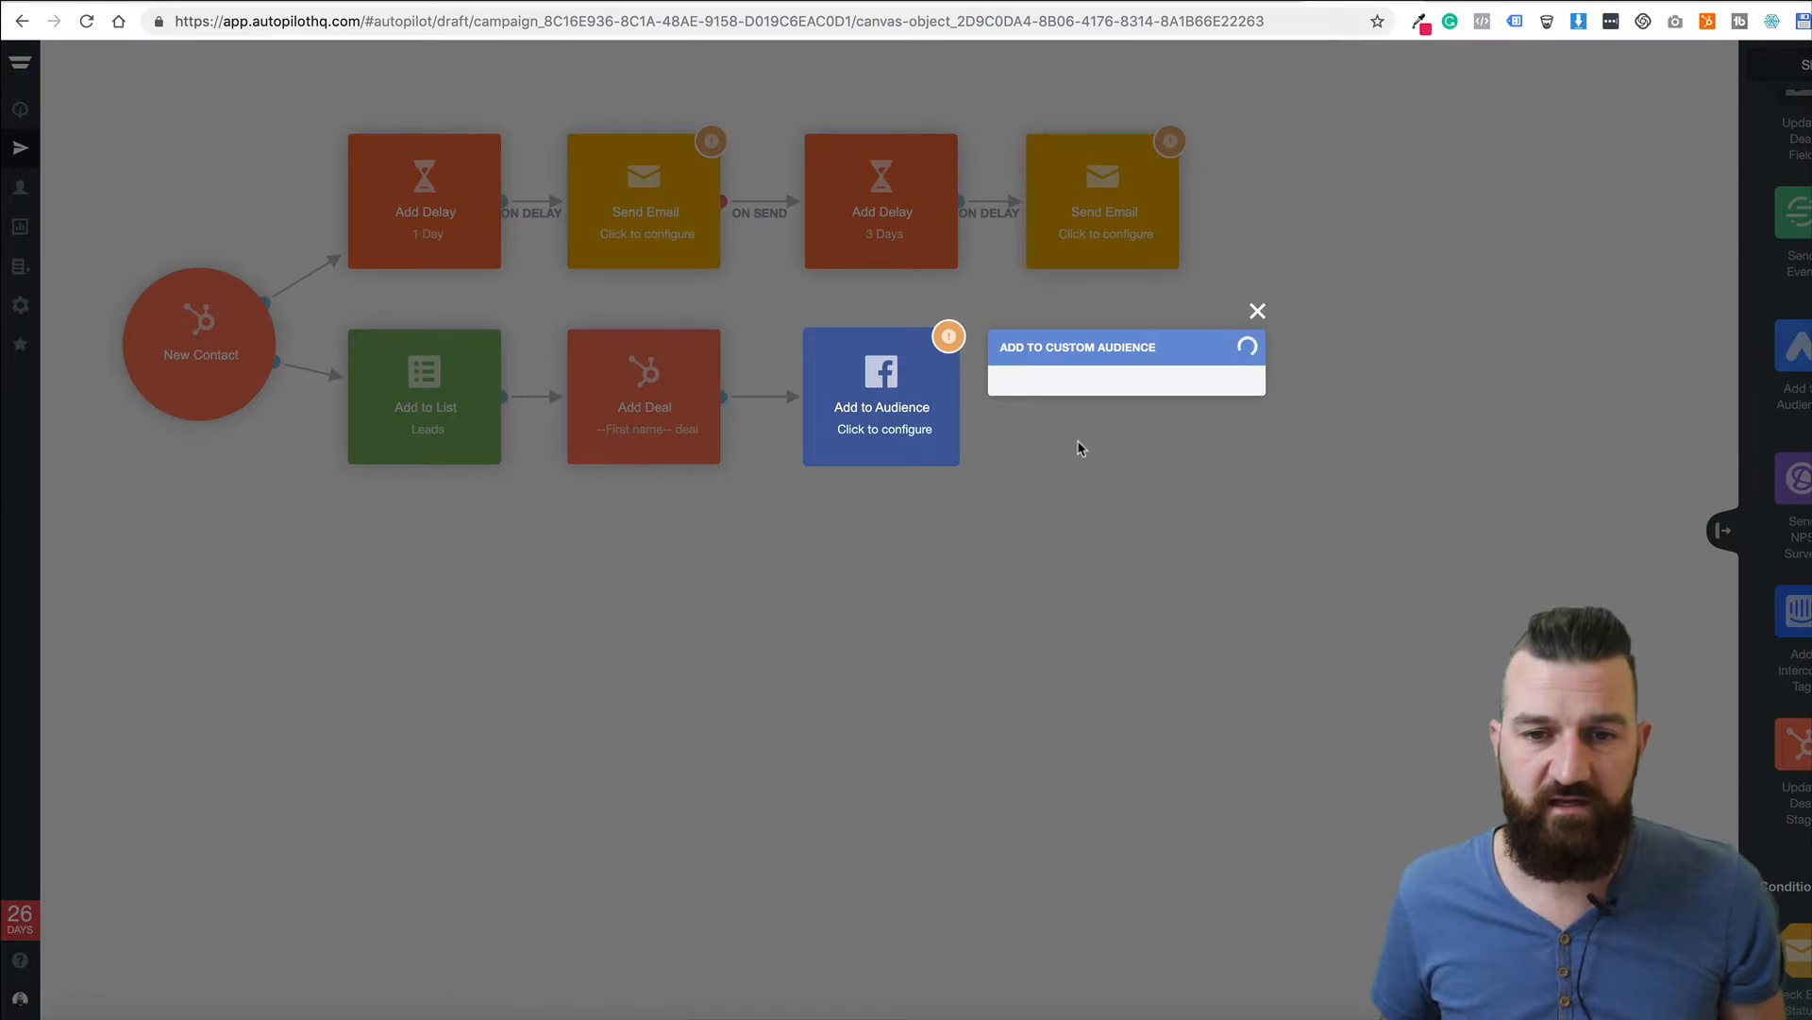
pyautogui.click(1066, 415)
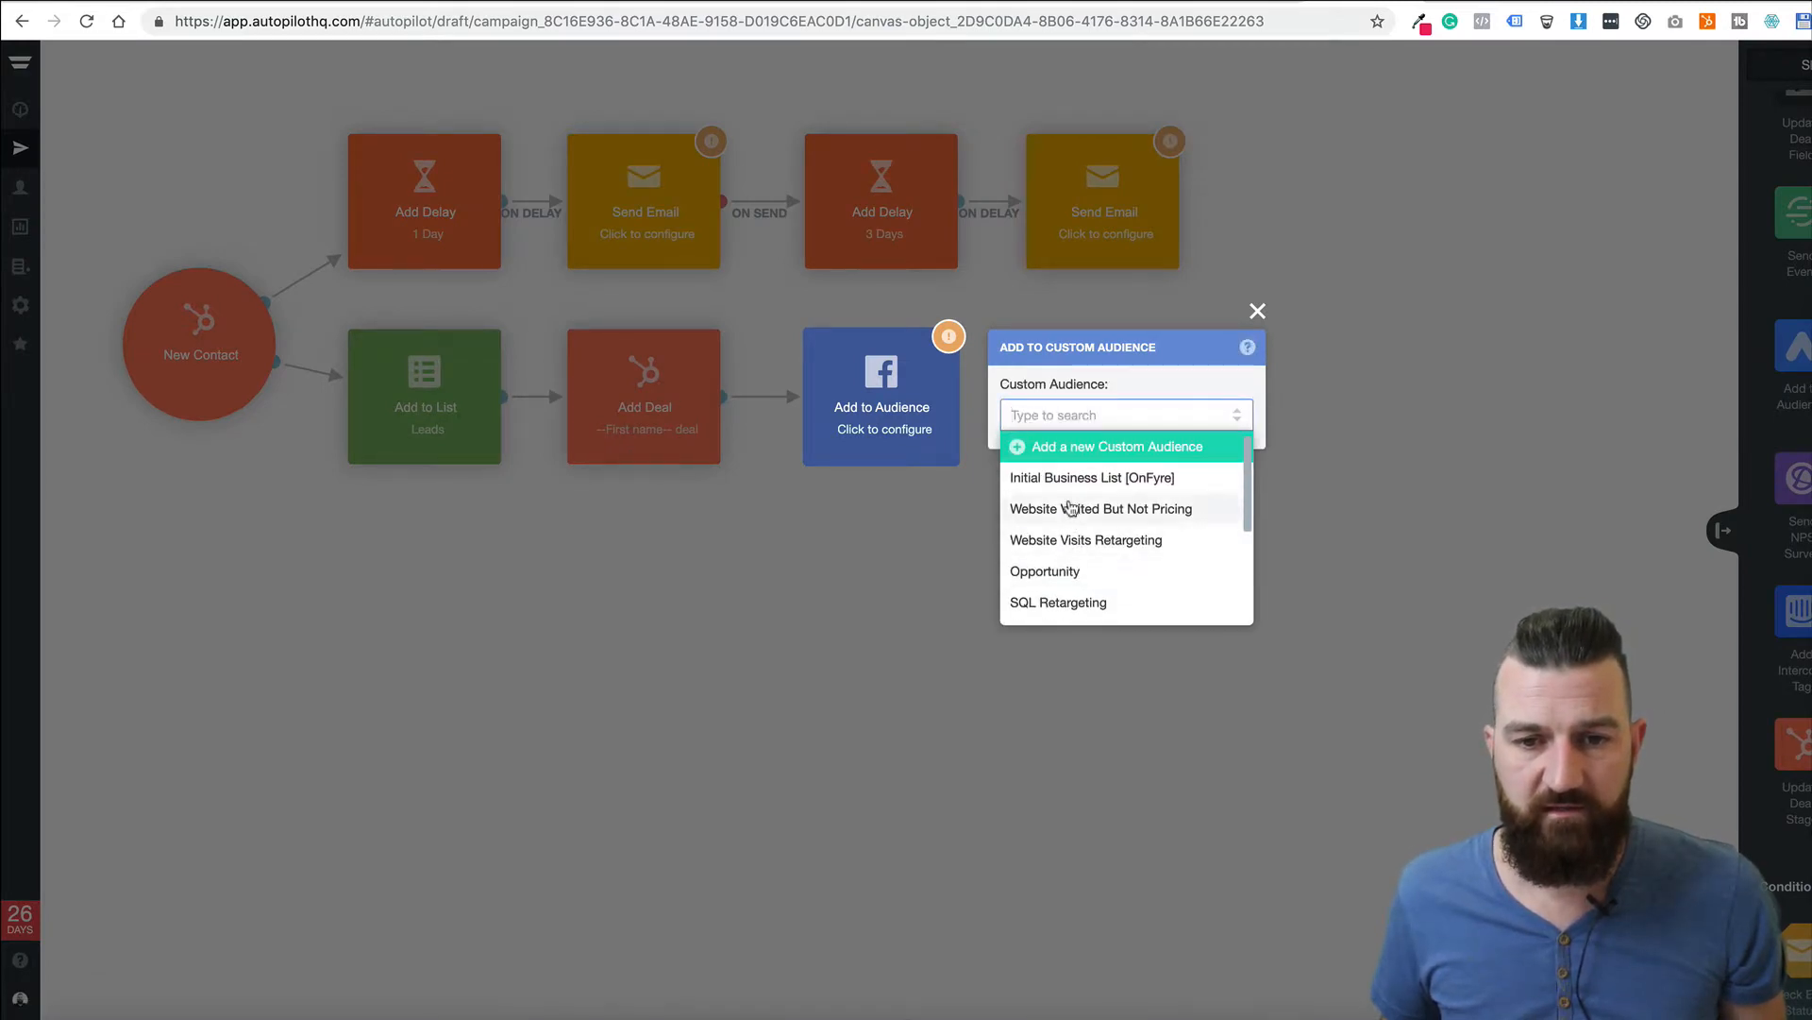
pyautogui.write('lead')
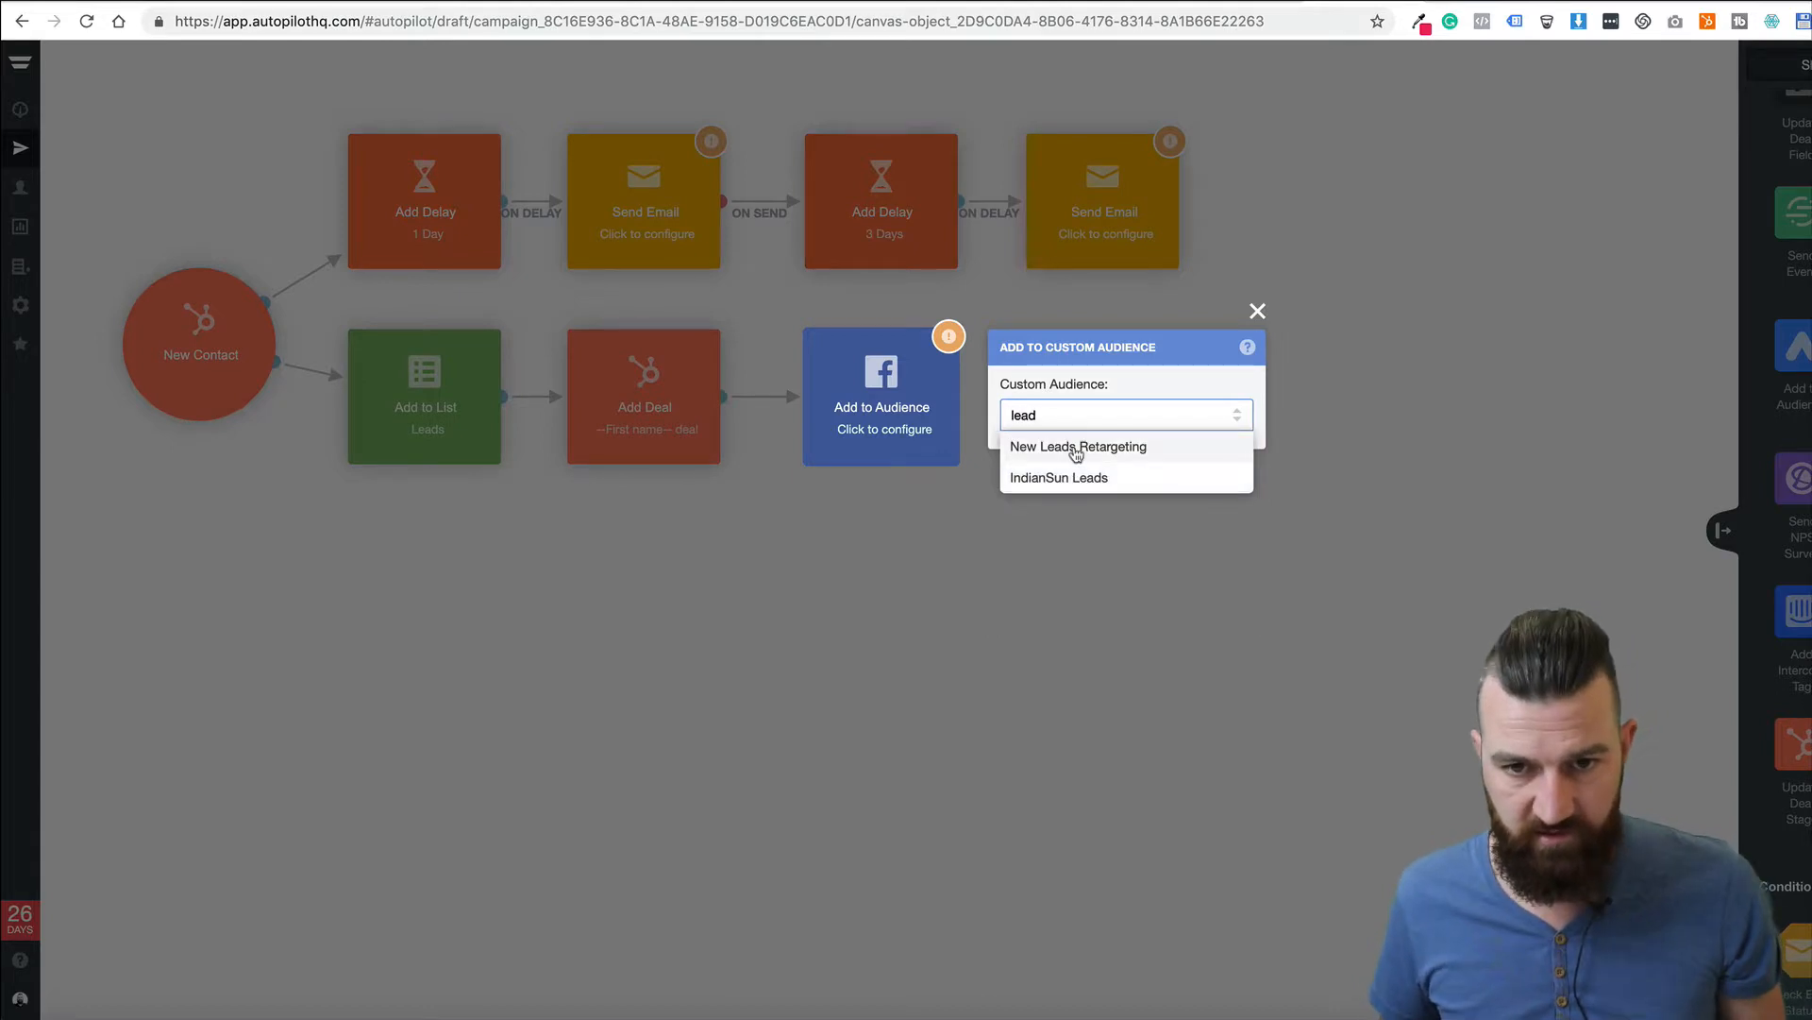
pyautogui.click(1076, 446)
pyautogui.click(975, 530)
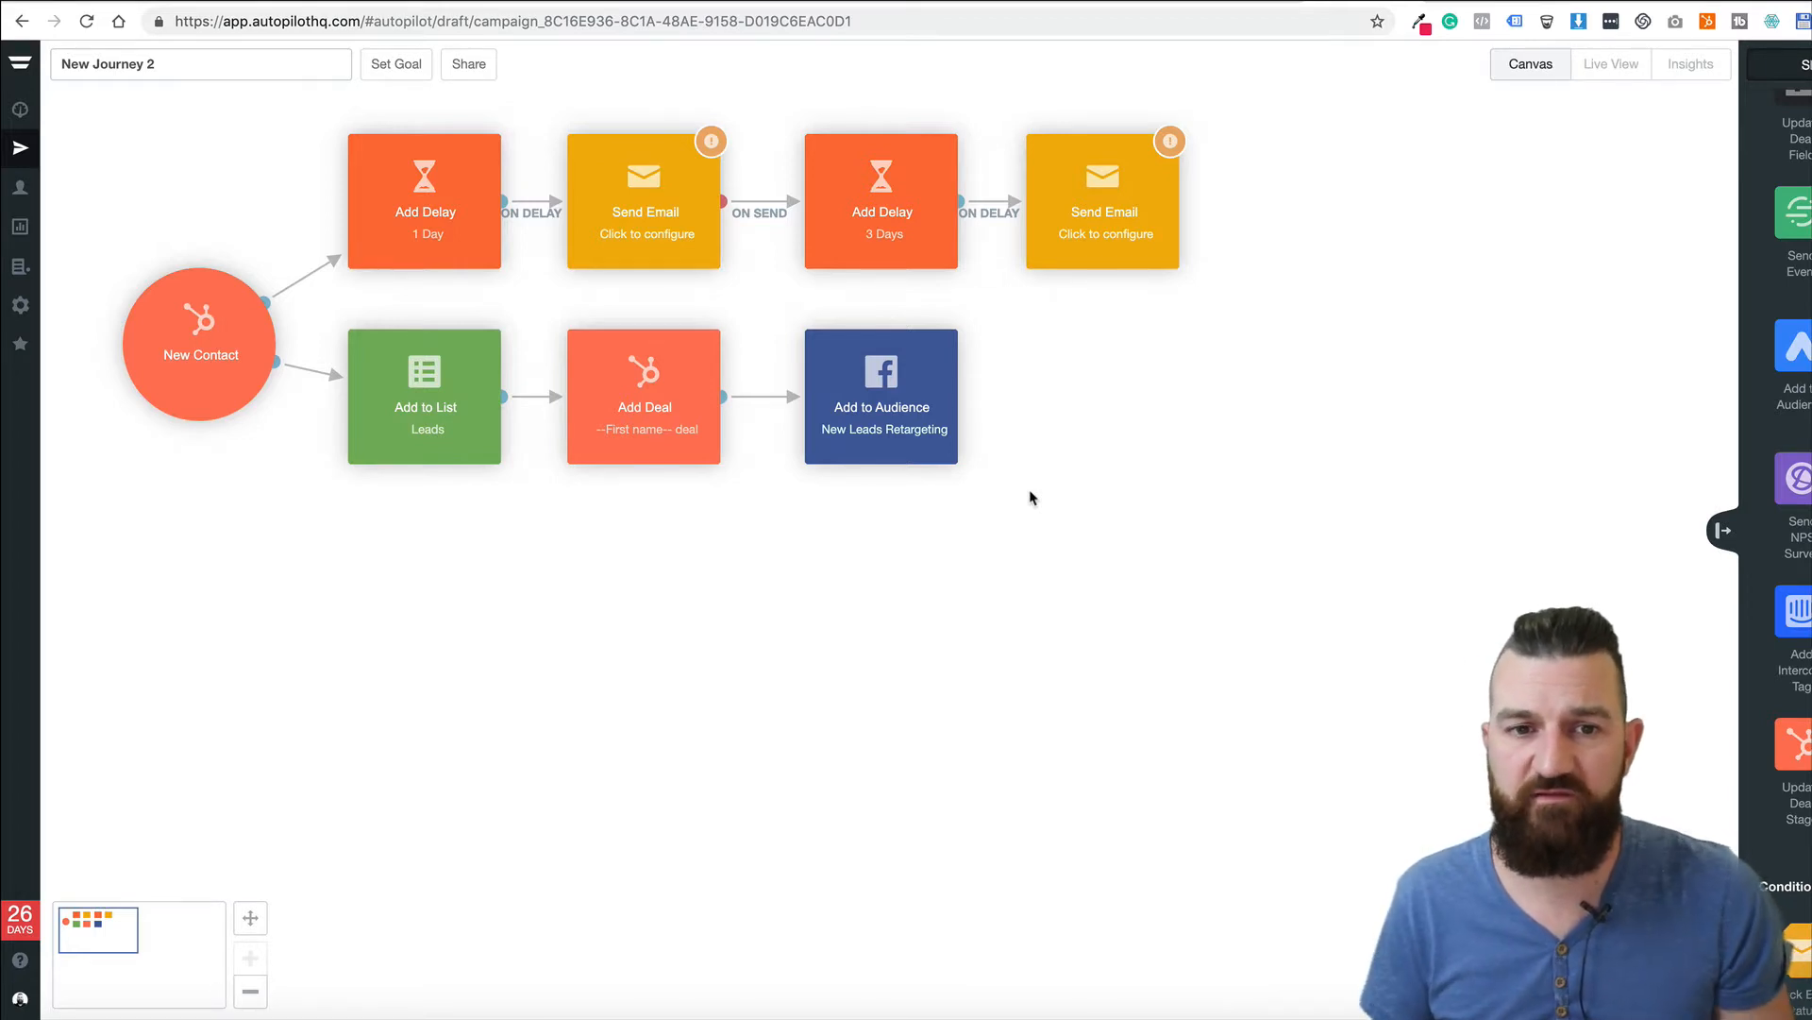
# Place a Change Score action on the canvas below the Add Deal action, leaving room for a trigger before it
pyautogui.scroll(-1, 1063, 507)
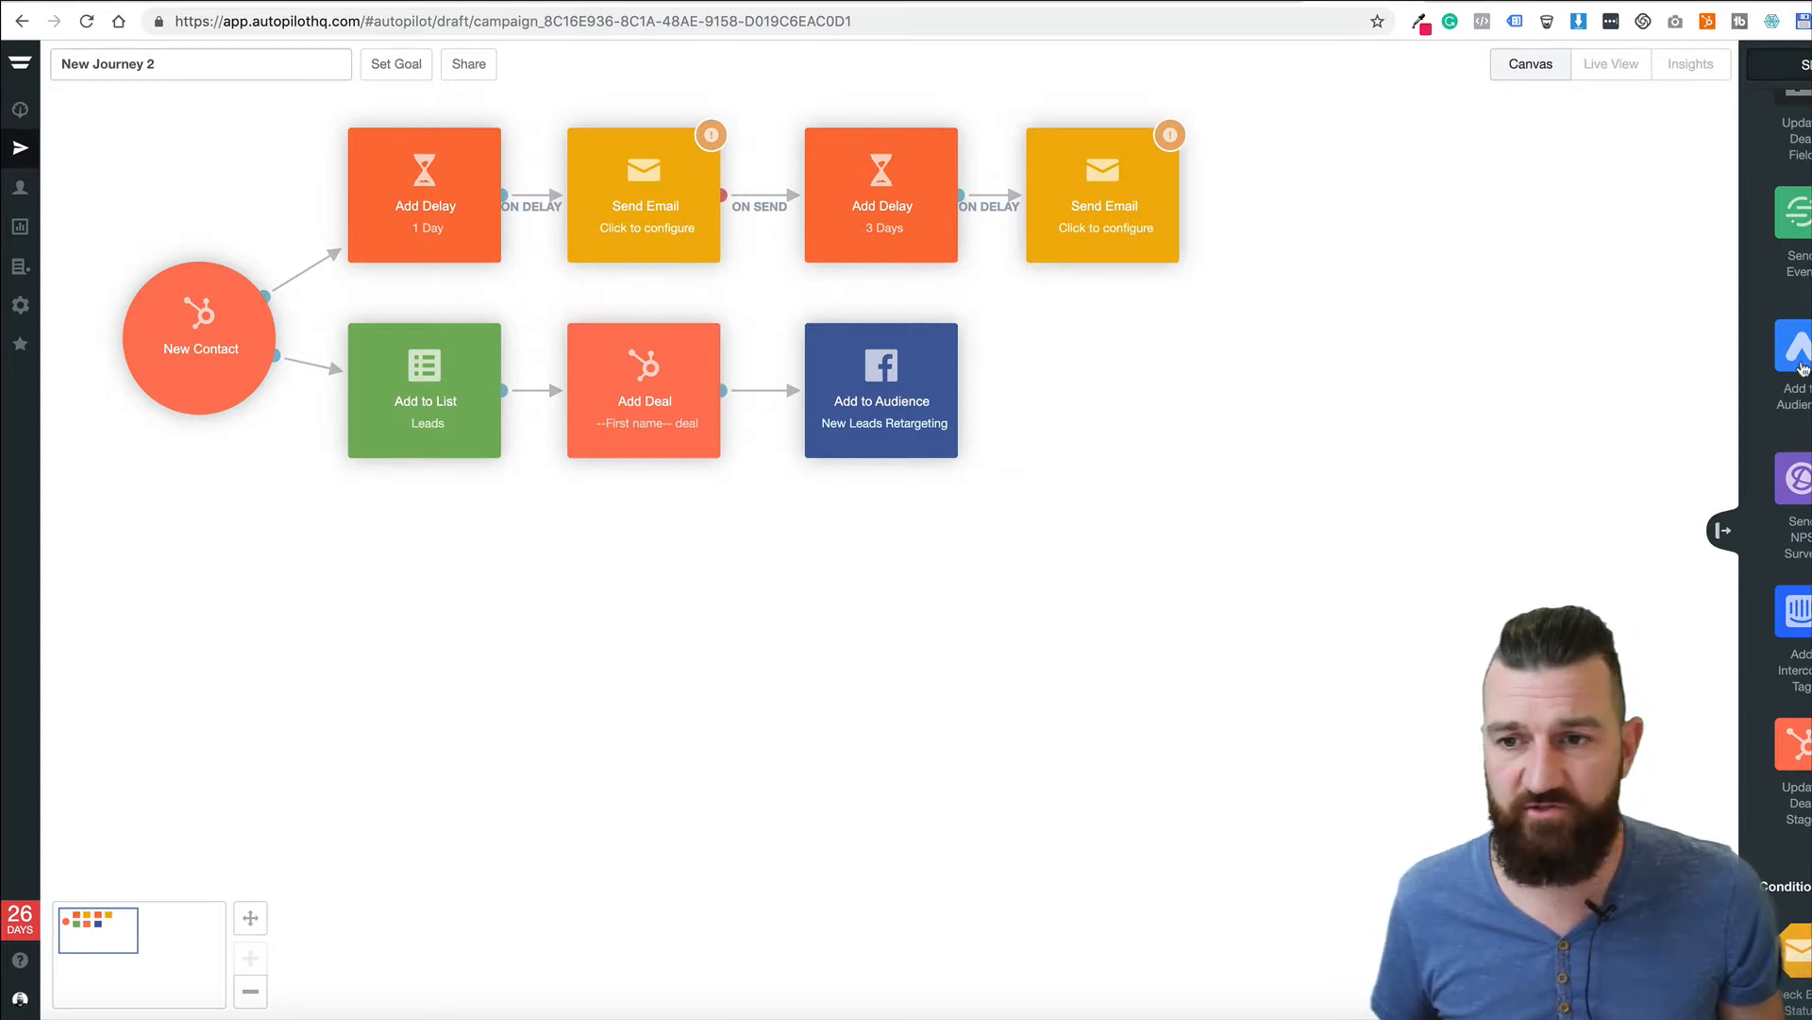
pyautogui.scroll(15, 1793, 453)
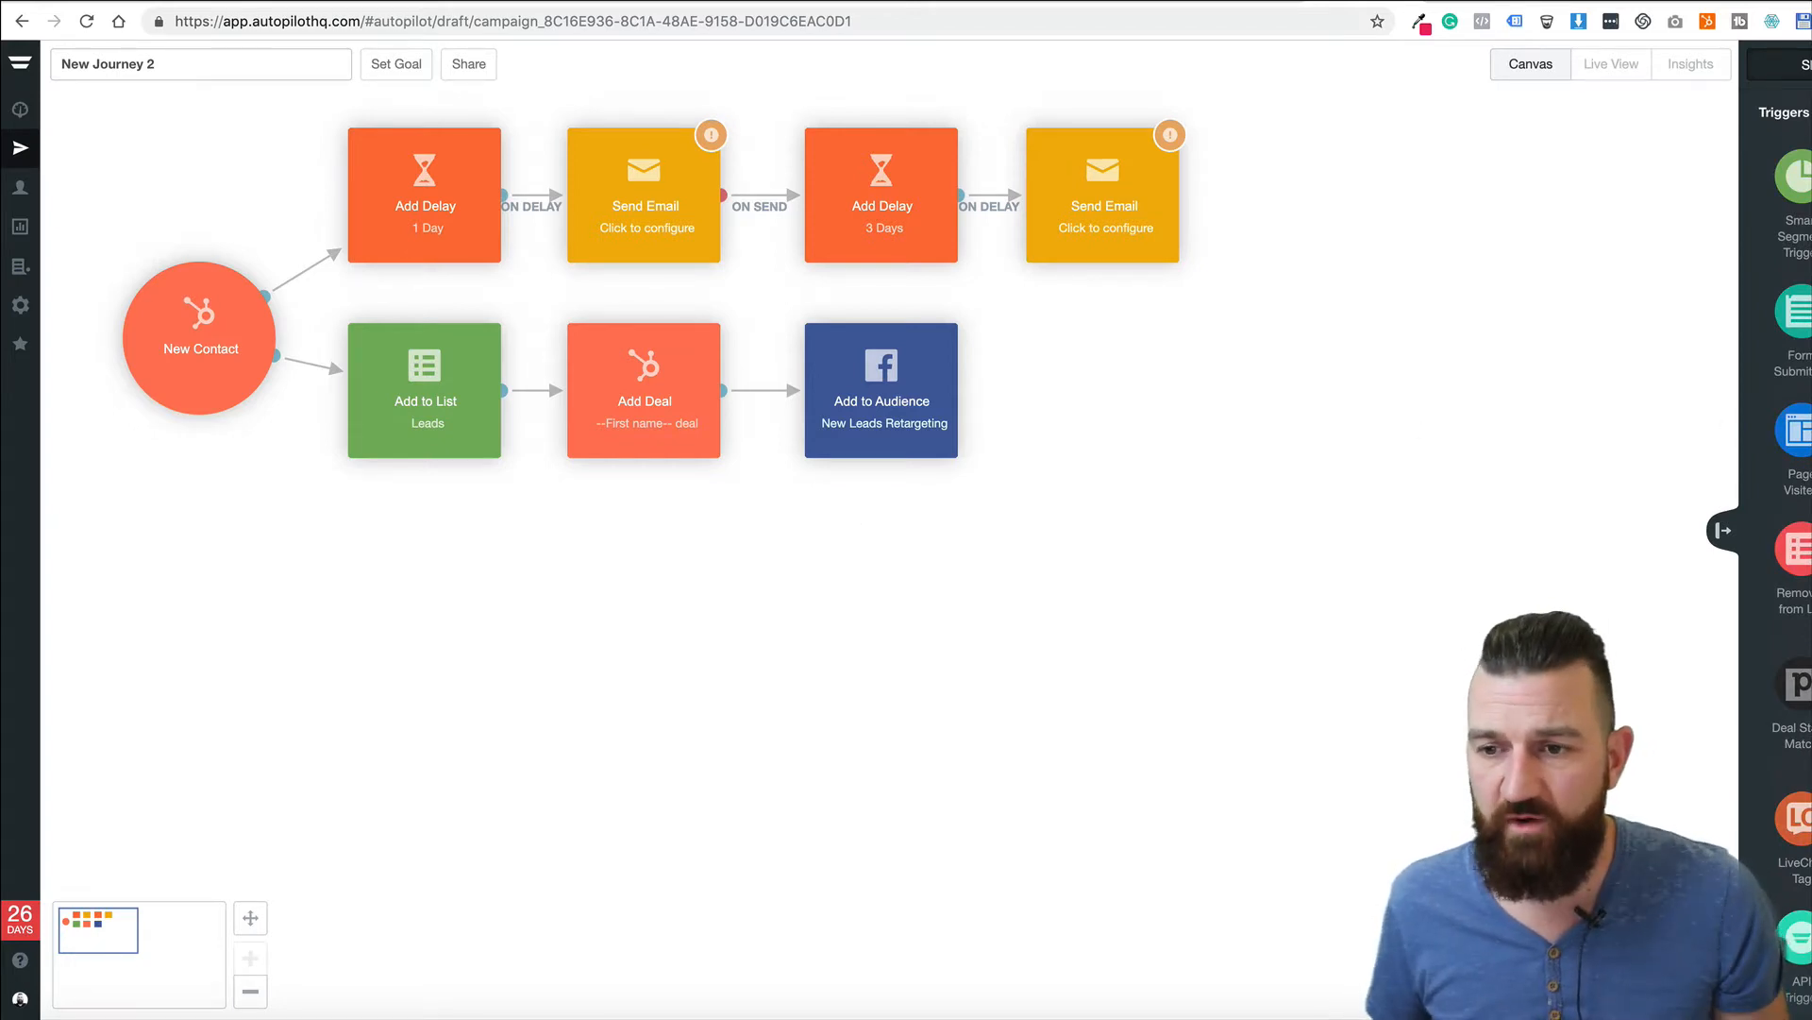
pyautogui.scroll(-8, 1794, 529)
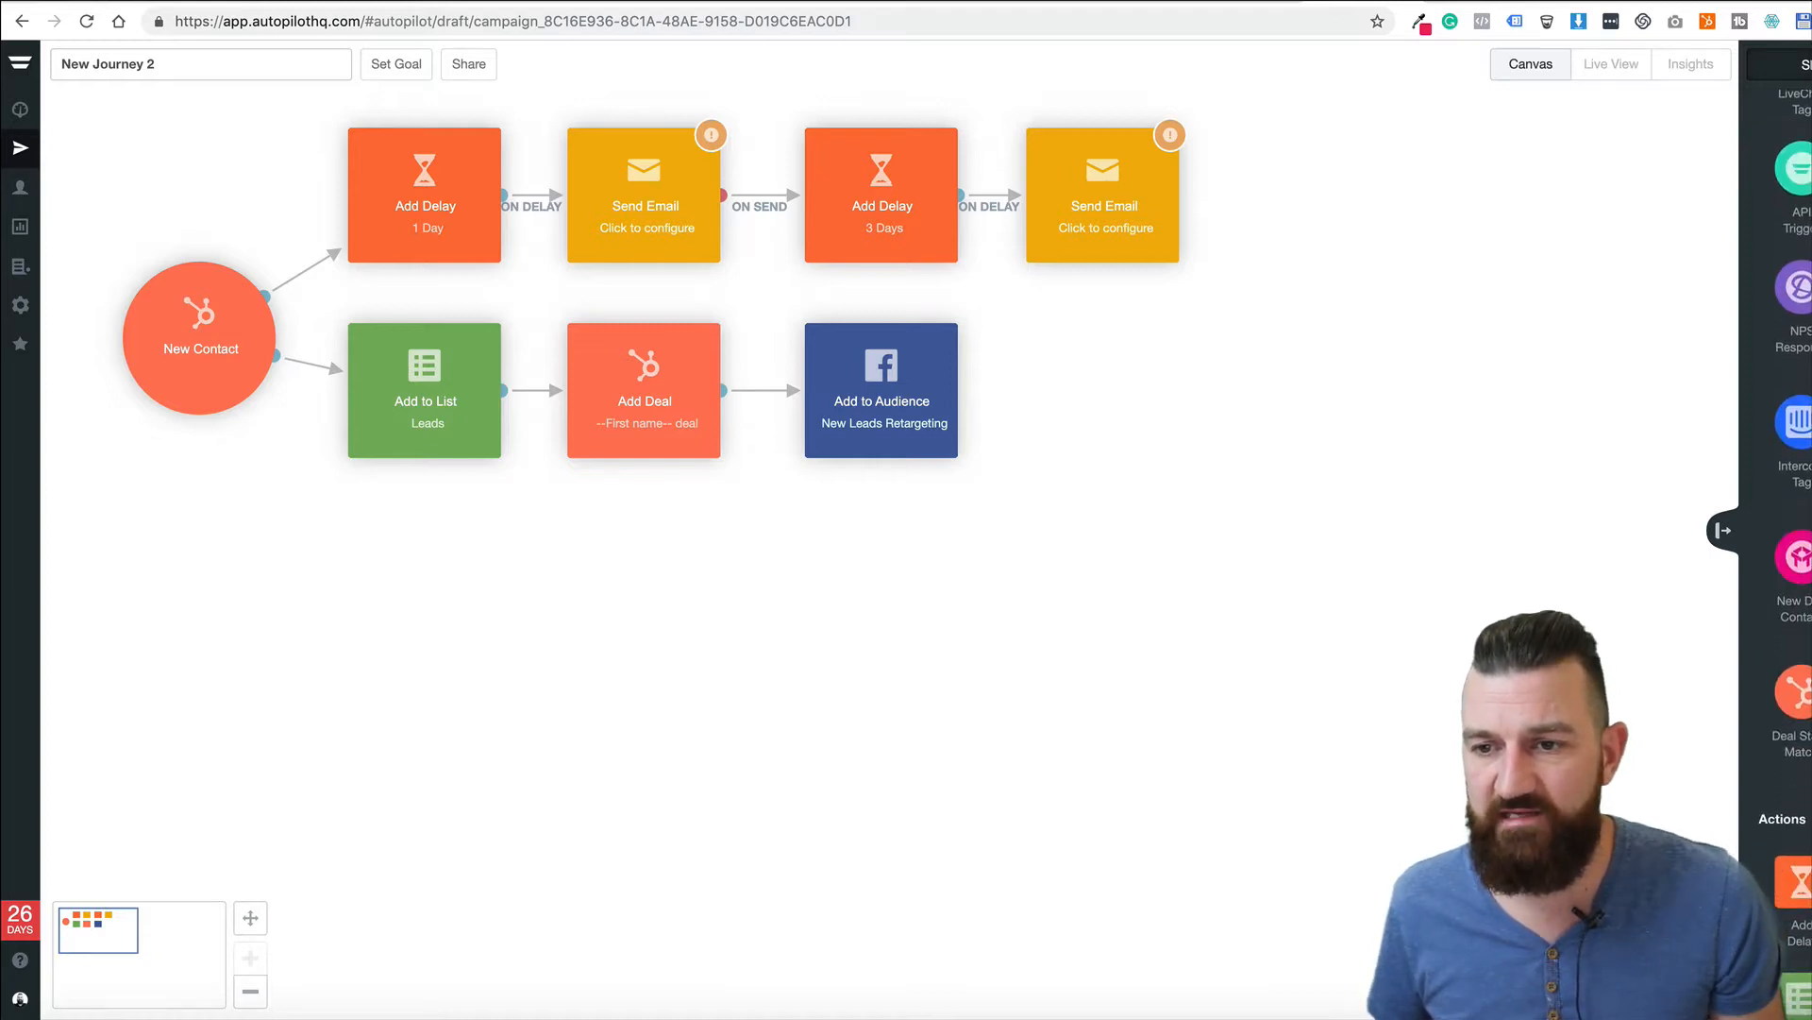
pyautogui.scroll(-7, 1794, 529)
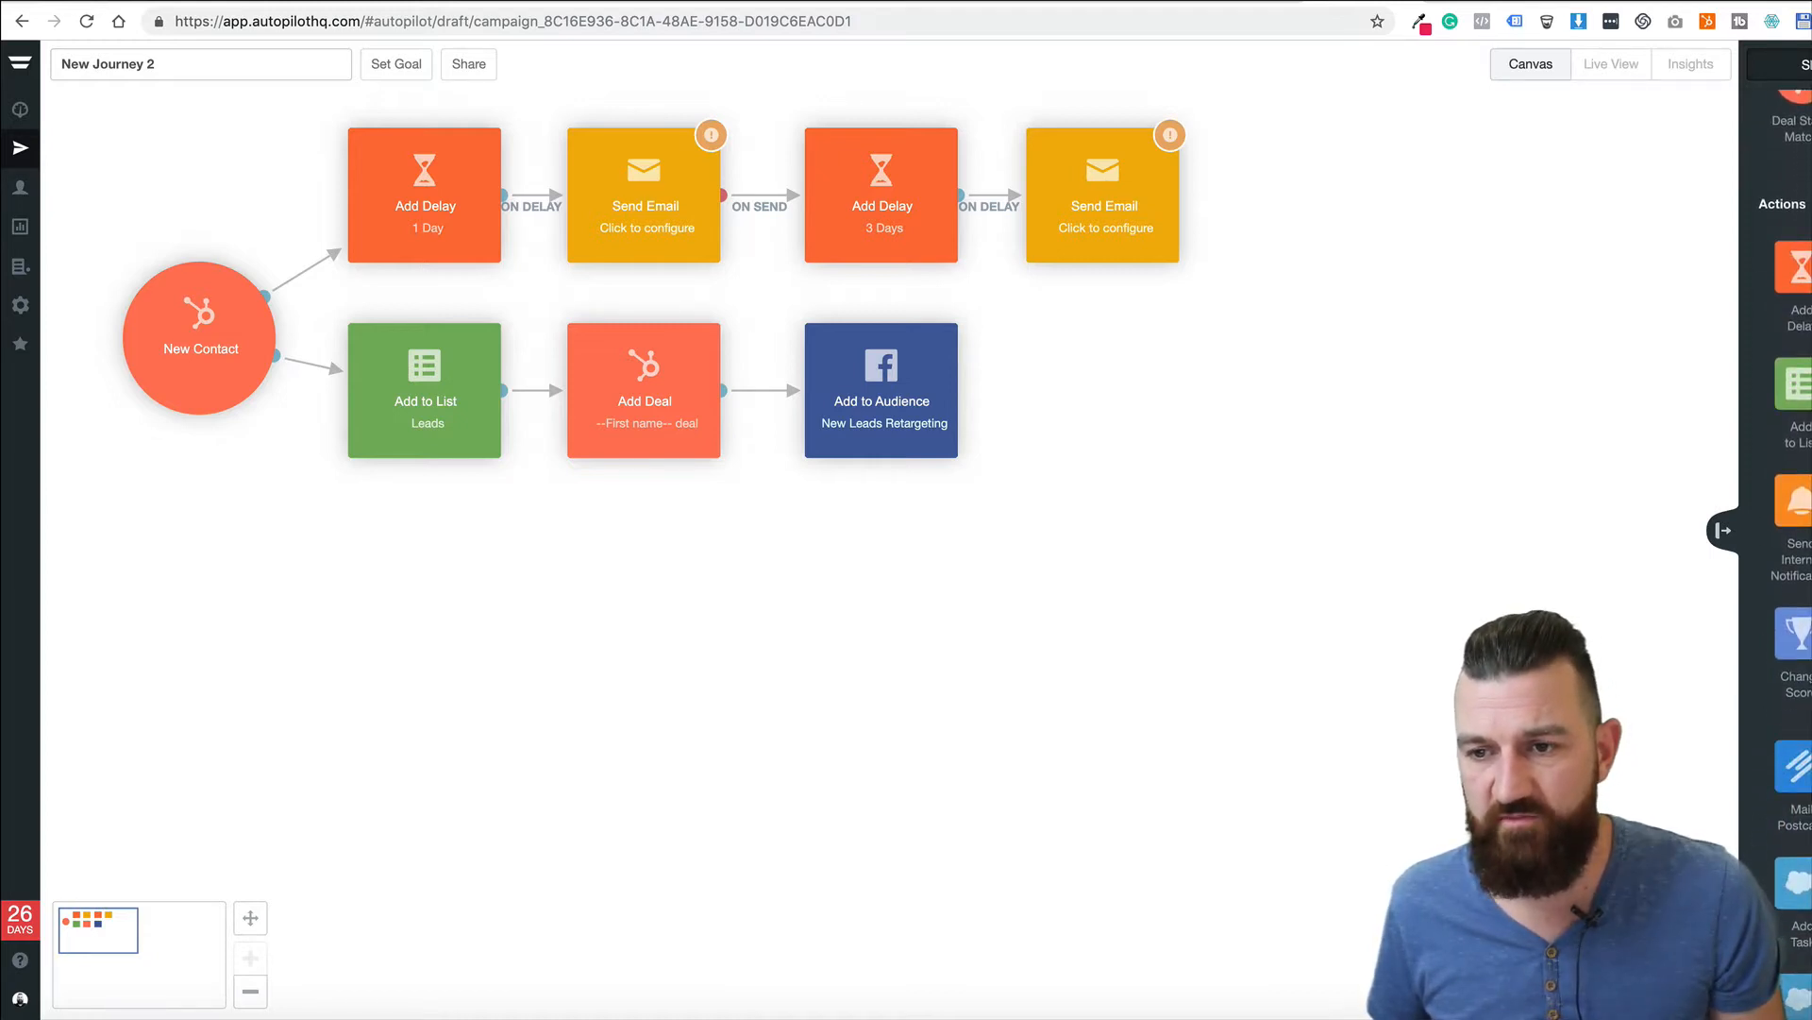
pyautogui.scroll(-2, 1793, 528)
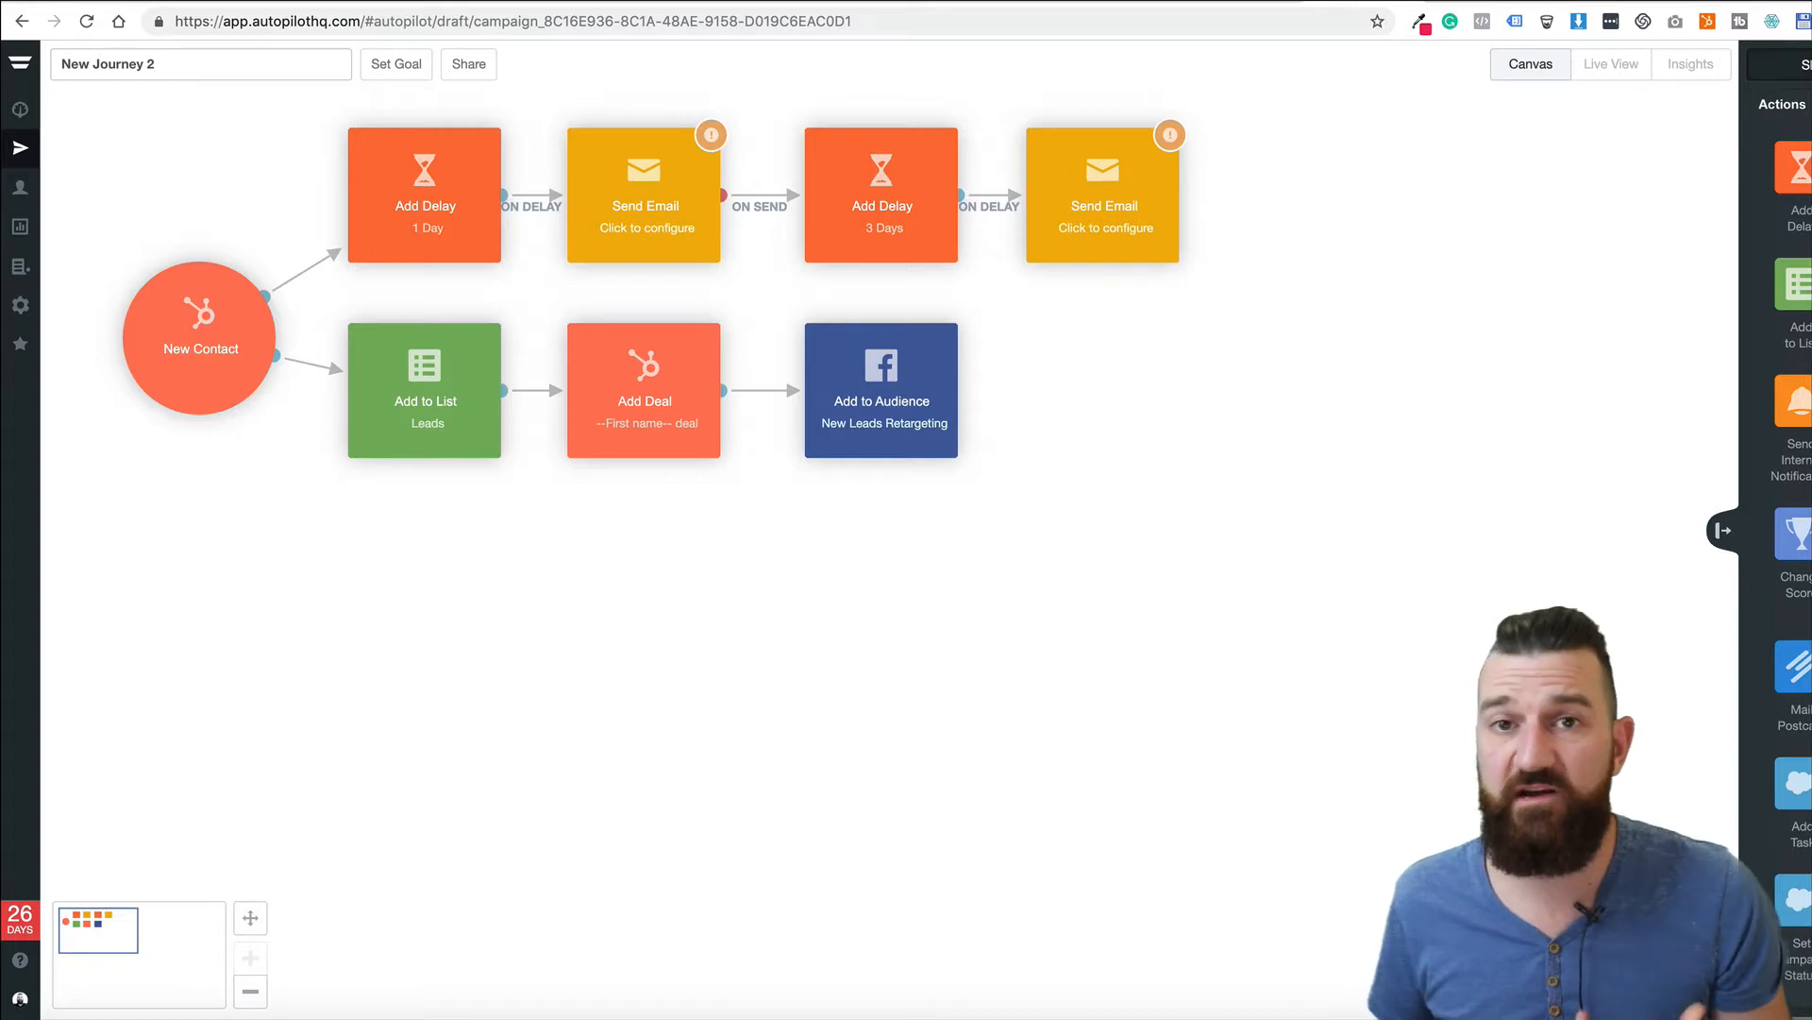
pyautogui.moveTo(1797, 536); pyautogui.dragTo(422, 640)
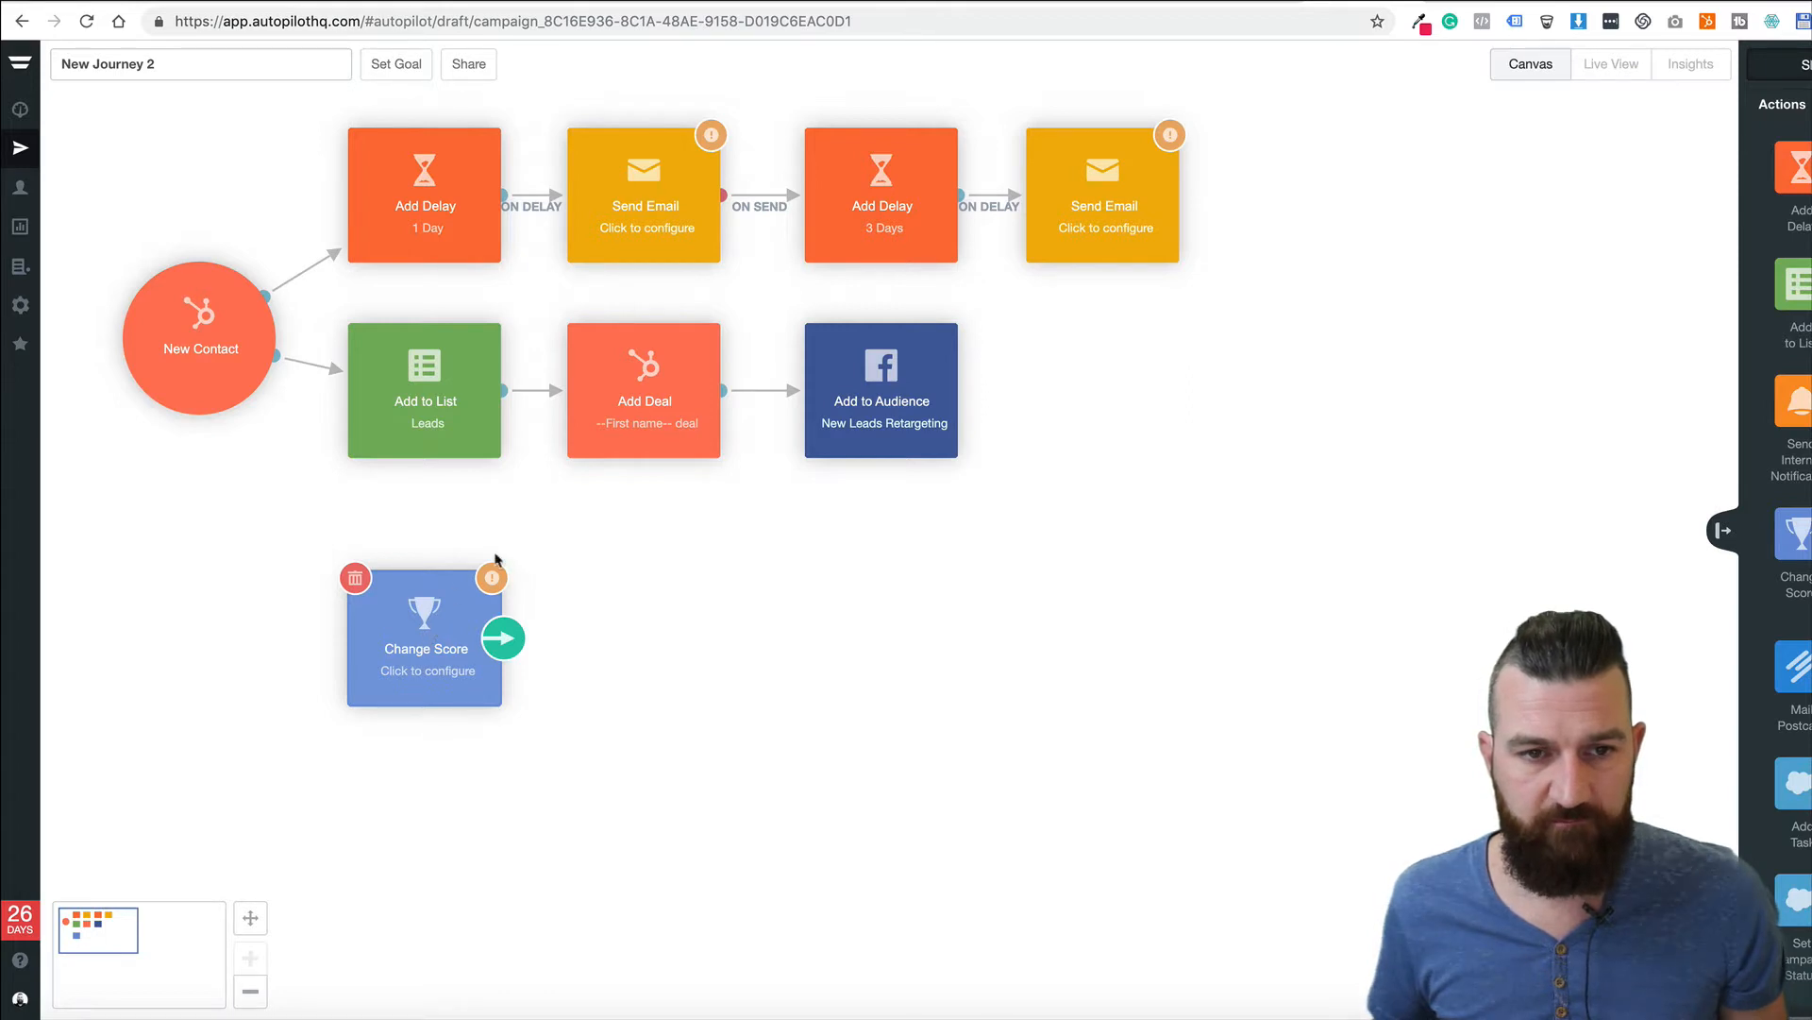
pyautogui.moveTo(490, 645); pyautogui.dragTo(704, 636)
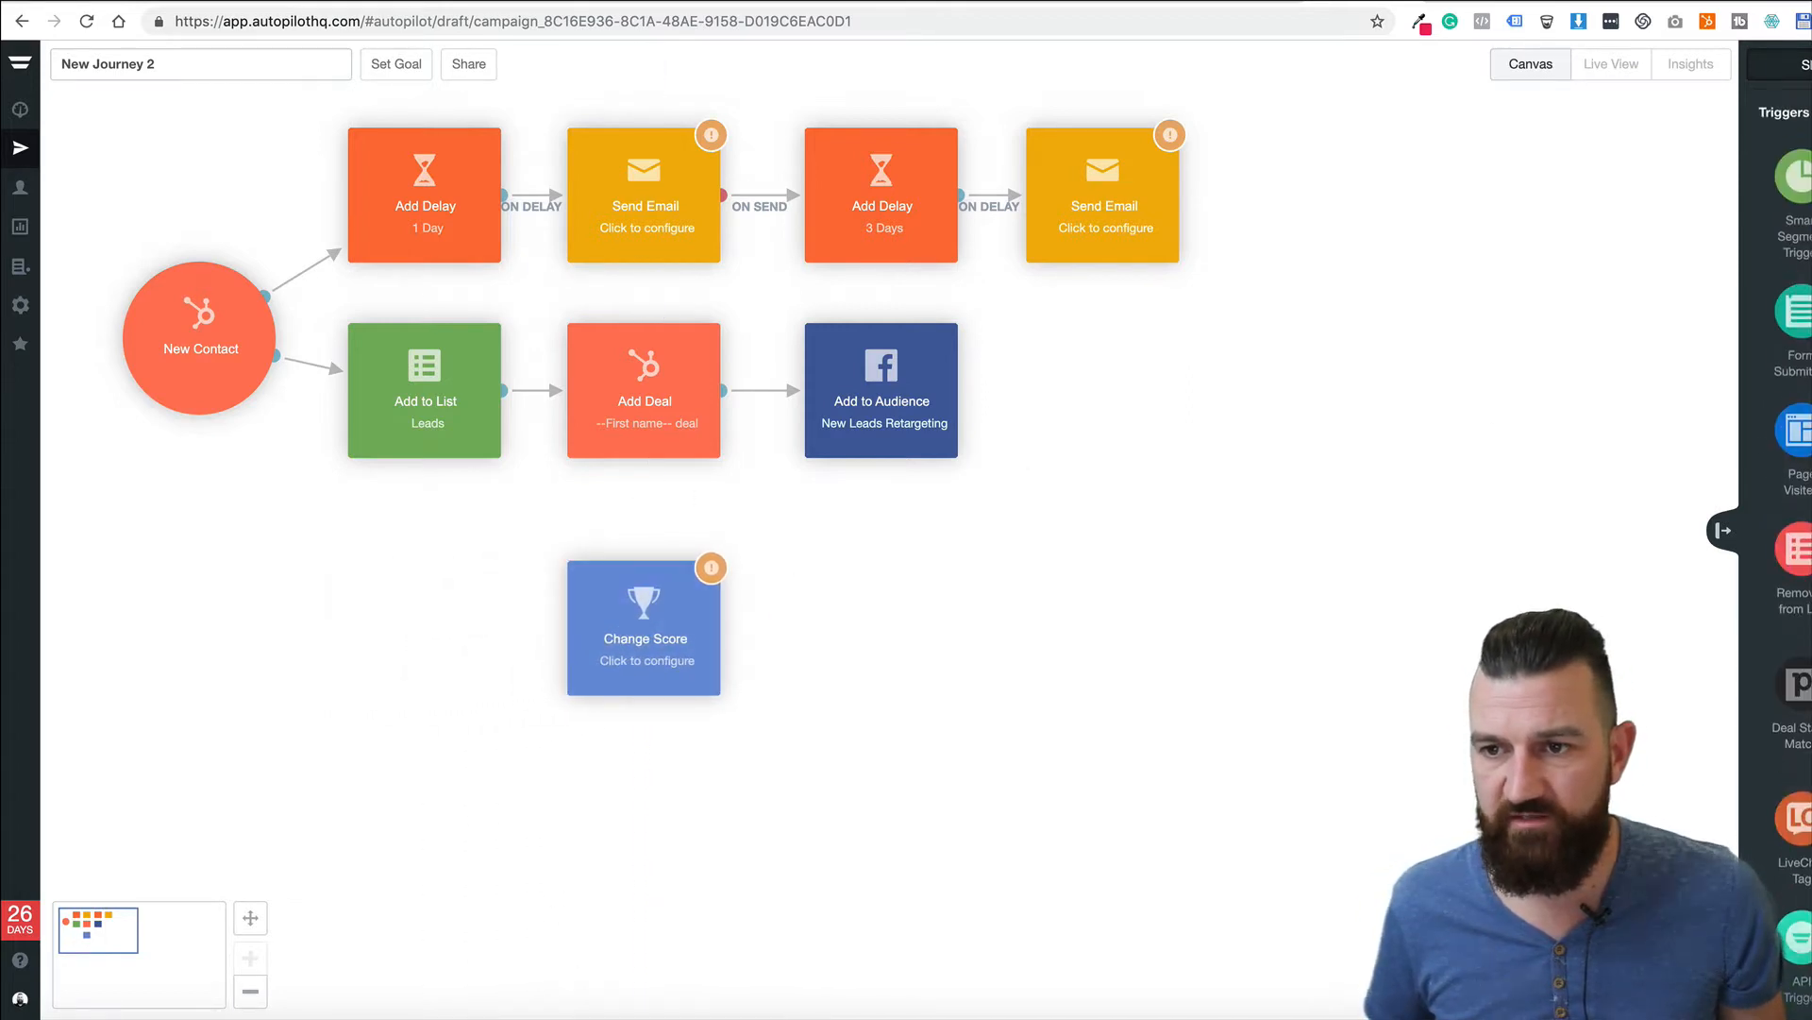
# Add an Email Activity trigger below the New Contact trigger and set it to Opened for any email
pyautogui.moveTo(1747, 390); pyautogui.dragTo(198, 628)
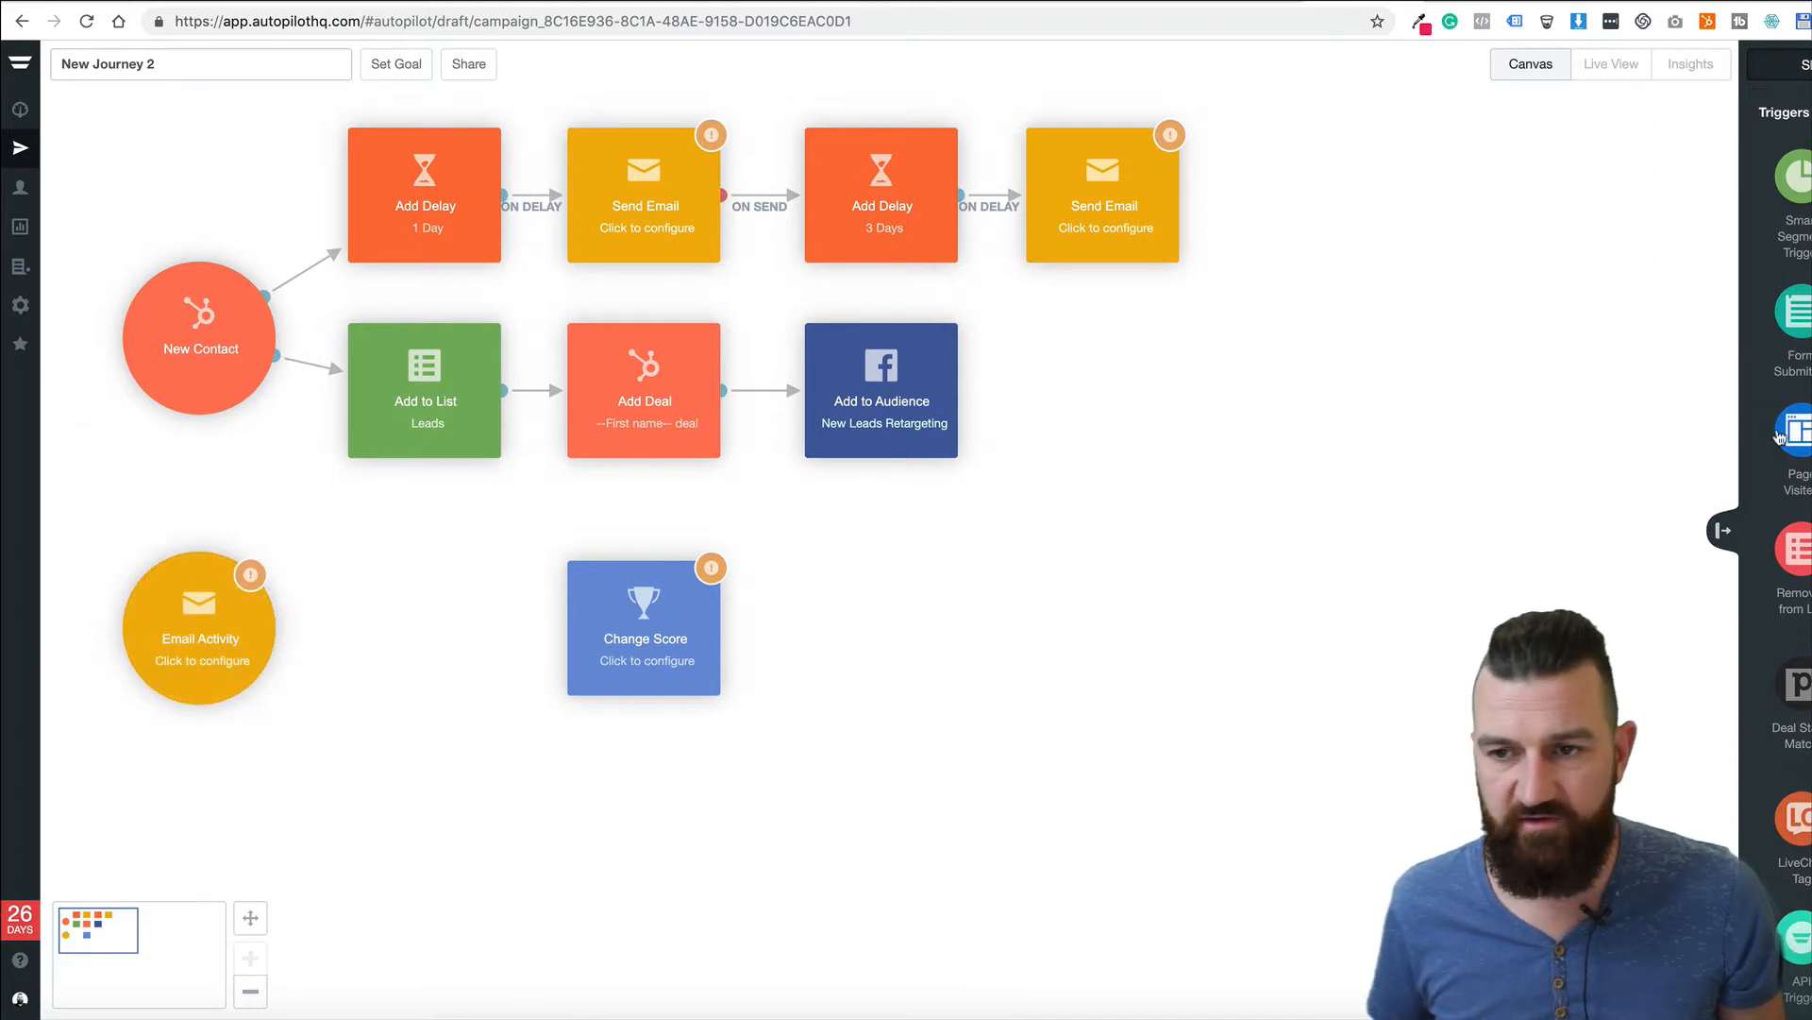
pyautogui.click(257, 614)
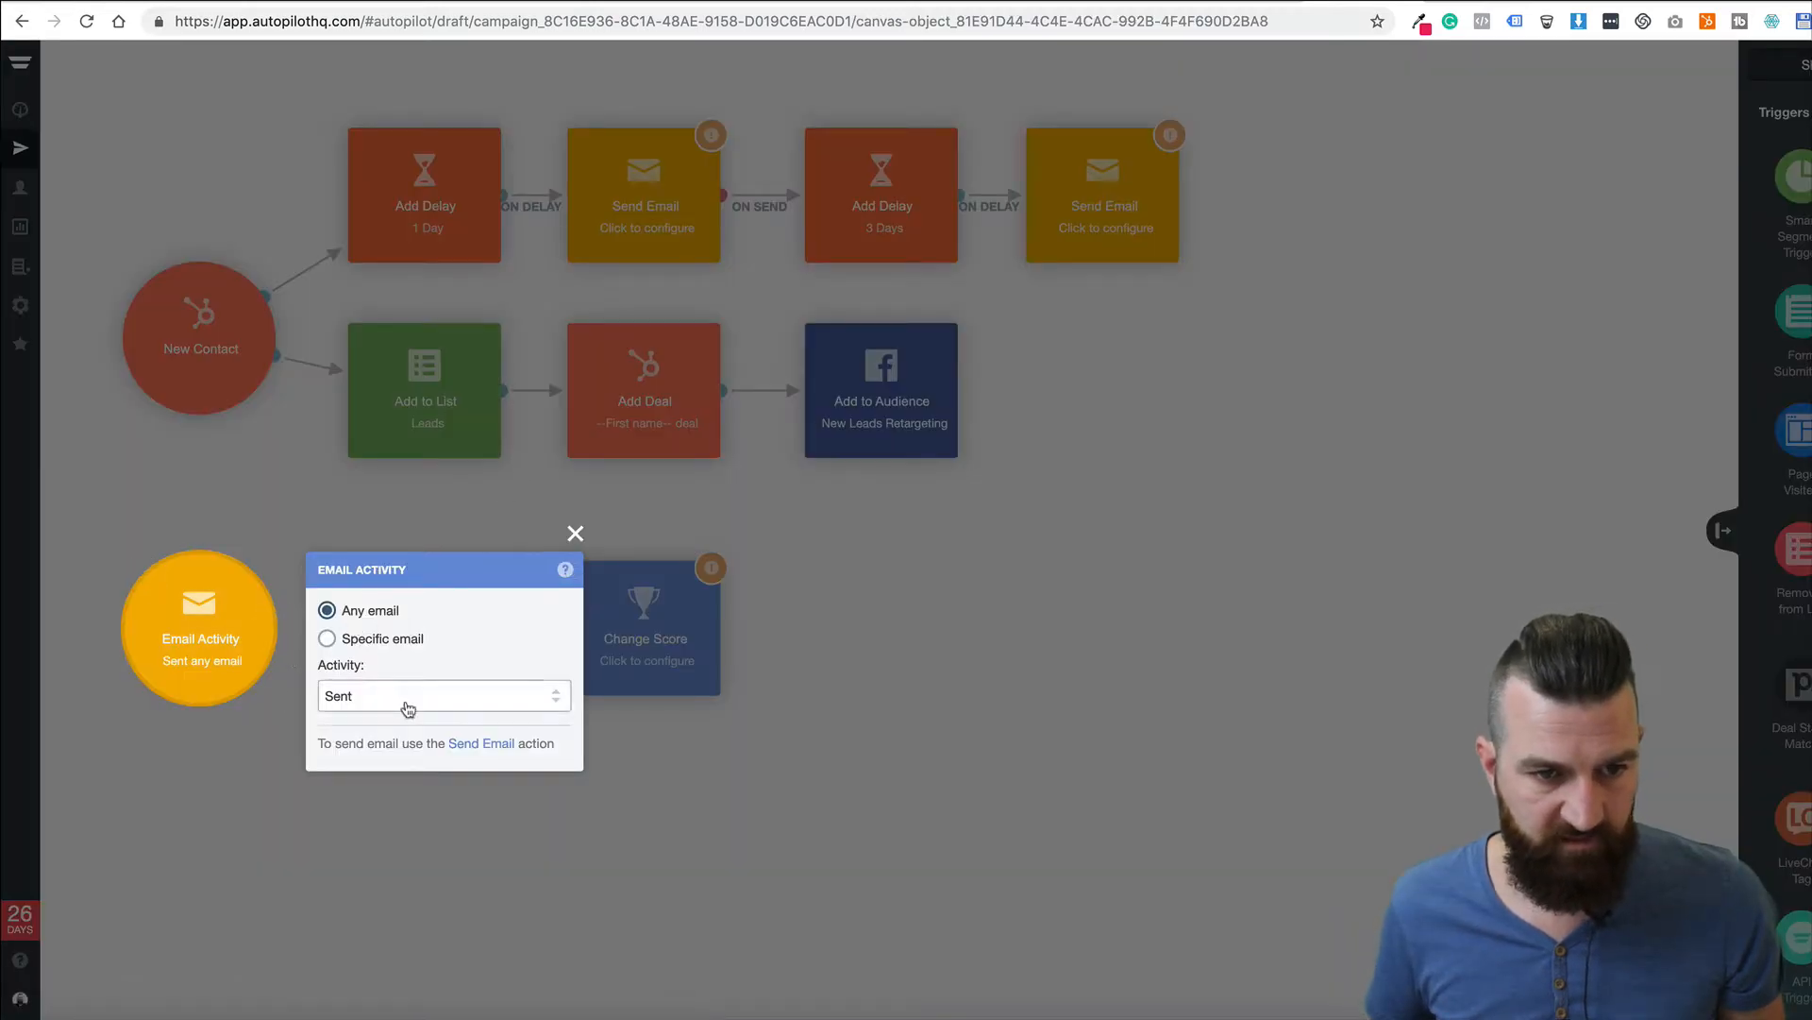
pyautogui.click(413, 707)
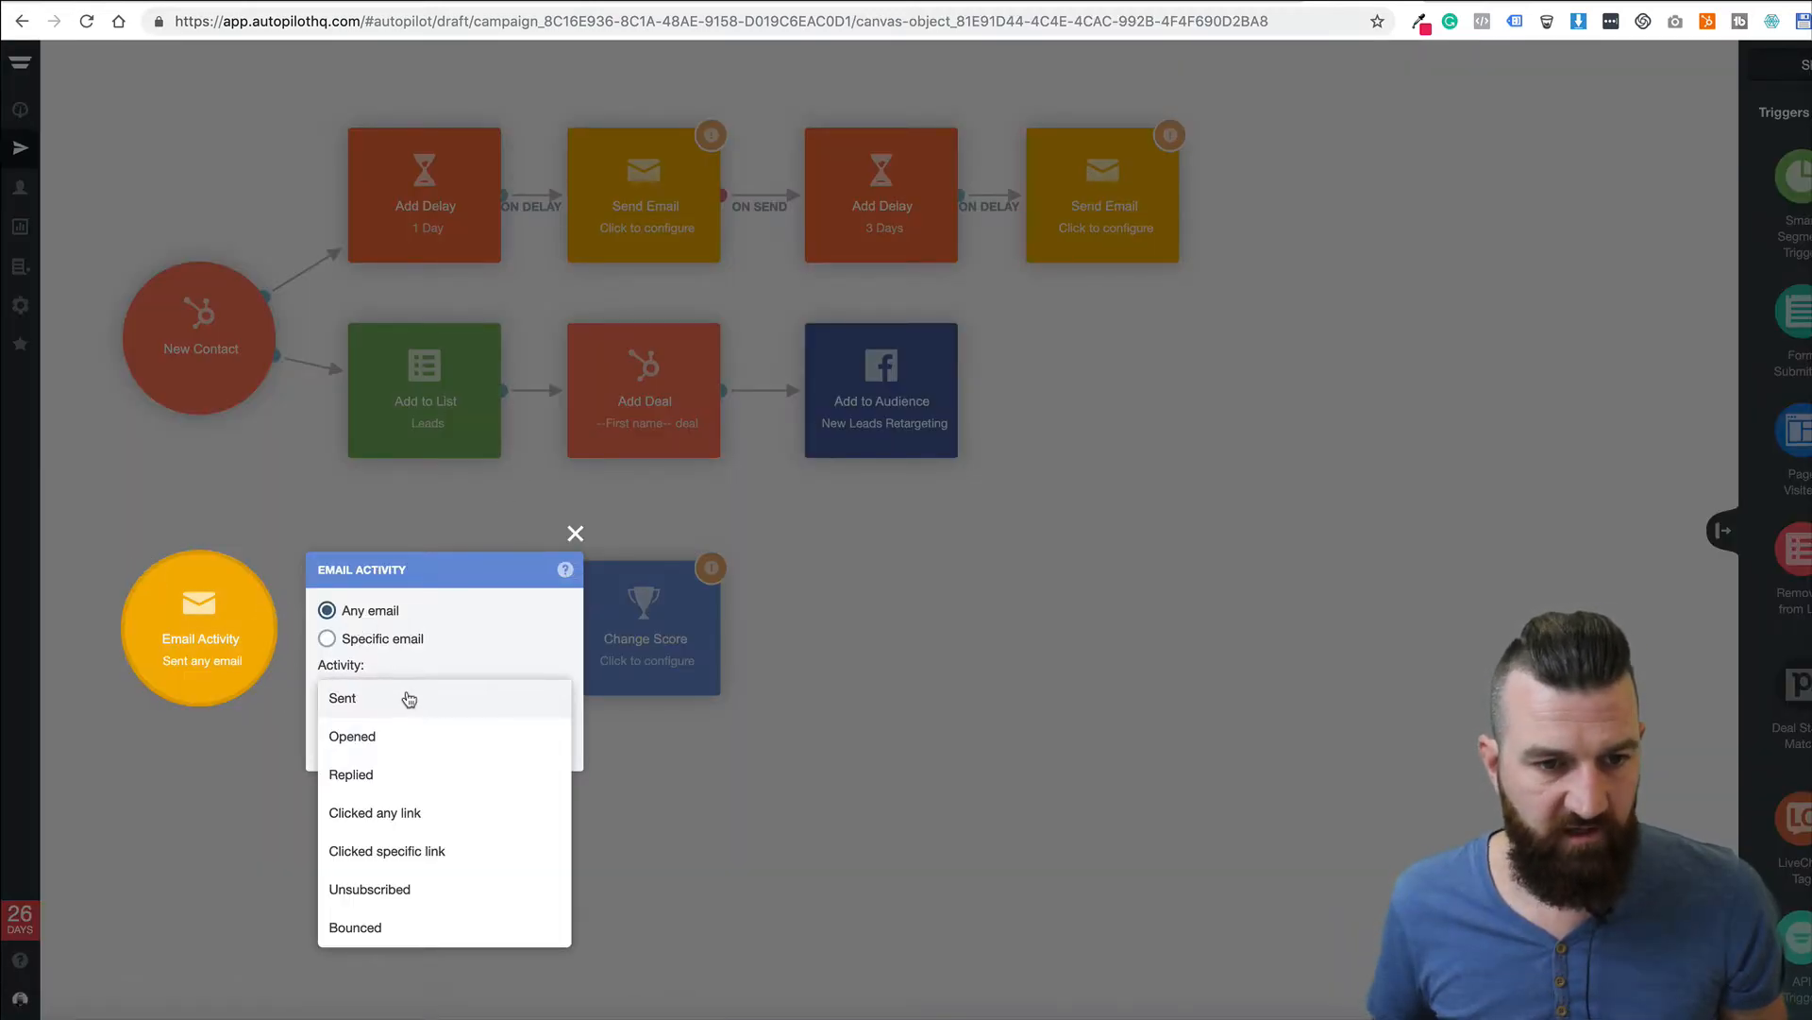
pyautogui.click(396, 736)
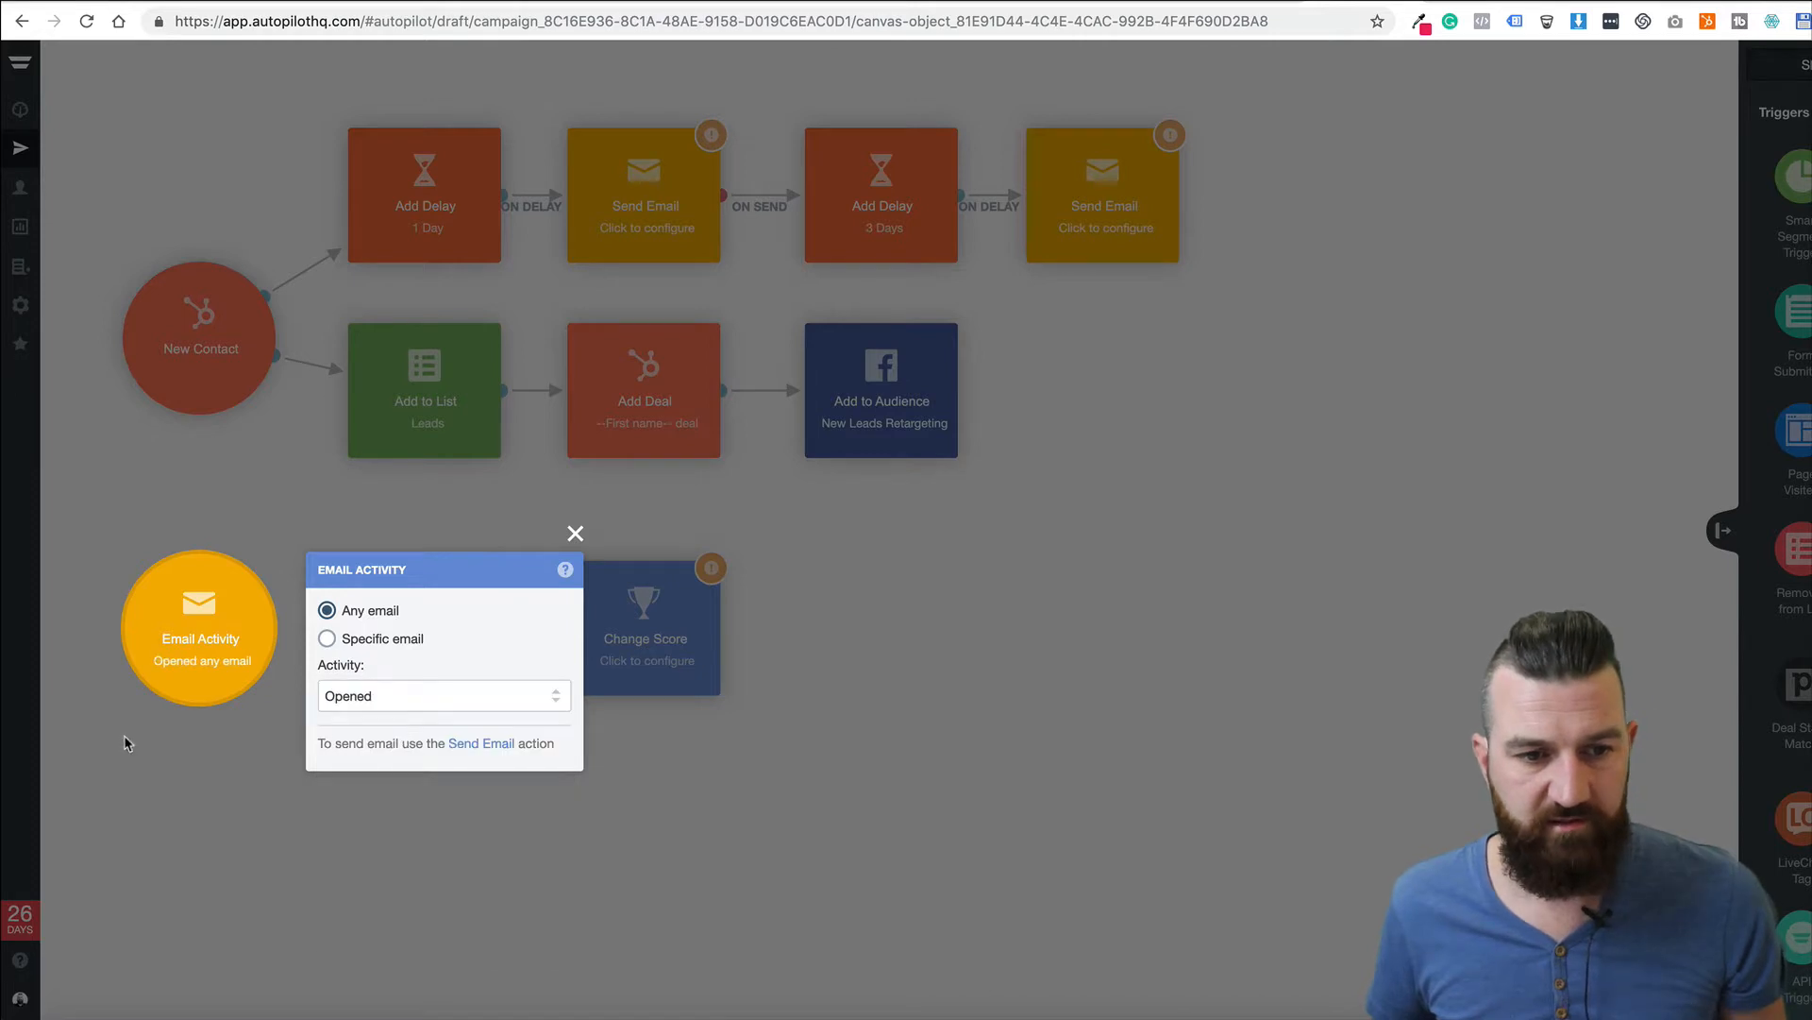
pyautogui.click(211, 740)
# Connect the Email Activity trigger to the Change Score action and have it increase Lead Score by 1
pyautogui.moveTo(275, 627); pyautogui.dragTo(369, 648)
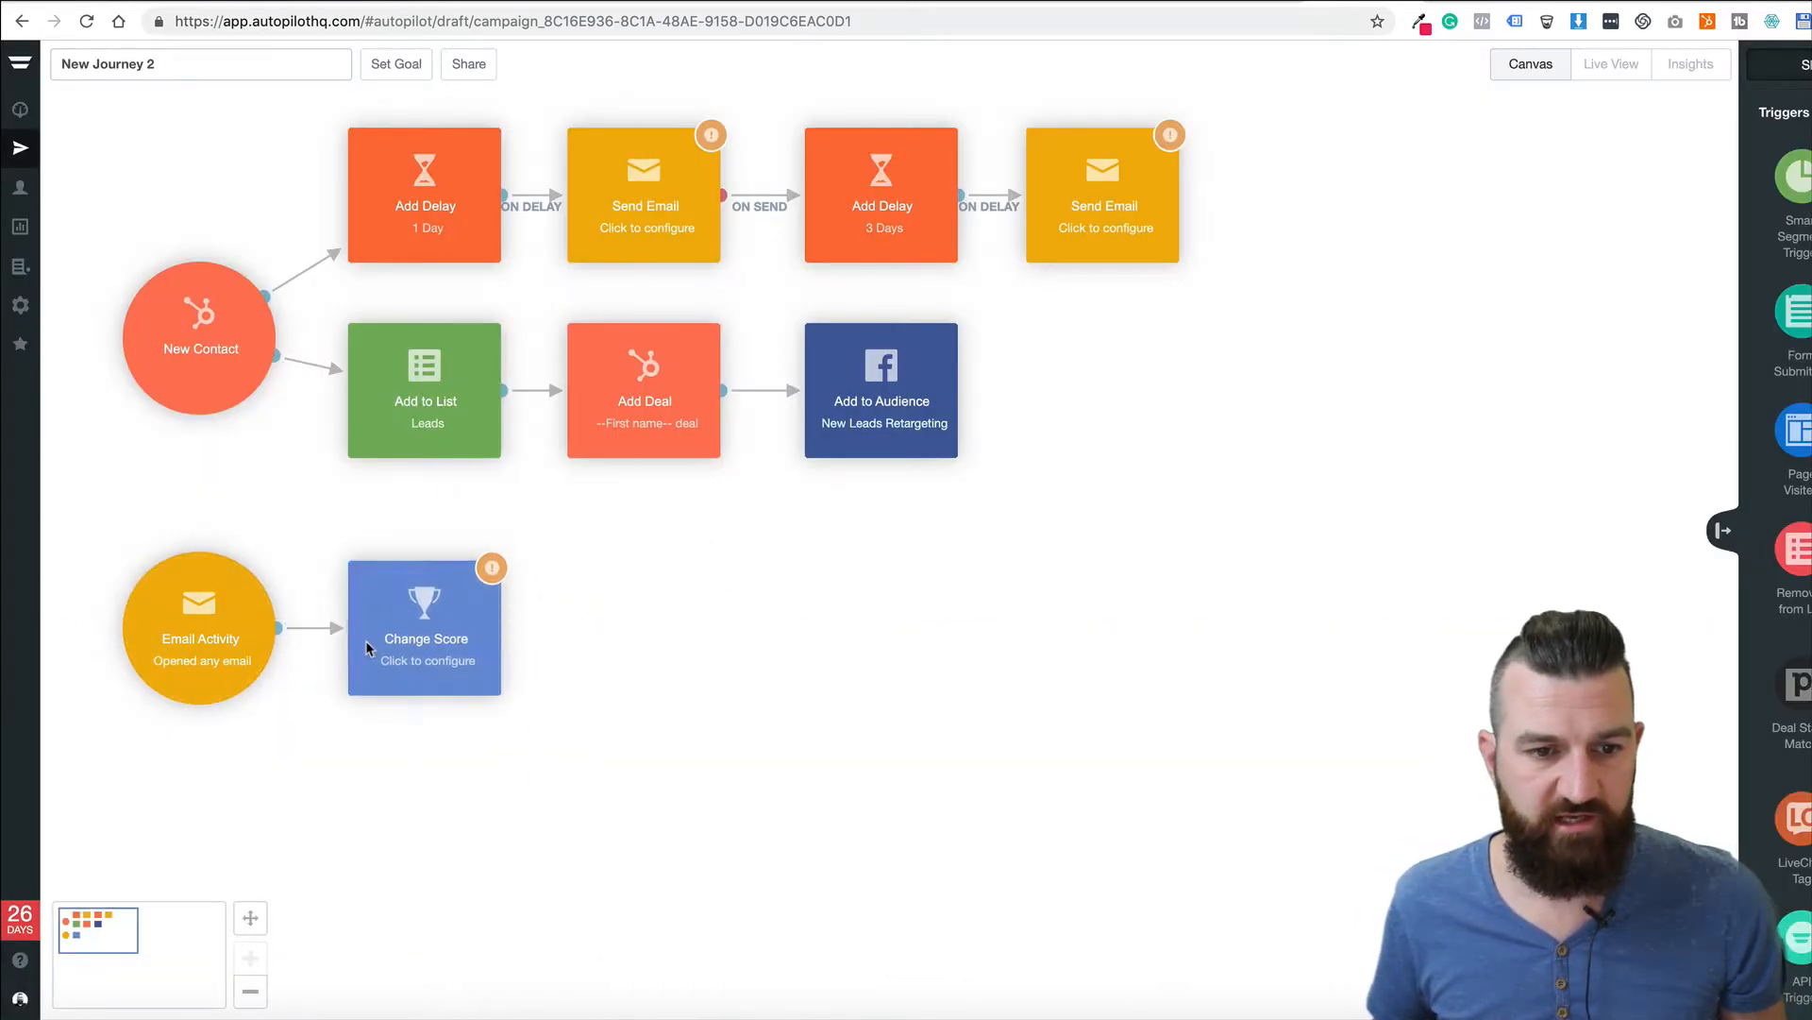
pyautogui.click(369, 648)
pyautogui.click(630, 648)
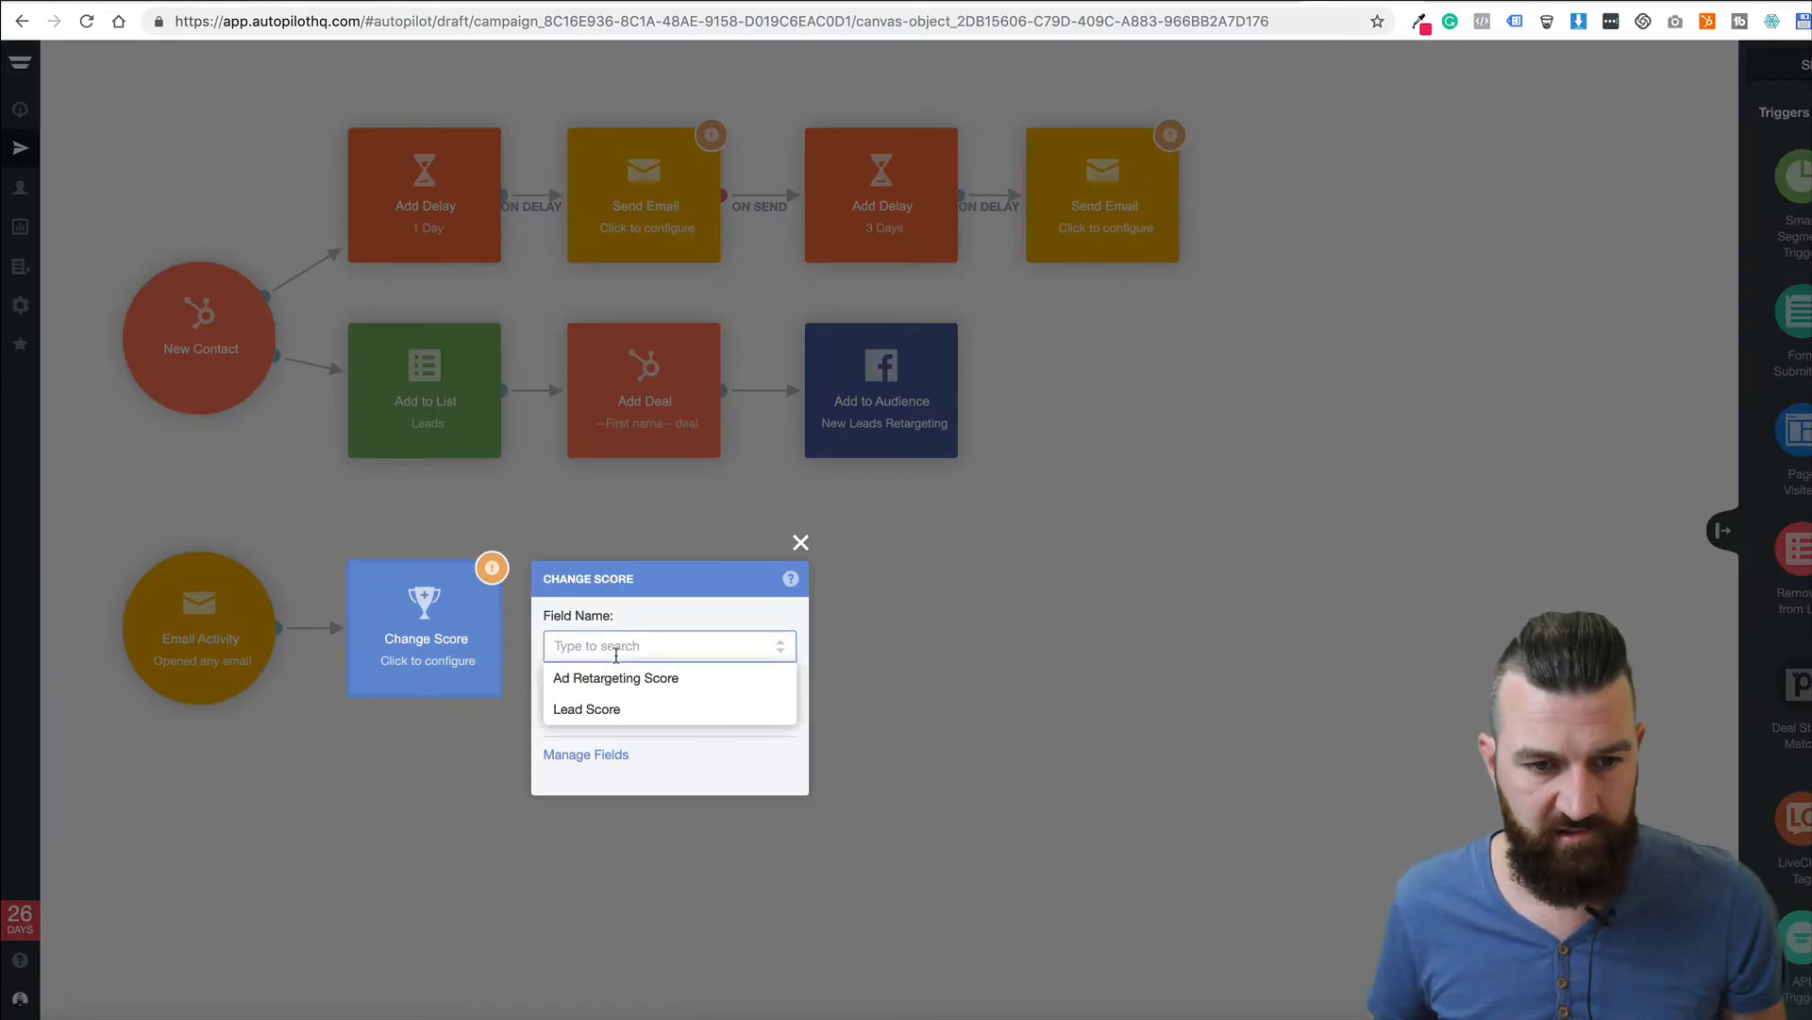
pyautogui.click(594, 708)
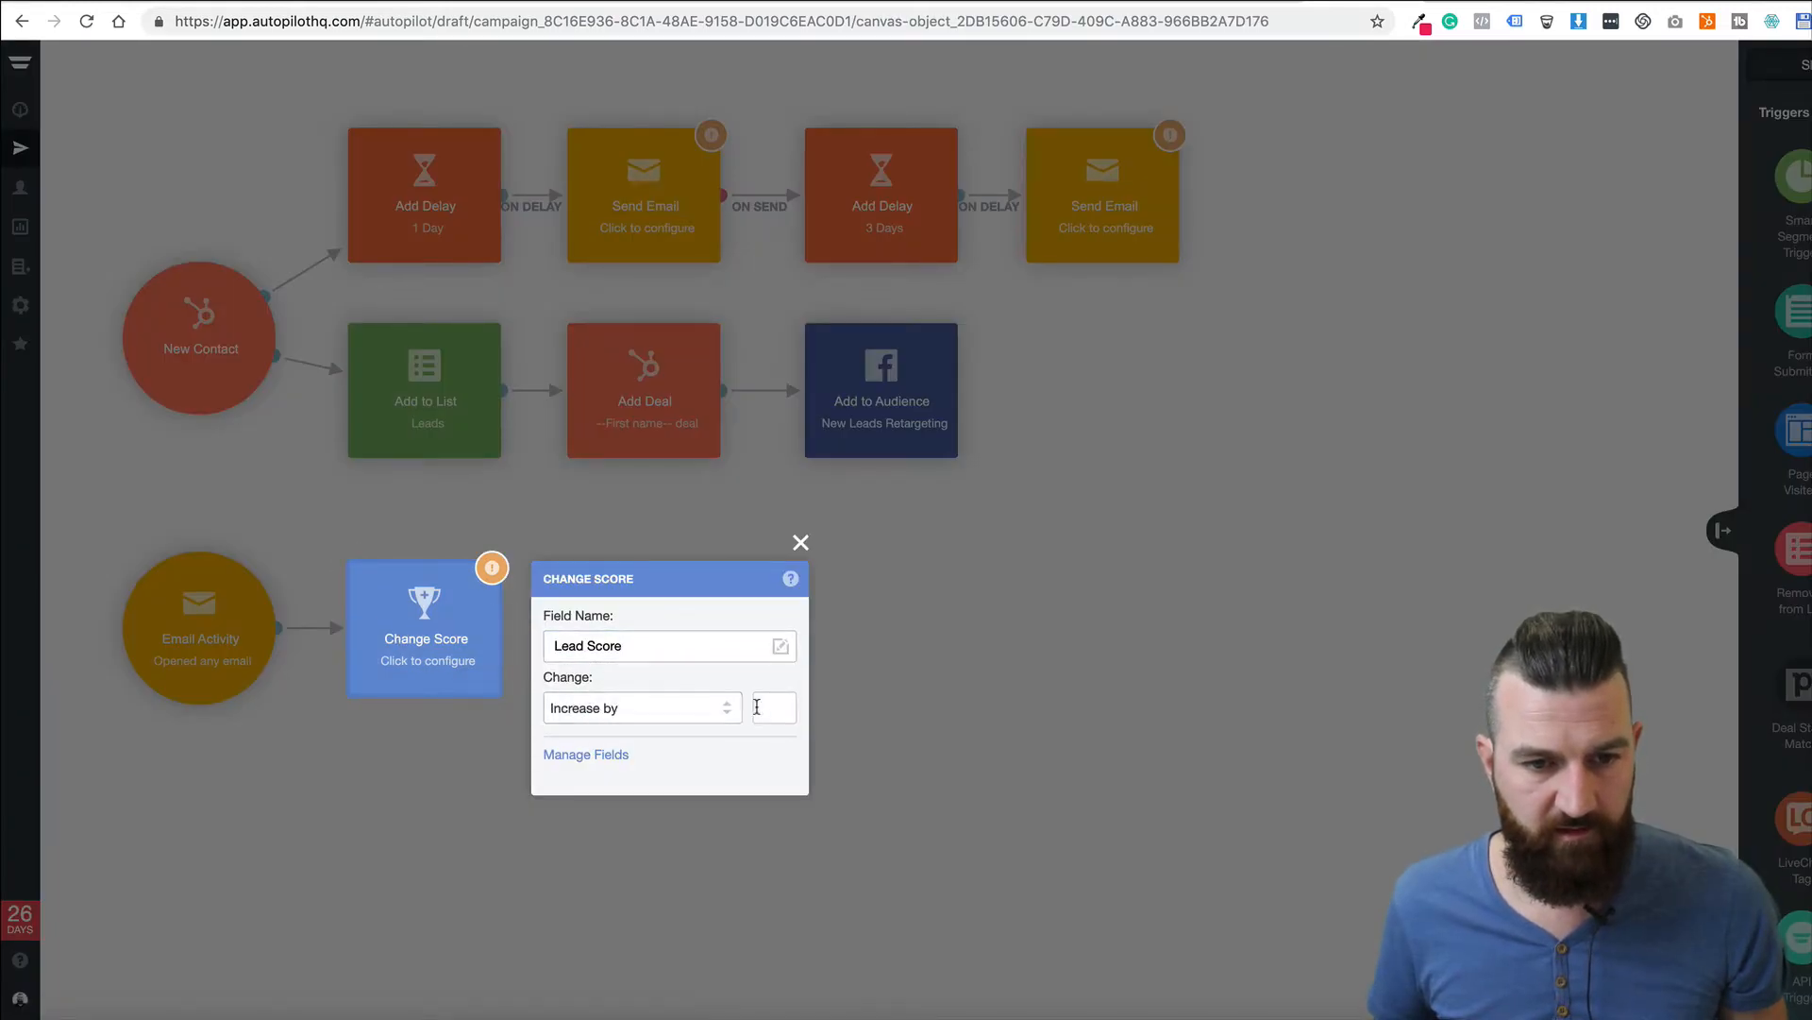
pyautogui.write('1')
pyautogui.click(984, 615)
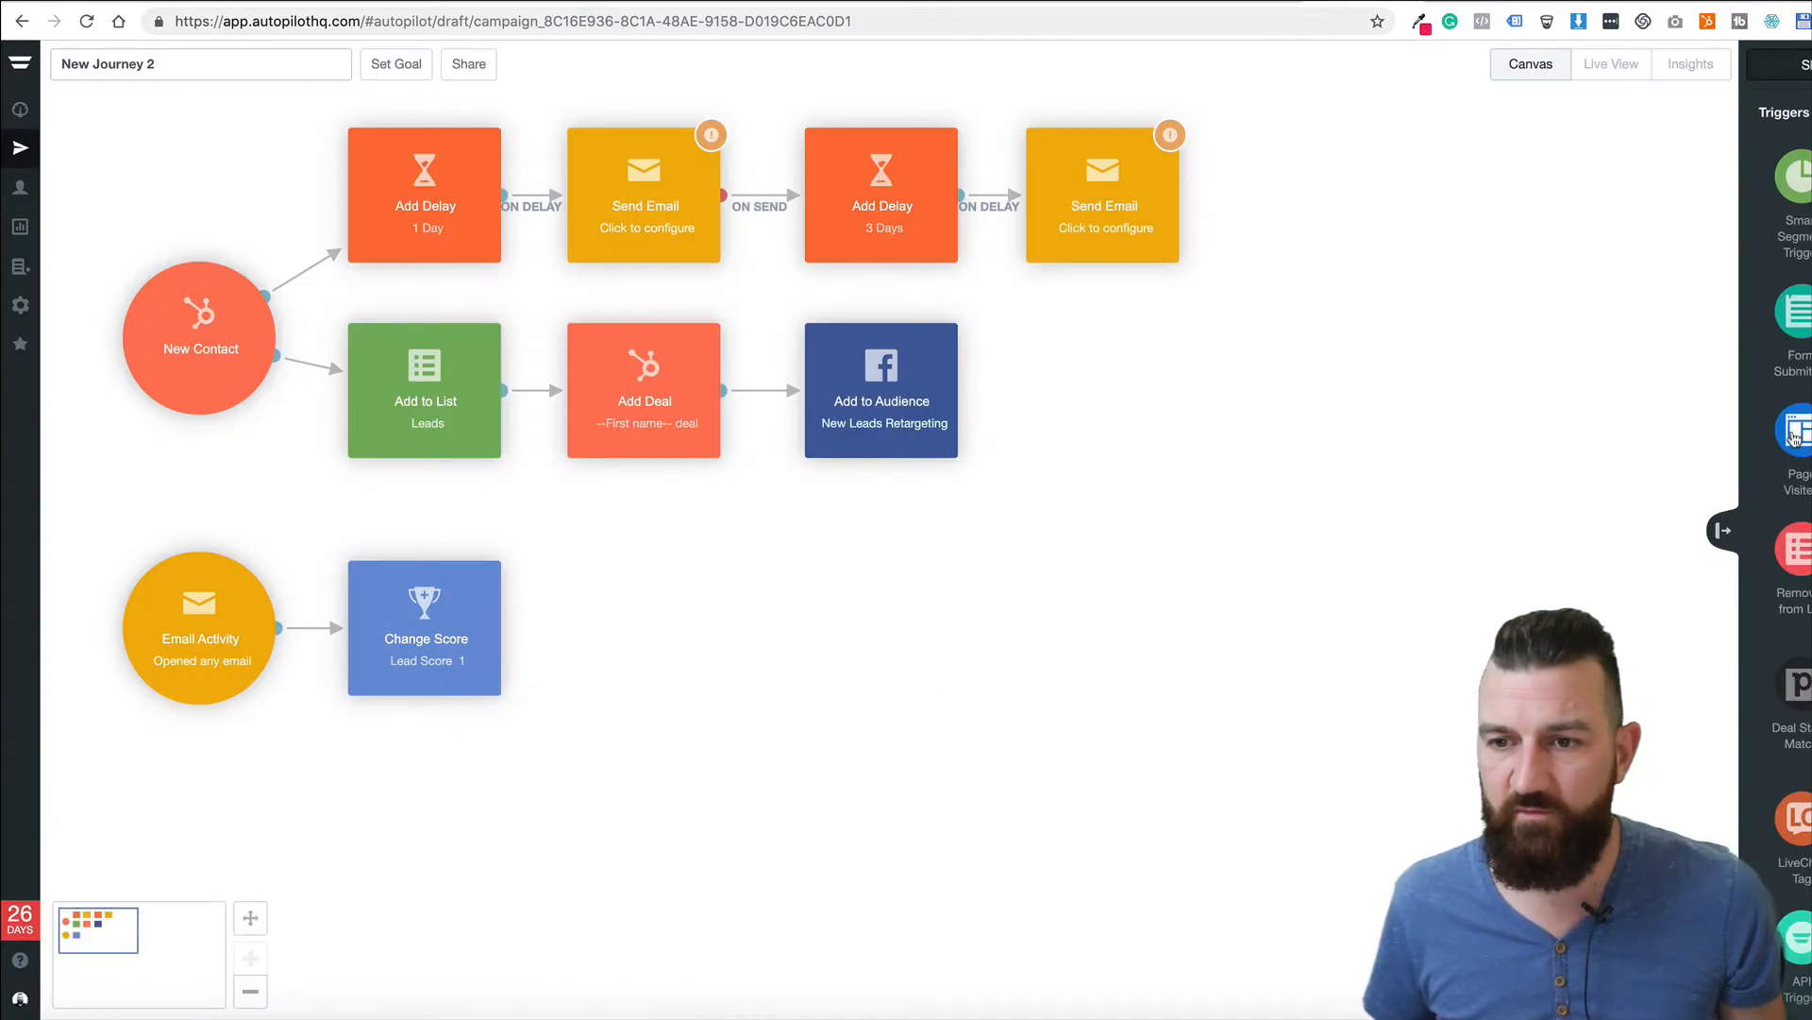
# Add a Page Visited trigger below the Email Activity trigger and connect it to the same Change Score action
pyautogui.moveTo(1793, 436); pyautogui.dragTo(182, 826)
pyautogui.scroll(-1, 477, 827)
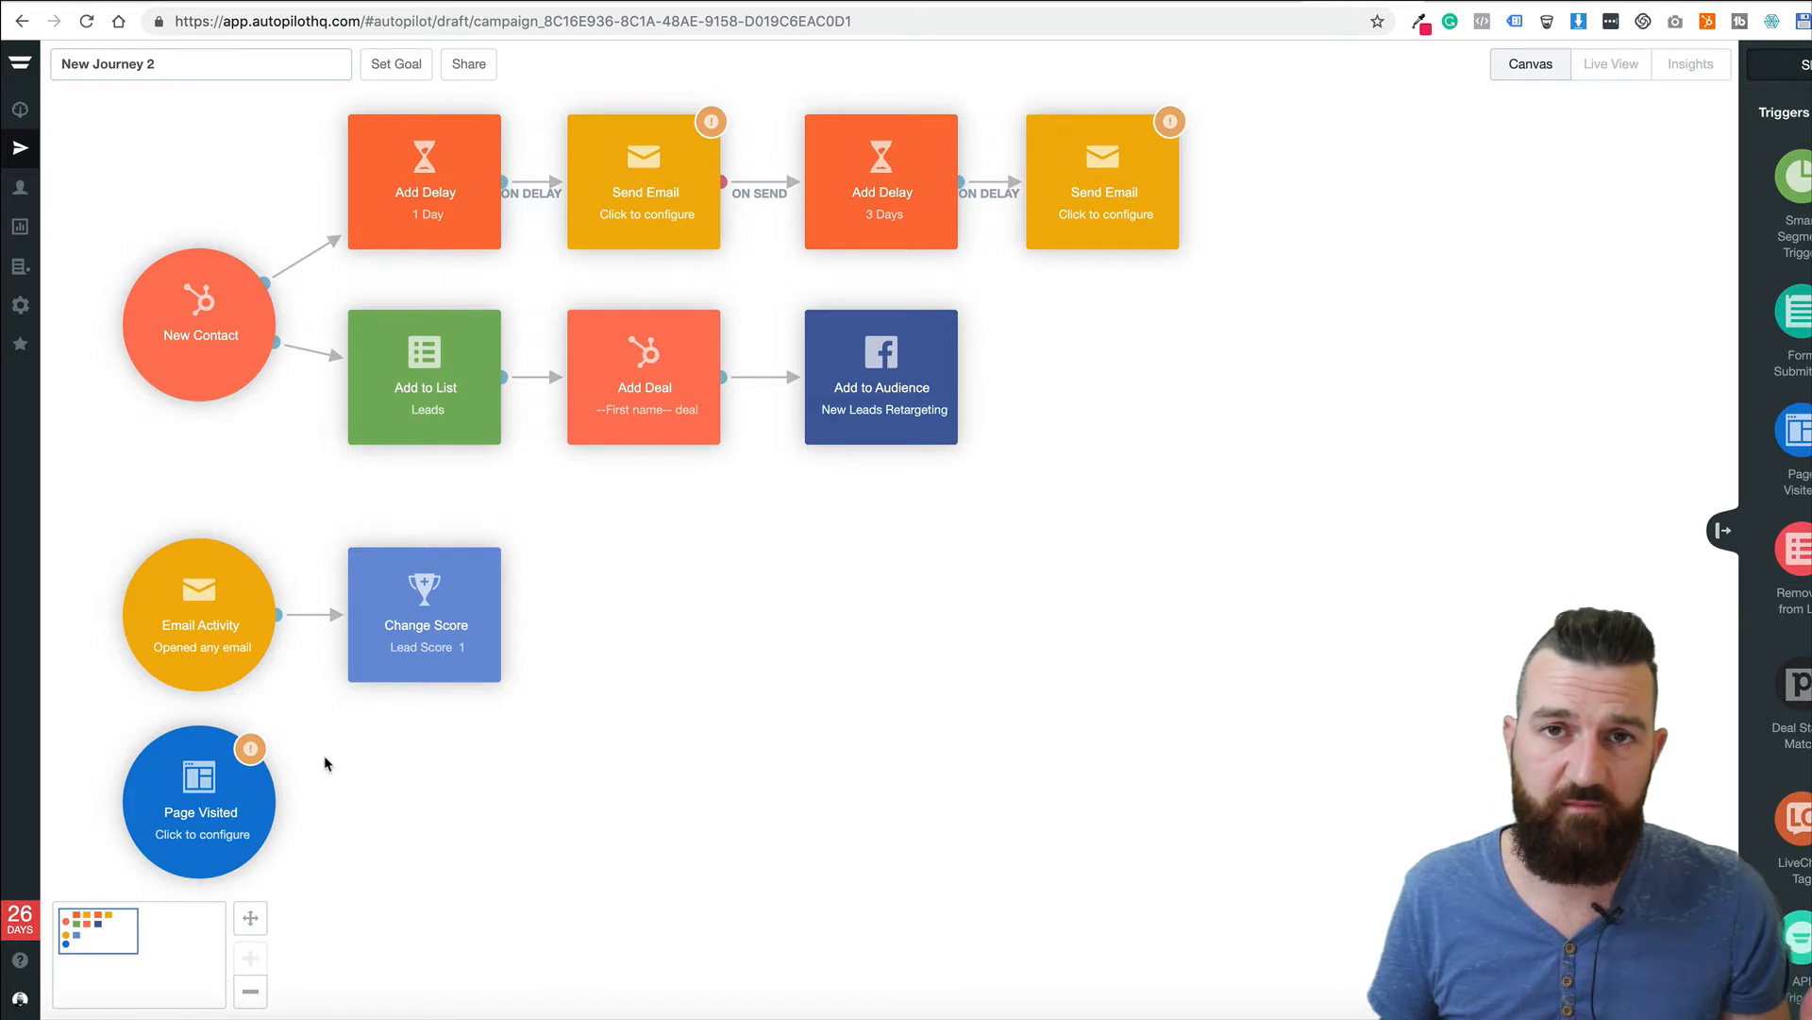
pyautogui.moveTo(168, 788)
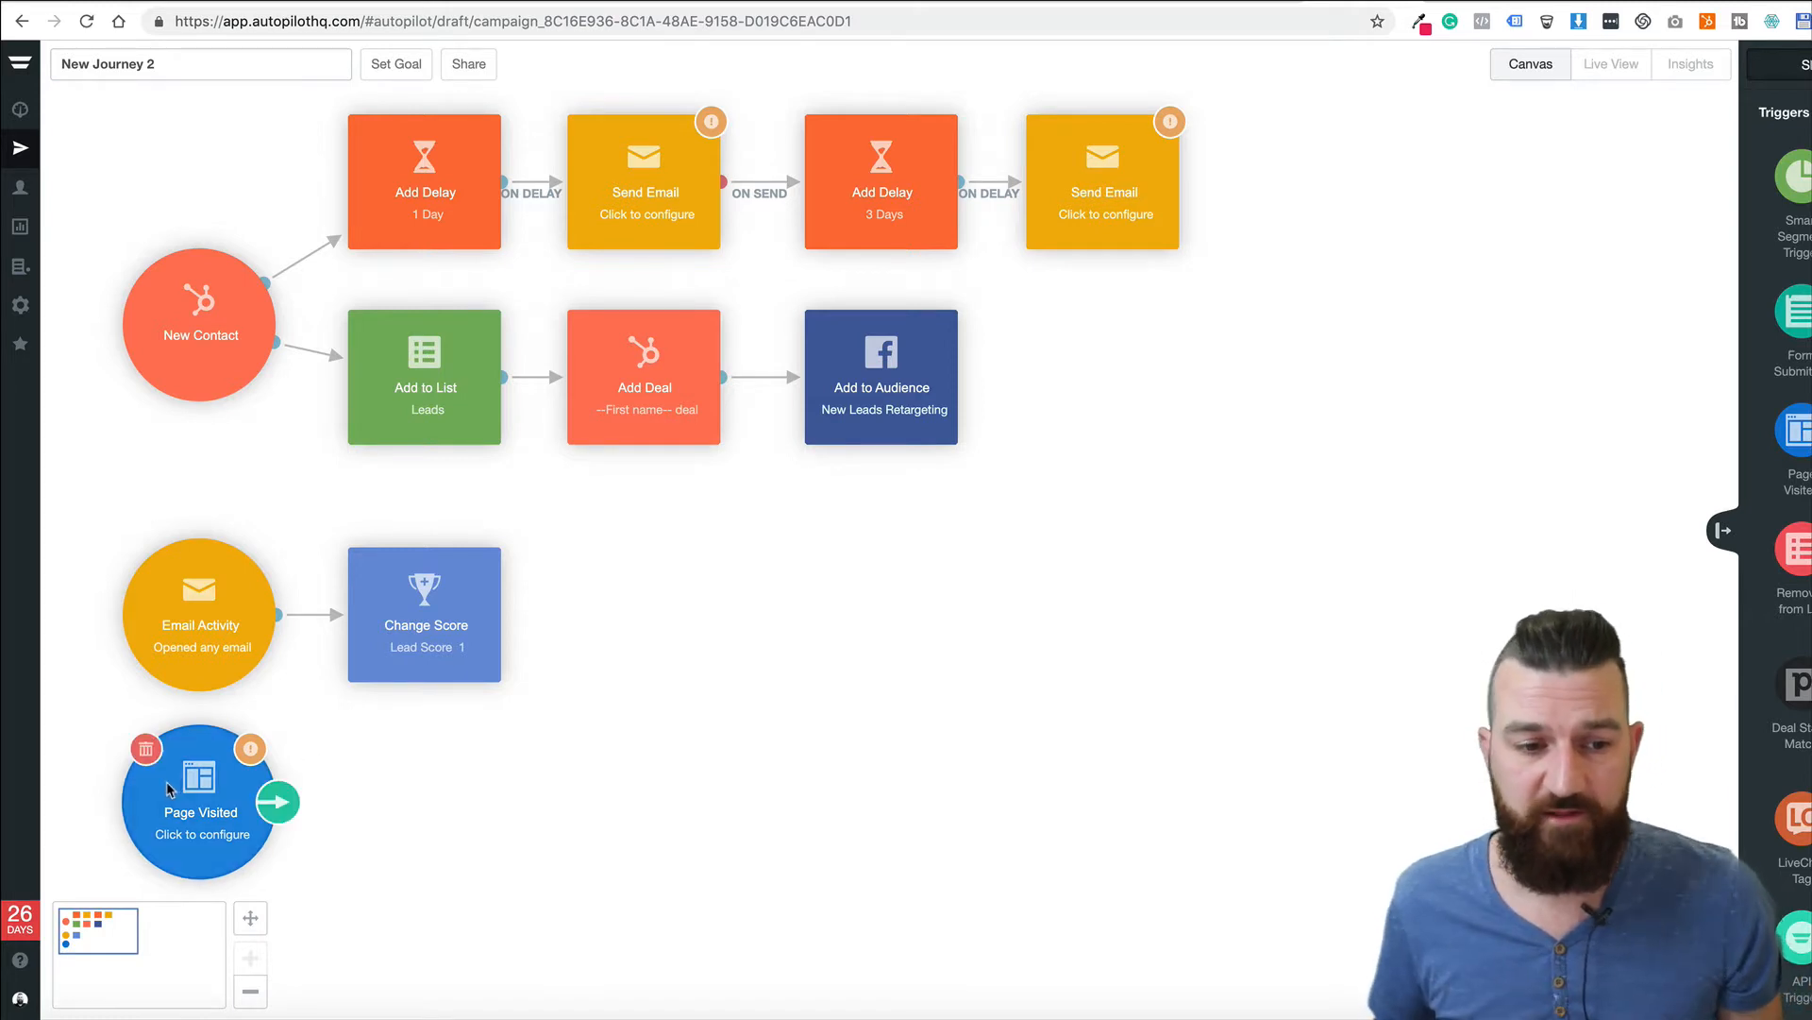
pyautogui.moveTo(278, 804); pyautogui.dragTo(425, 618)
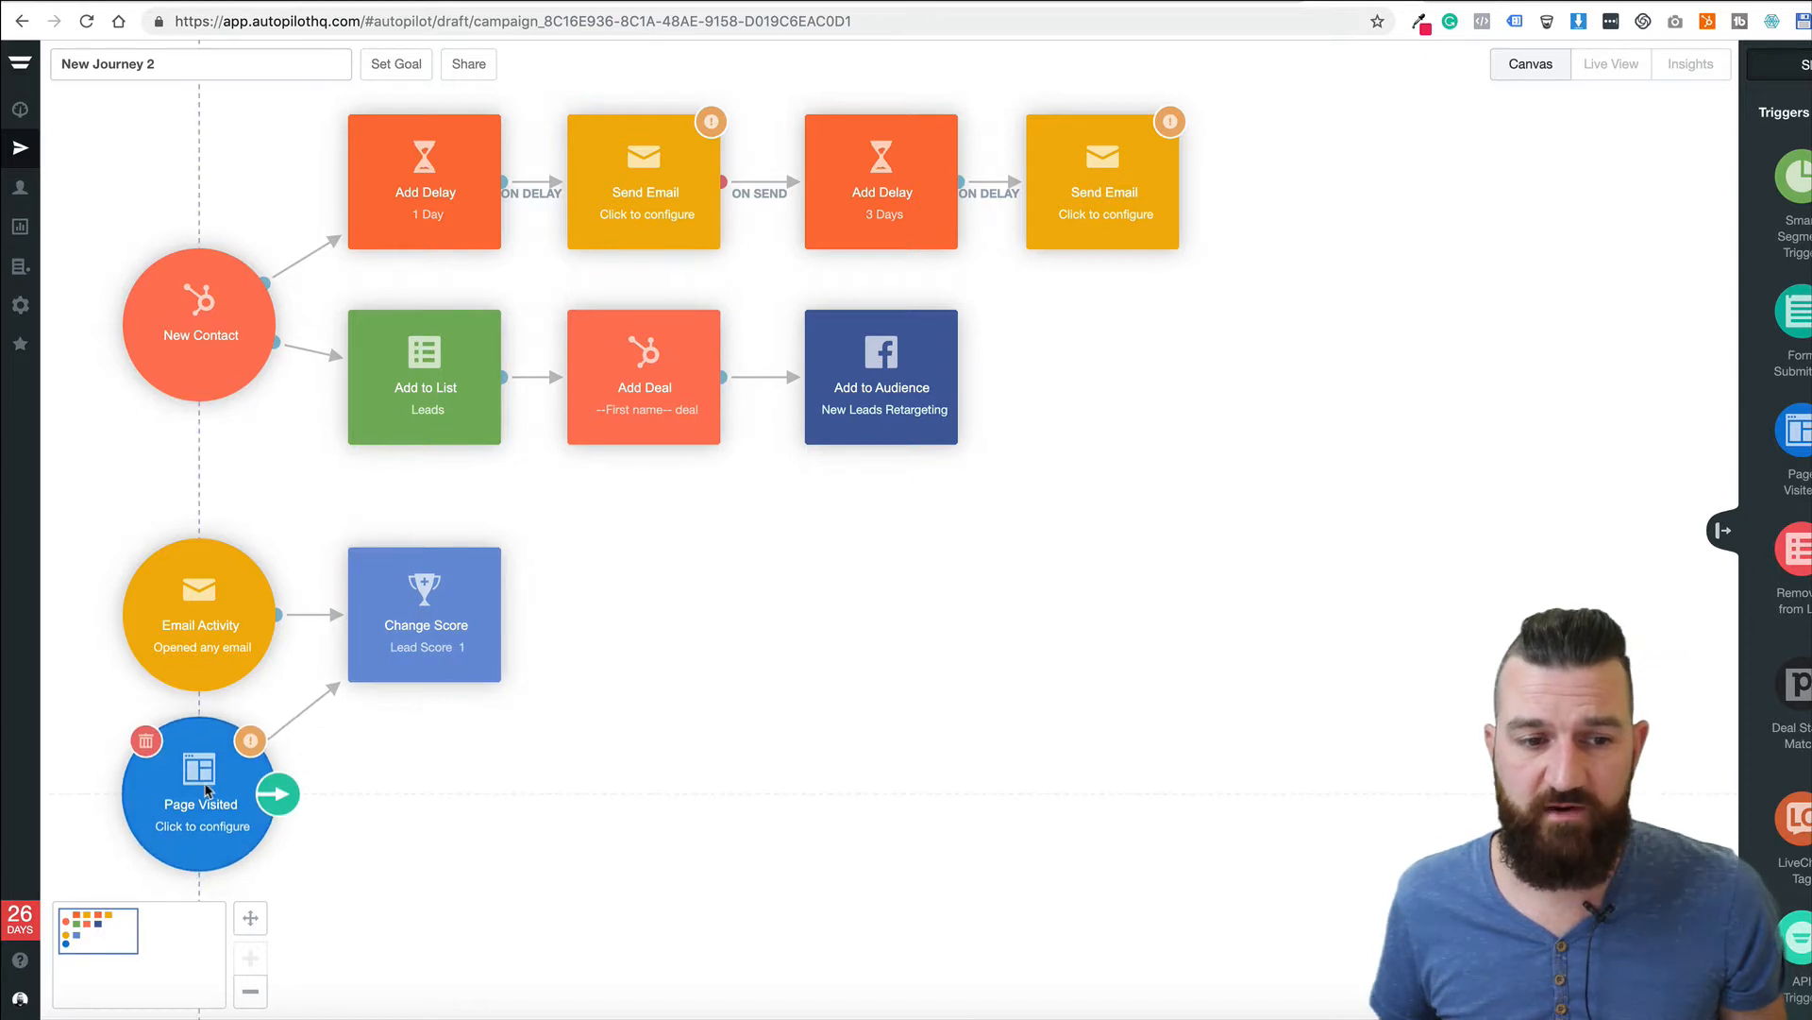
# Add a second Email Activity trigger beside the Change Score action and set it to Clicked any link for any email
pyautogui.moveTo(1805, 421); pyautogui.dragTo(663, 613)
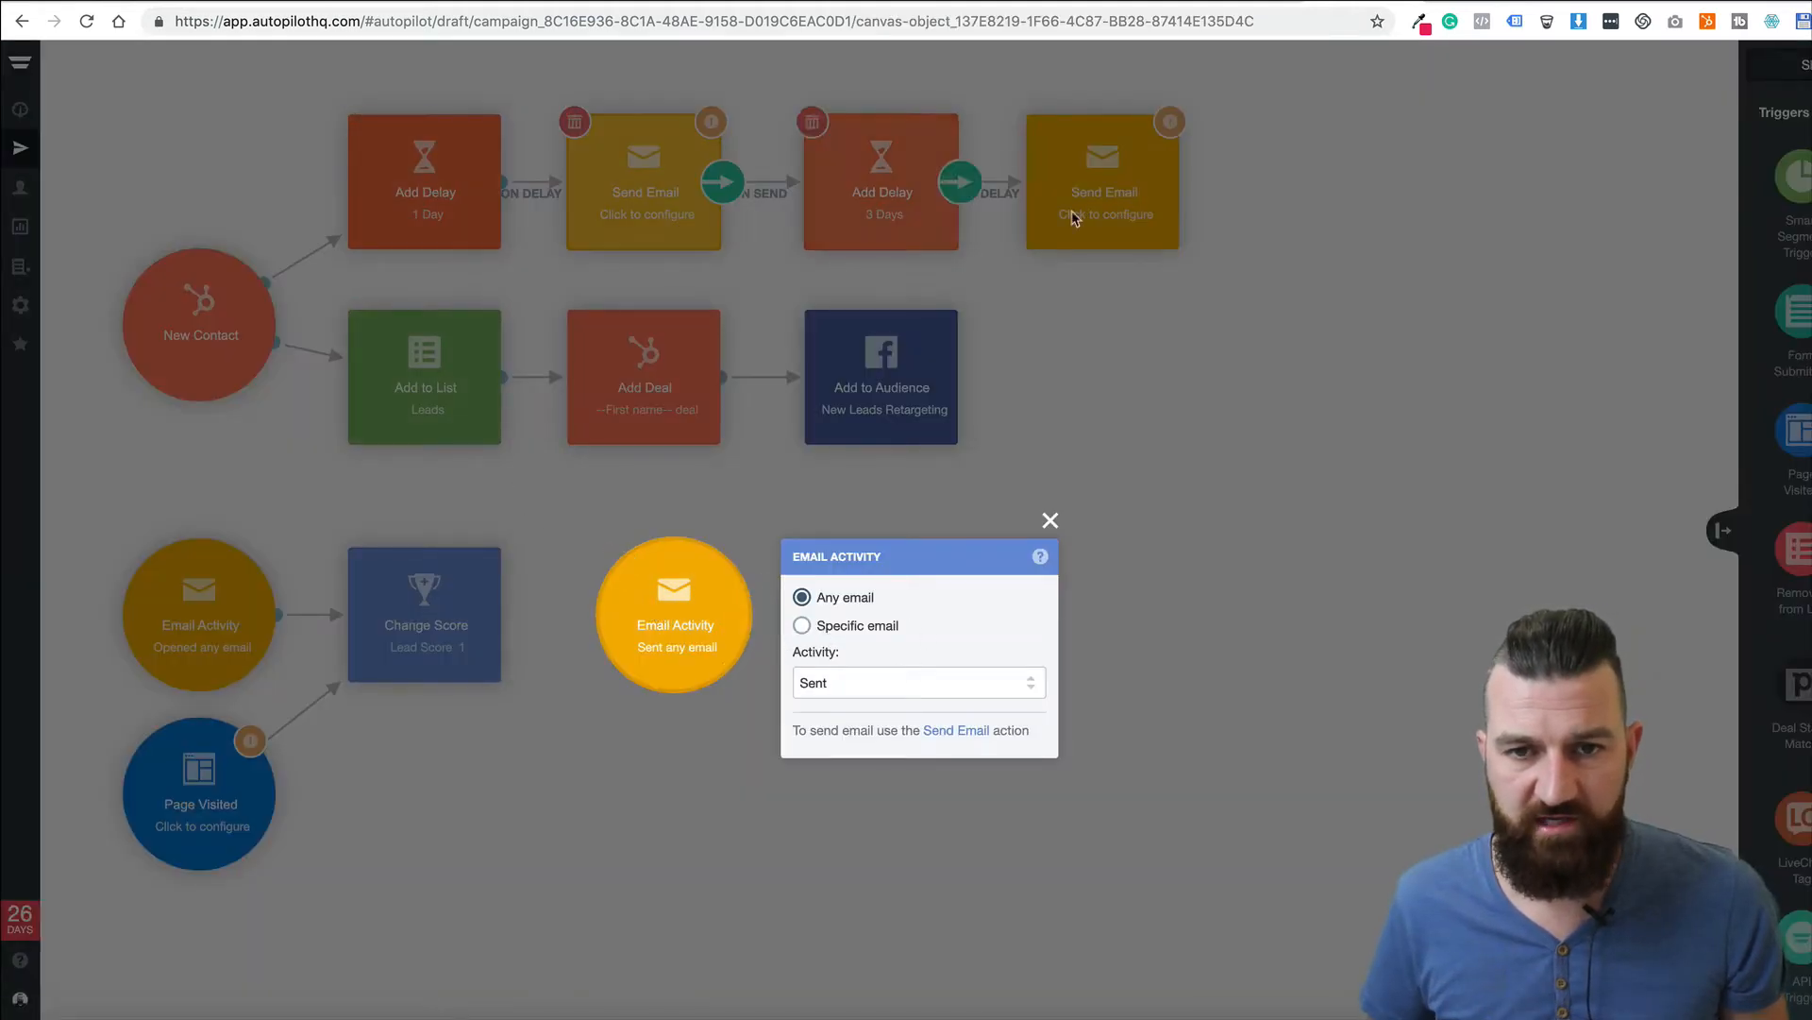
pyautogui.click(845, 692)
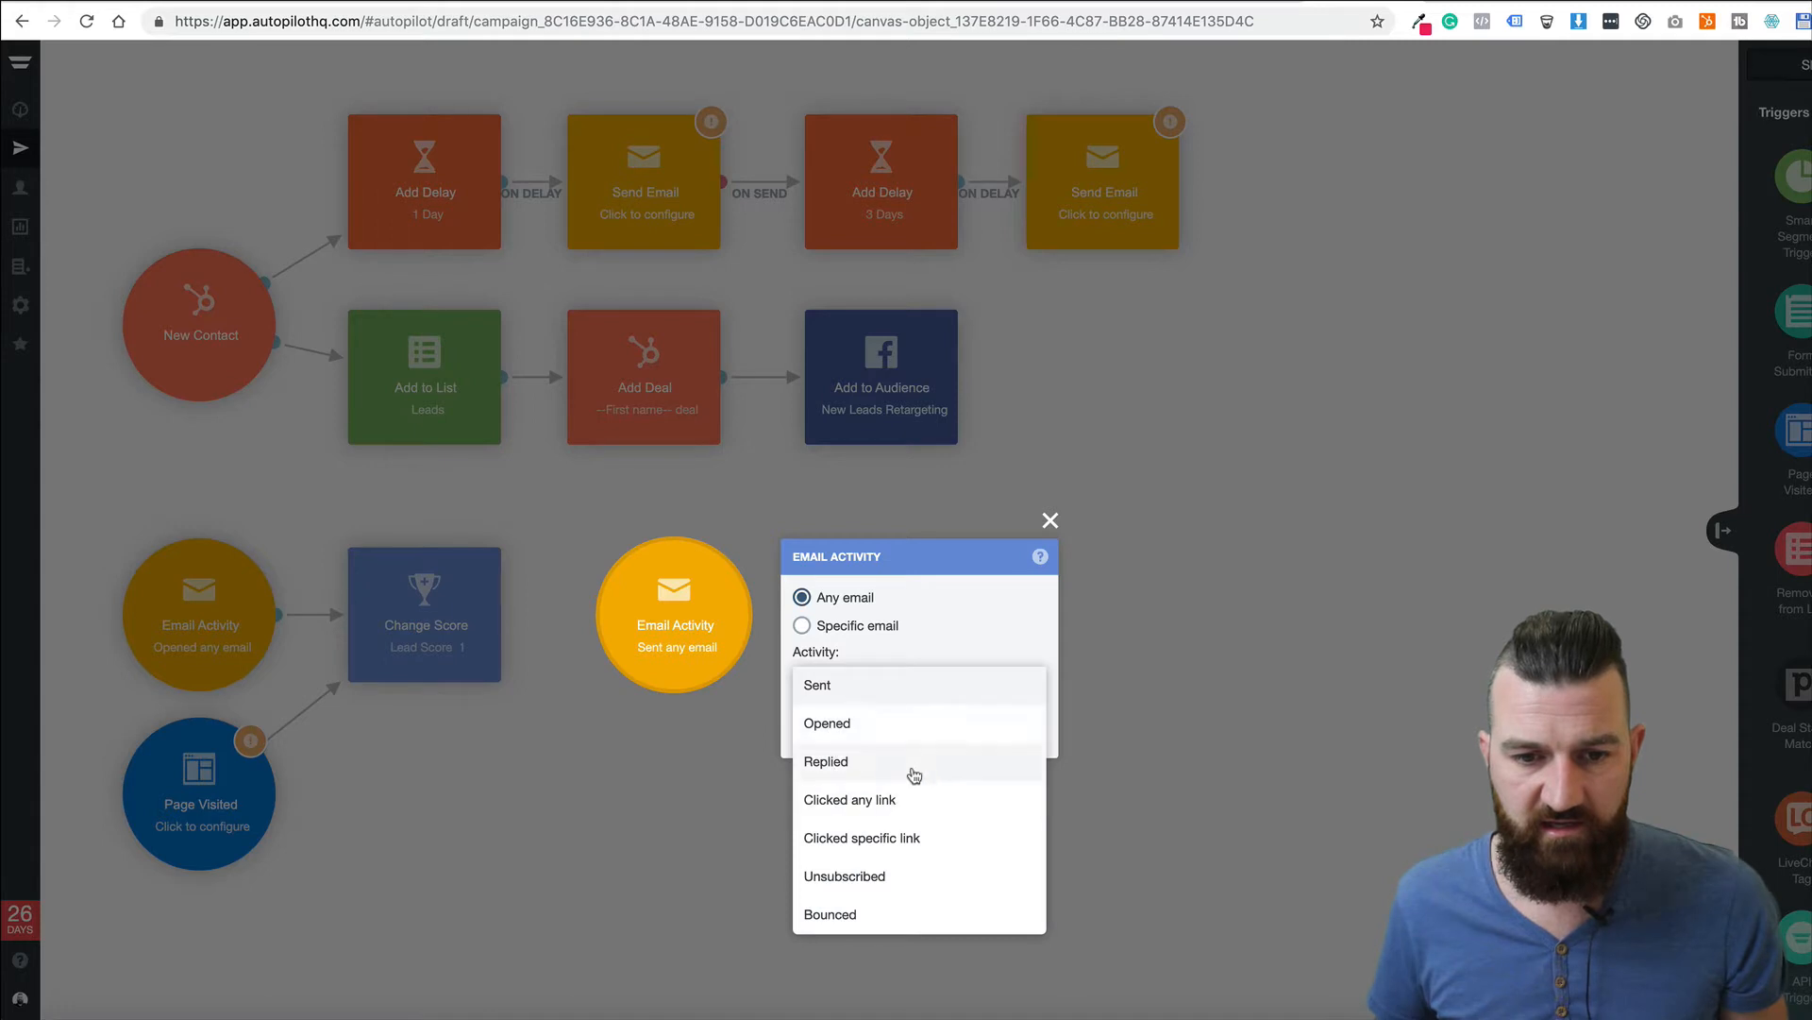
pyautogui.click(950, 806)
pyautogui.click(591, 742)
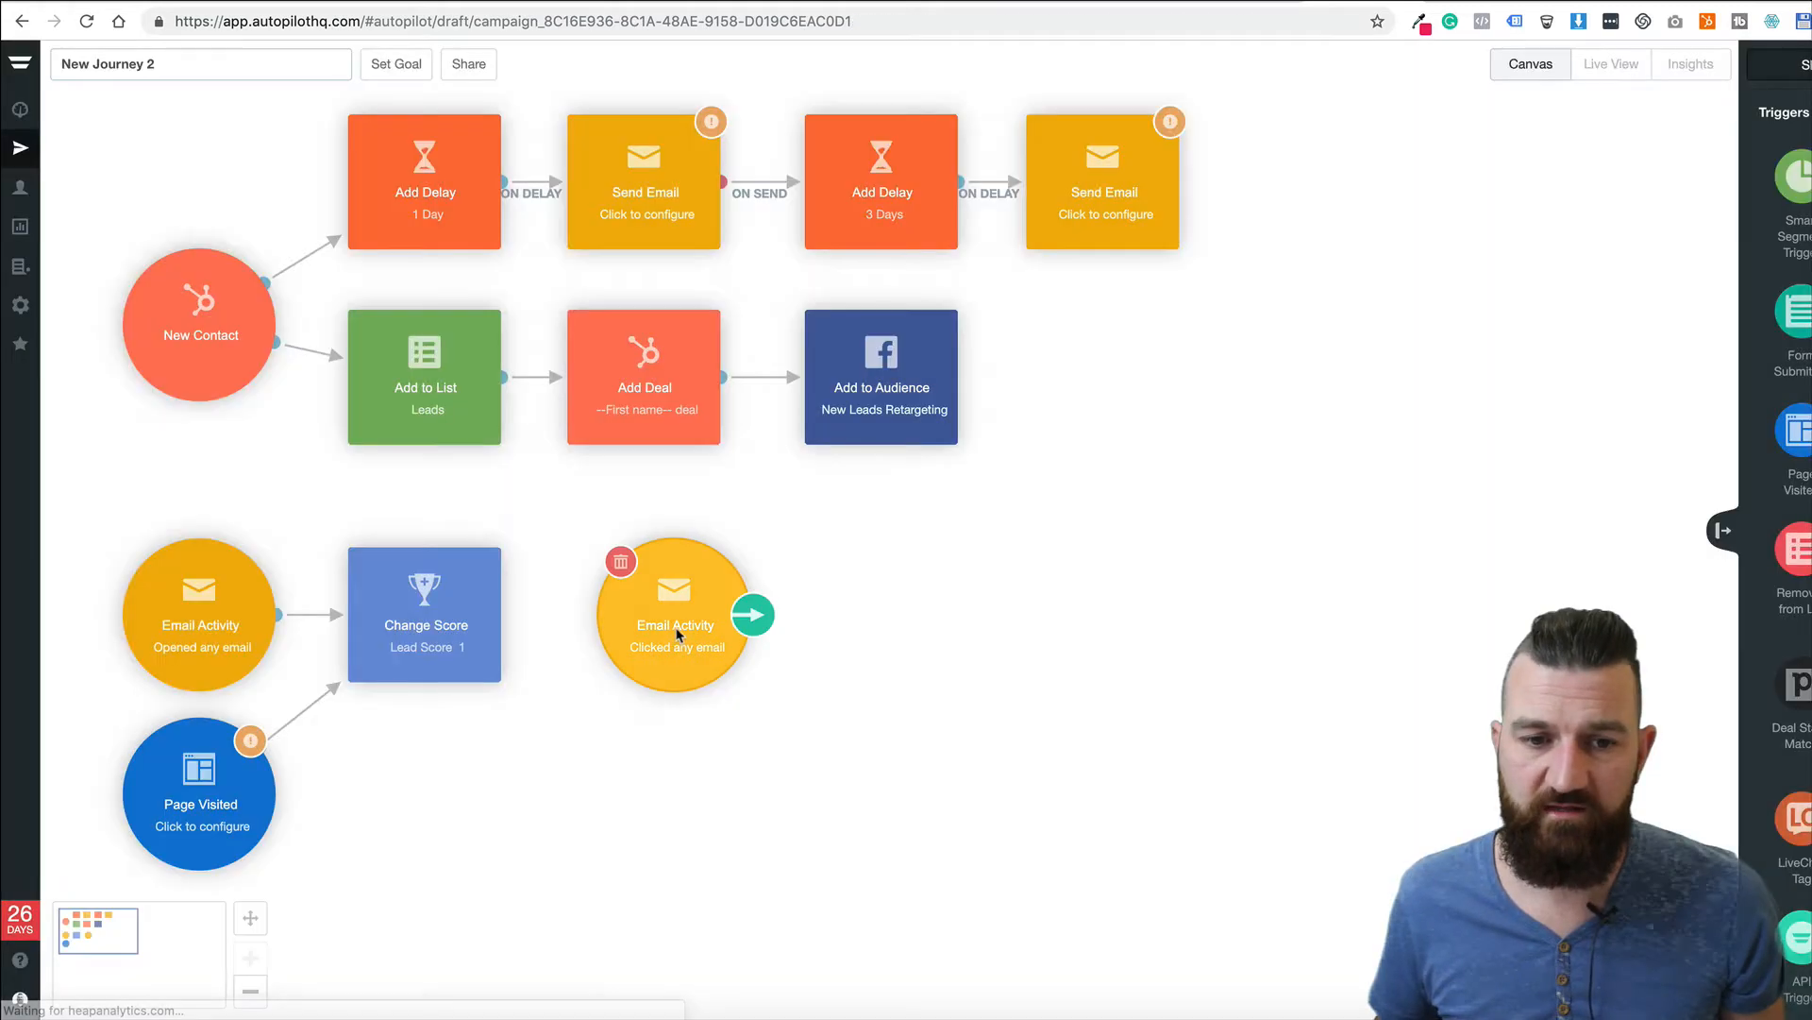
# Connect a new Change Score action to the clicked-email trigger and have it increase Lead Score by 2
pyautogui.scroll(-10, 1792, 553)
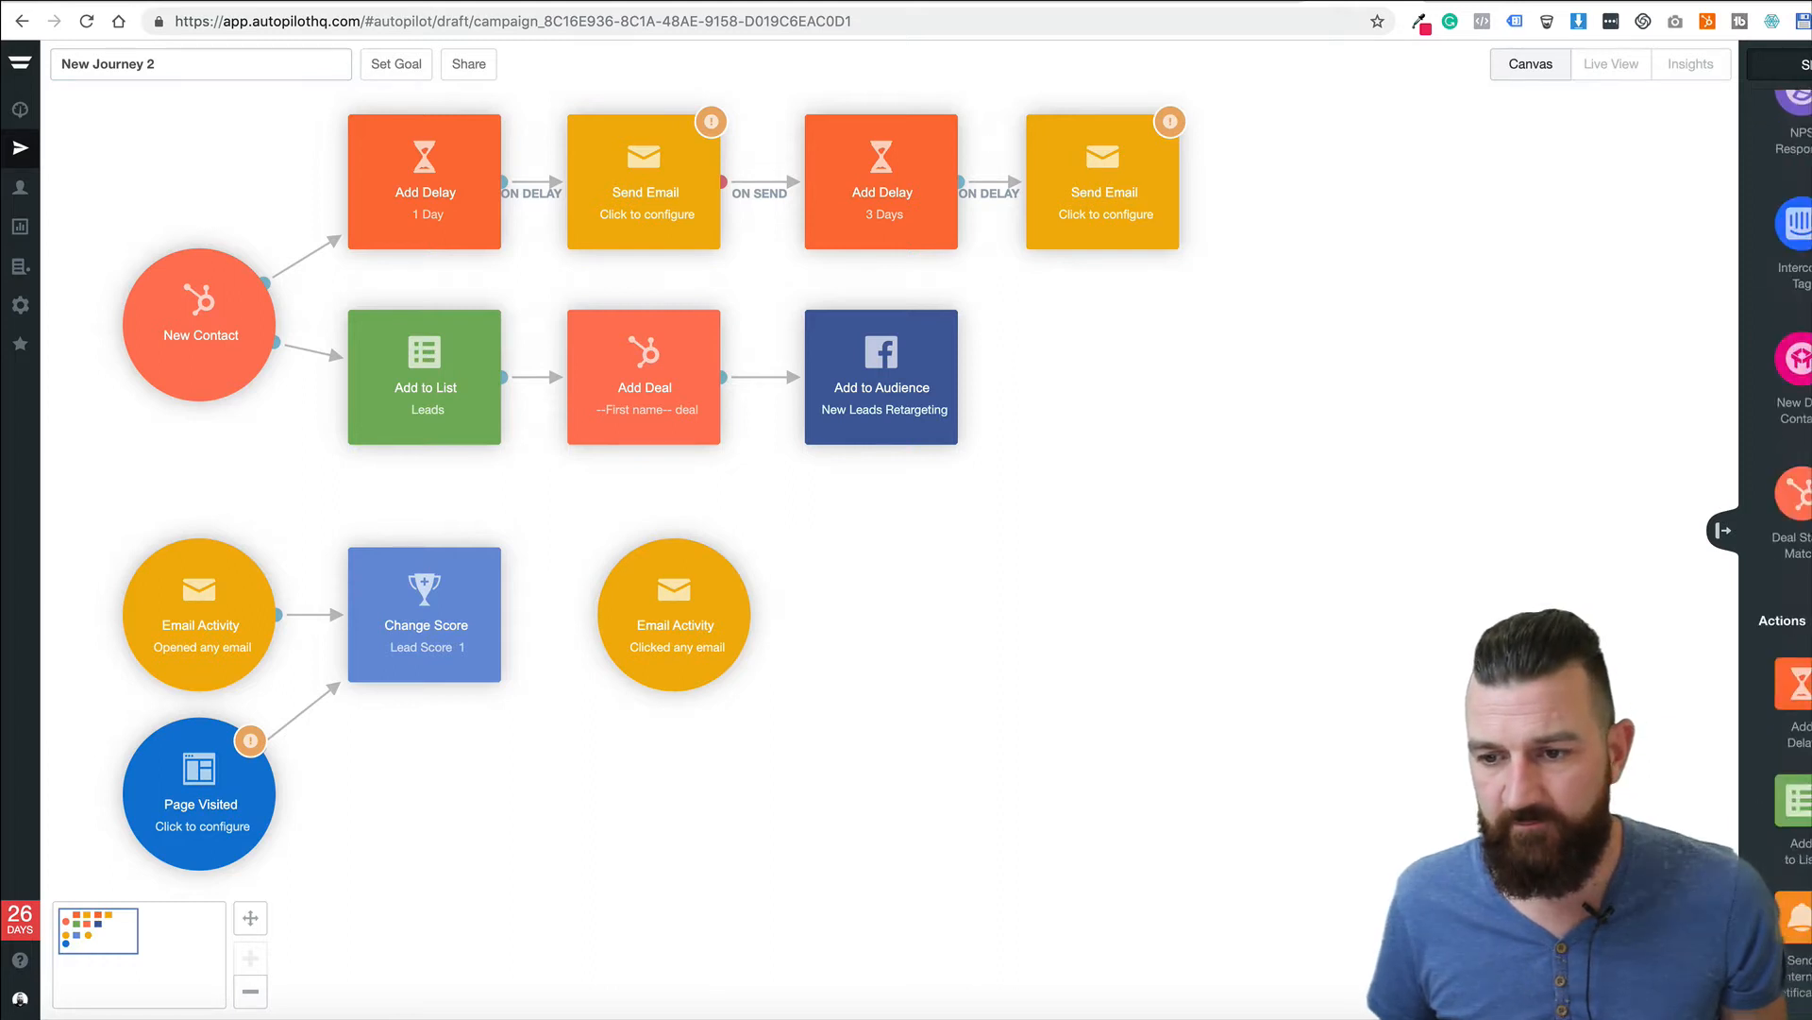
pyautogui.moveTo(1791, 398); pyautogui.dragTo(836, 610)
pyautogui.click(863, 614)
pyautogui.click(1027, 633)
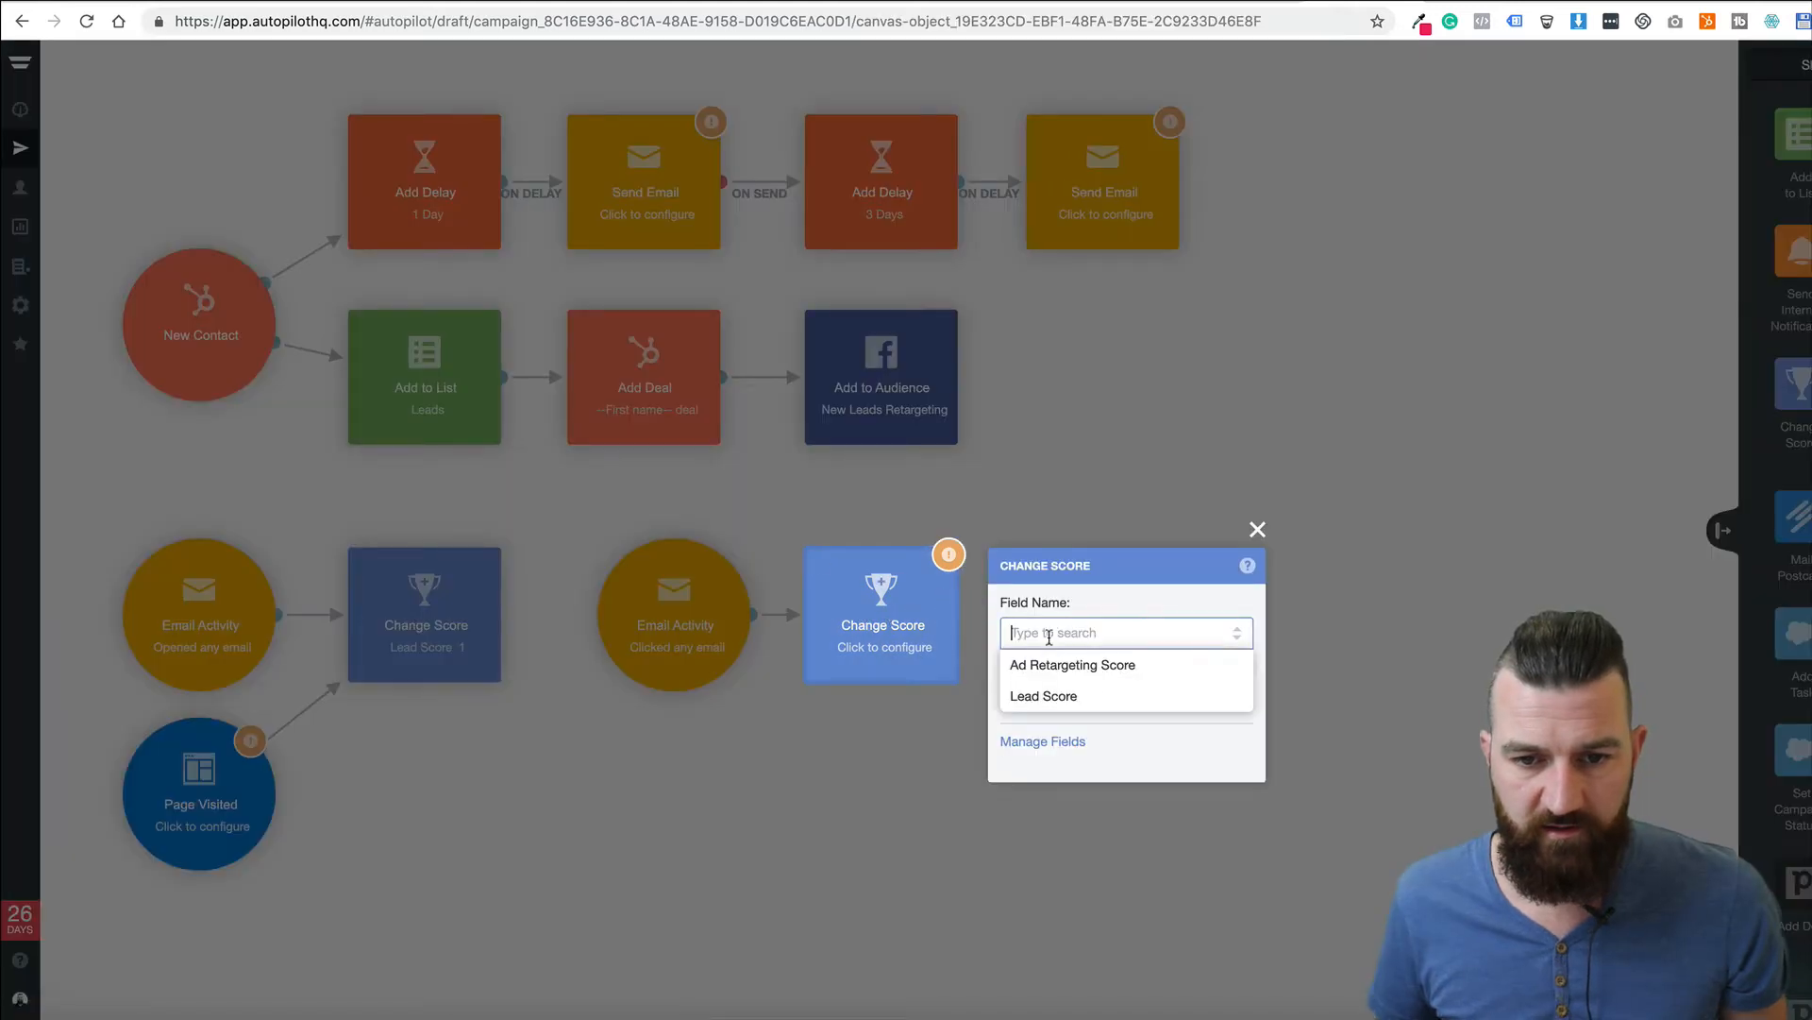
pyautogui.click(1044, 697)
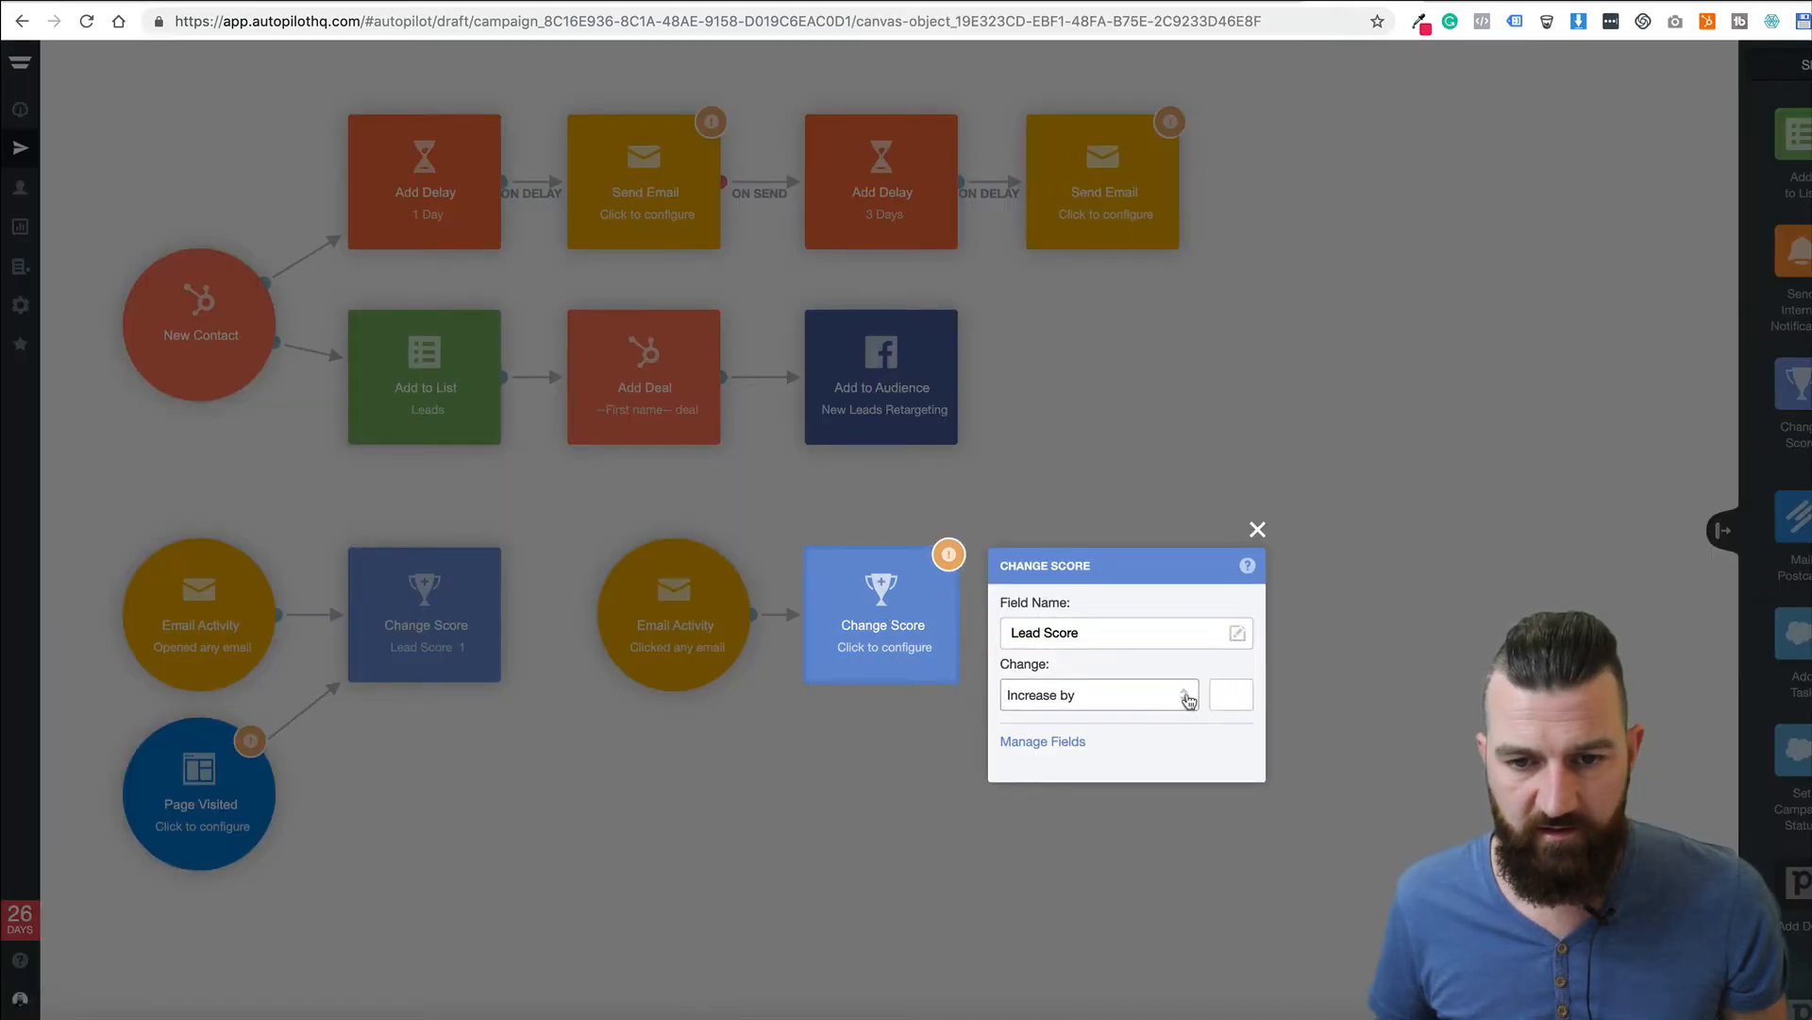
pyautogui.click(1223, 694)
pyautogui.write('2')
pyautogui.click(1413, 649)
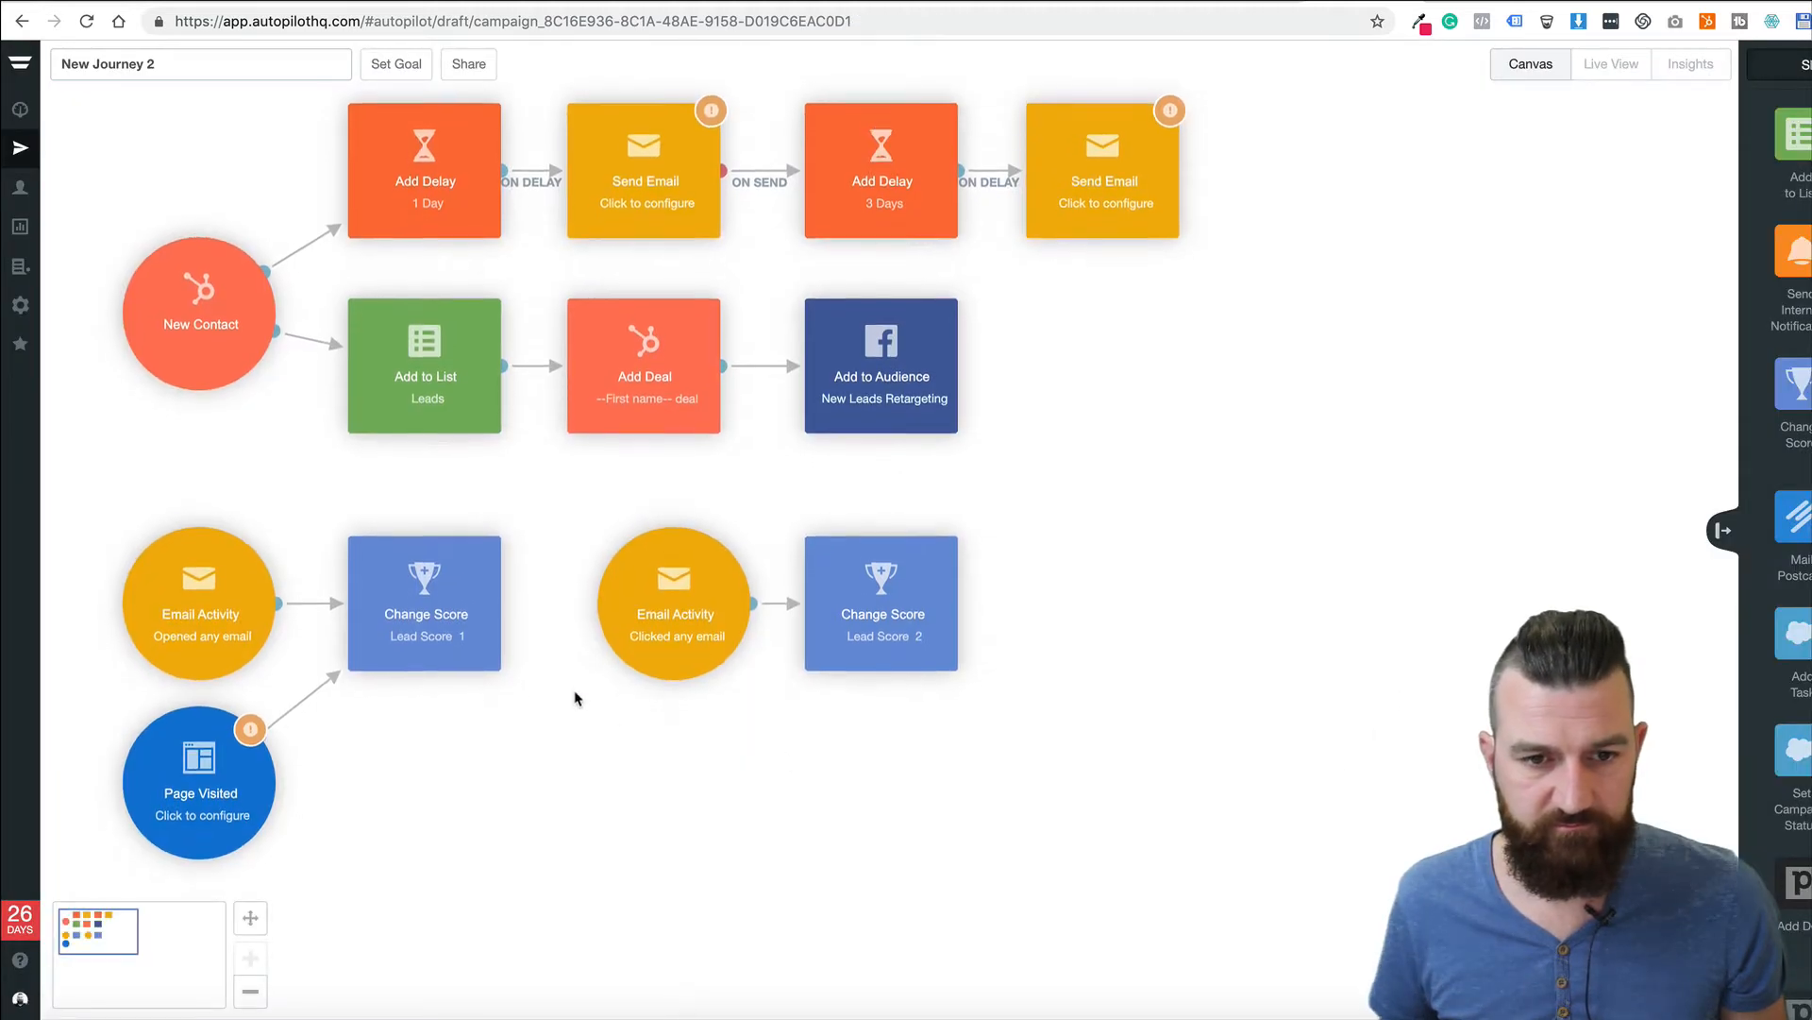
# Add a Field Match trigger to the canvas below the Page Visited trigger
pyautogui.scroll(-2, 574, 695)
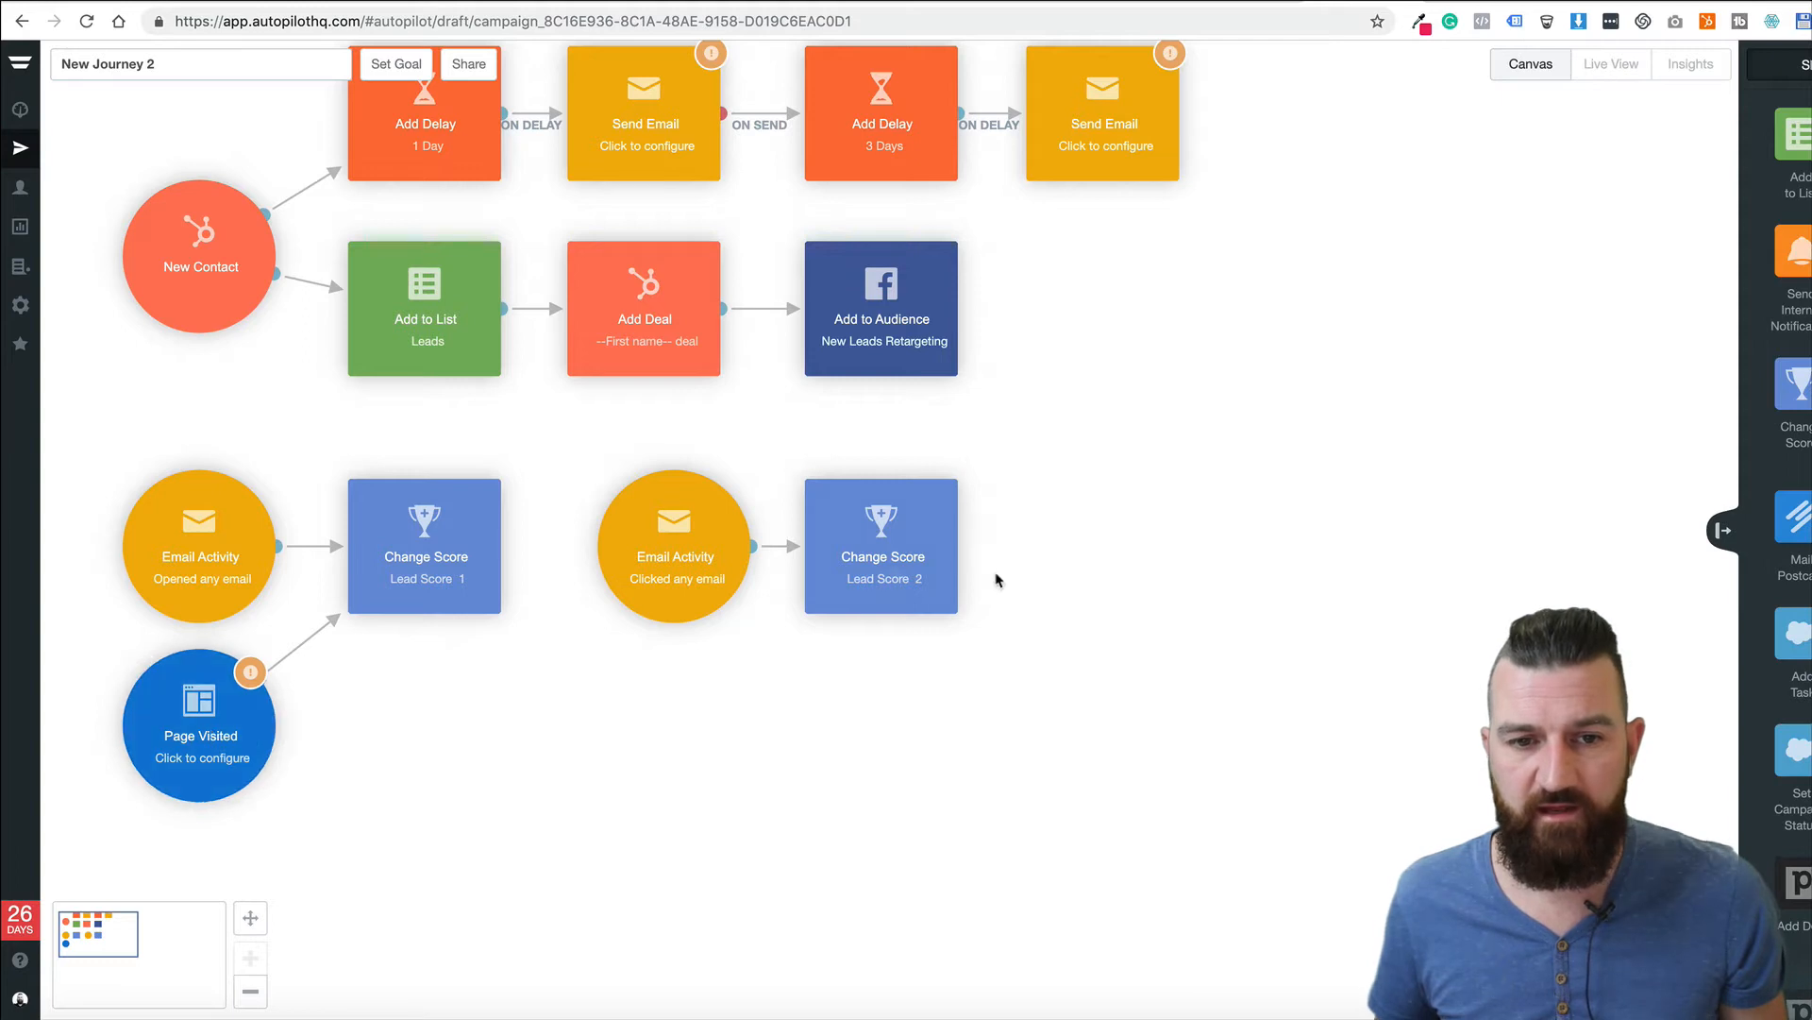
pyautogui.scroll(-5, 996, 580)
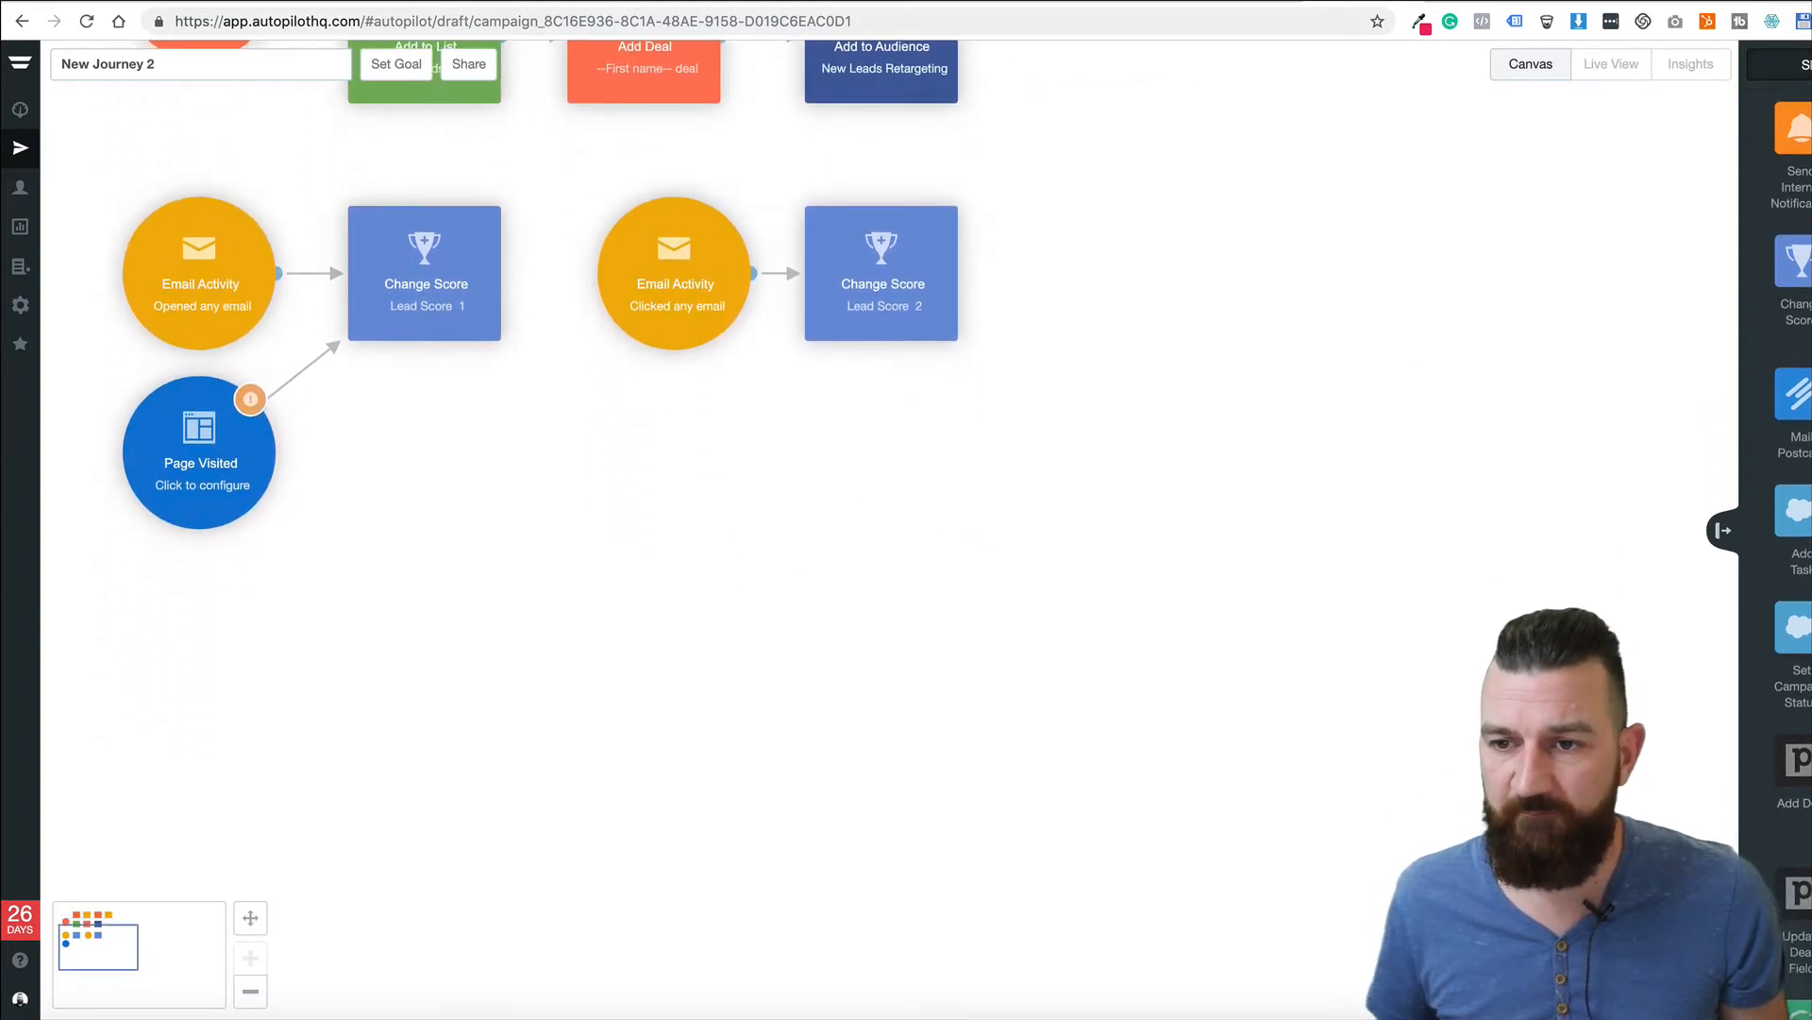
pyautogui.scroll(-1, 1775, 529)
pyautogui.scroll(5, 567, 394)
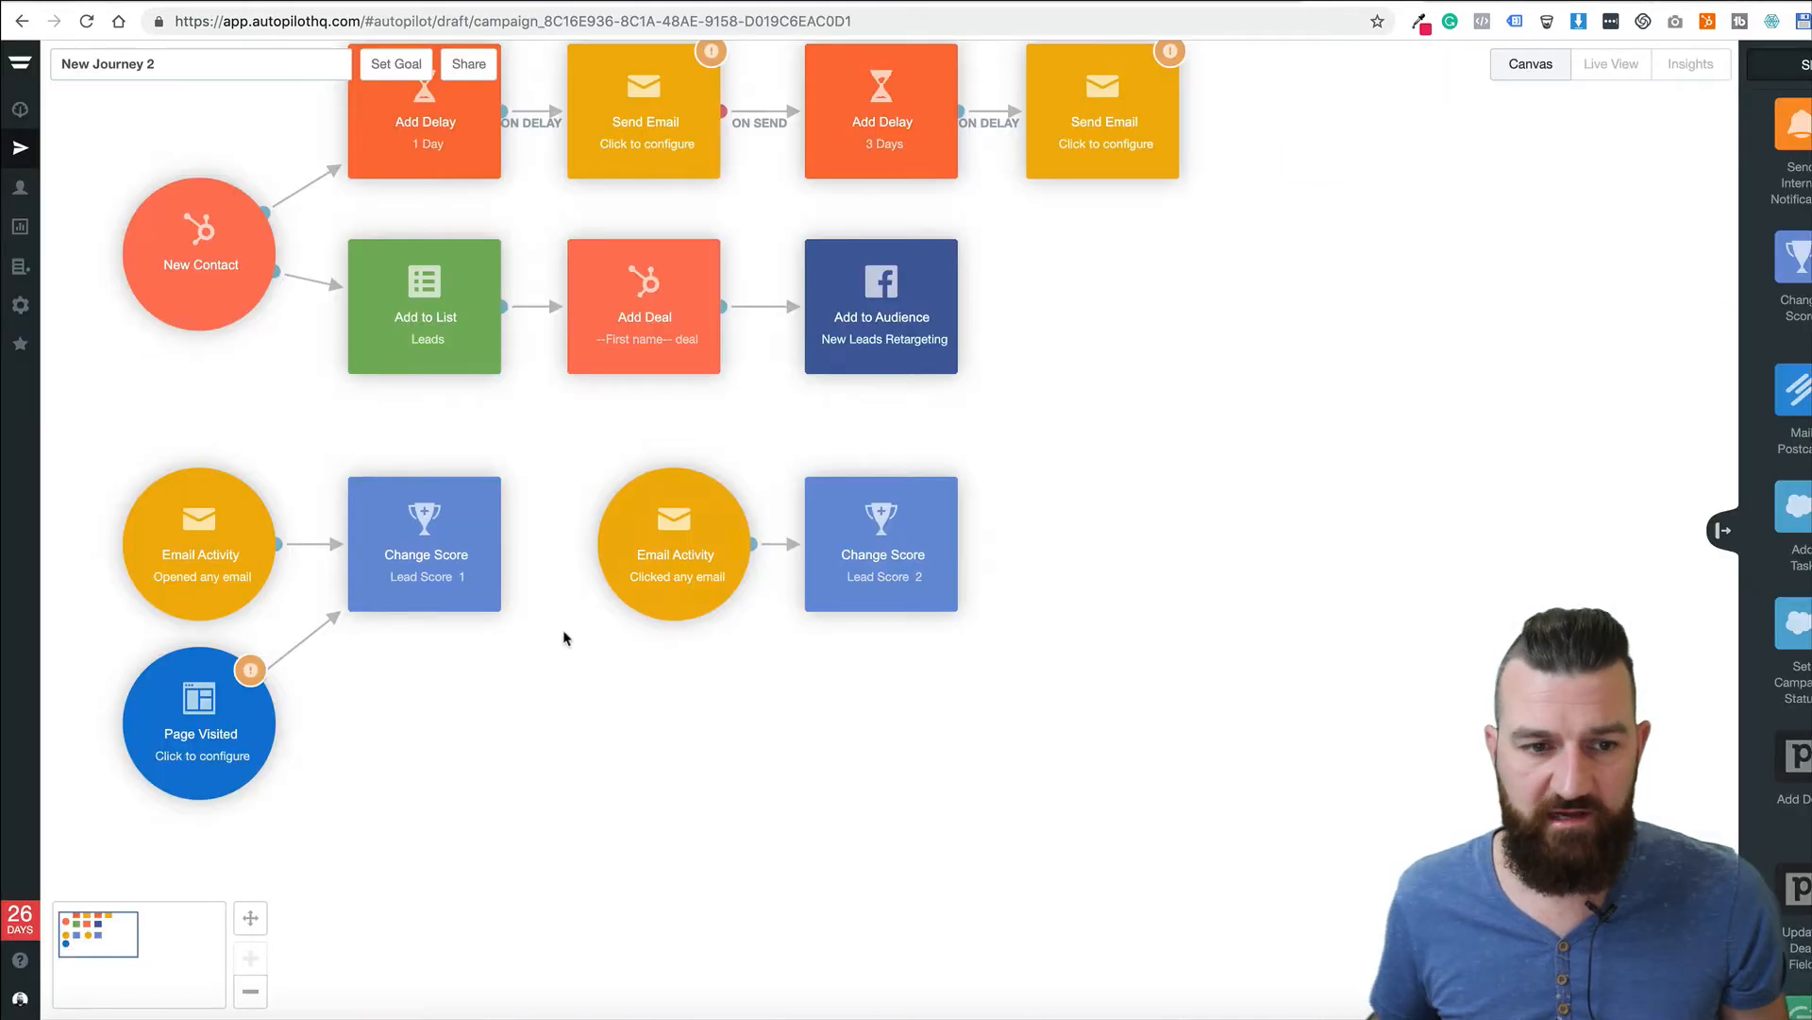
pyautogui.scroll(-5, 564, 638)
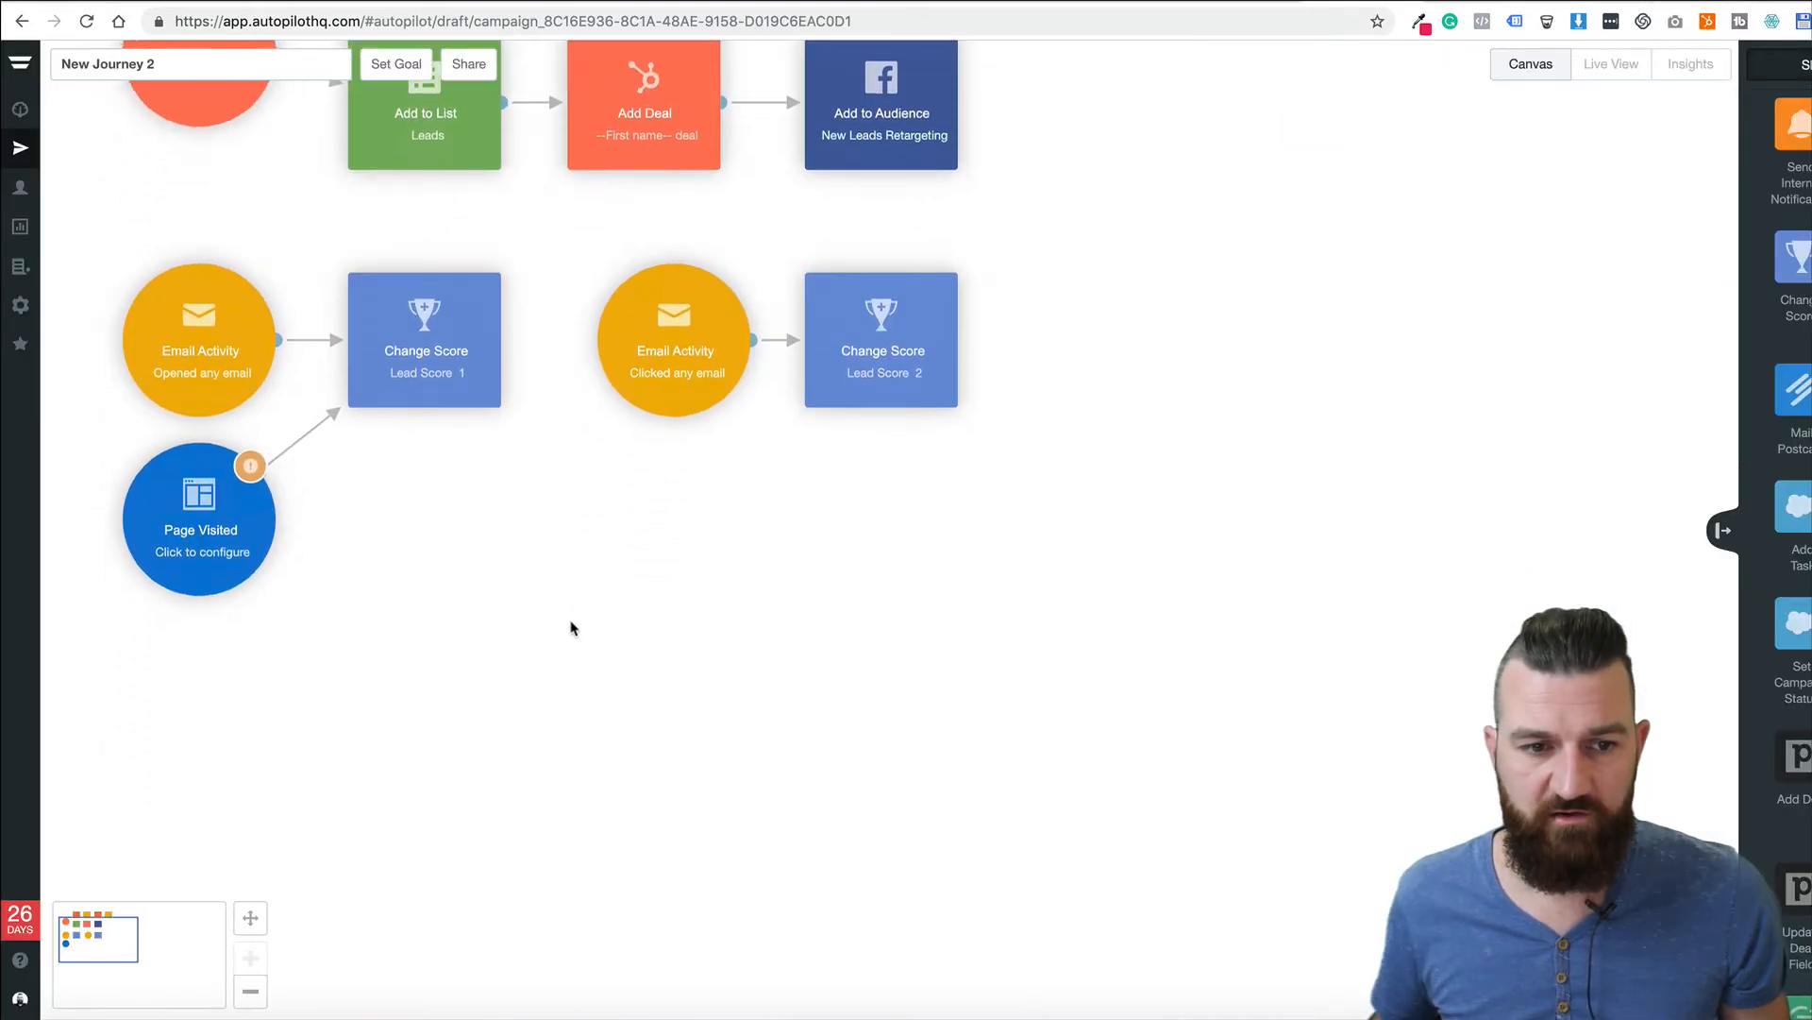
pyautogui.moveTo(1805, 430); pyautogui.dragTo(210, 744)
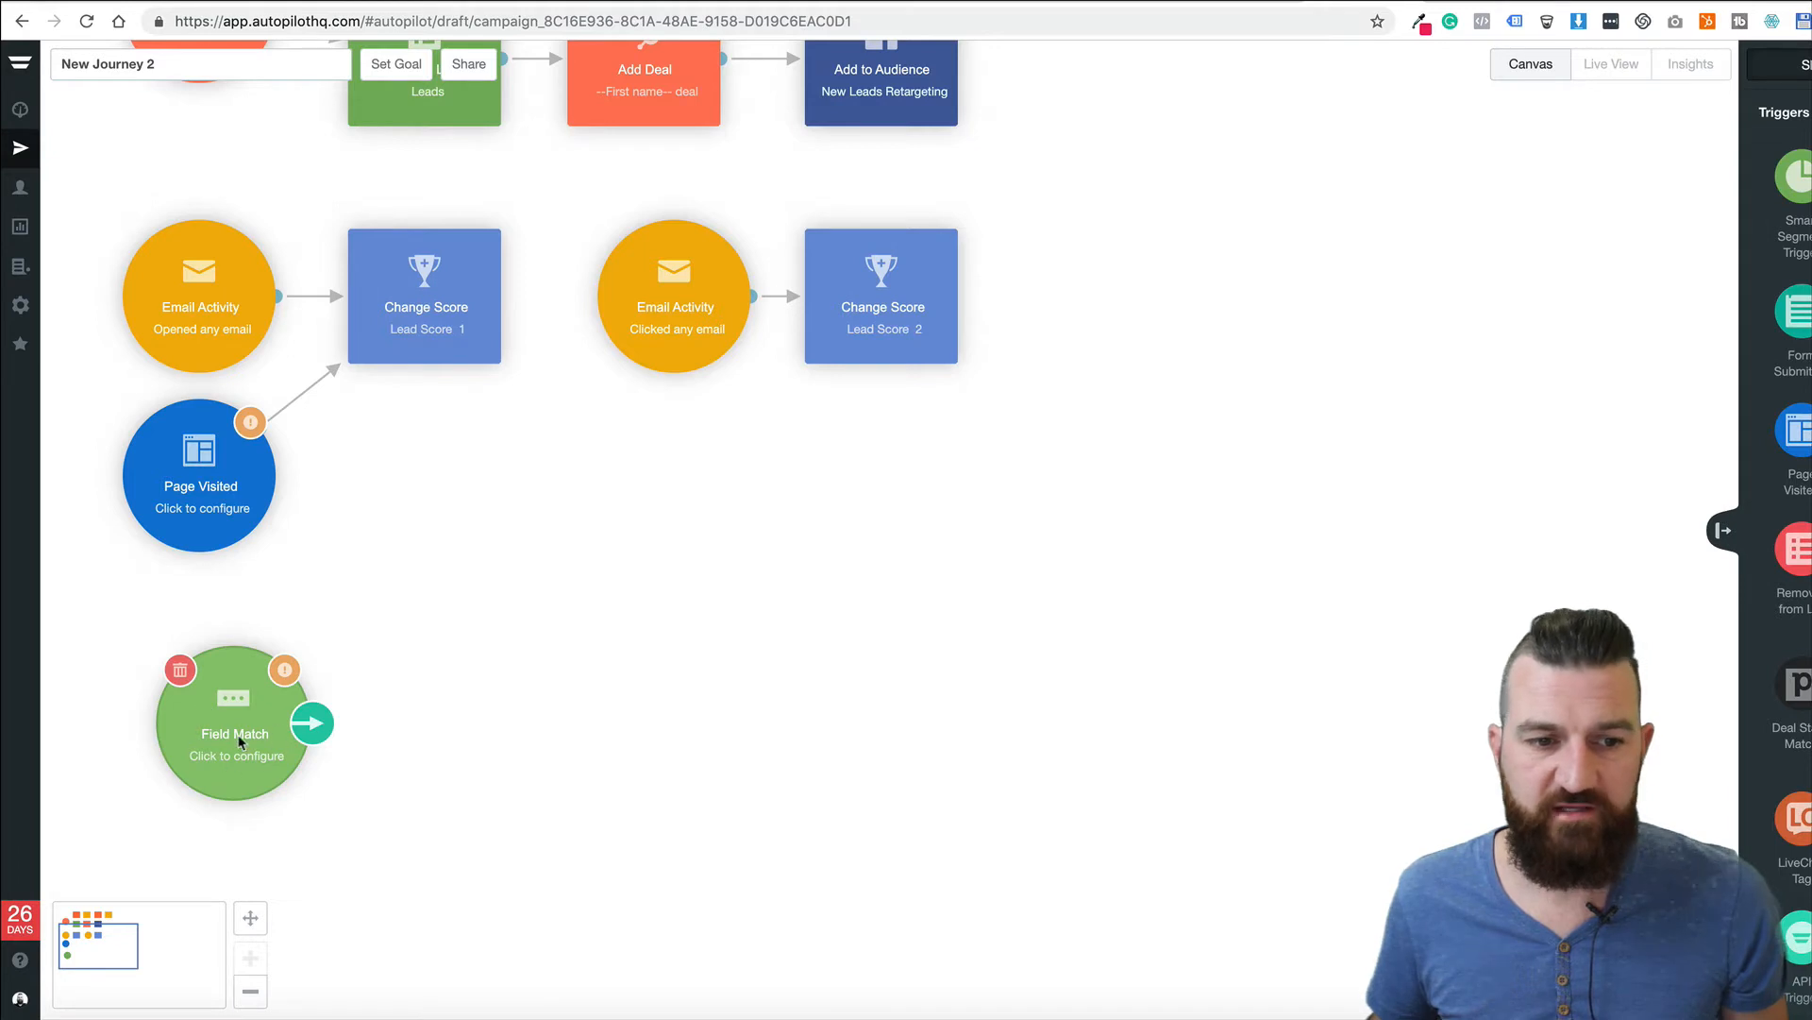
# Configure the Field Match trigger to fire when Lead Score is Greater than 3
pyautogui.click(232, 727)
pyautogui.click(427, 733)
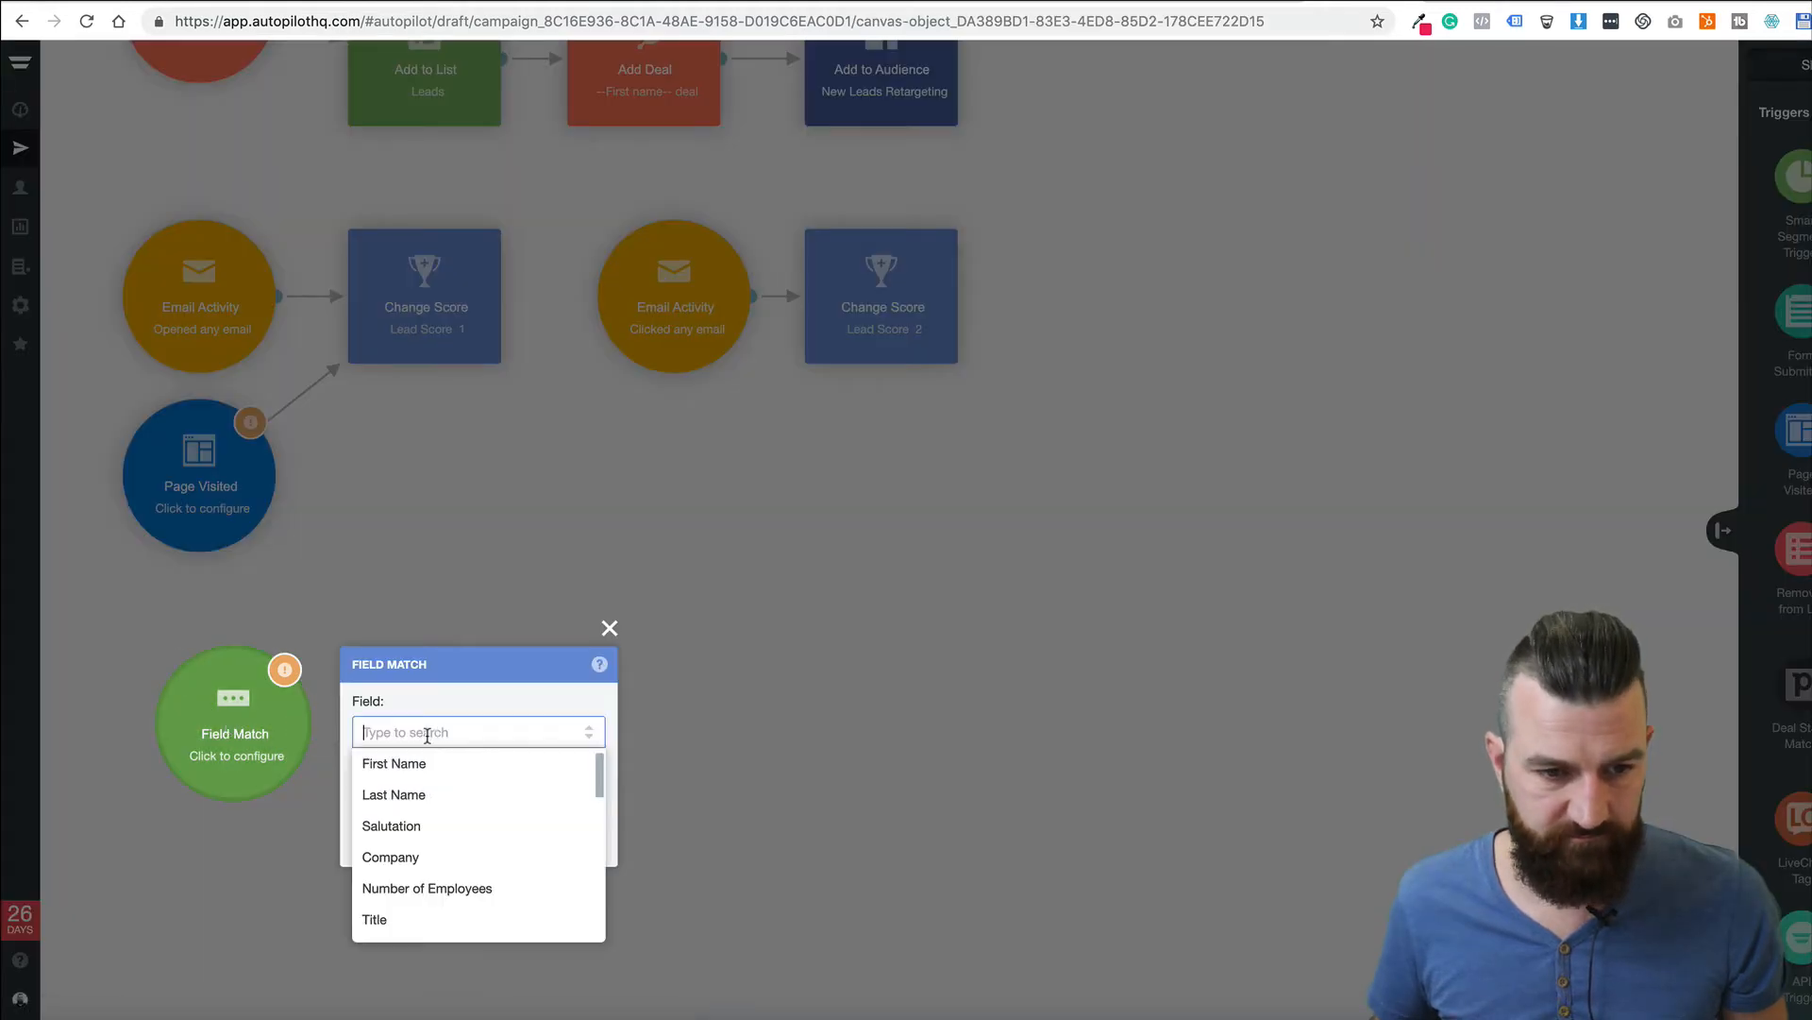
pyautogui.write('lea')
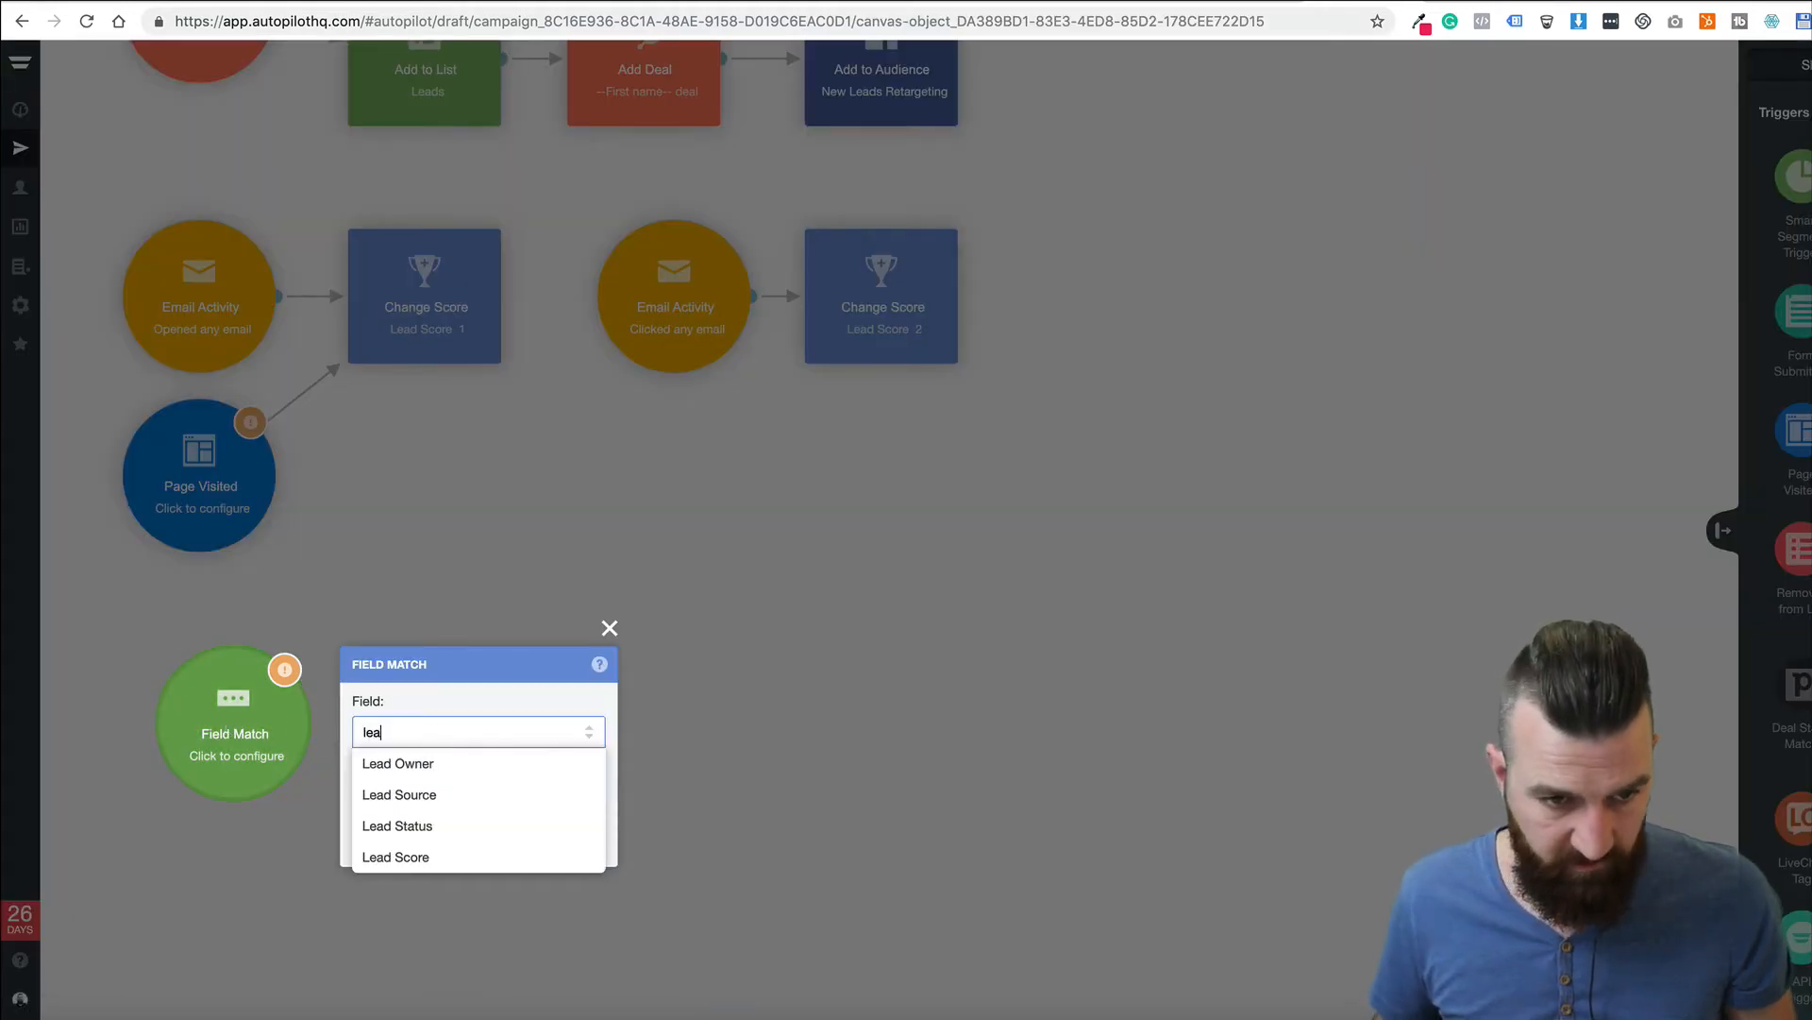
pyautogui.click(421, 856)
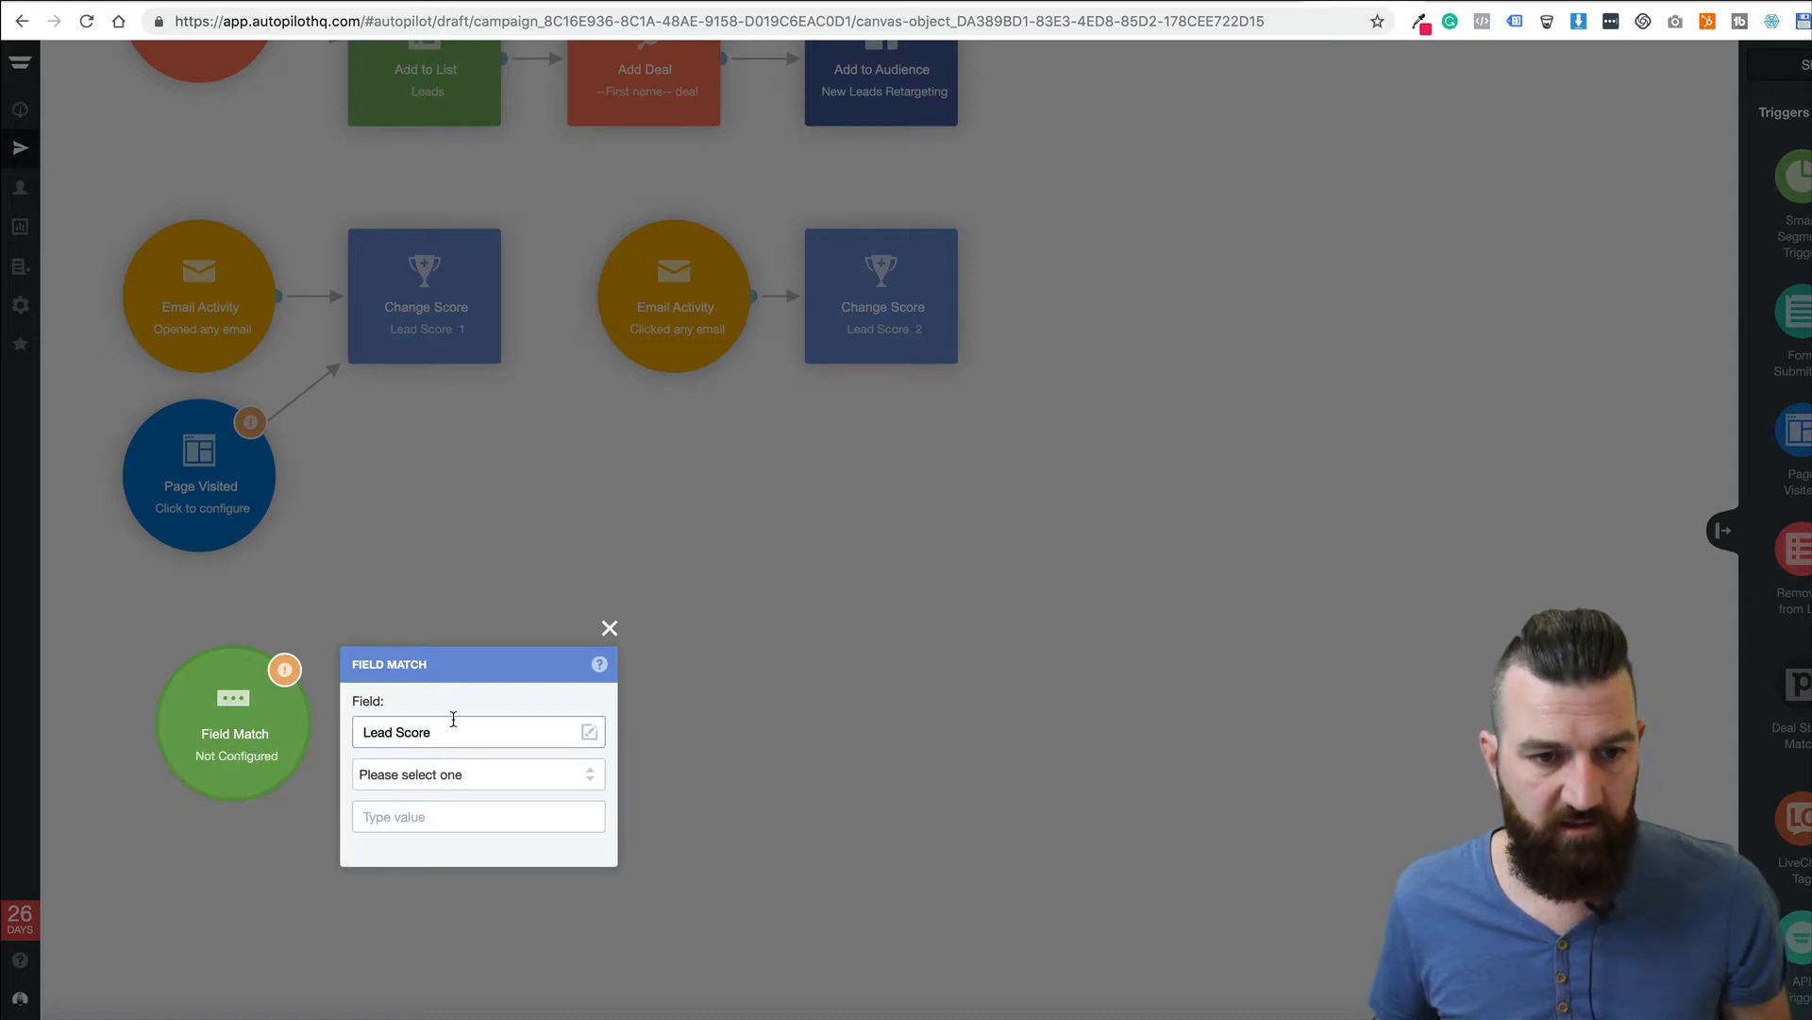
pyautogui.click(440, 773)
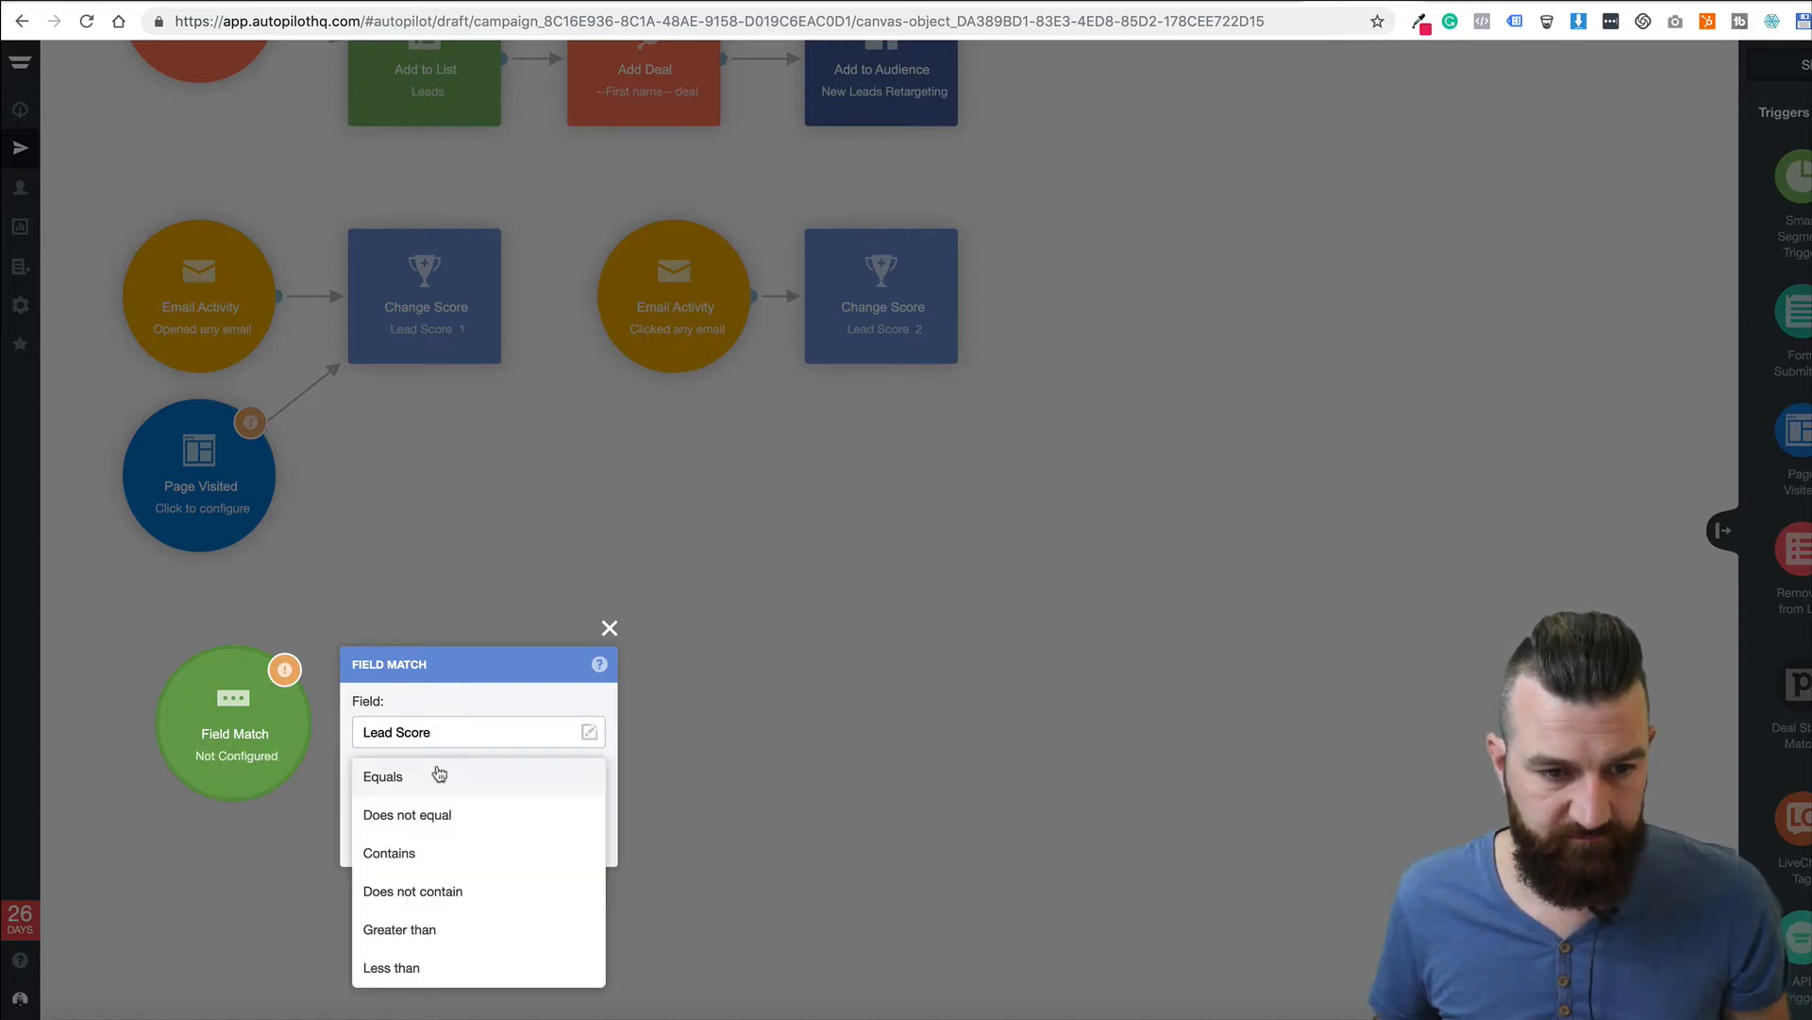
pyautogui.click(440, 933)
pyautogui.click(410, 814)
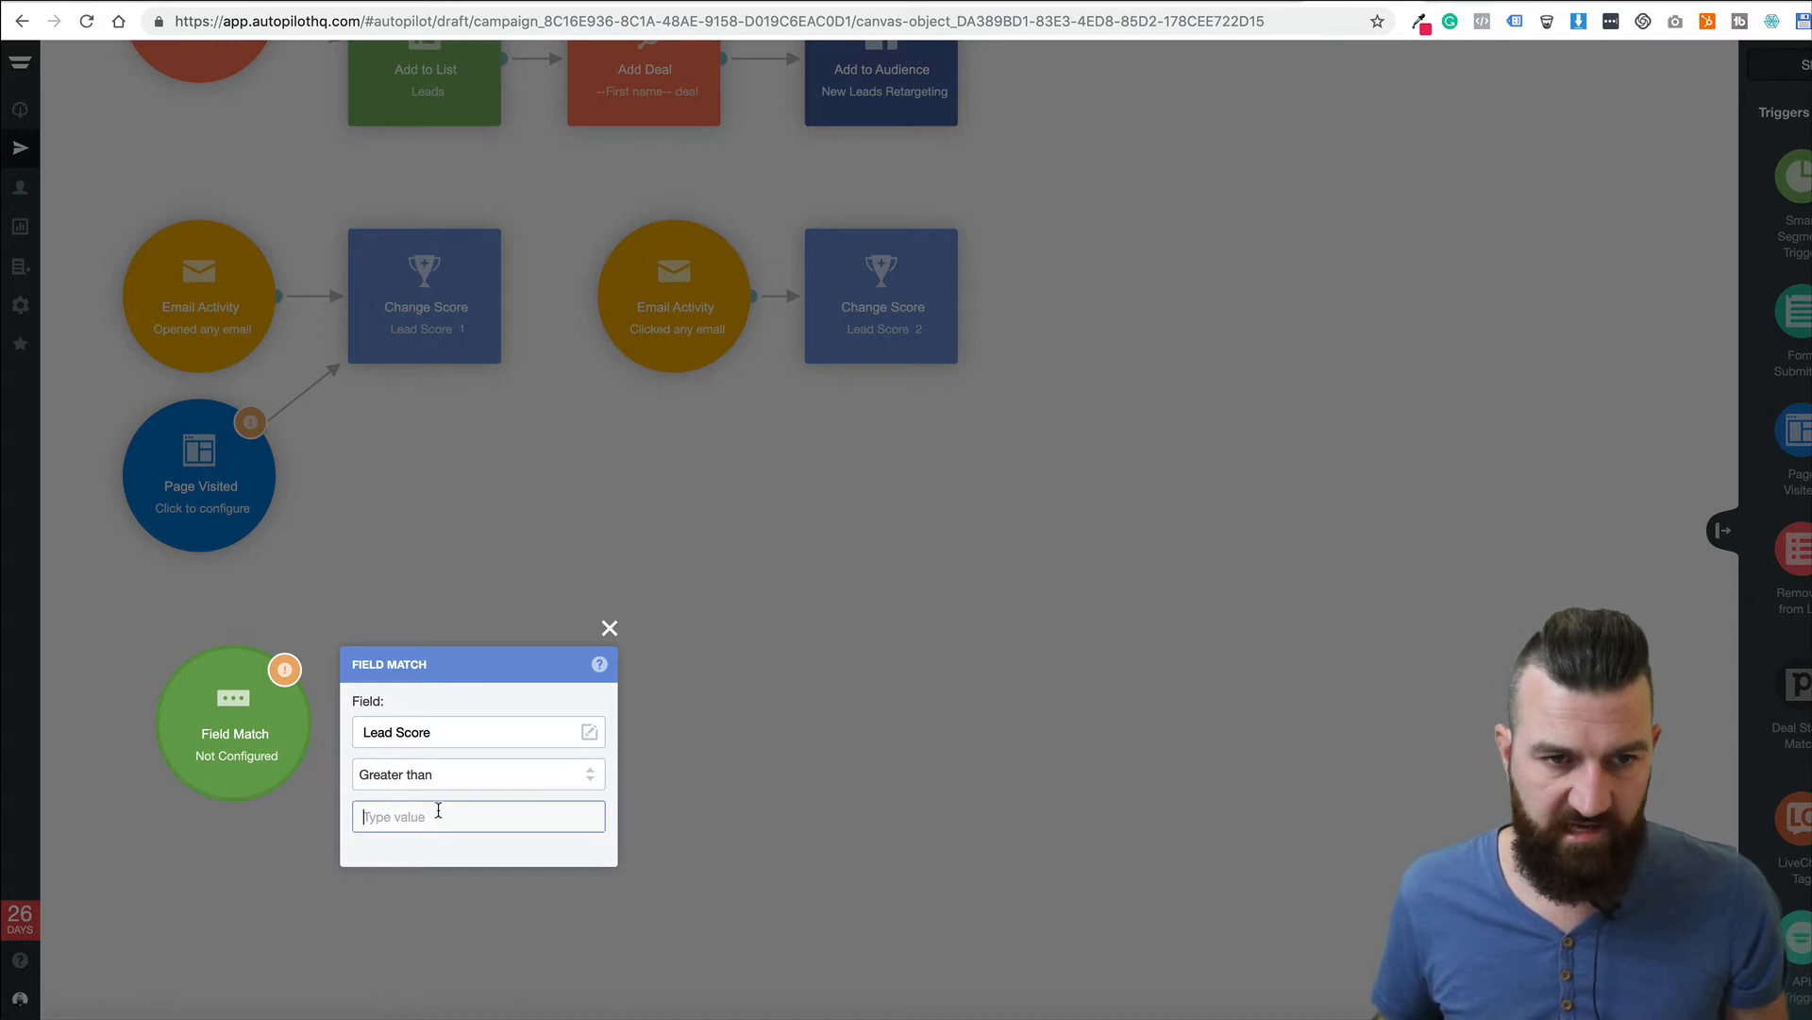
pyautogui.write('3')
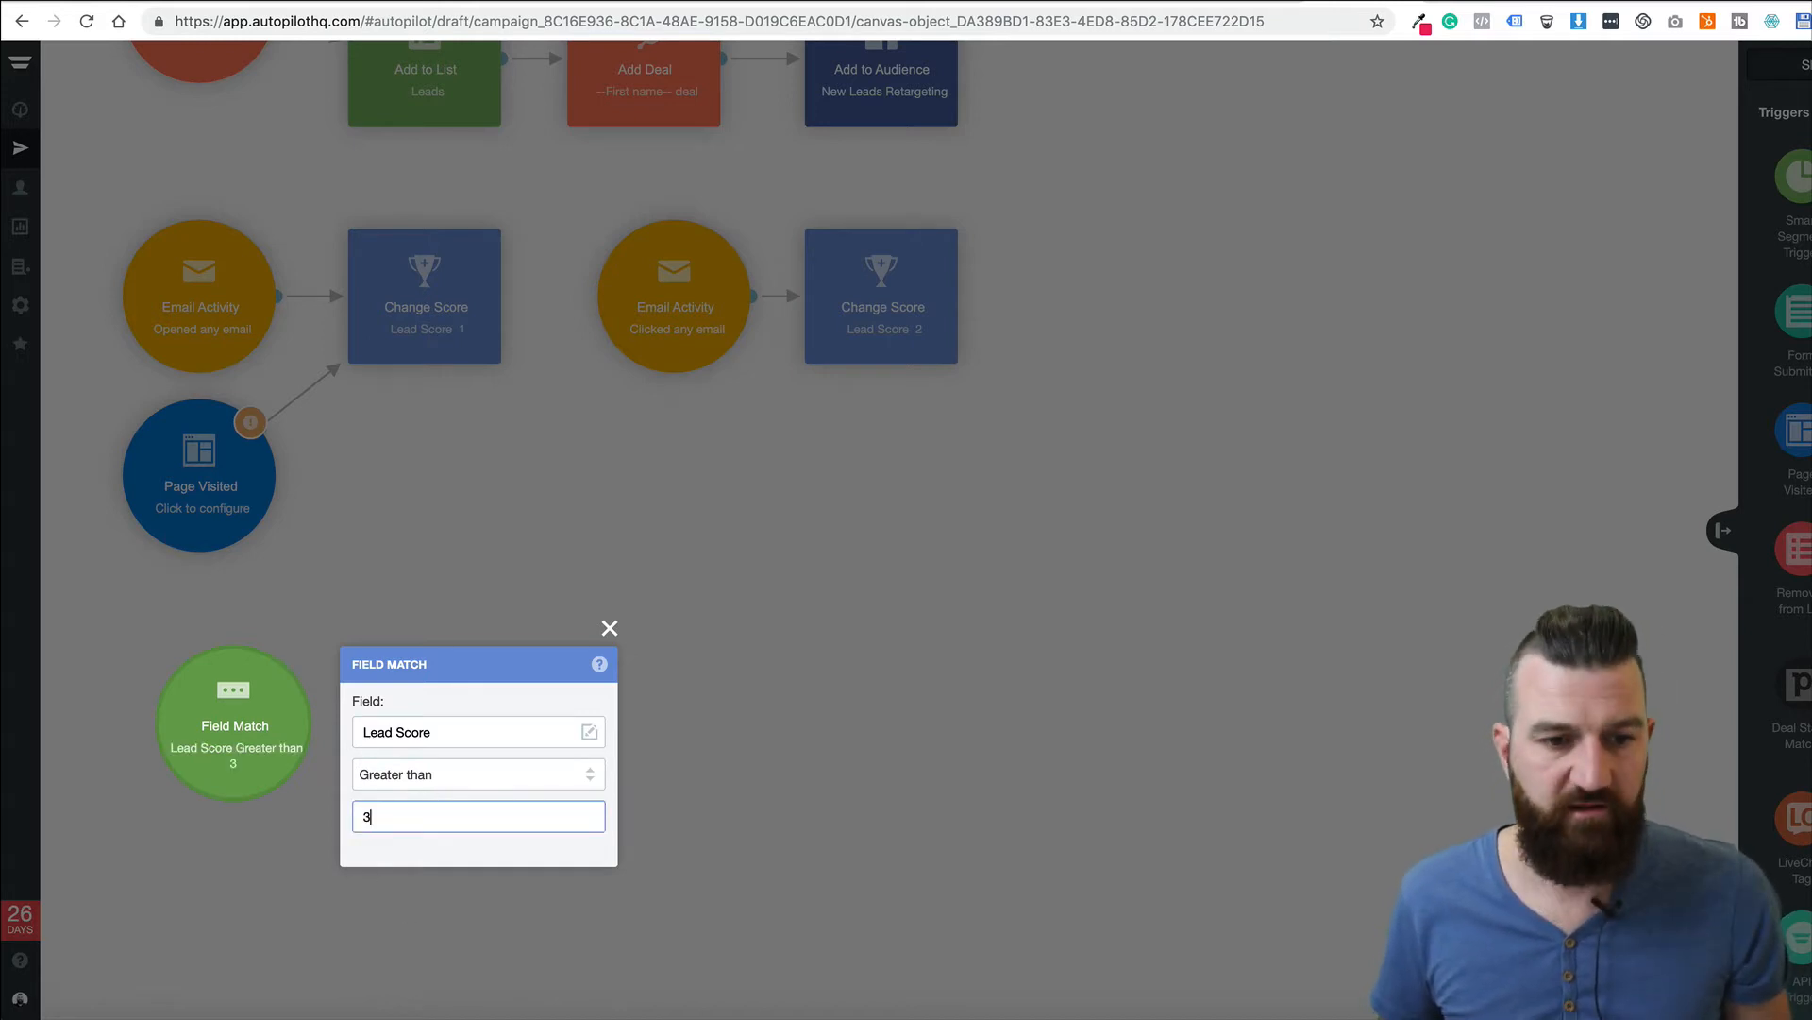
pyautogui.click(817, 701)
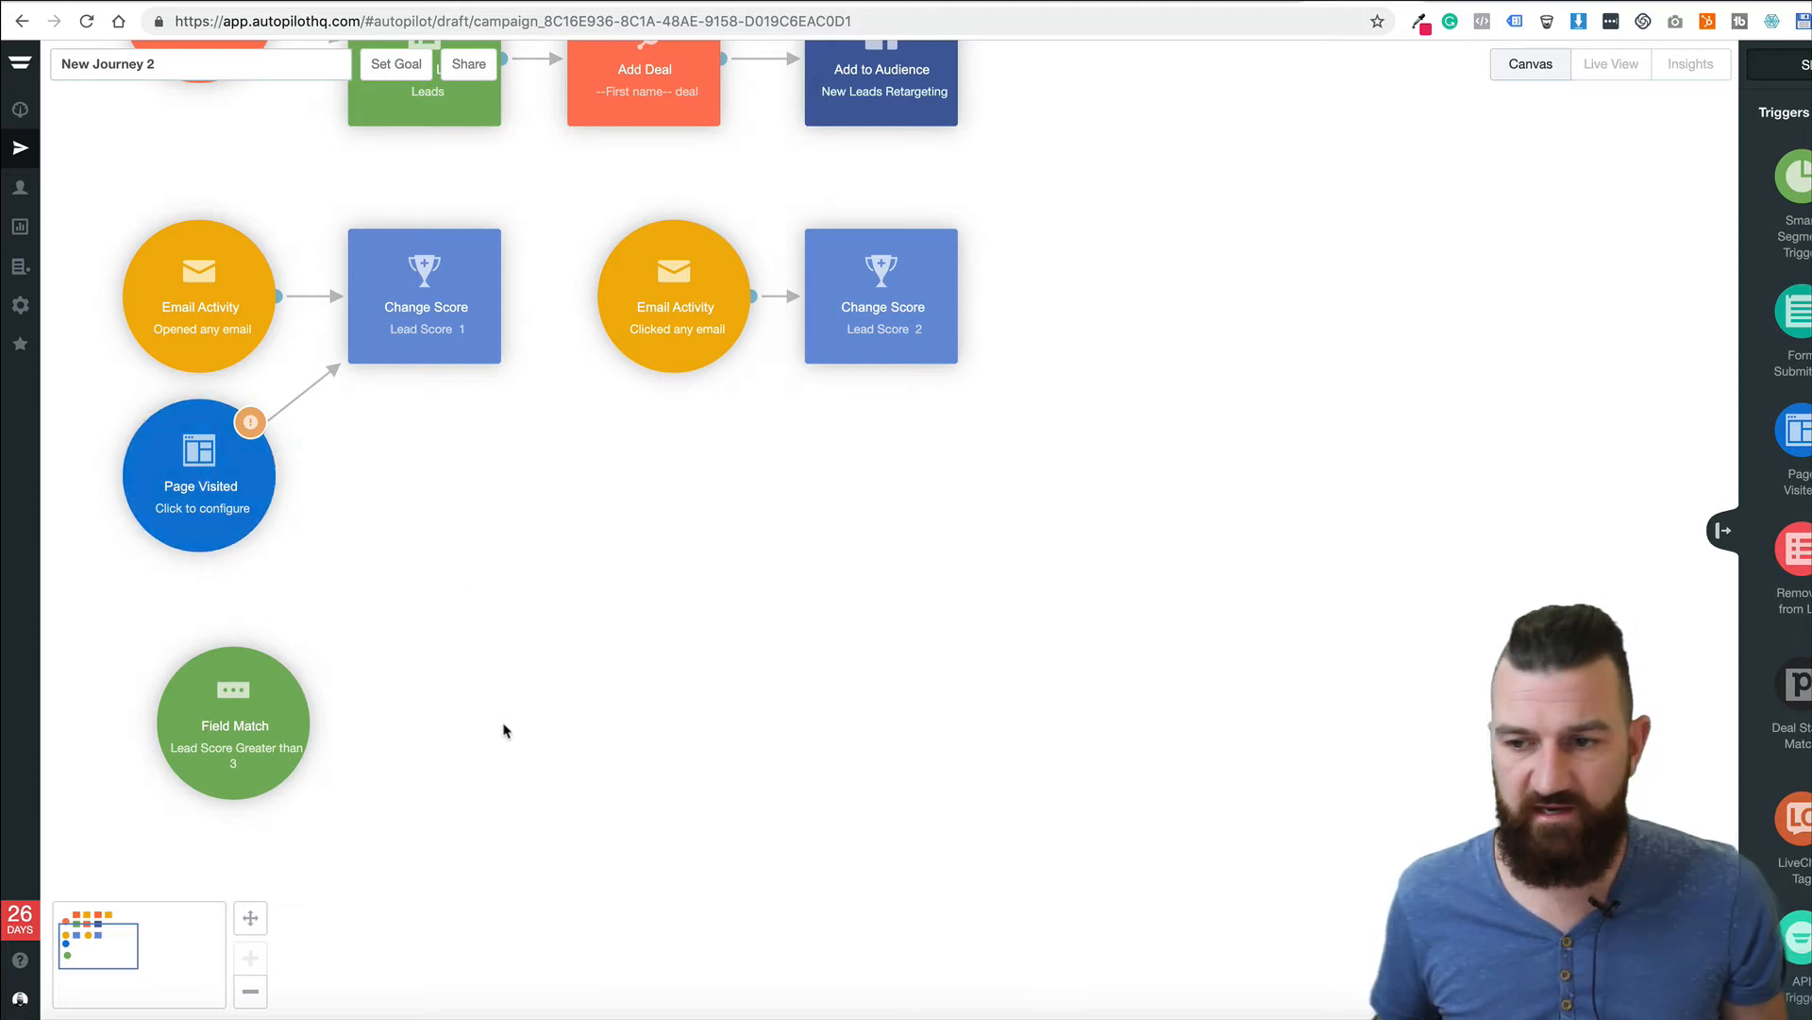
# Add a HubSpot Update Deal Stage action beside the Field Match trigger, align both with the columns above, and connect them
pyautogui.scroll(-10, 1788, 472)
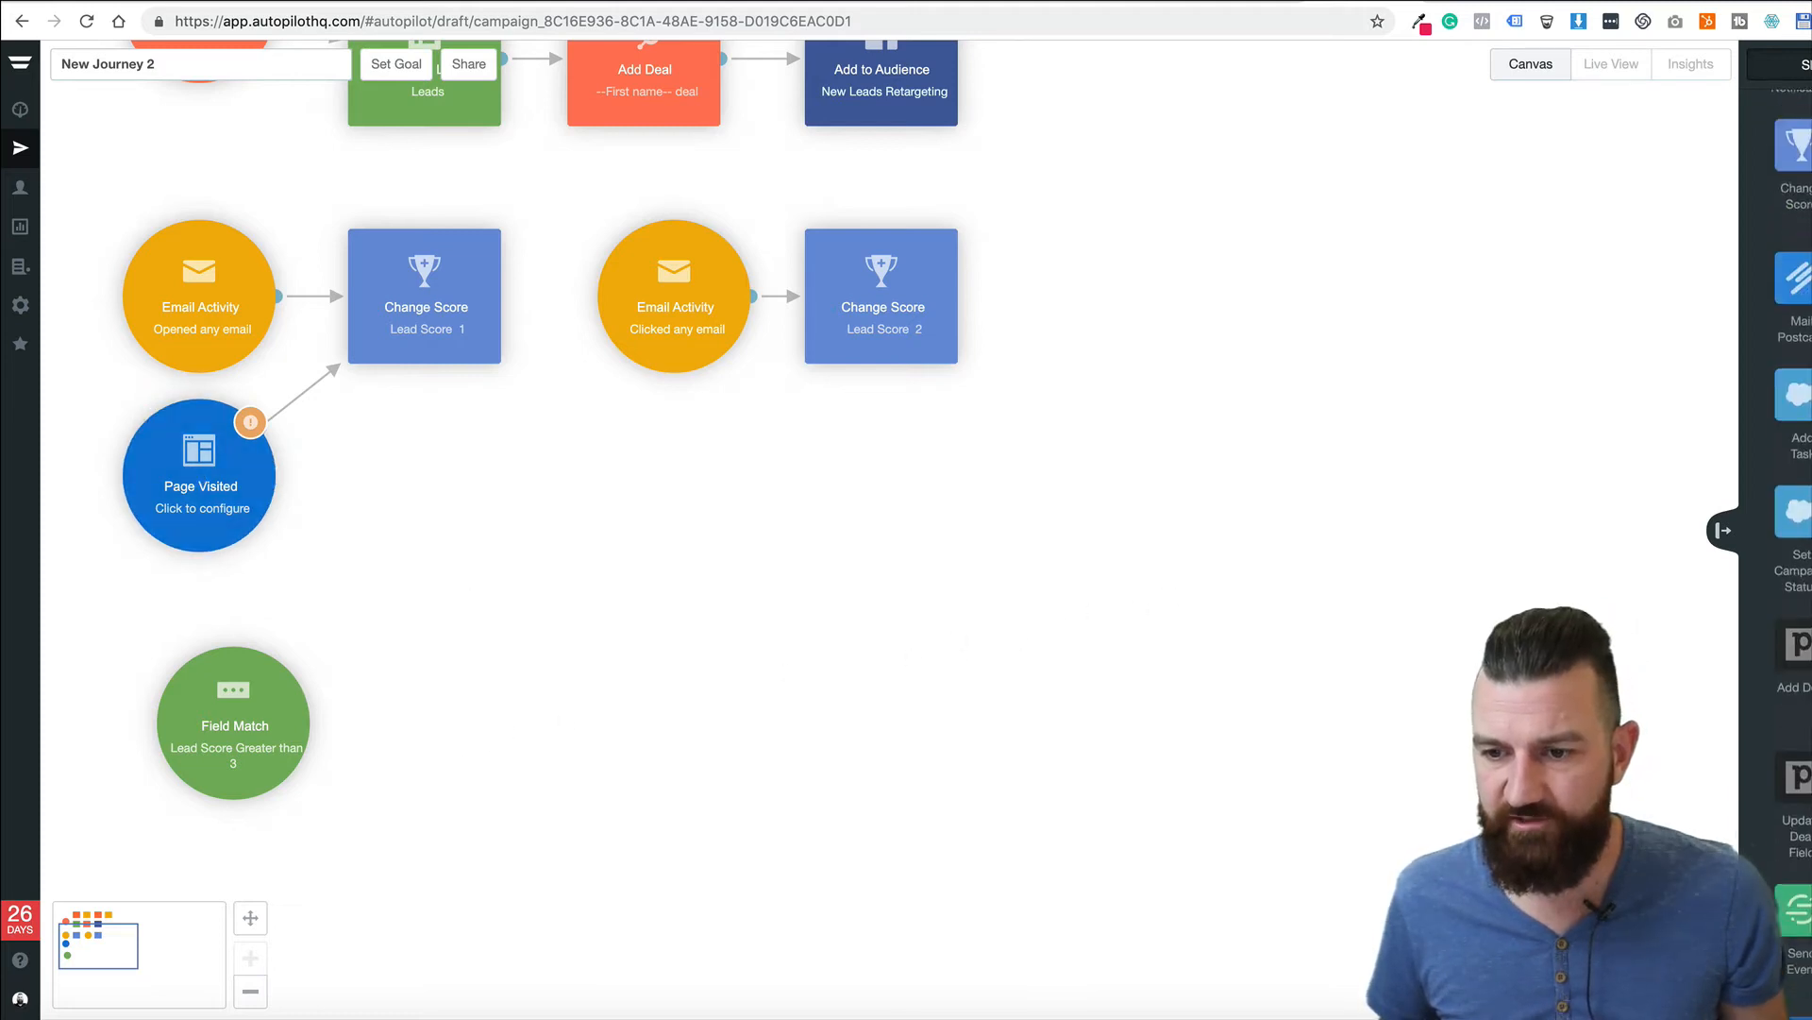
pyautogui.moveTo(1794, 704); pyautogui.dragTo(458, 716)
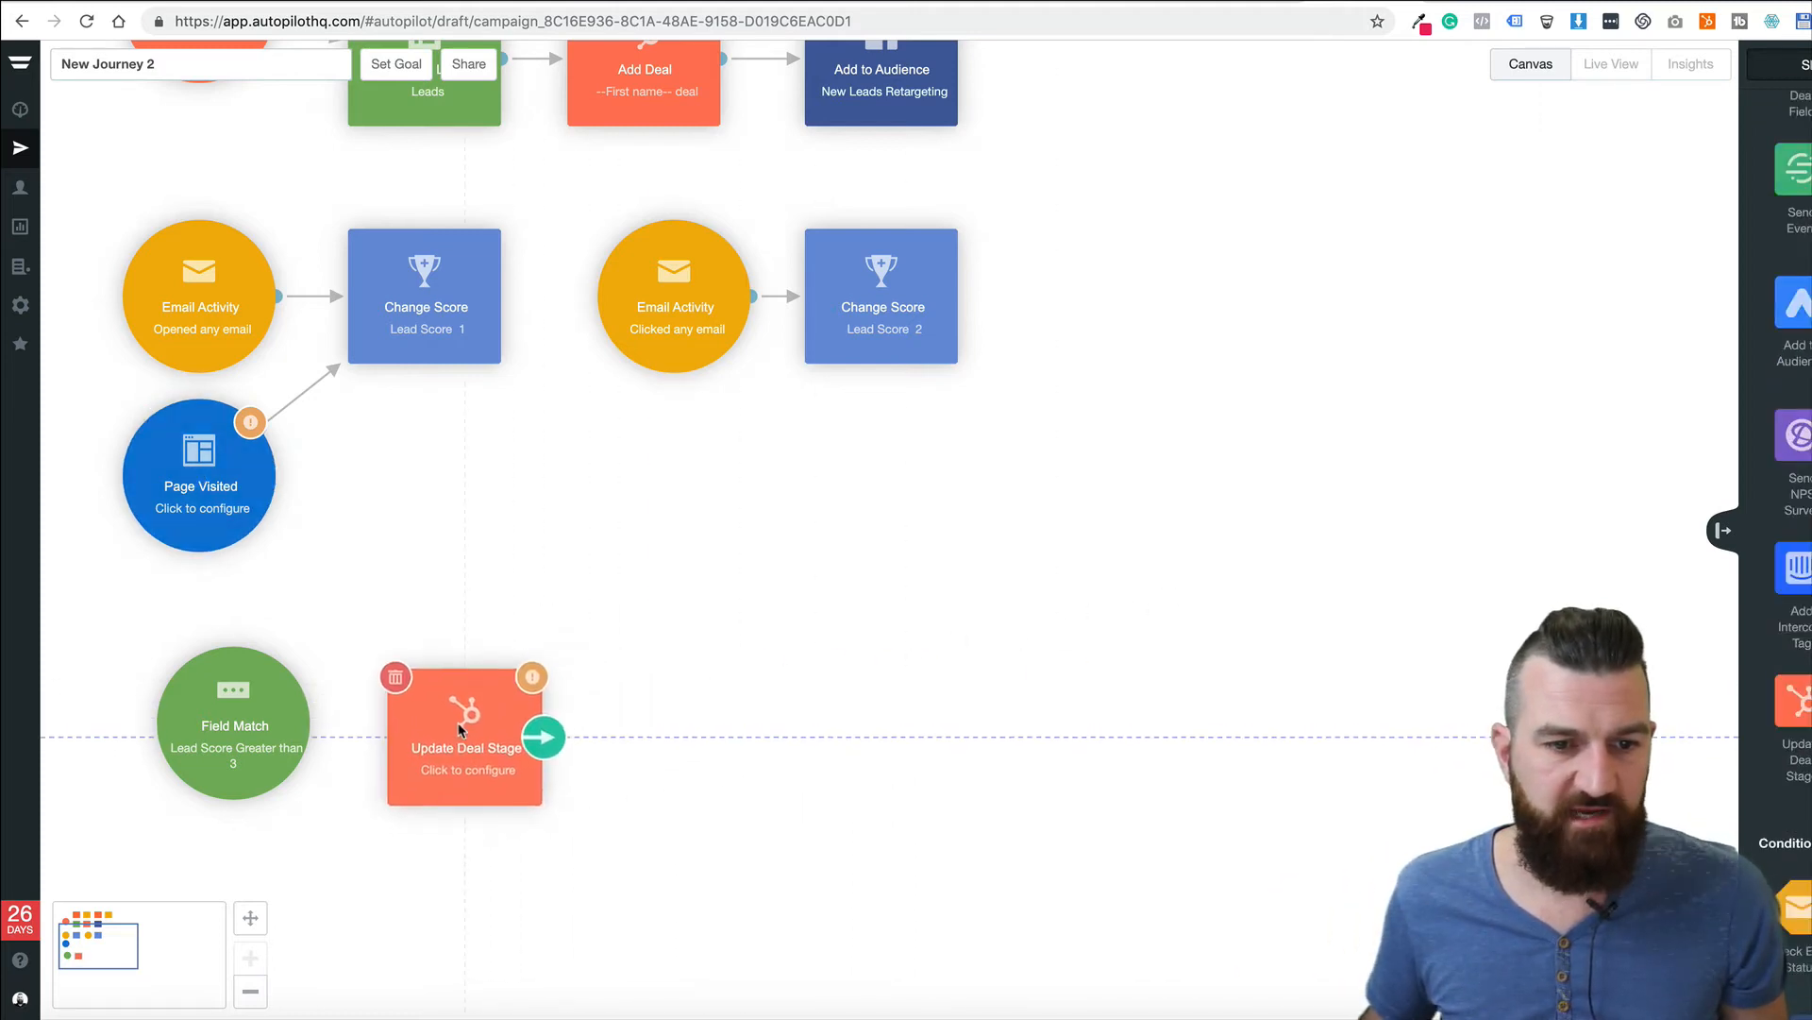
pyautogui.moveTo(247, 743); pyautogui.dragTo(213, 743)
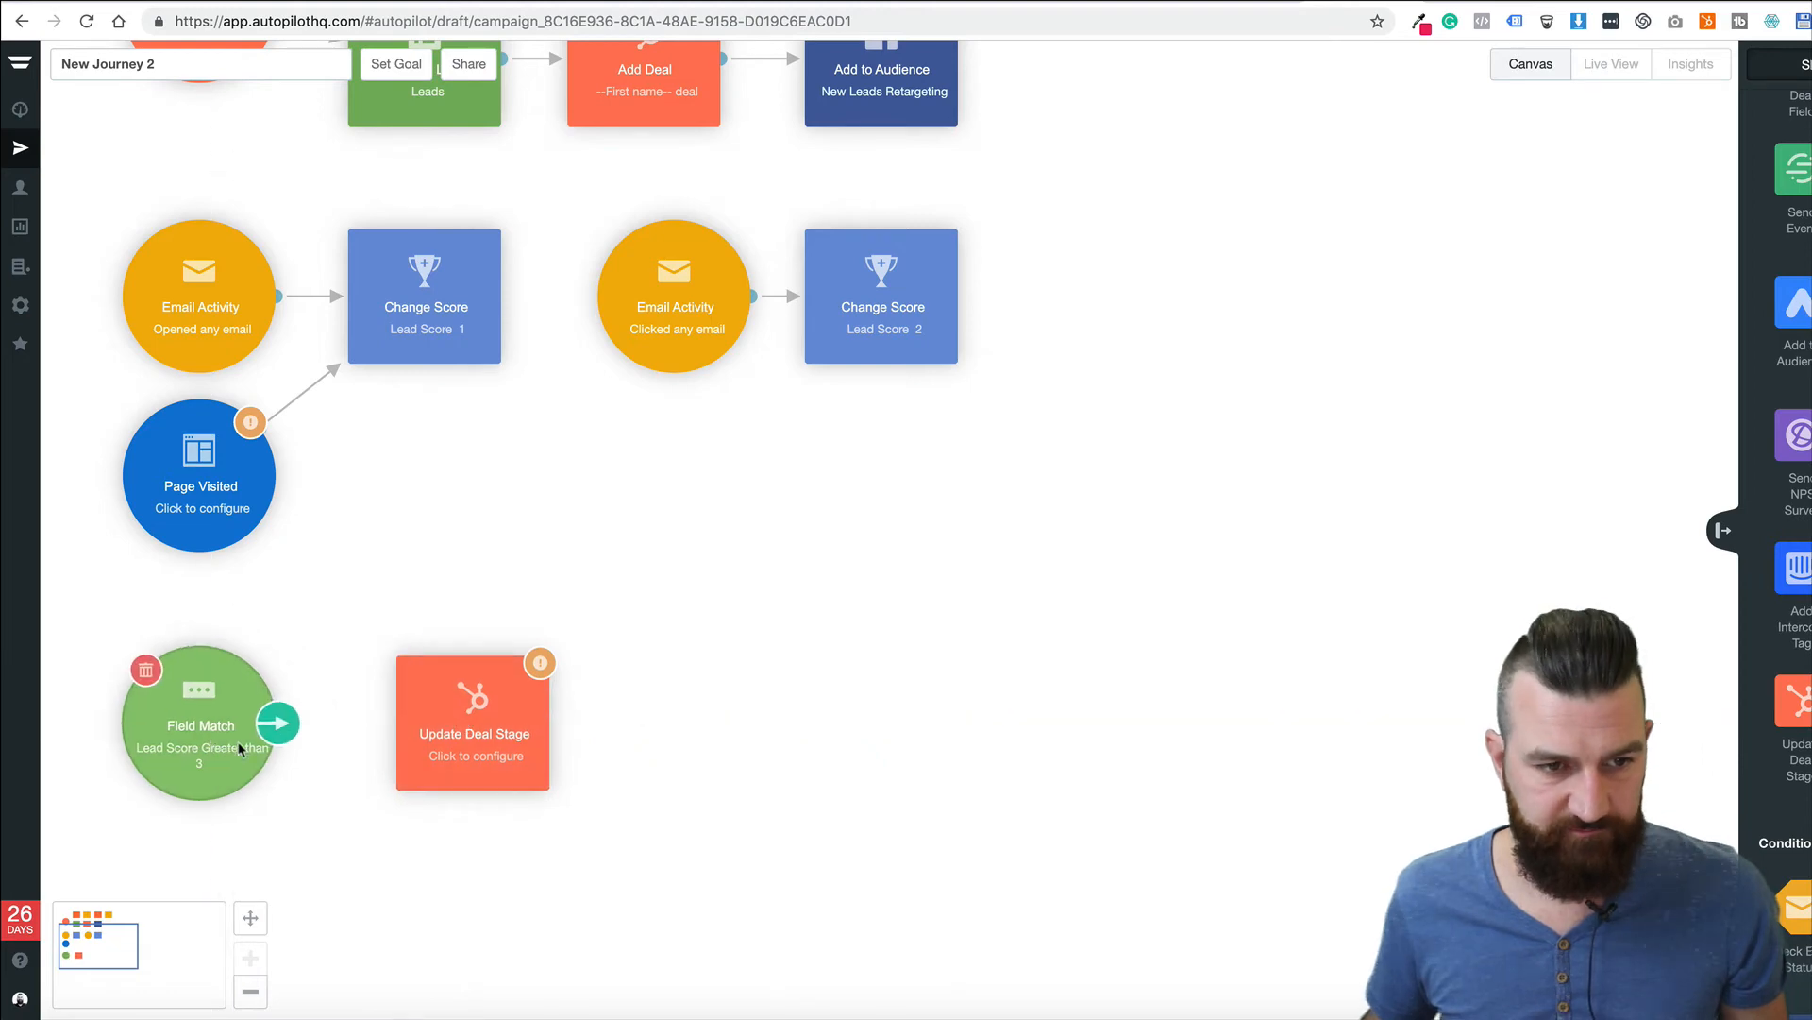
pyautogui.moveTo(443, 745); pyautogui.dragTo(395, 746)
pyautogui.moveTo(276, 725); pyautogui.dragTo(421, 736)
# Set the Update Deal Stage action to the Sales Pipeline and the Marketing Qualified Lead (35%) stage
pyautogui.click(420, 735)
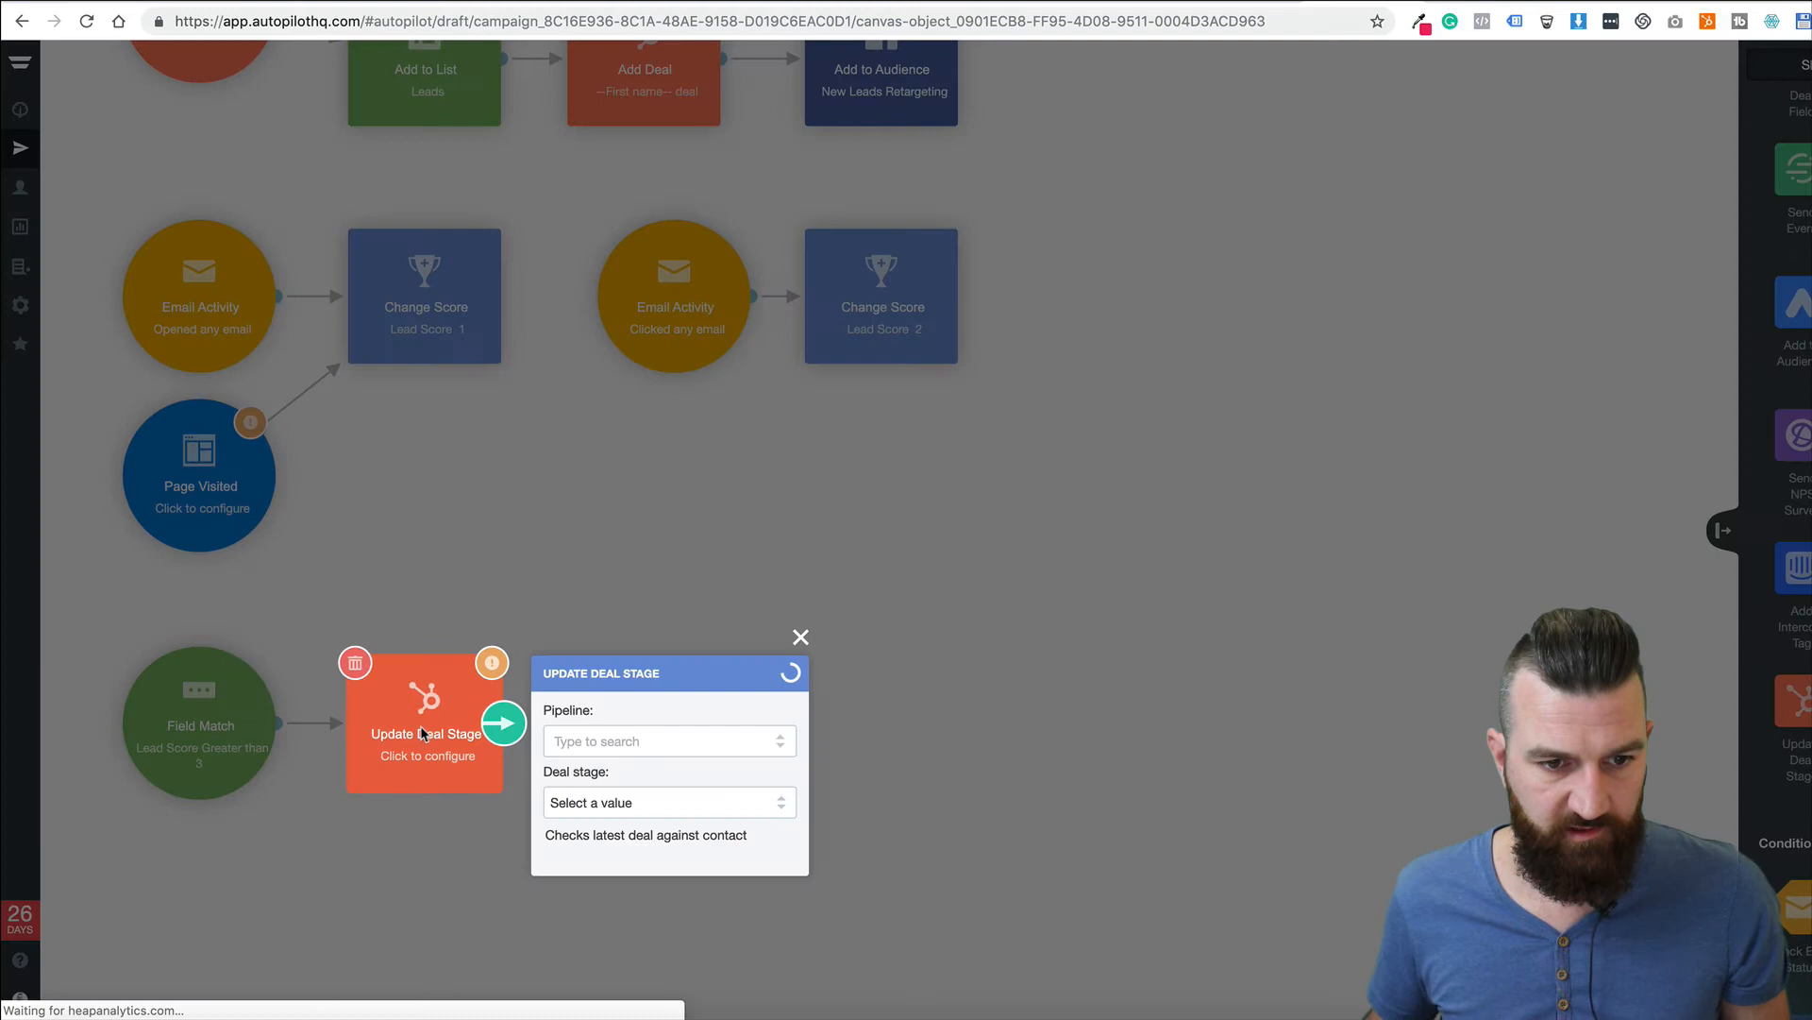
pyautogui.click(613, 740)
pyautogui.click(604, 775)
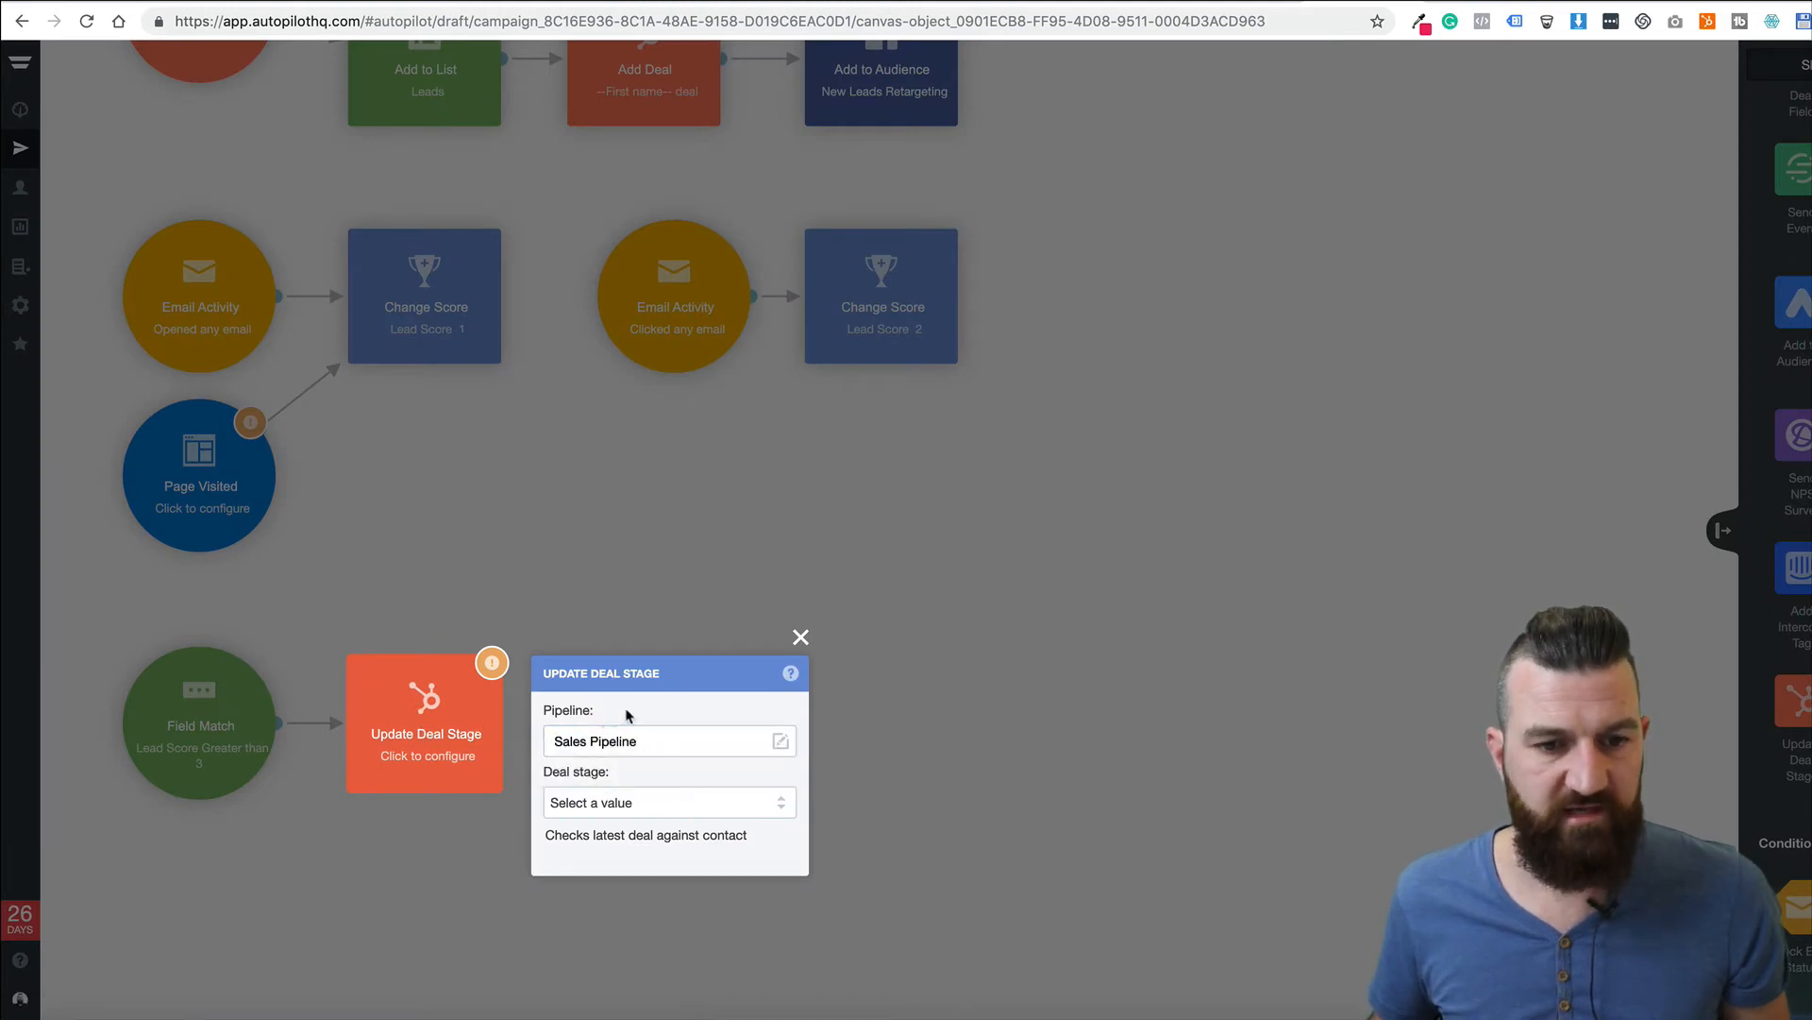
pyautogui.click(562, 801)
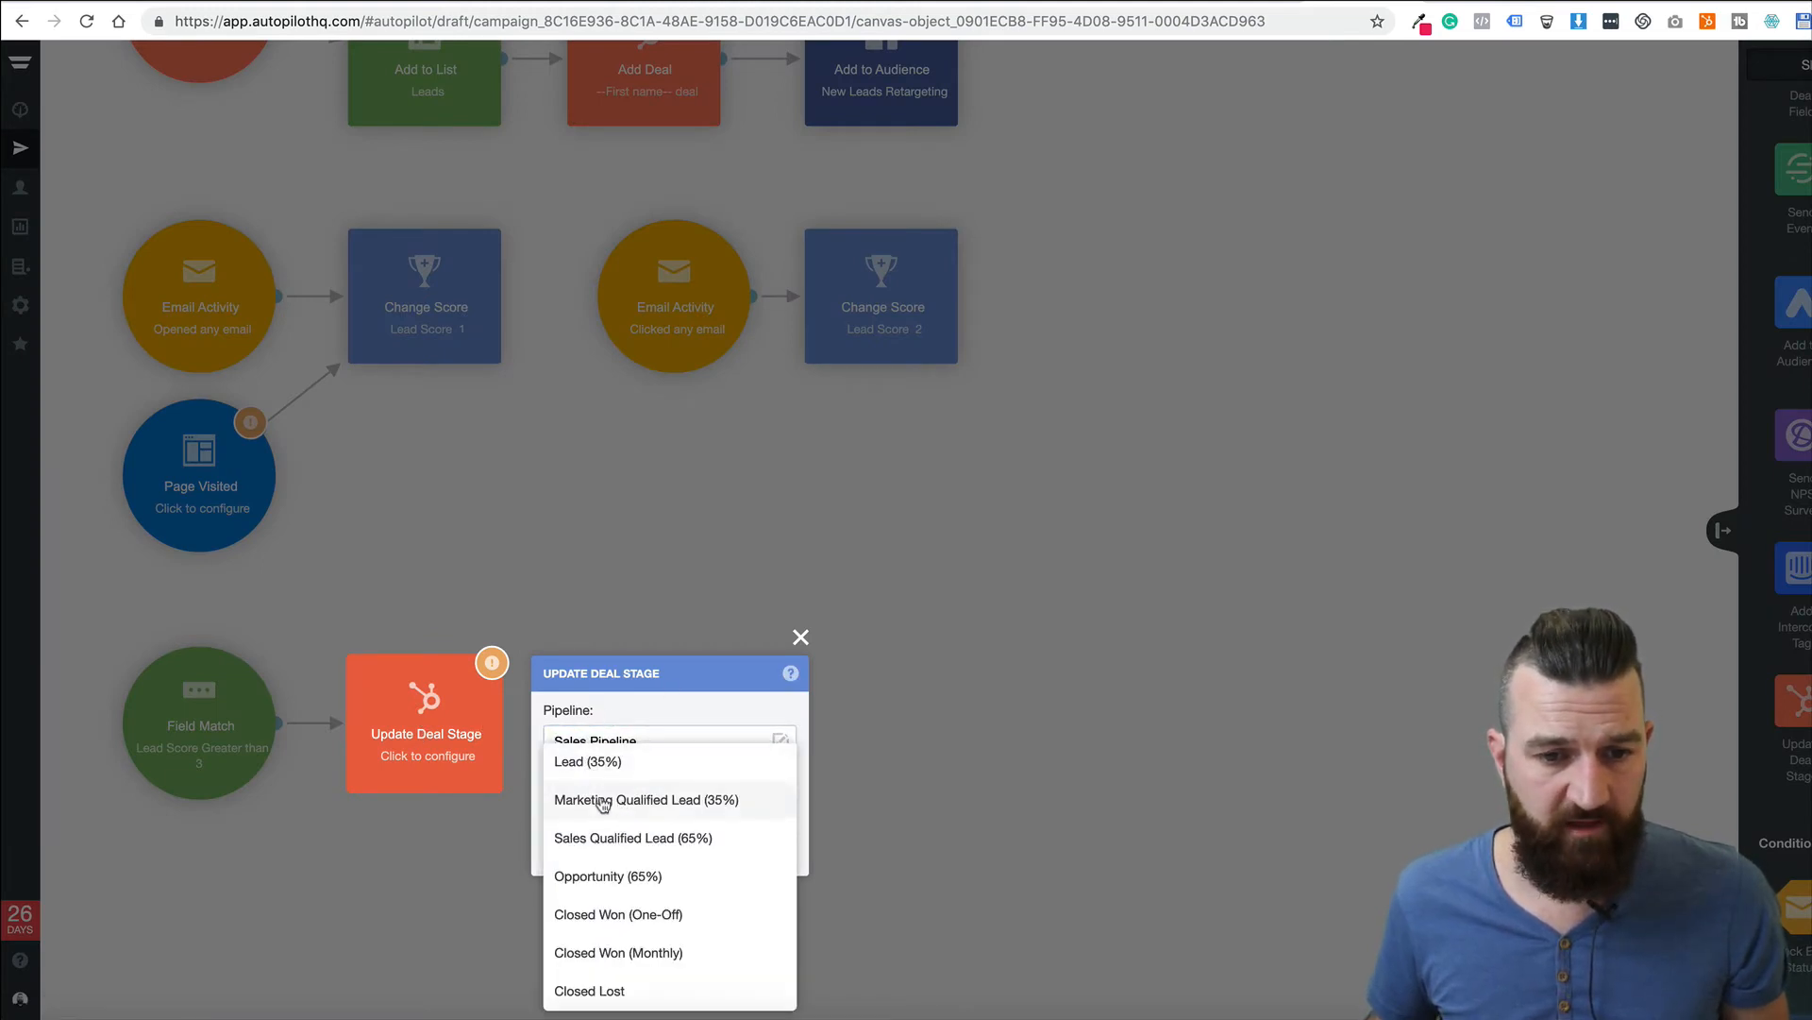
pyautogui.click(601, 802)
pyautogui.click(971, 688)
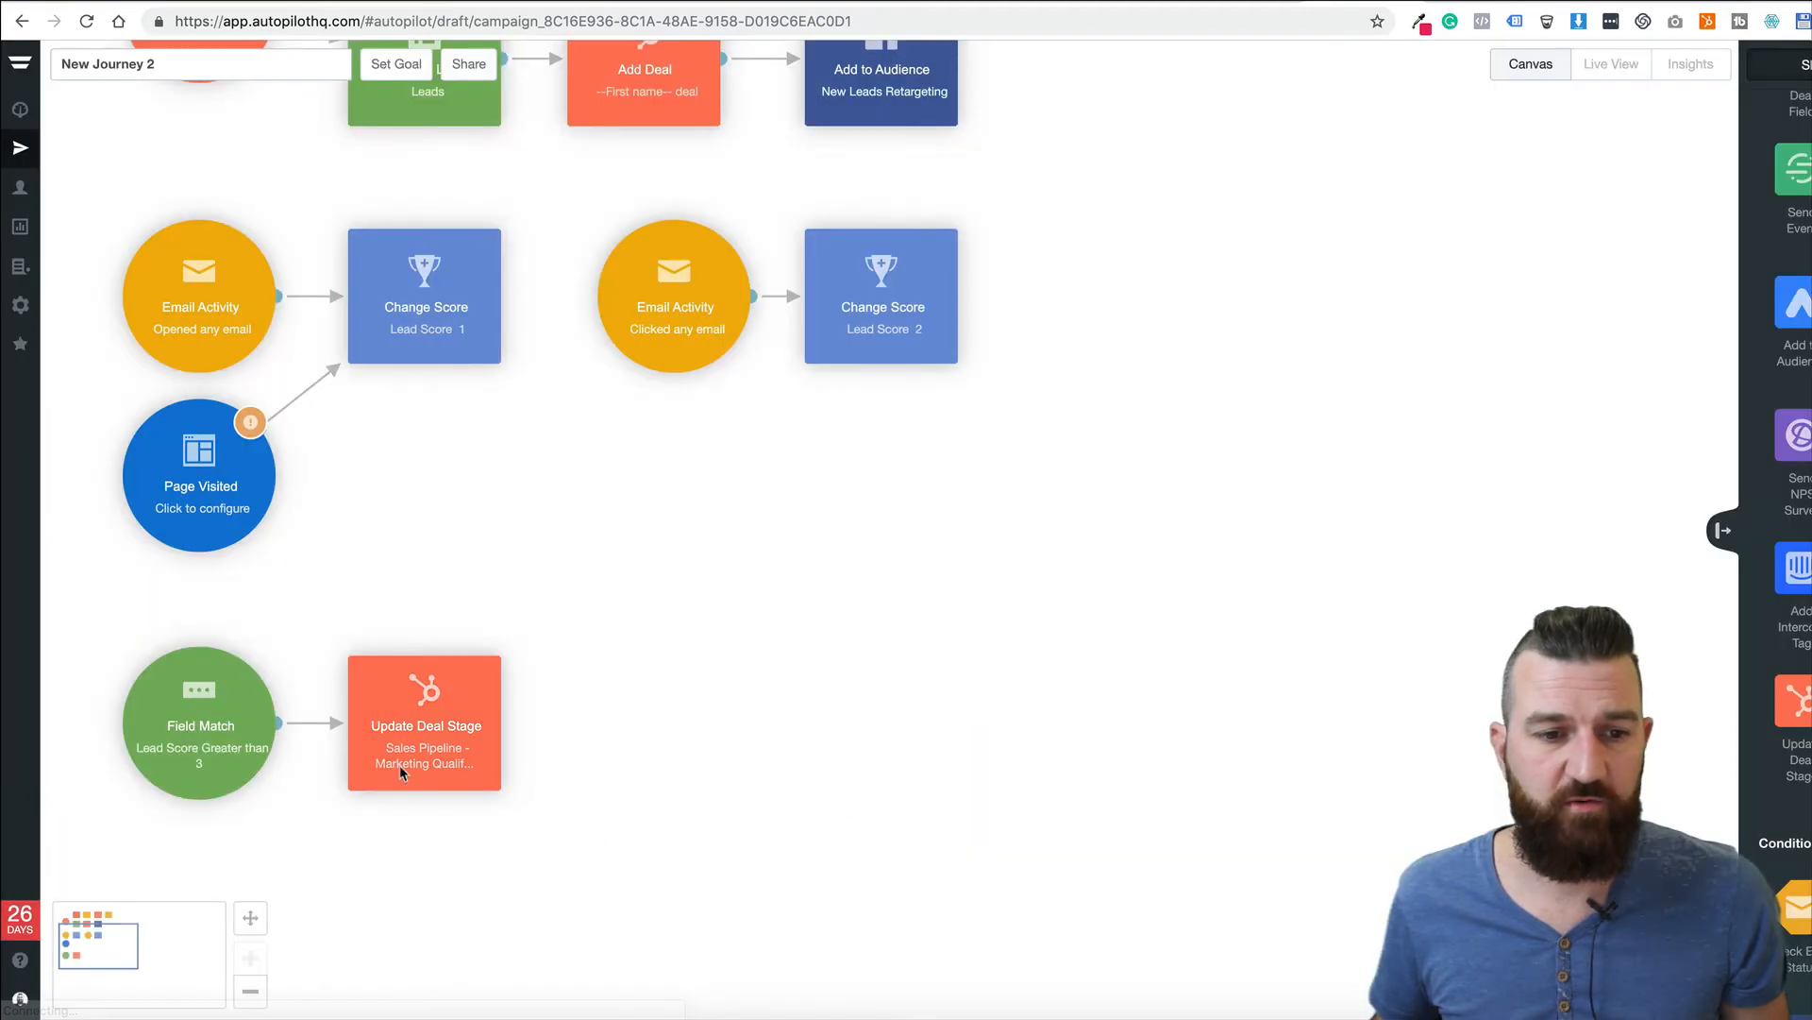
# Rename the journey as "Lead - Marketing Qualified Lead"
pyautogui.scroll(5, 592, 552)
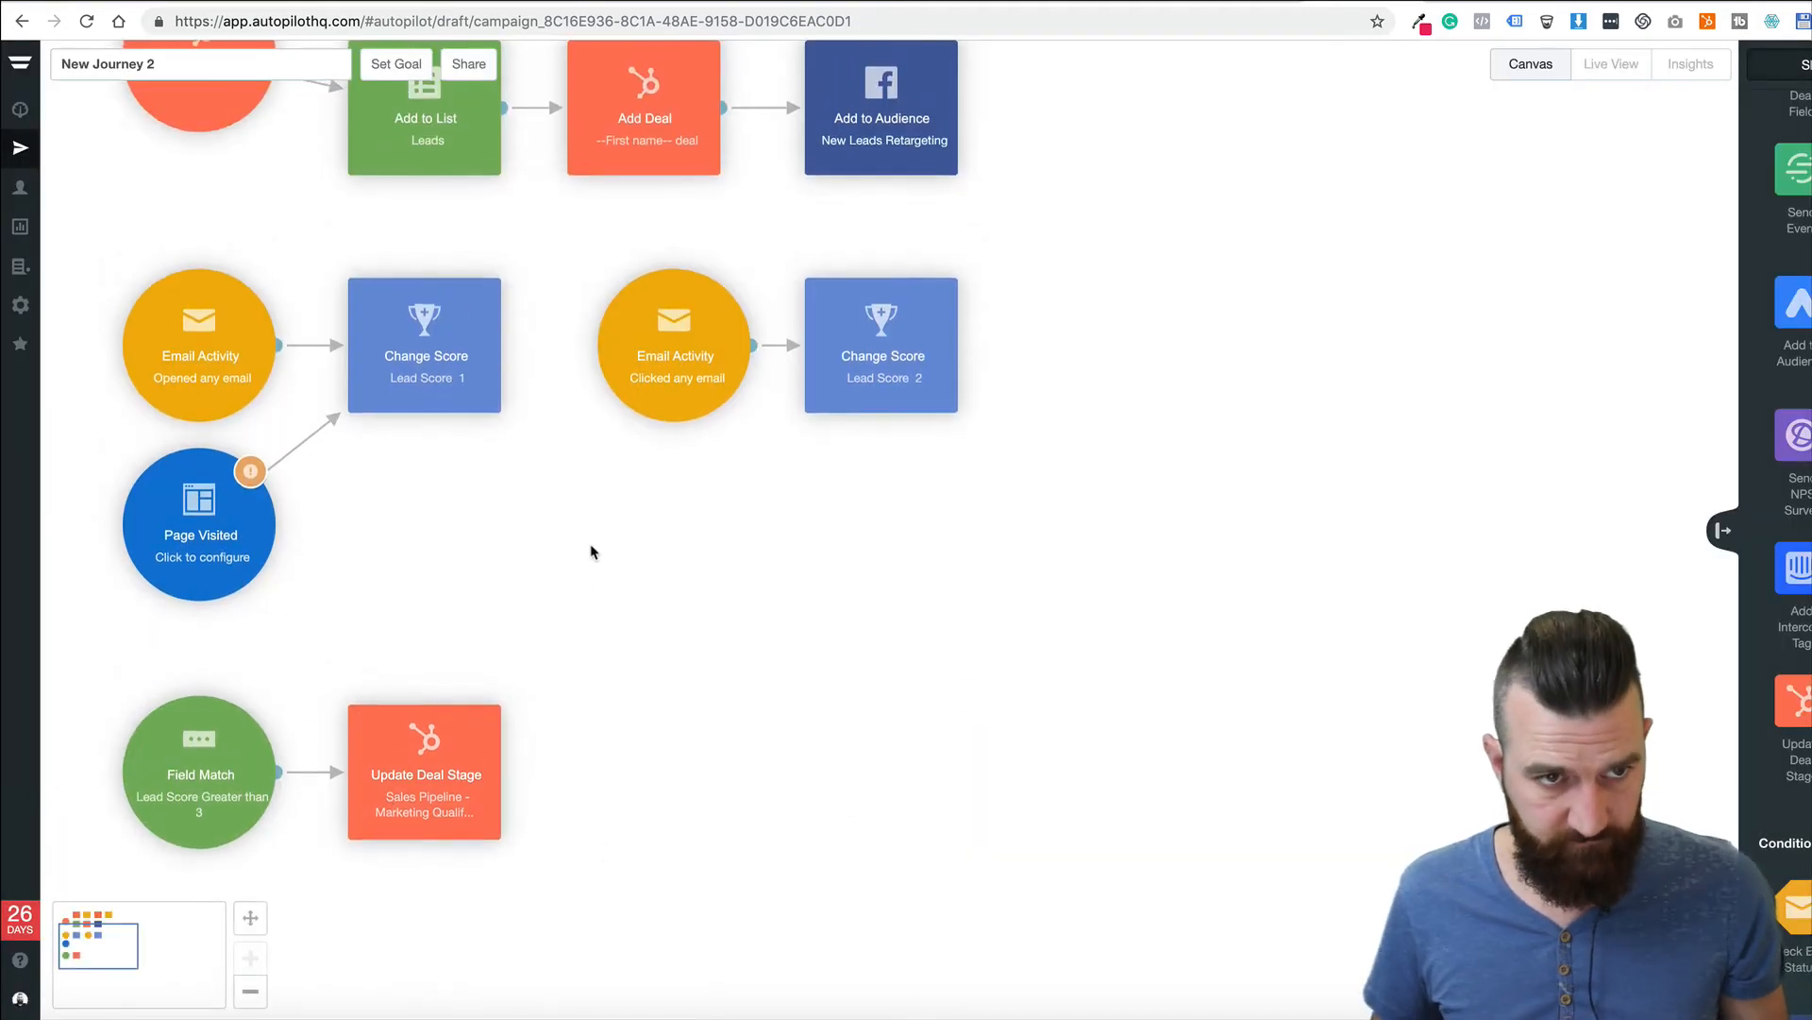
pyautogui.click(175, 64)
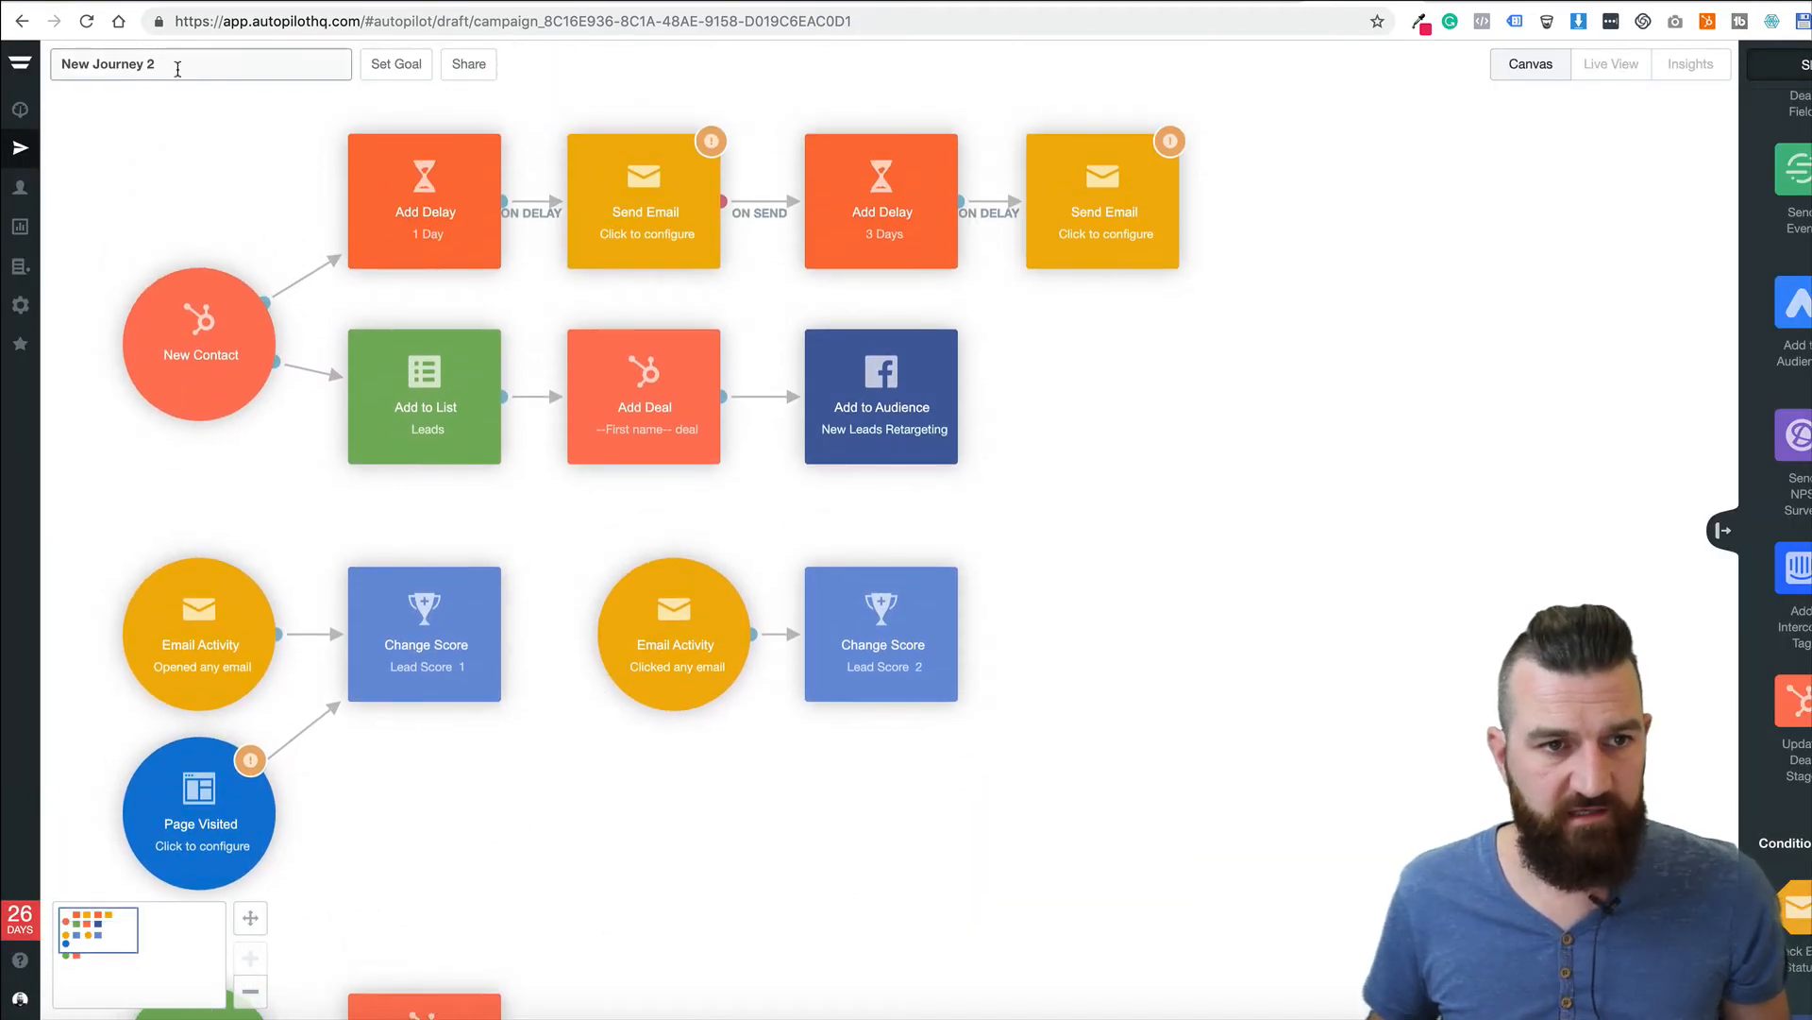
pyautogui.moveTo(148, 64); pyautogui.dragTo(41, 61)
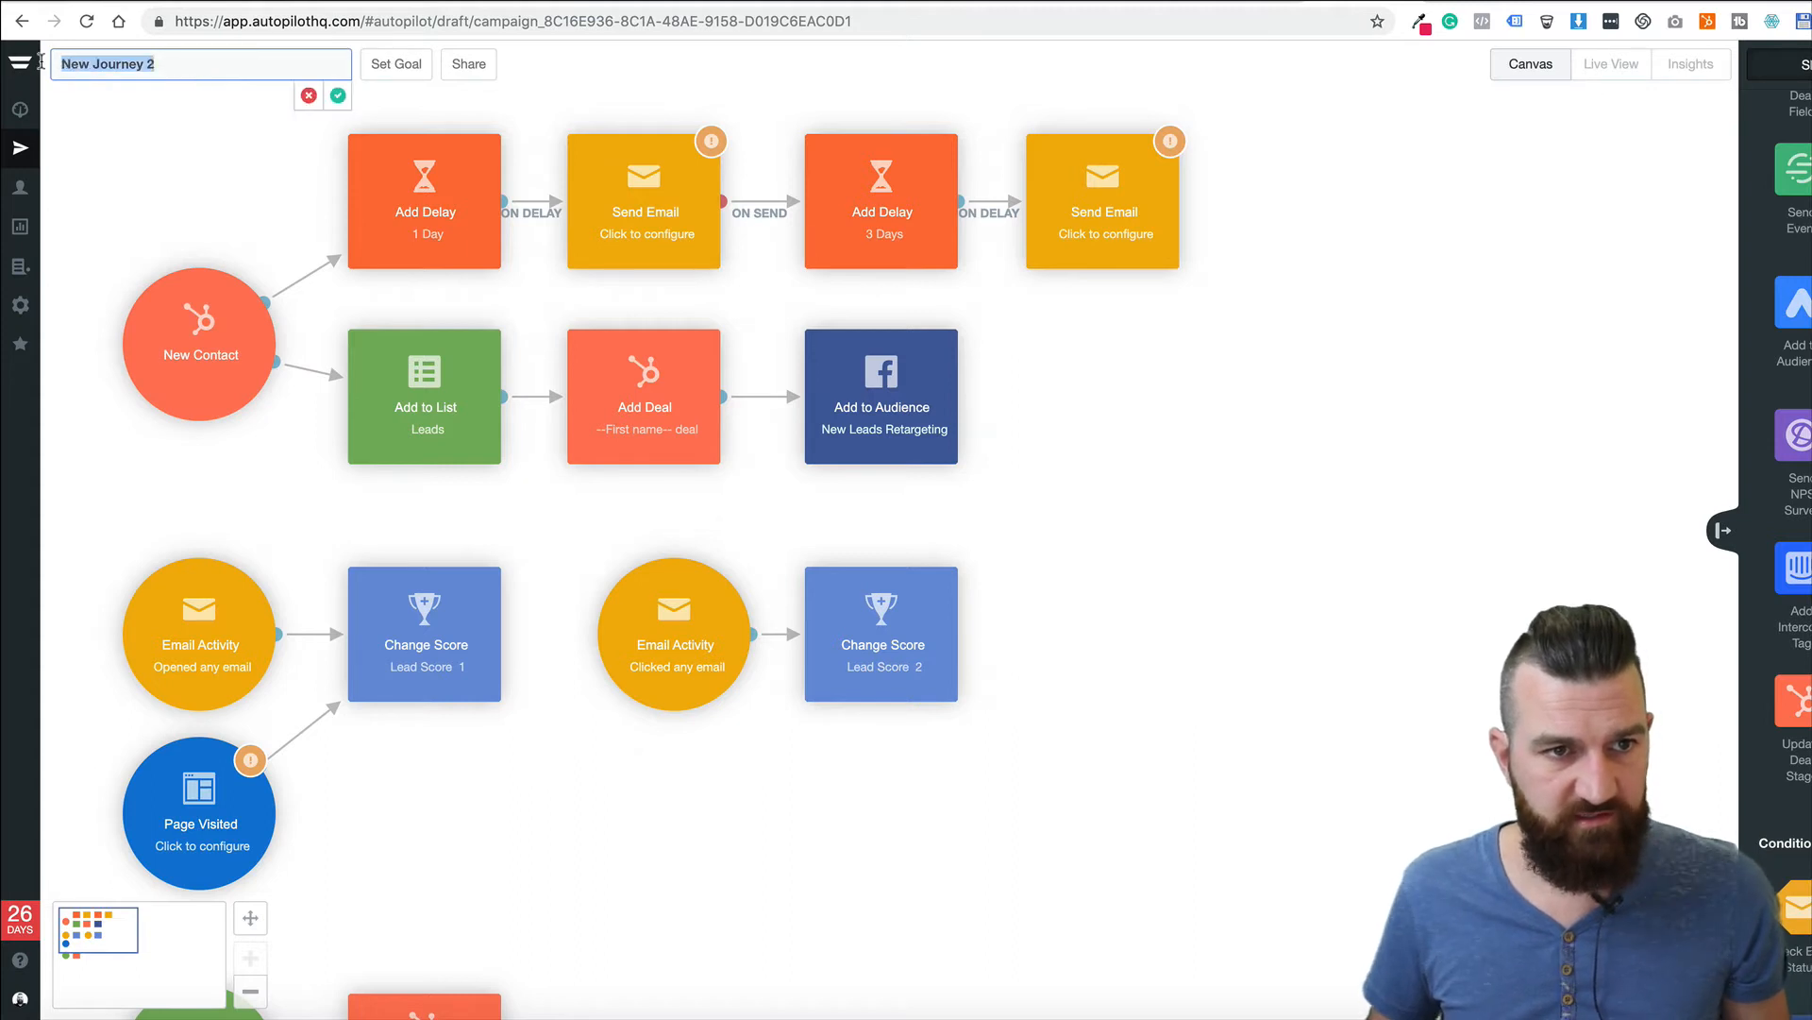
pyautogui.write('Lead - Marketing Qualified Lead')
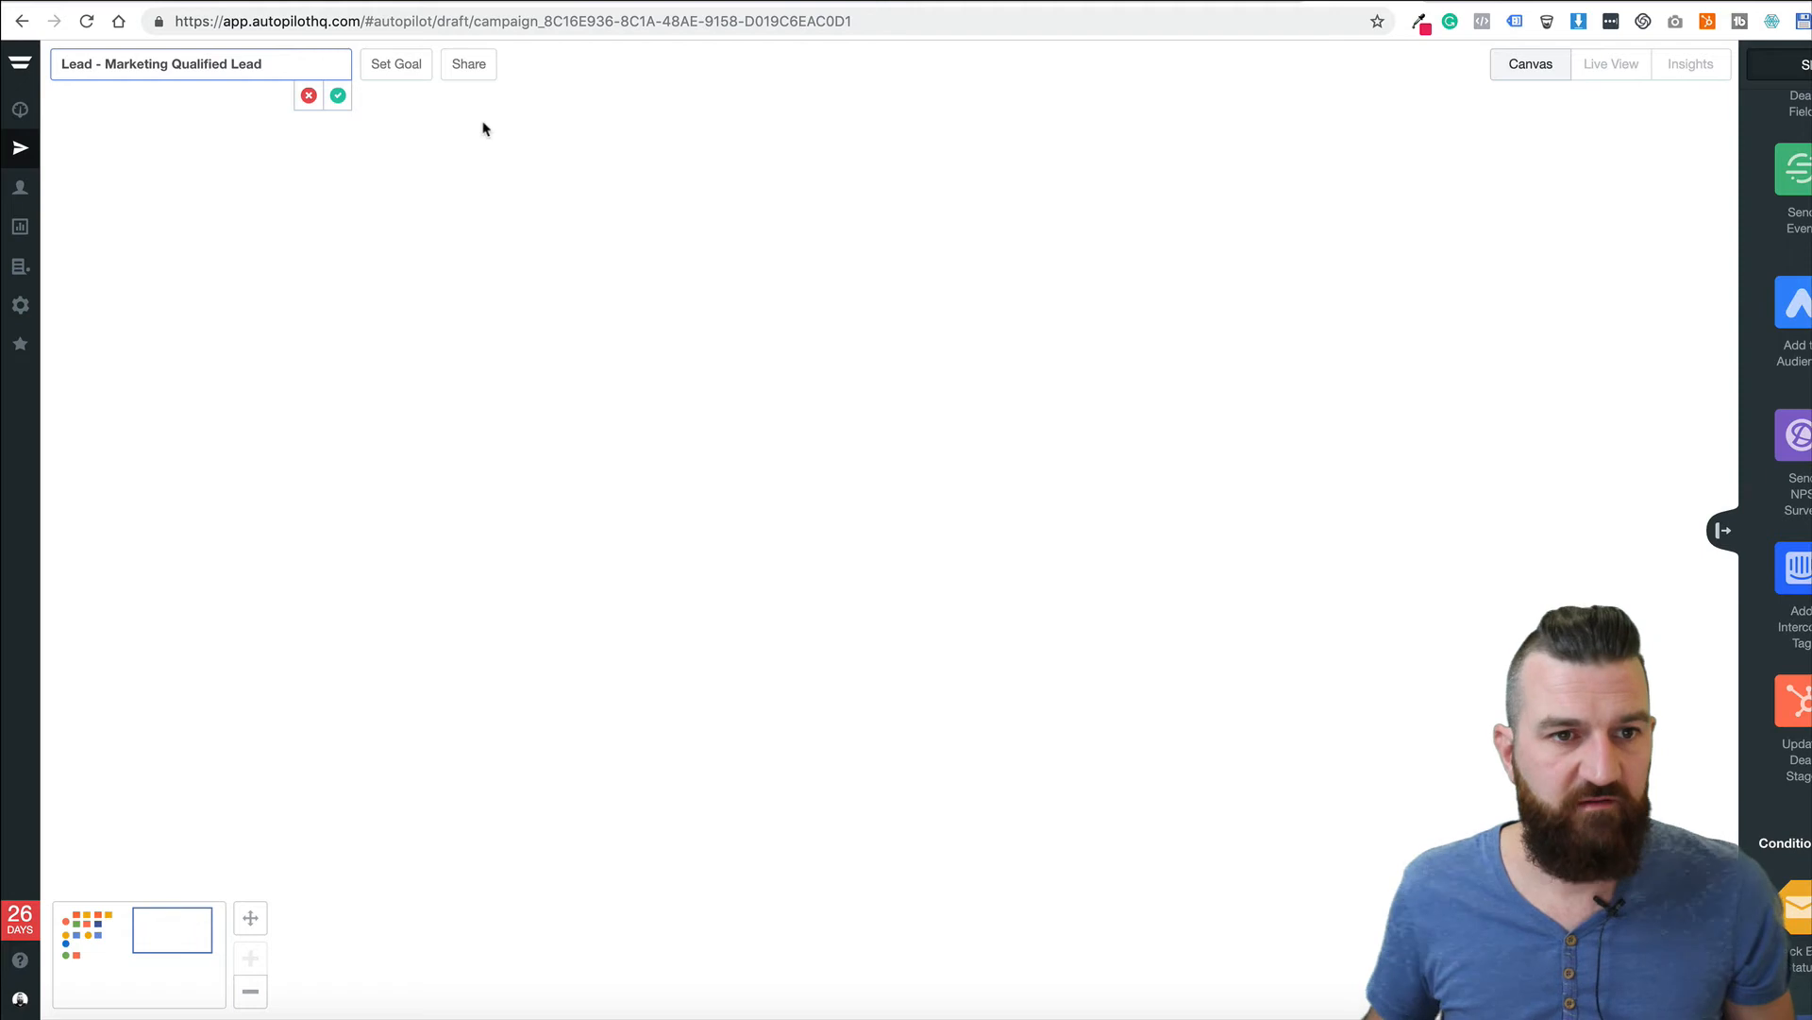
pyautogui.click(333, 100)
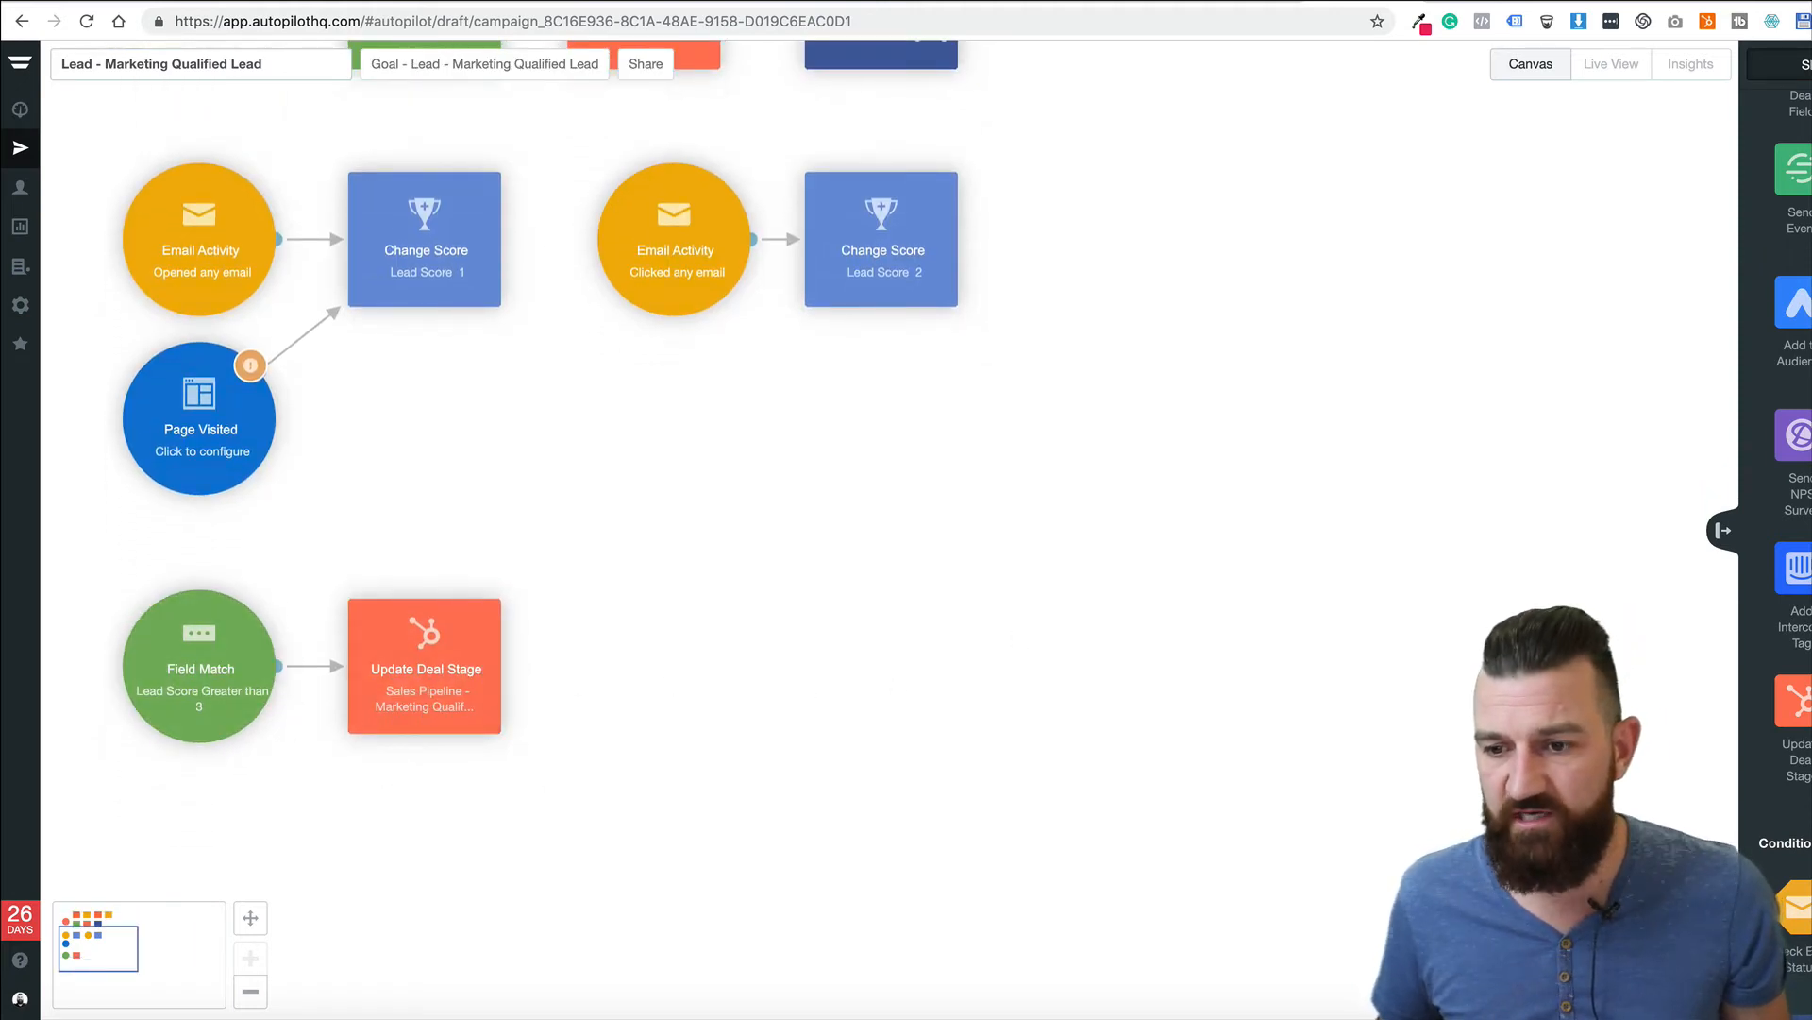
# Connect a new Add to List action to the Update Deal Stage action and set its contact list to MQL
pyautogui.scroll(15, 1789, 510)
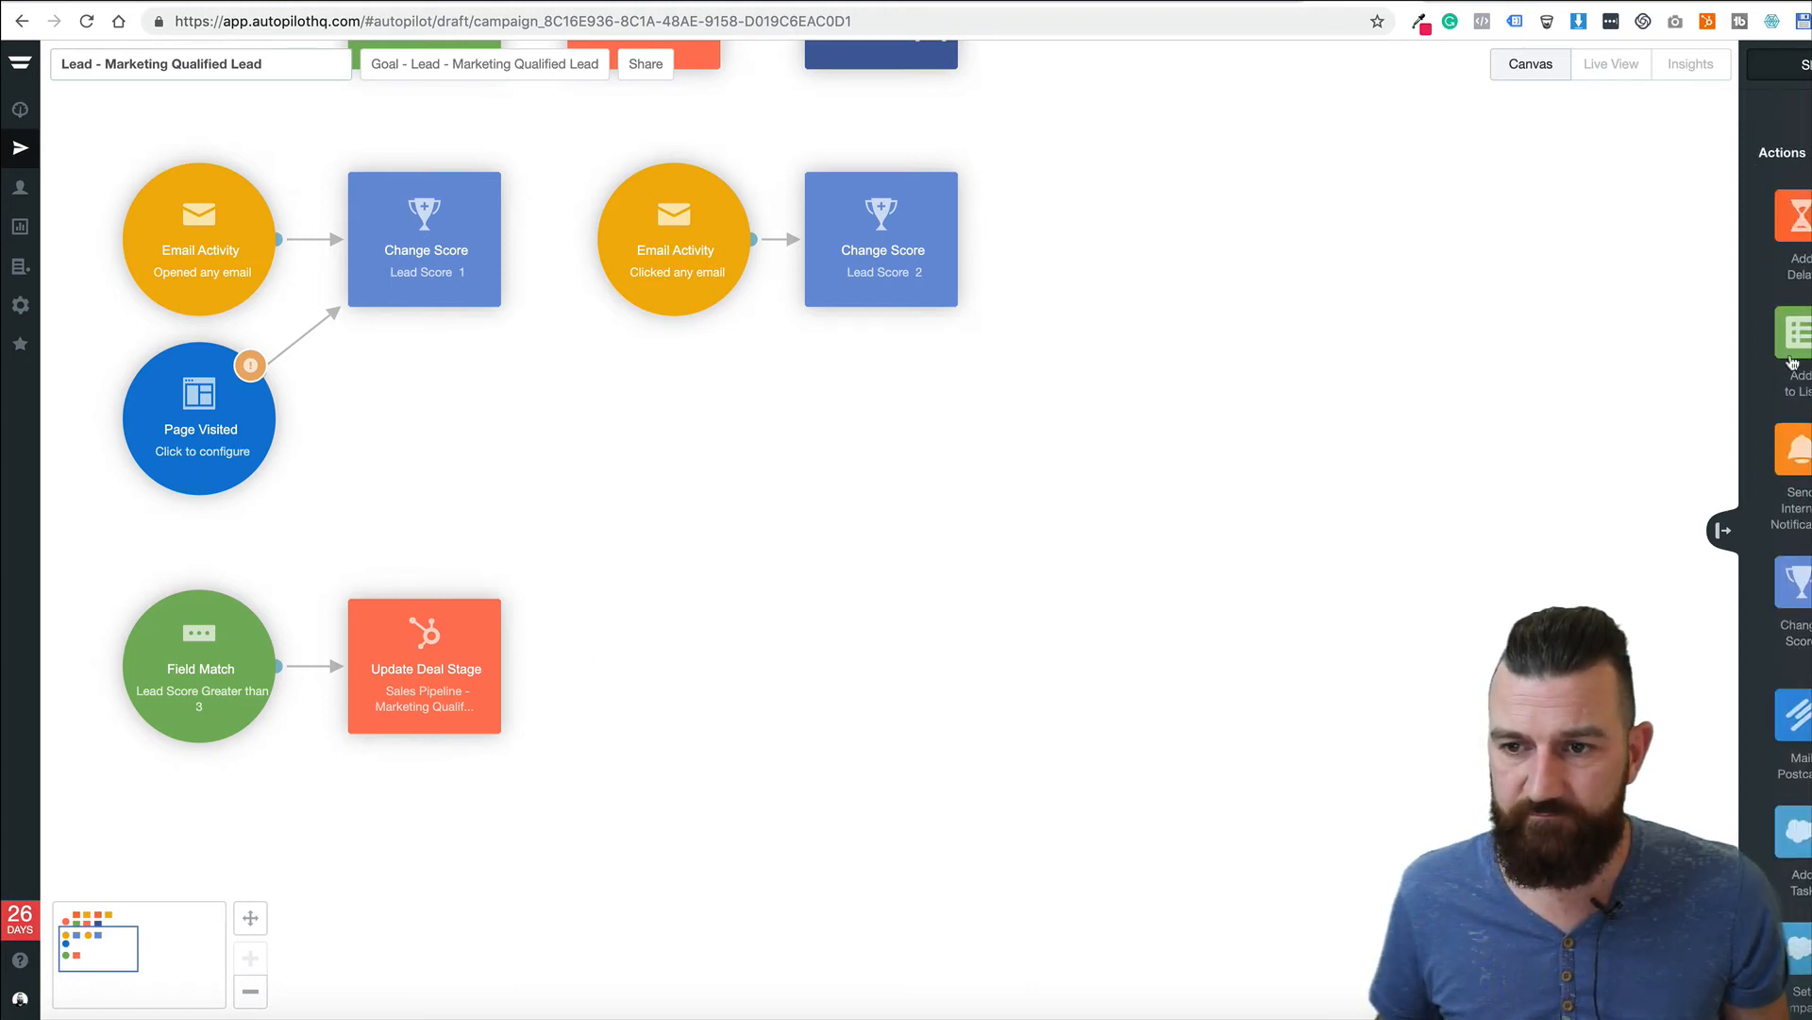
pyautogui.moveTo(1791, 361); pyautogui.dragTo(636, 667)
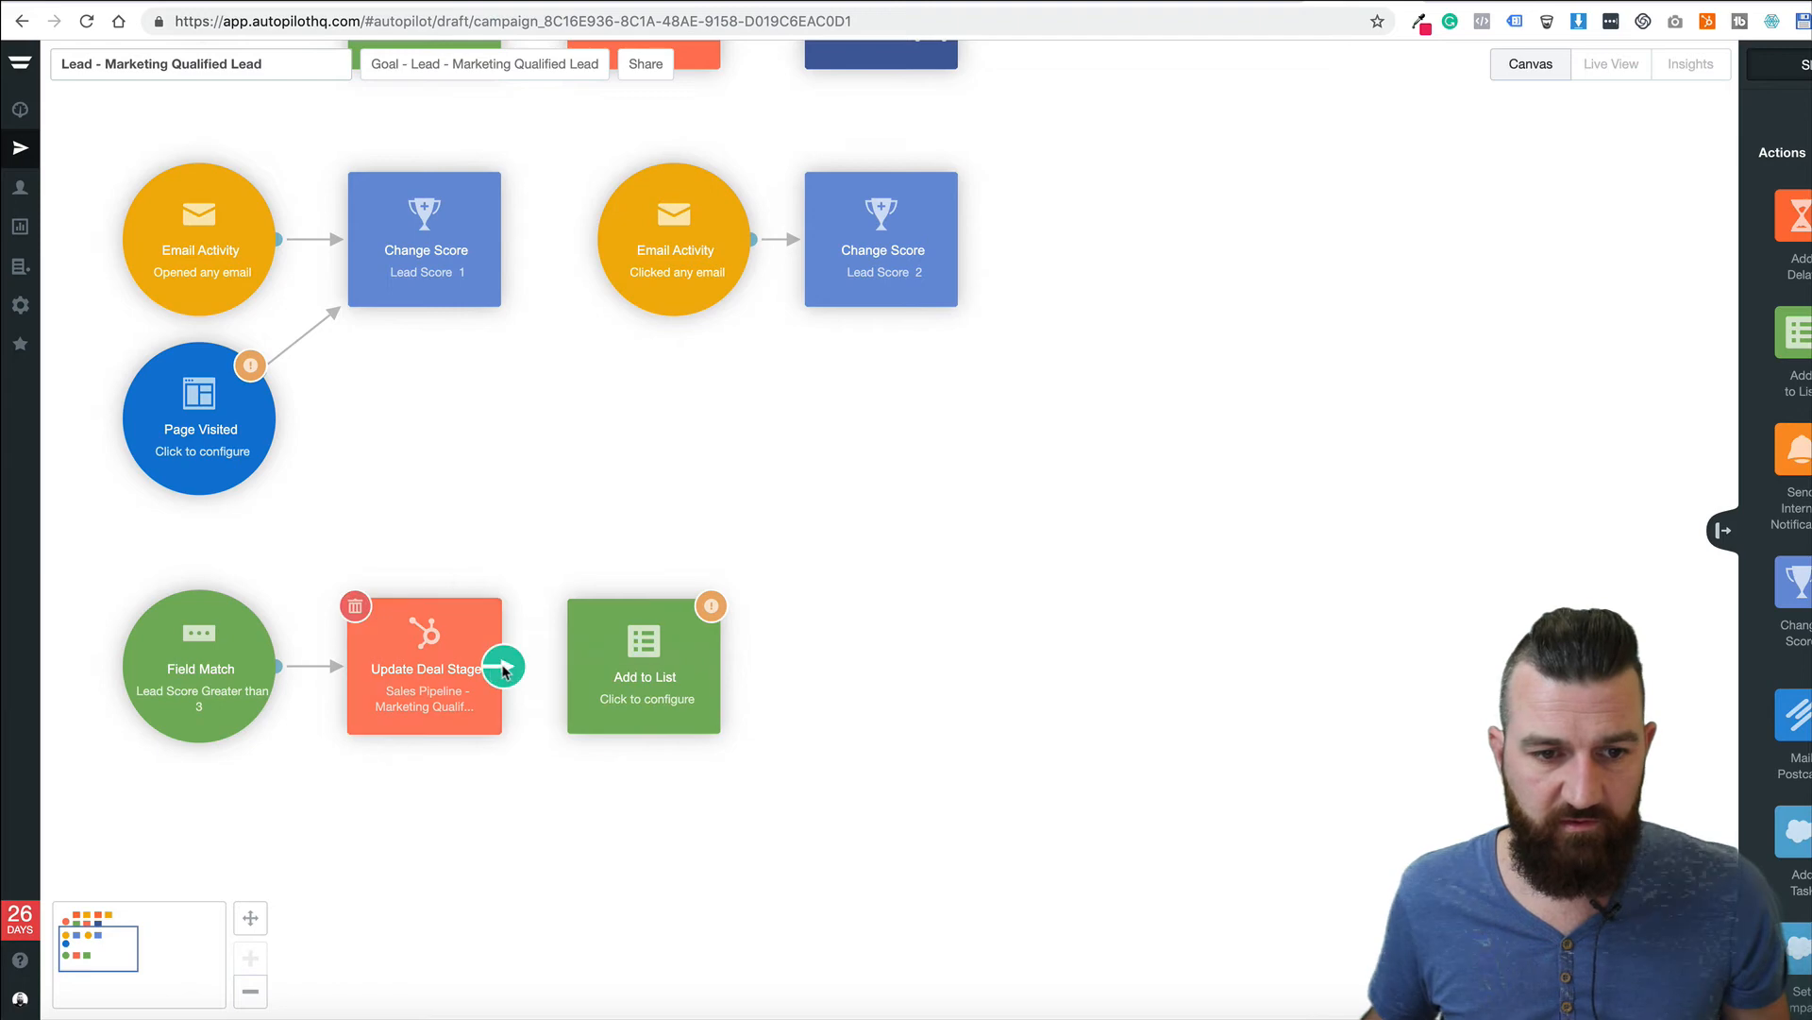
pyautogui.moveTo(505, 670); pyautogui.dragTo(642, 665)
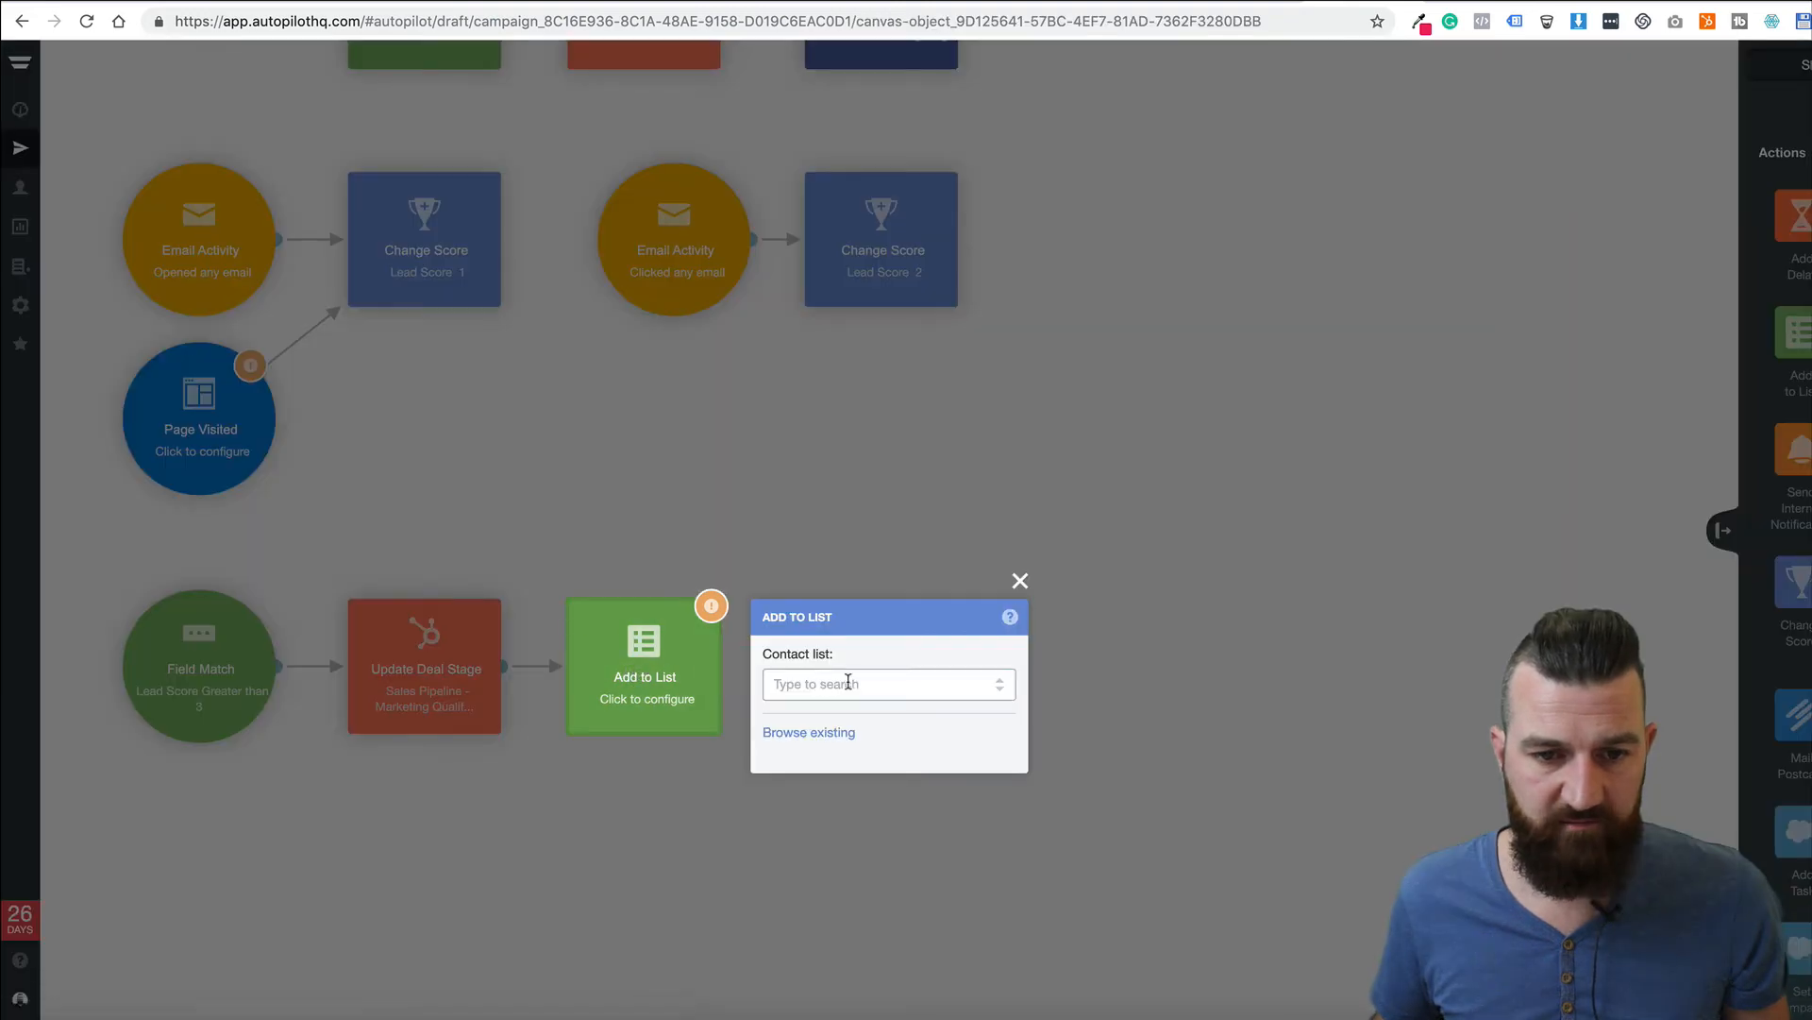
pyautogui.click(848, 682)
pyautogui.click(831, 841)
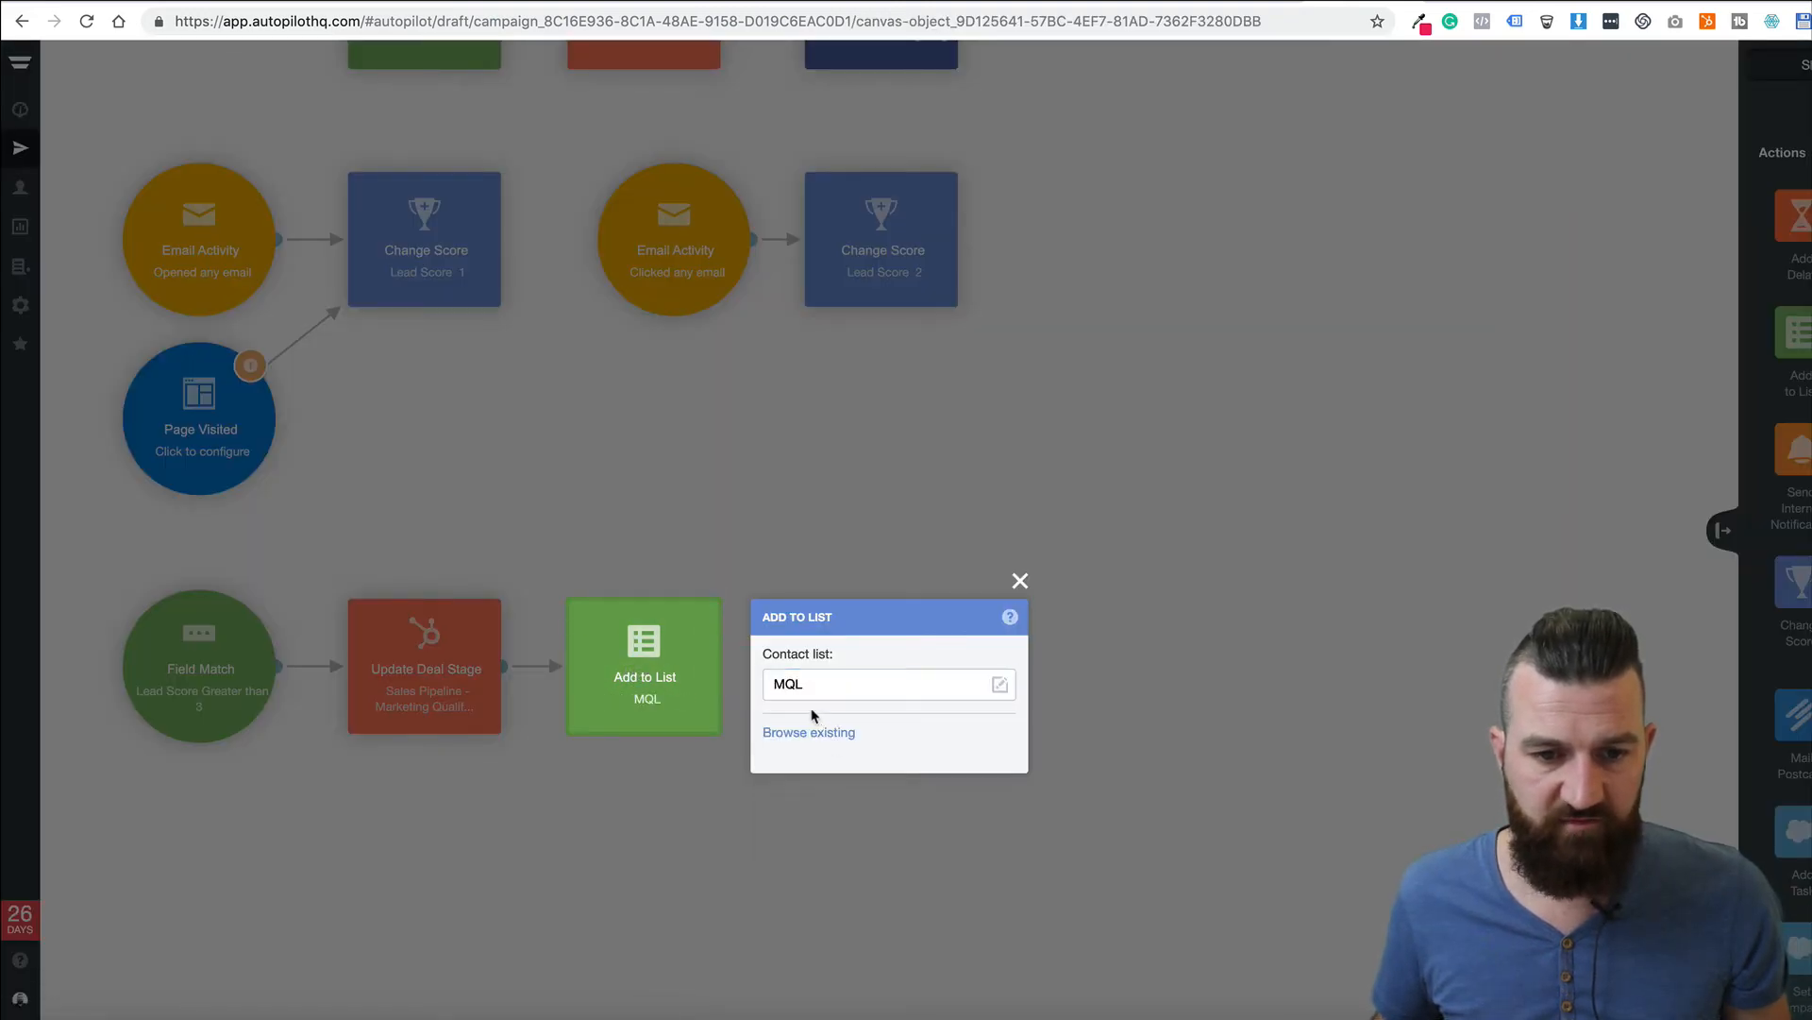
pyautogui.click(862, 693)
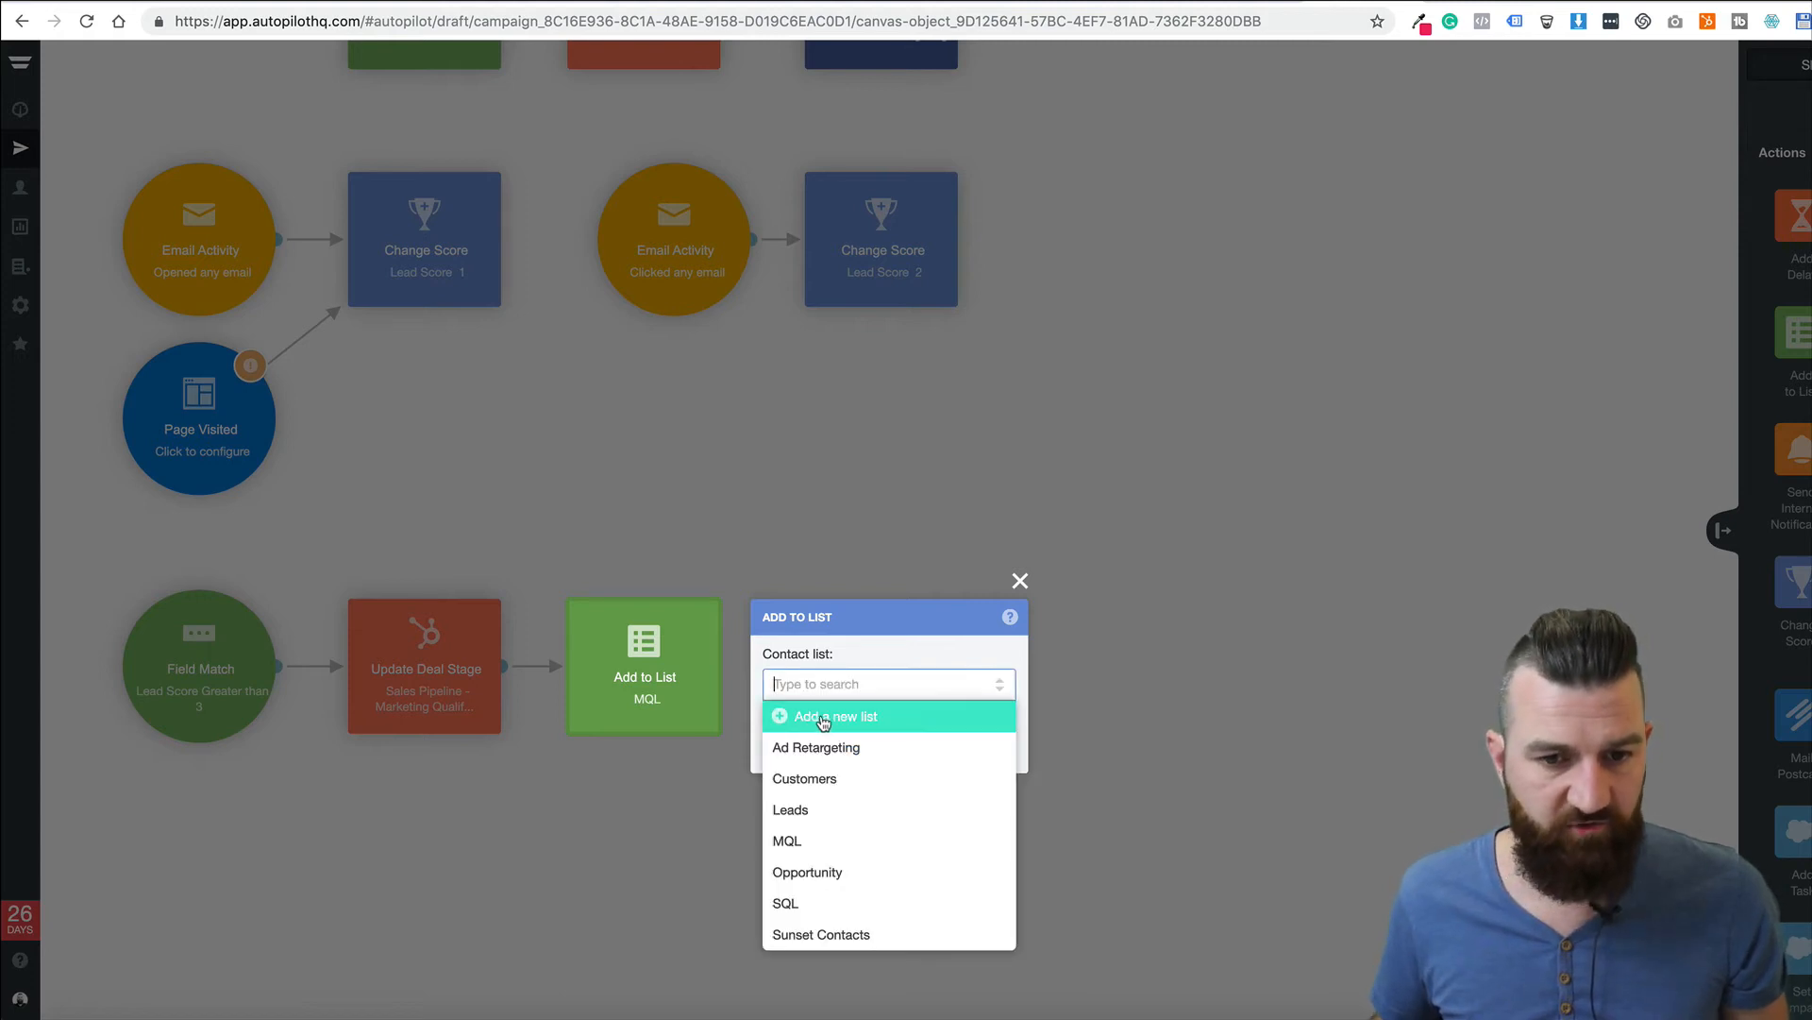
pyautogui.click(853, 655)
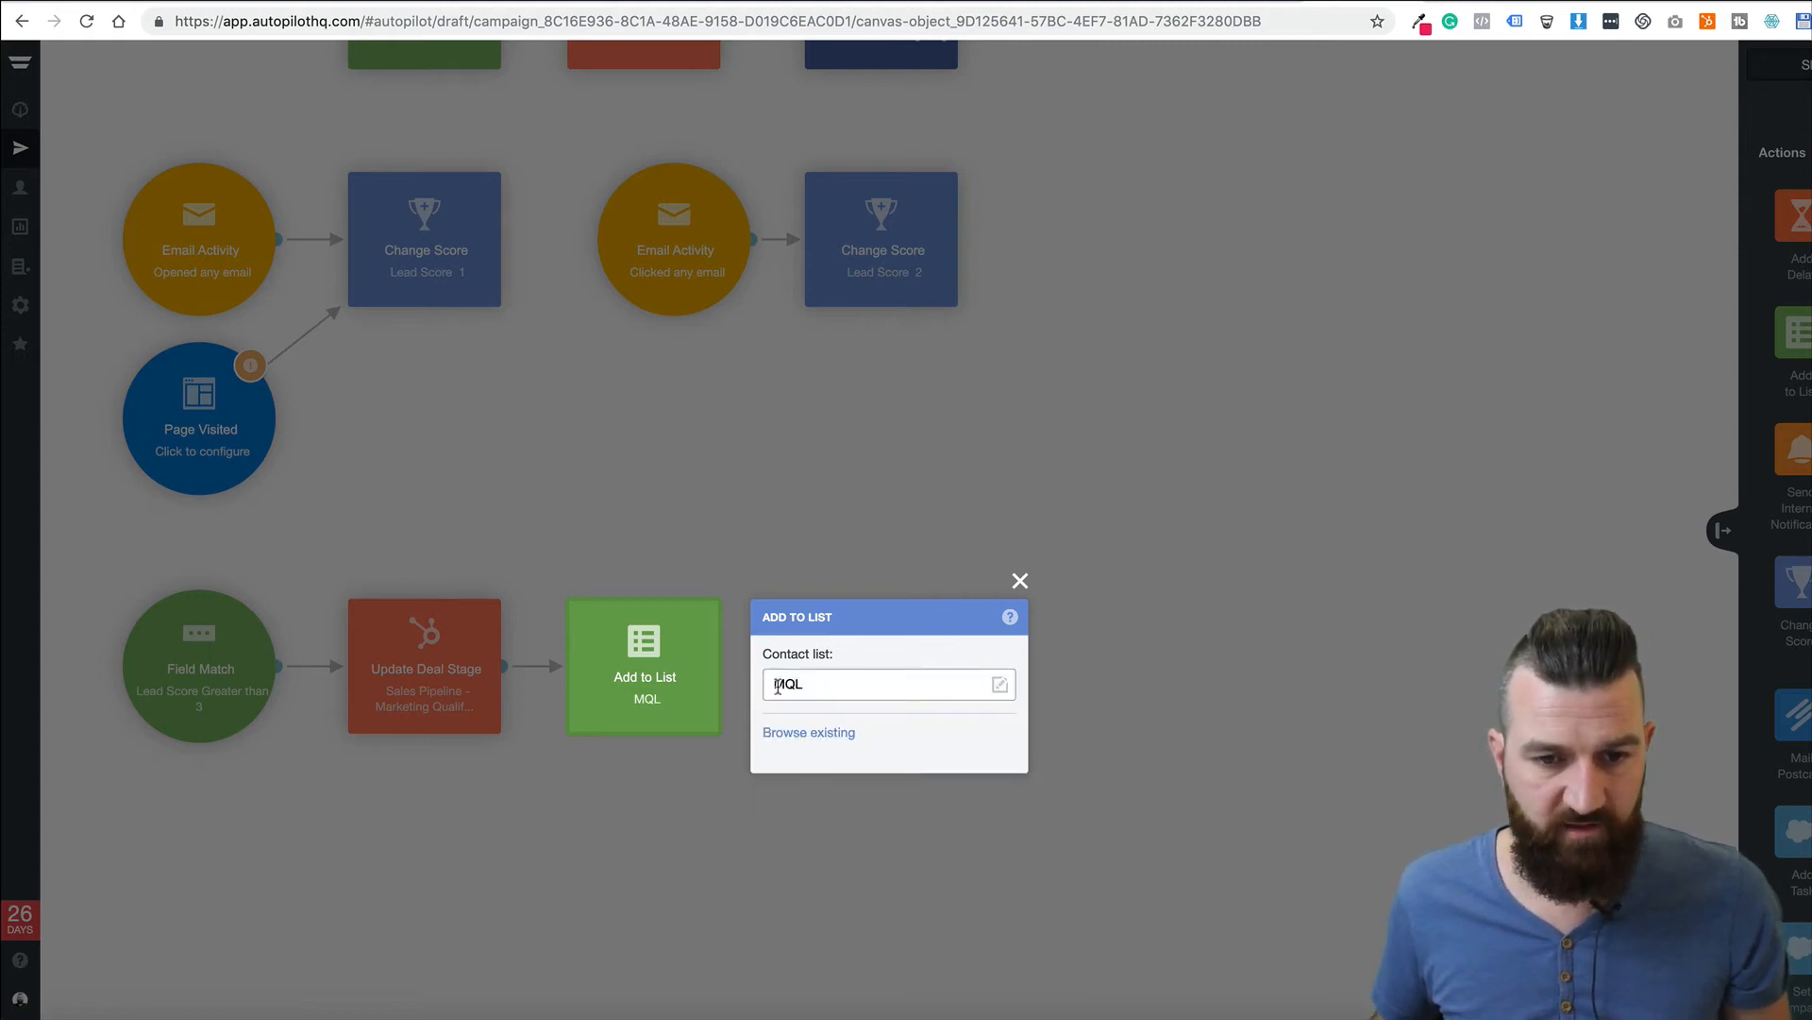
pyautogui.click(674, 769)
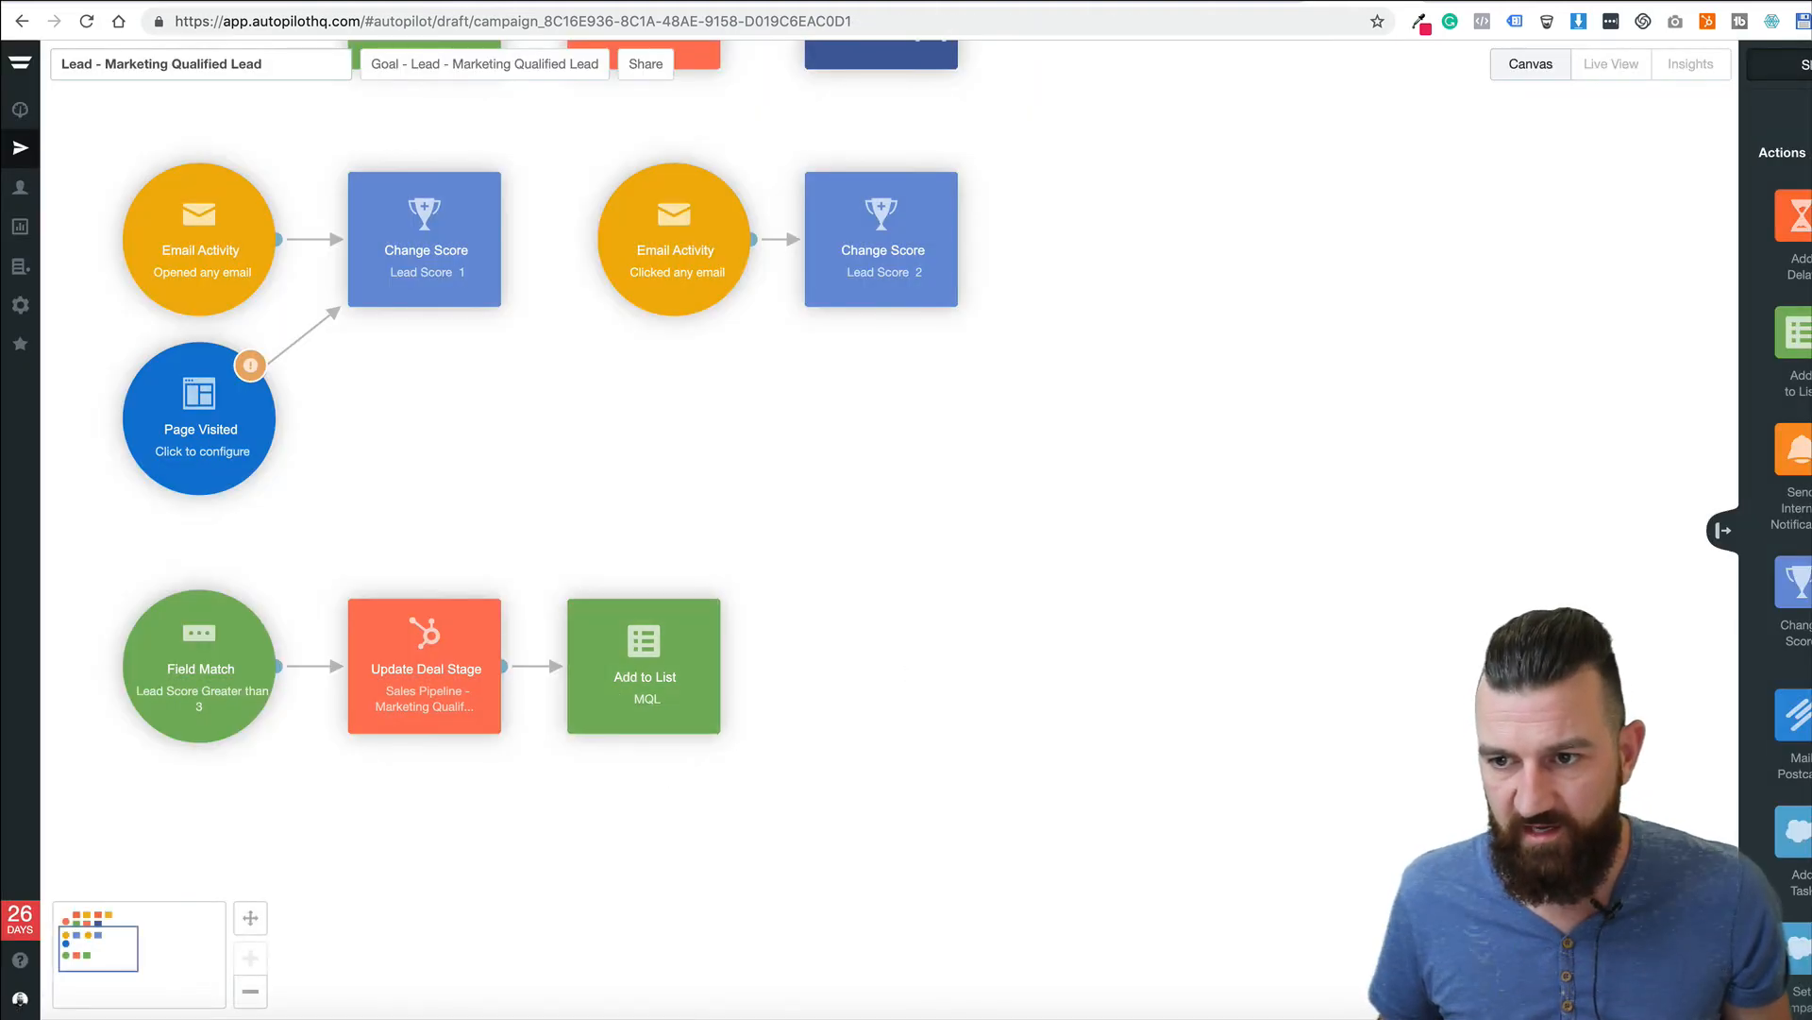
# Connect a new Remove from List action to the Add to List MQL action and set its contact list to Leads
pyautogui.moveTo(1155, 579); pyautogui.dragTo(792, 687)
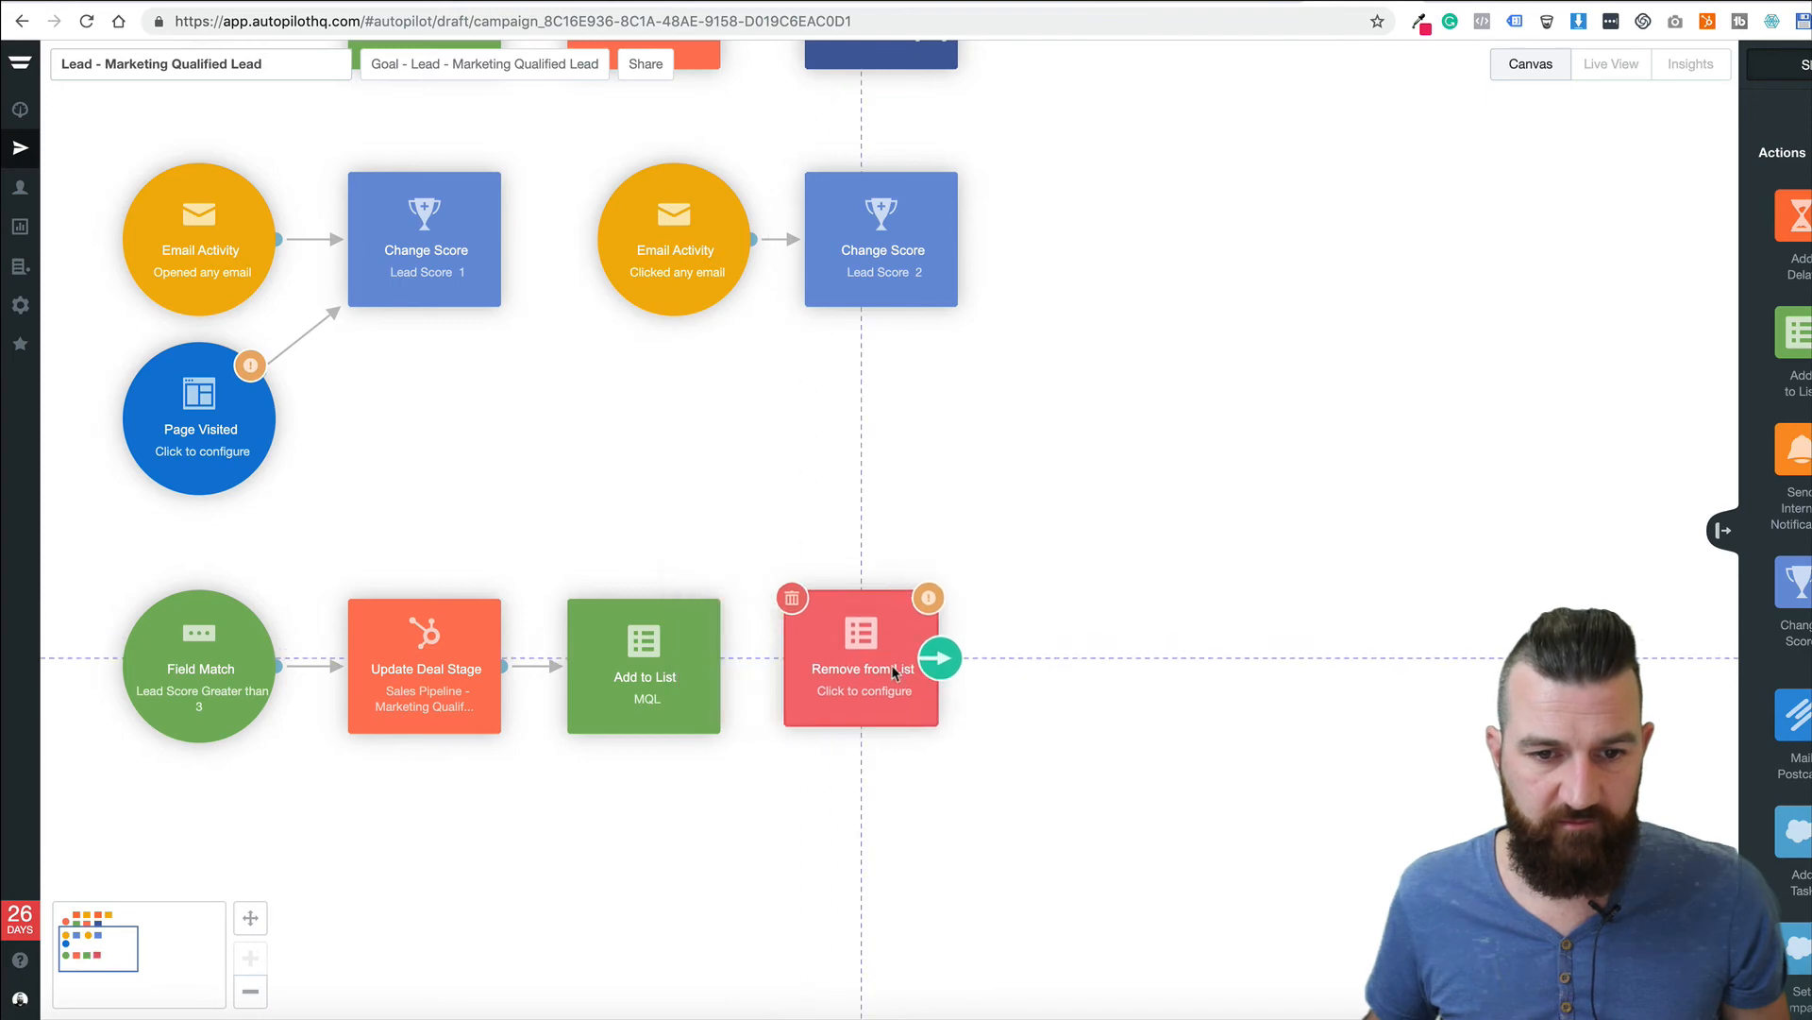
pyautogui.moveTo(698, 670)
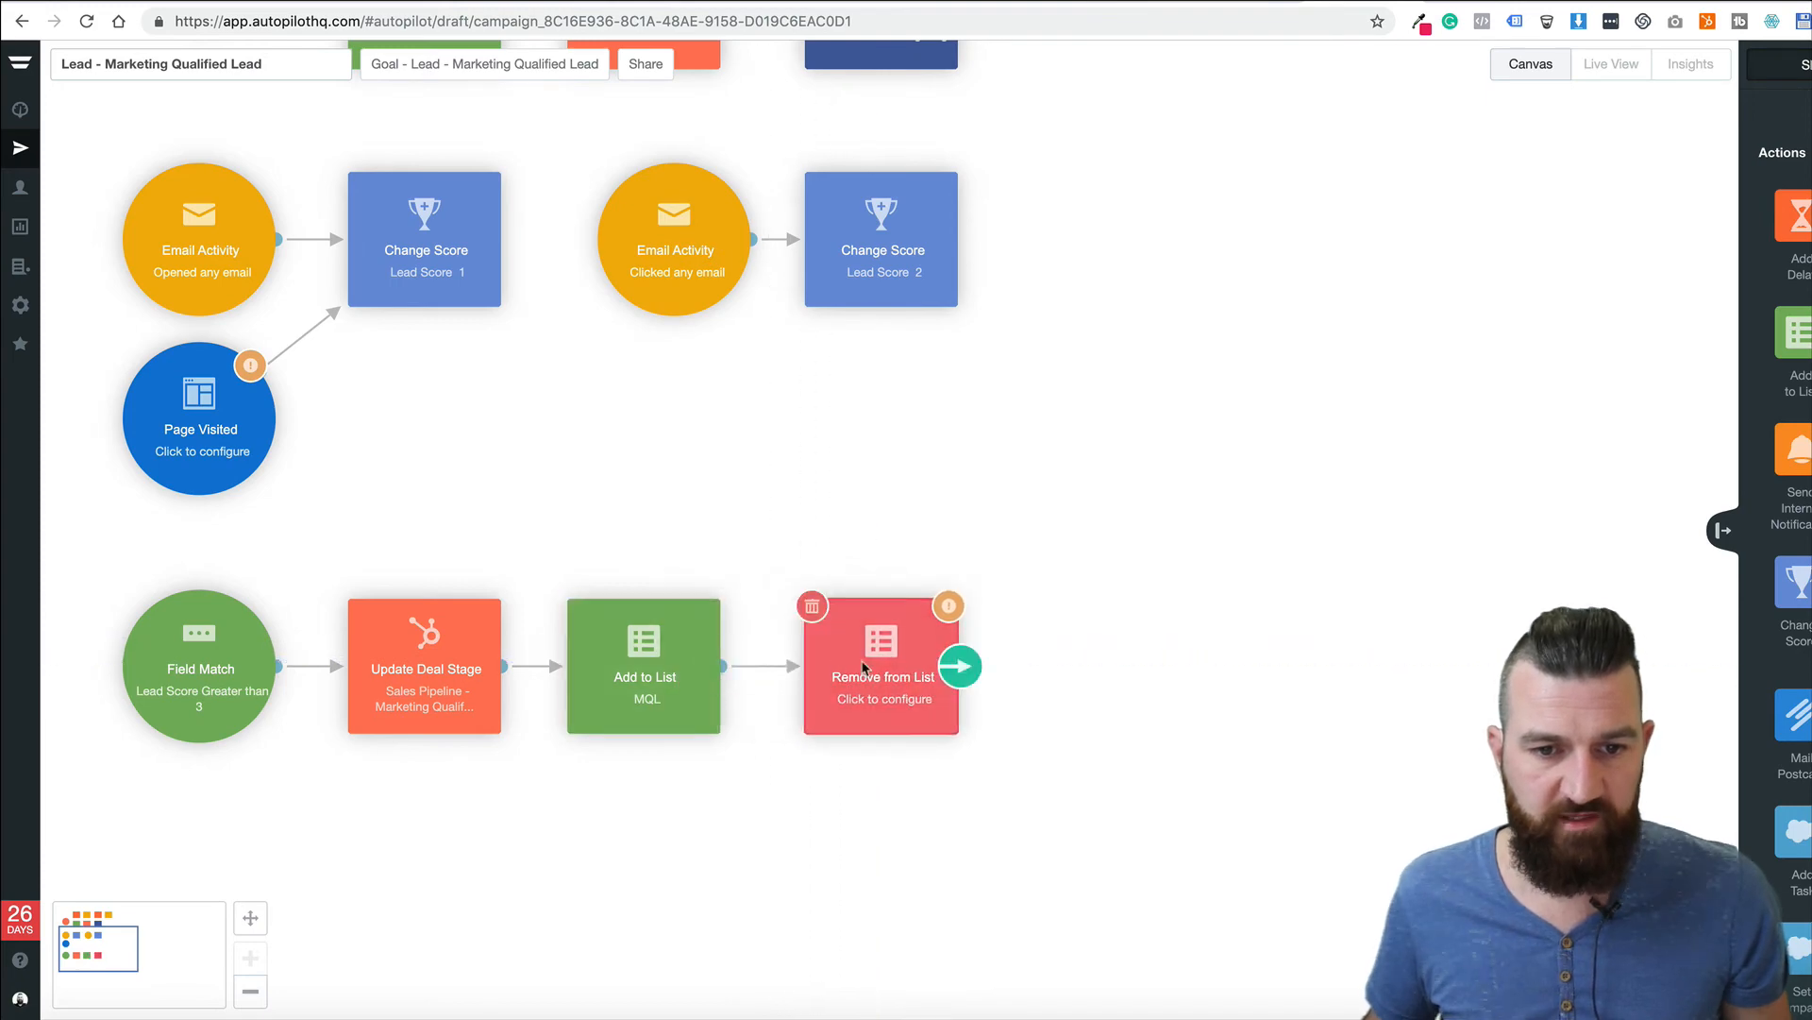
pyautogui.click(854, 672)
pyautogui.click(1048, 683)
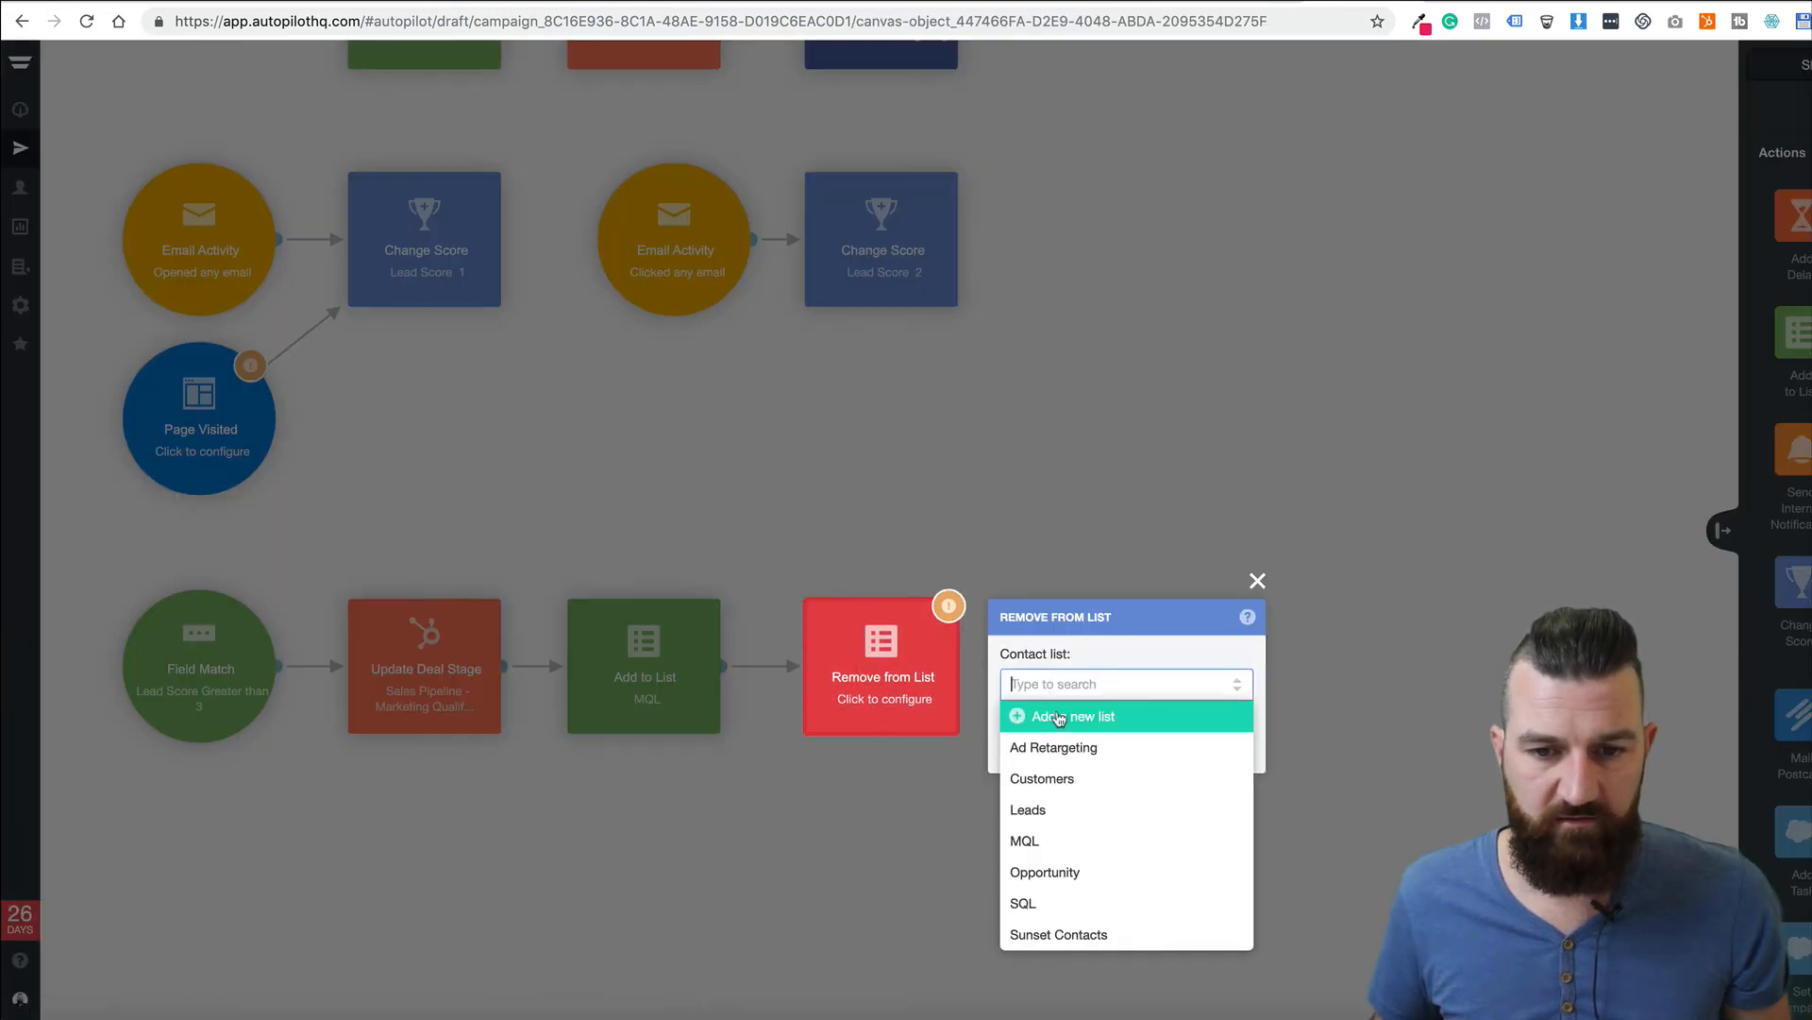
pyautogui.click(1076, 809)
pyautogui.click(856, 804)
pyautogui.moveTo(137, 626)
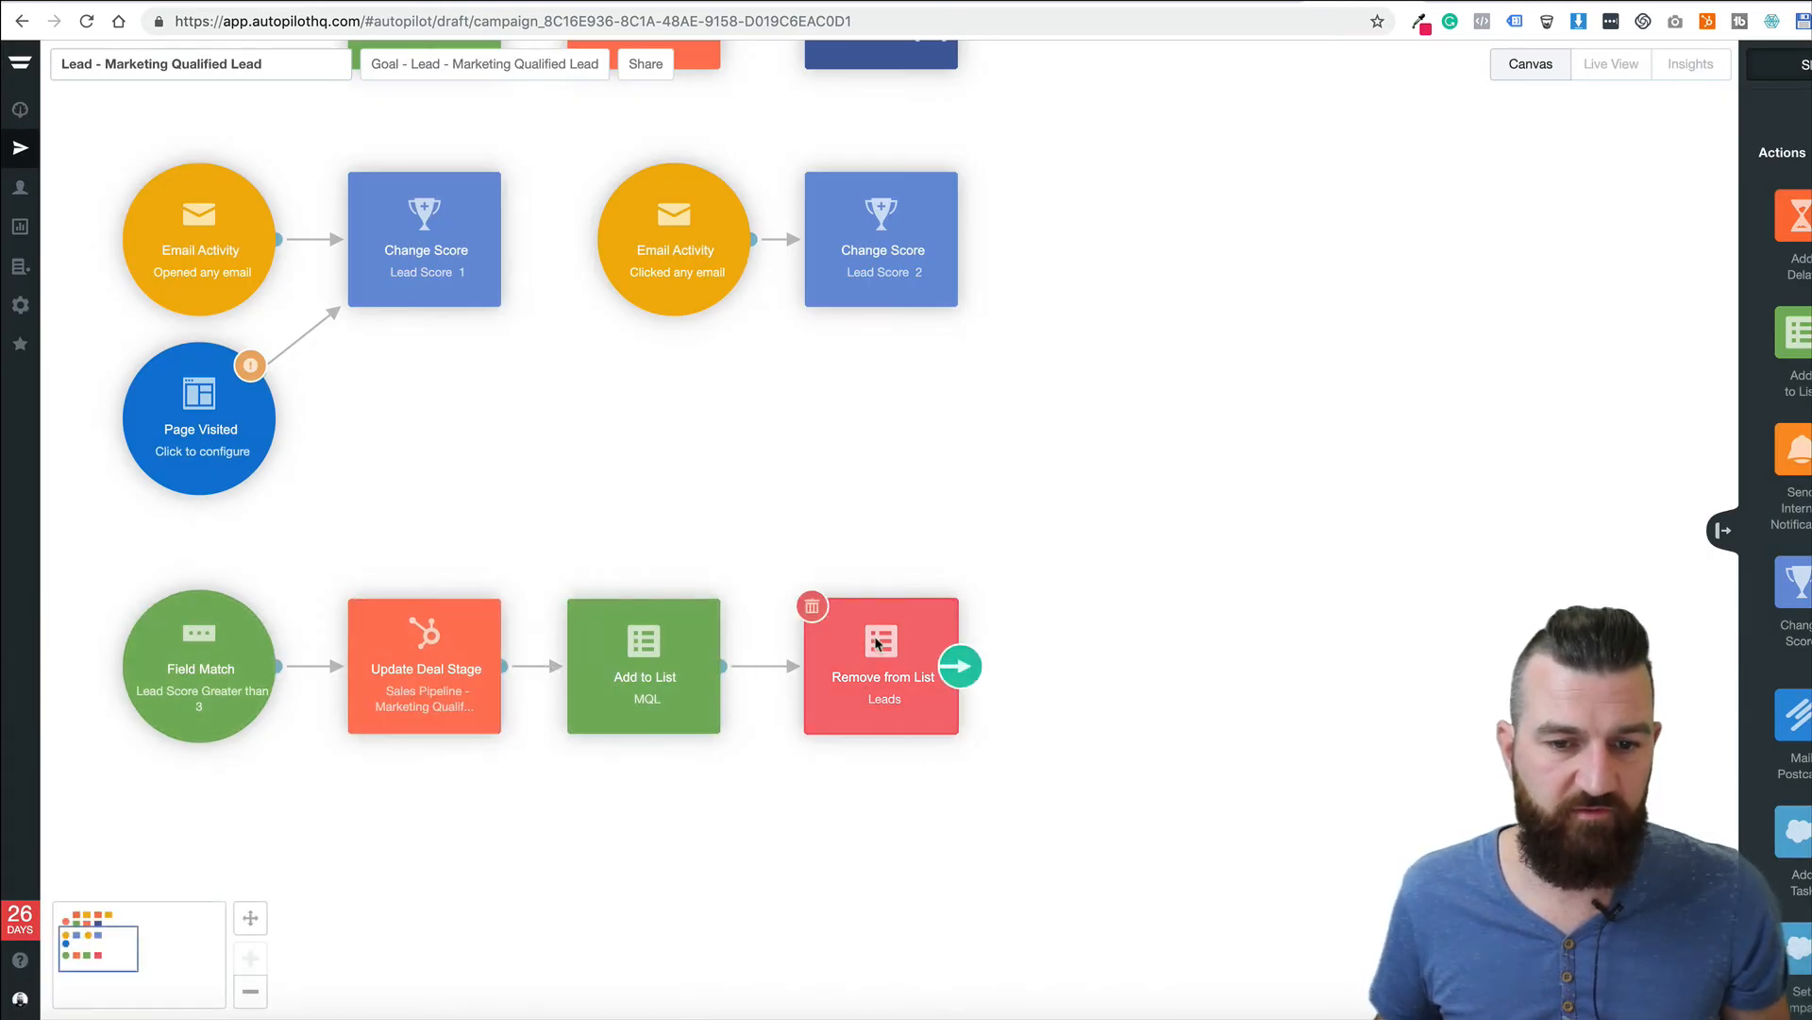
# Review the whole journey on the canvas, from the New Contact branches through the scoring triggers to the Marketing Qualified Lead sequence
pyautogui.moveTo(615, 658)
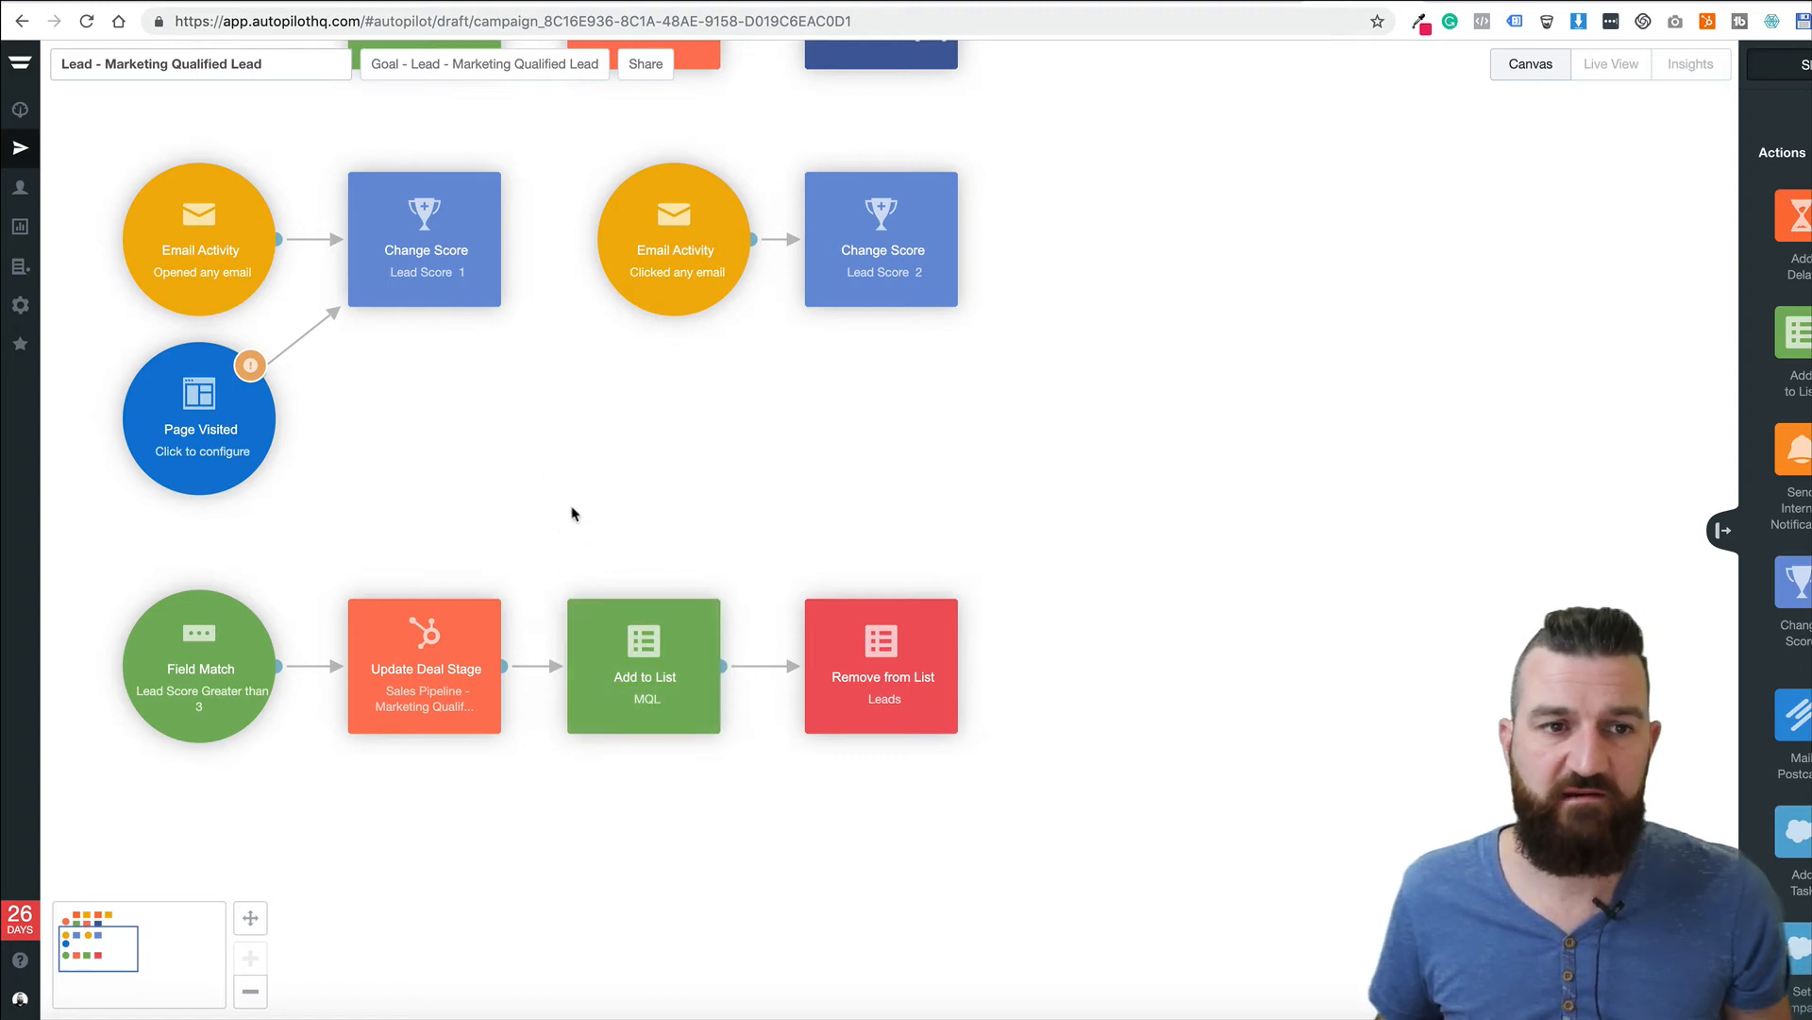
pyautogui.scroll(5, 572, 512)
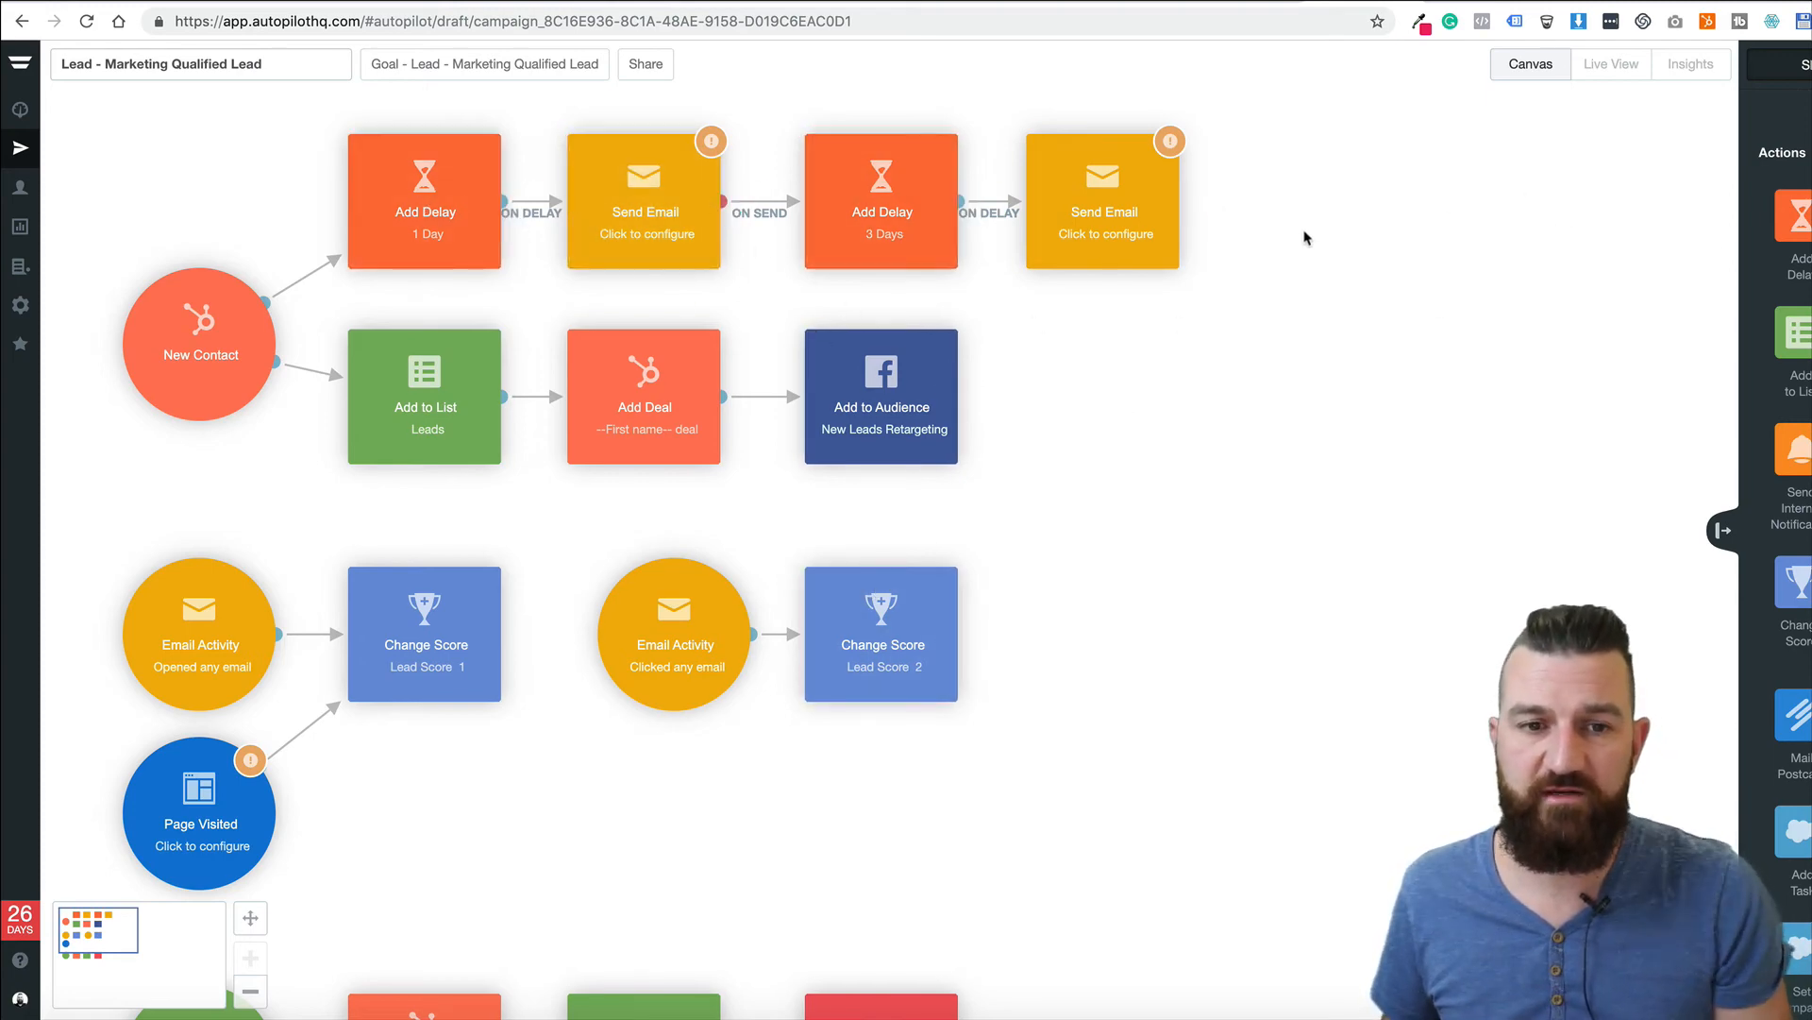
pyautogui.scroll(-1, 1153, 519)
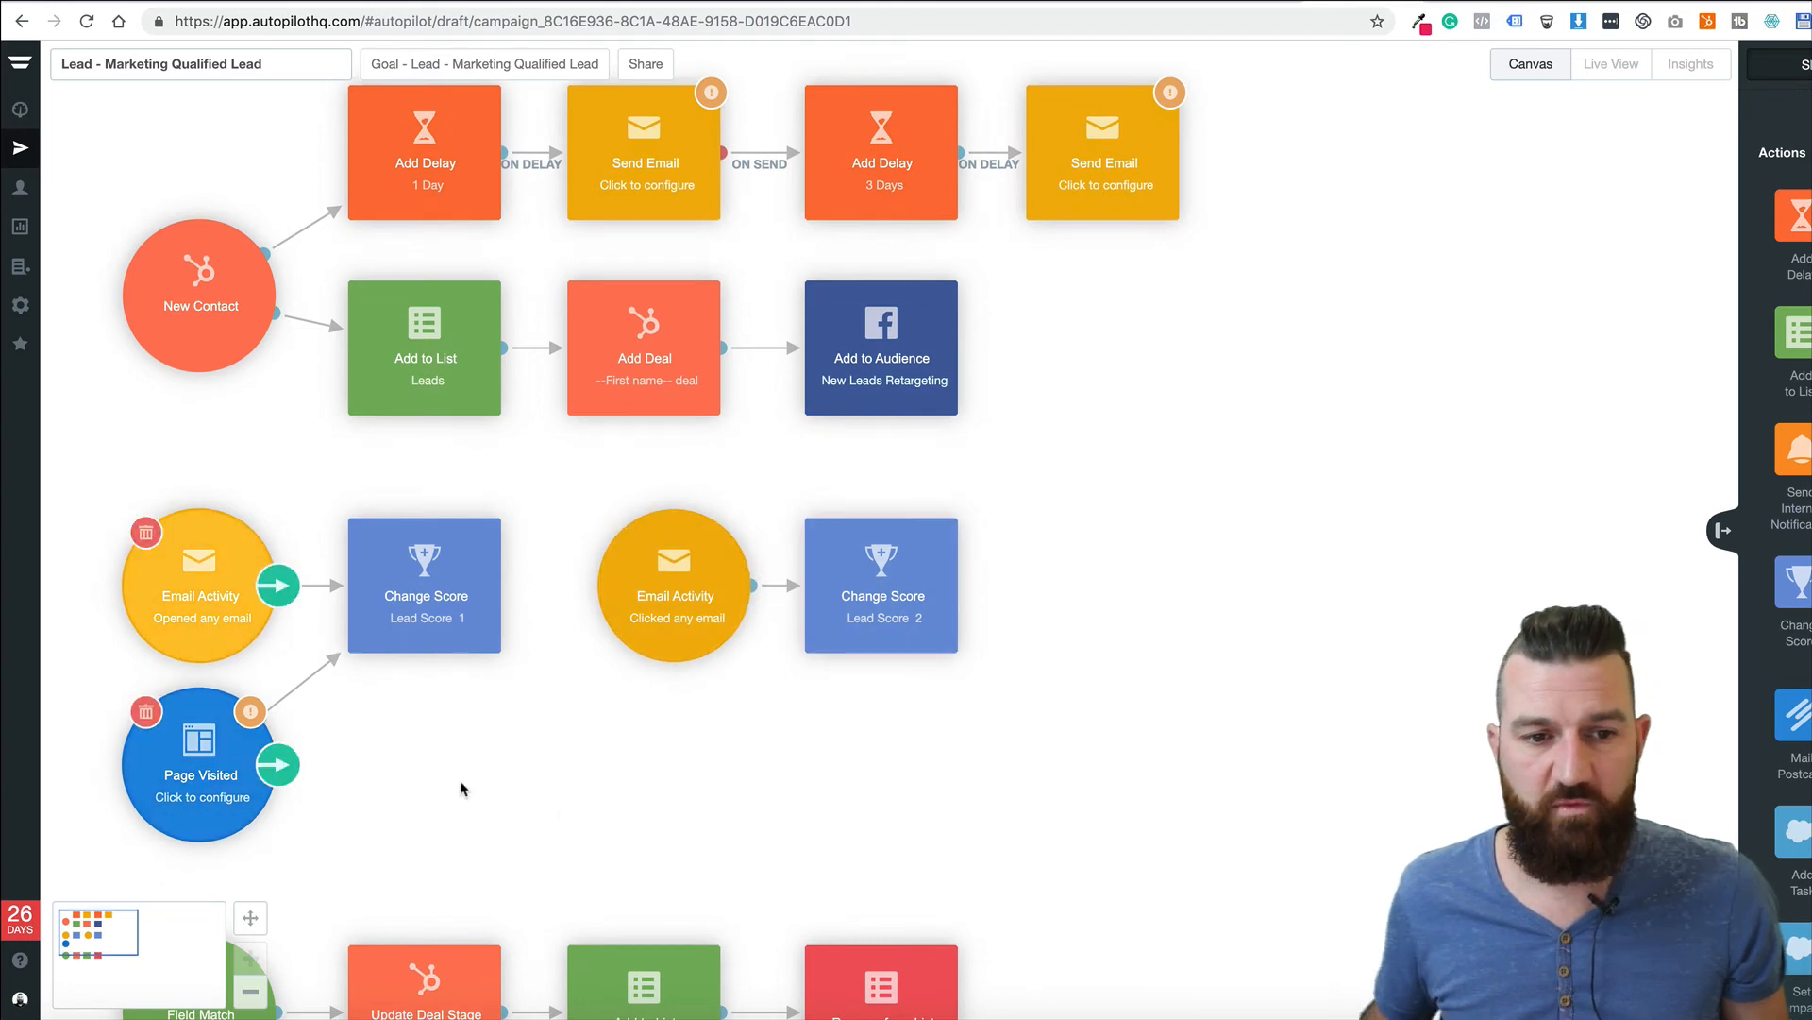
pyautogui.scroll(-4, 1166, 463)
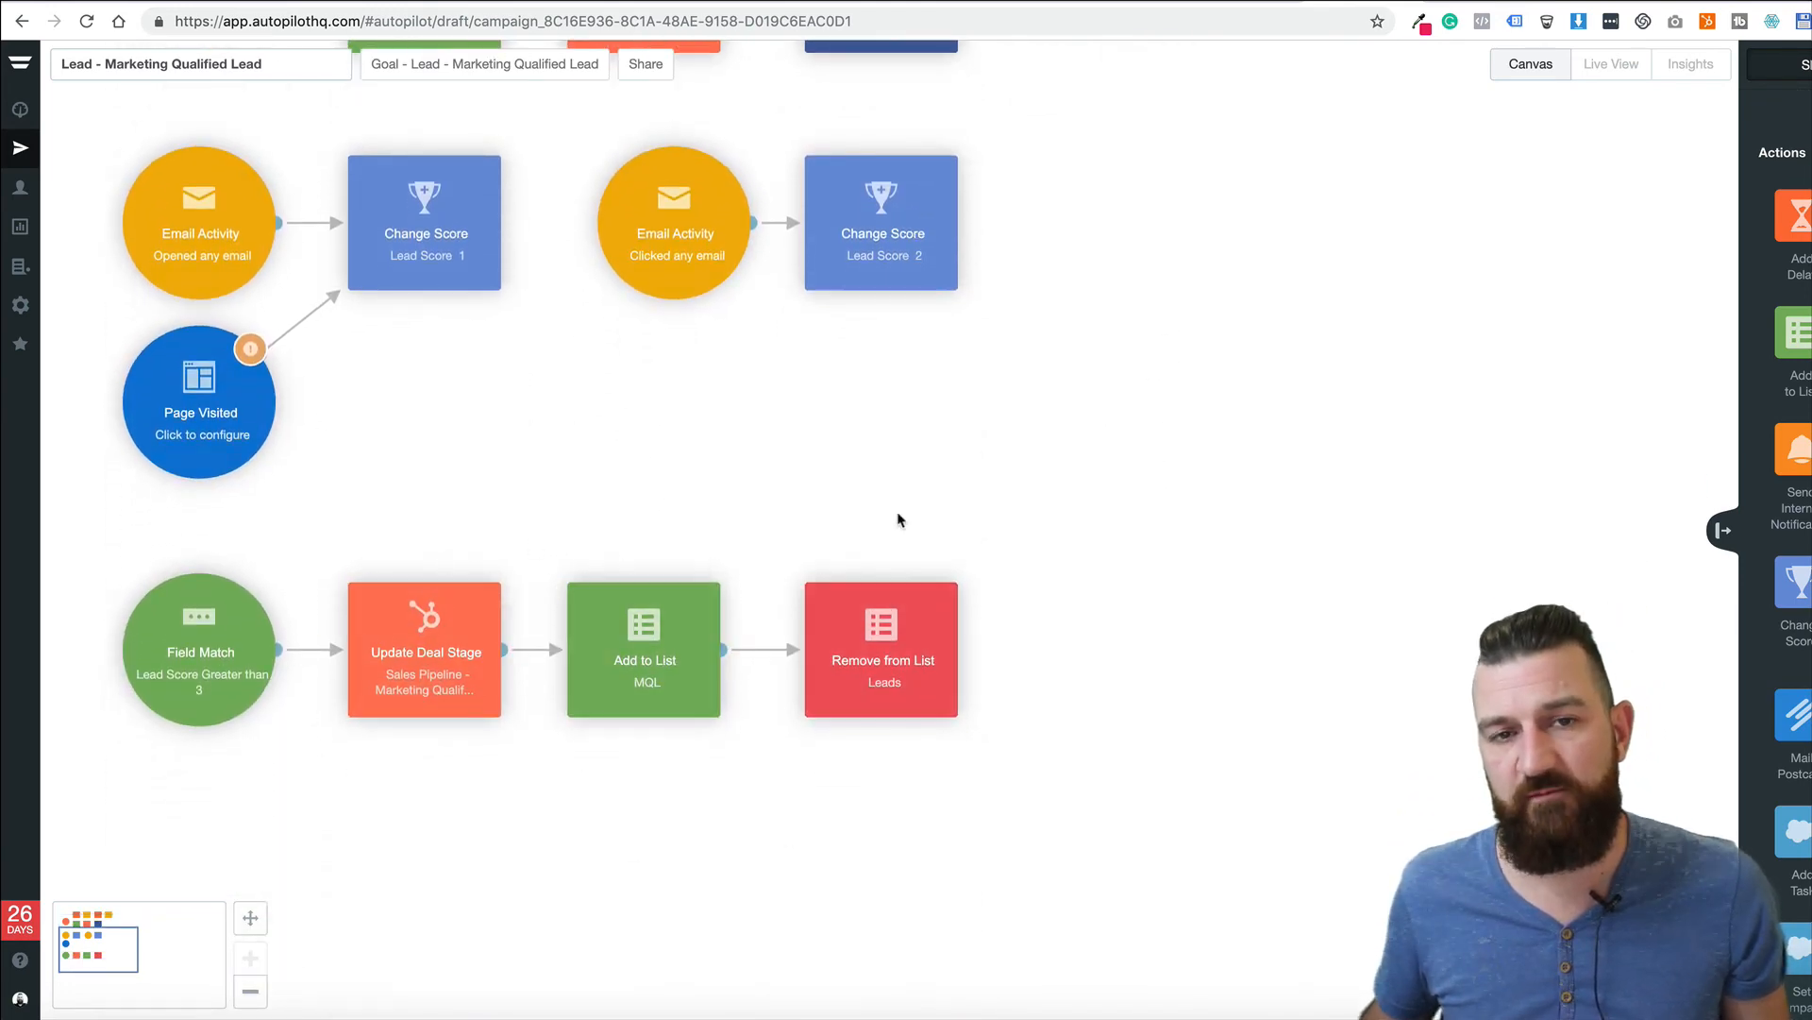
pyautogui.scroll(4, 1071, 275)
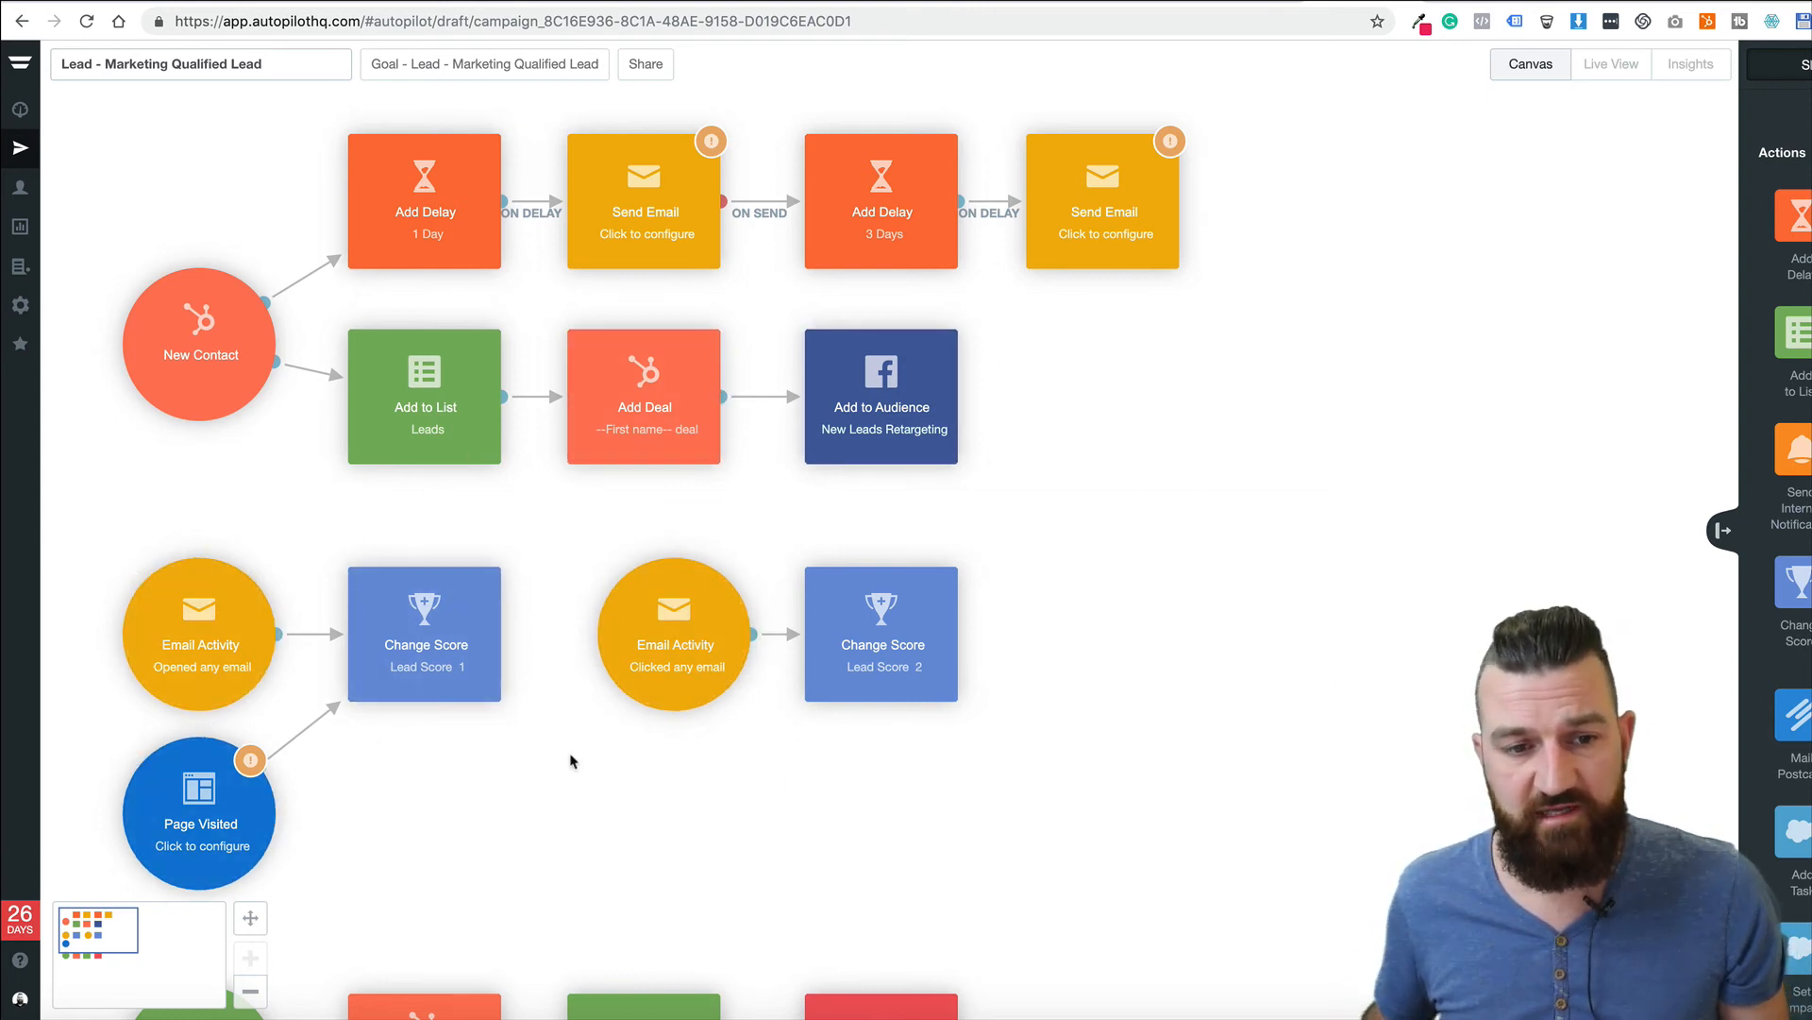
pyautogui.scroll(-3, 1085, 652)
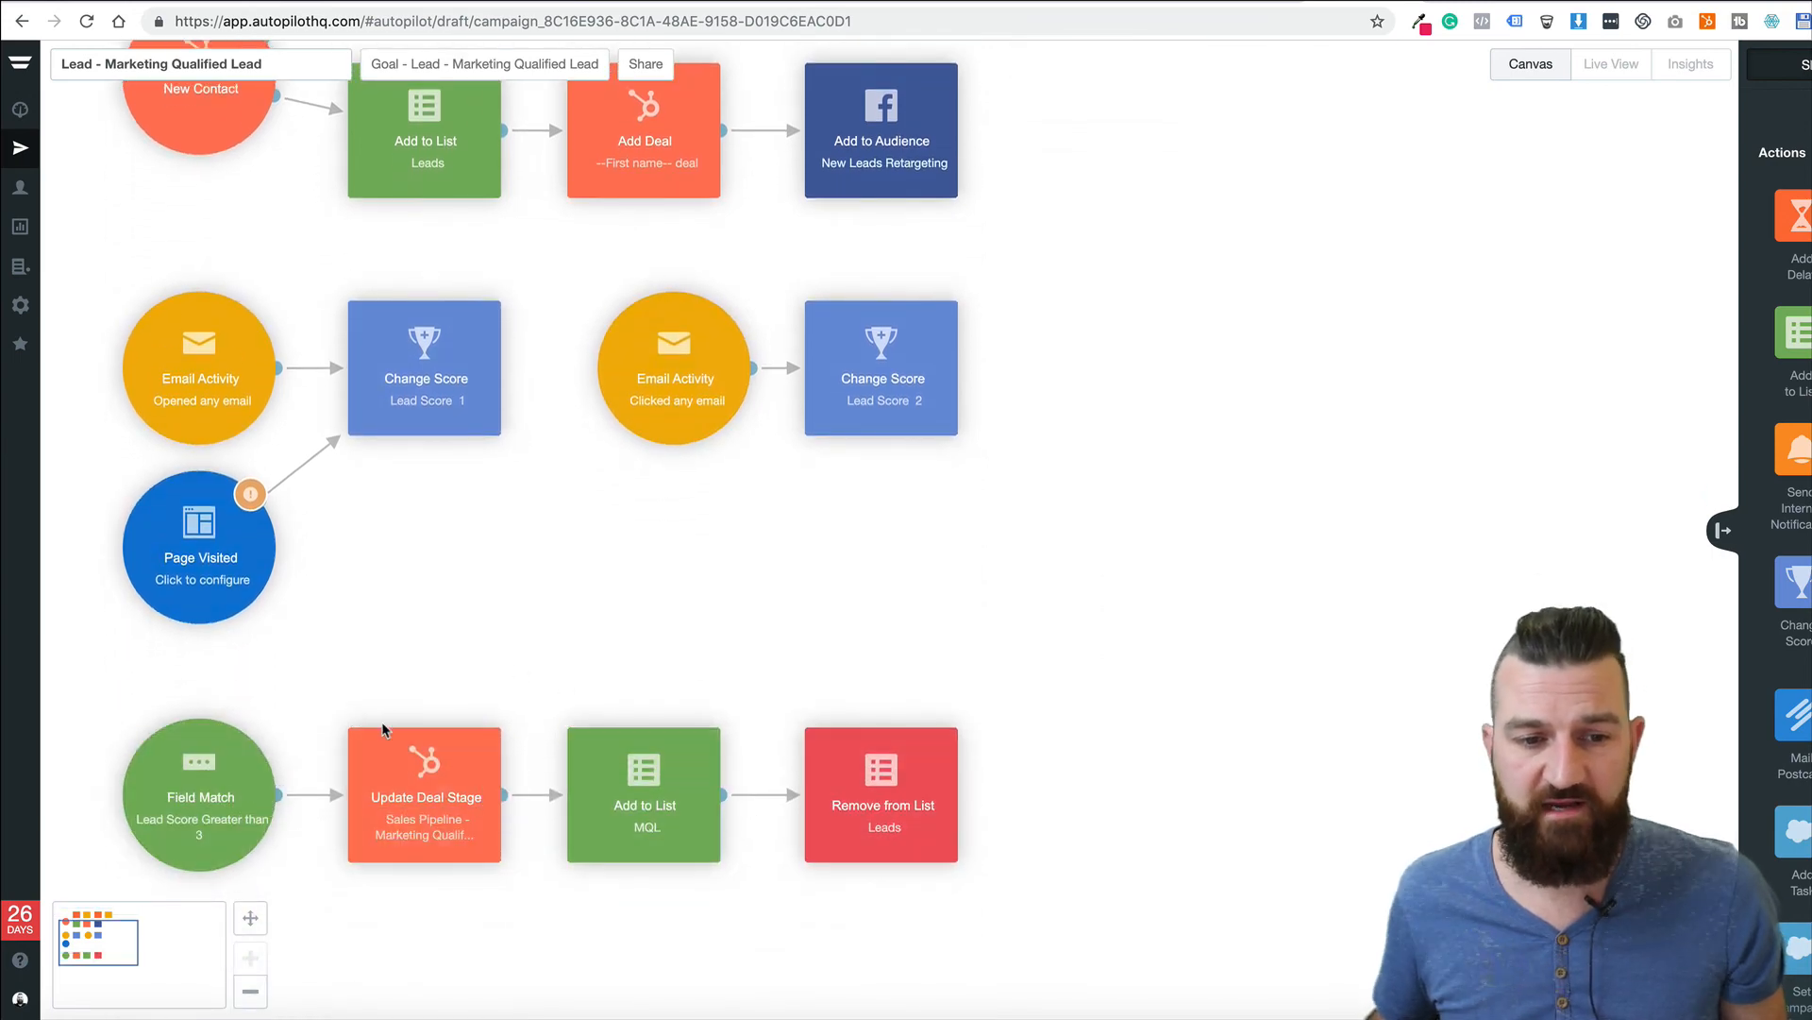
pyautogui.scroll(3, 1095, 468)
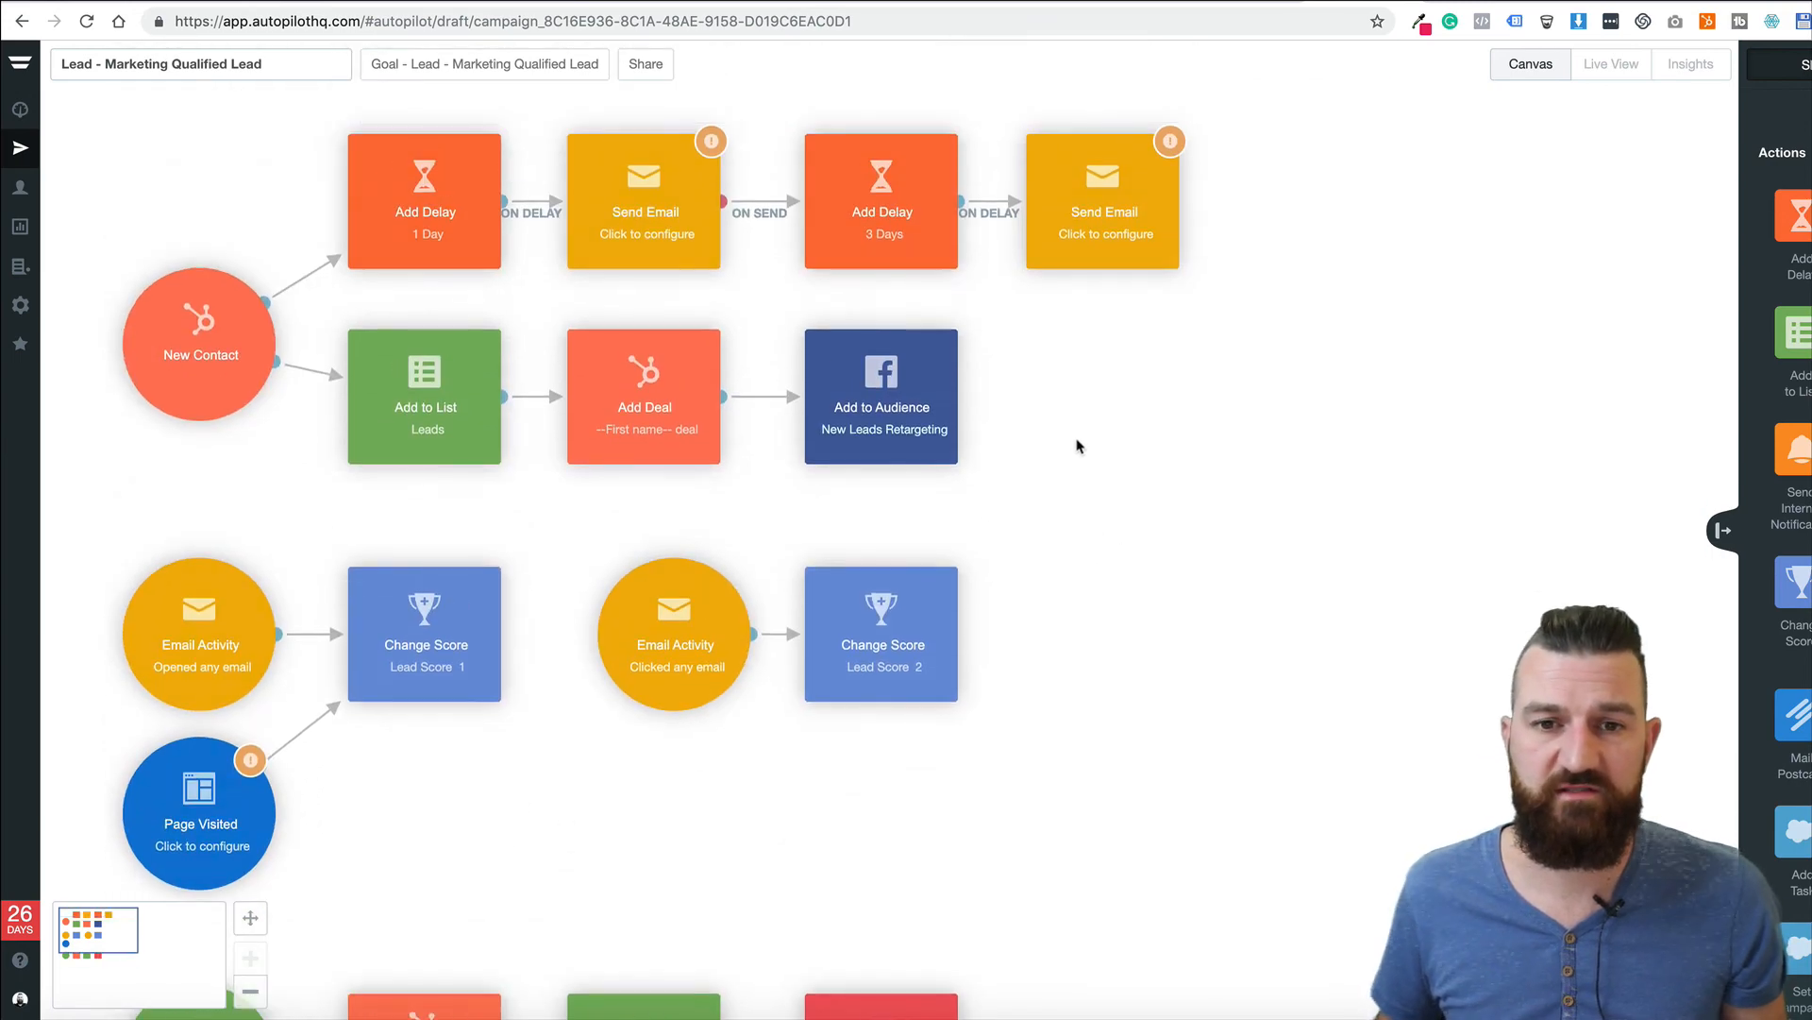